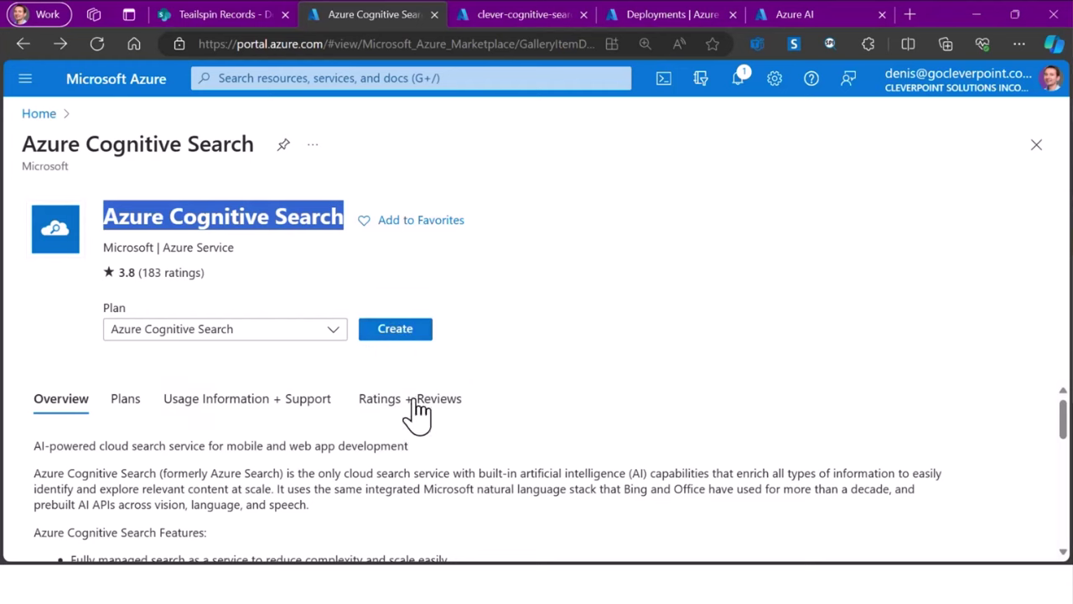
# Open the creation form for an Azure Cognitive Search service and view its pricing tier setting
pyautogui.click(407, 329)
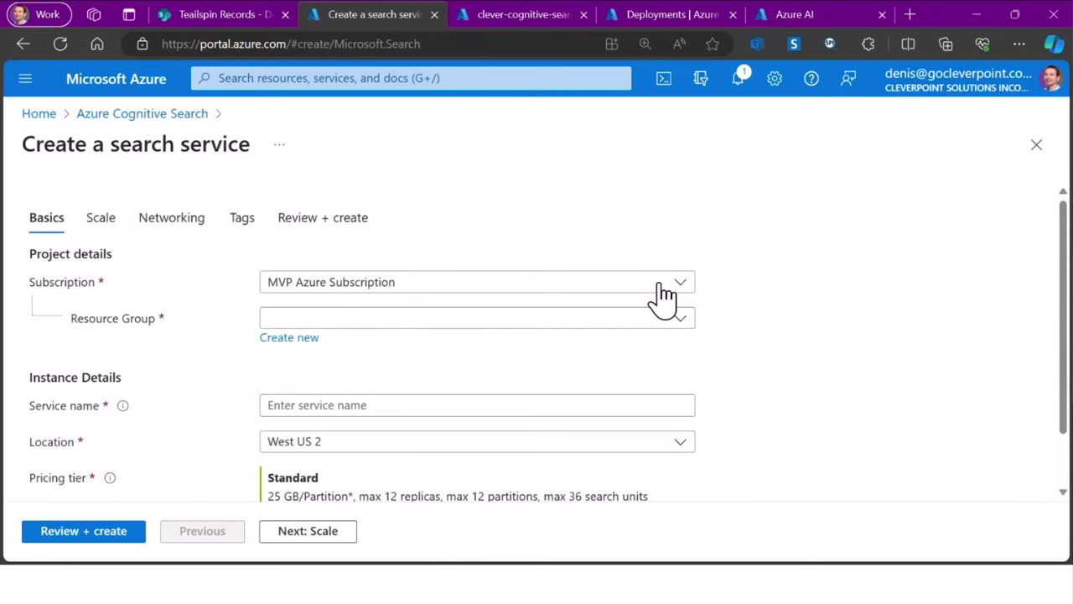
pyautogui.scroll(-1, 218, 466)
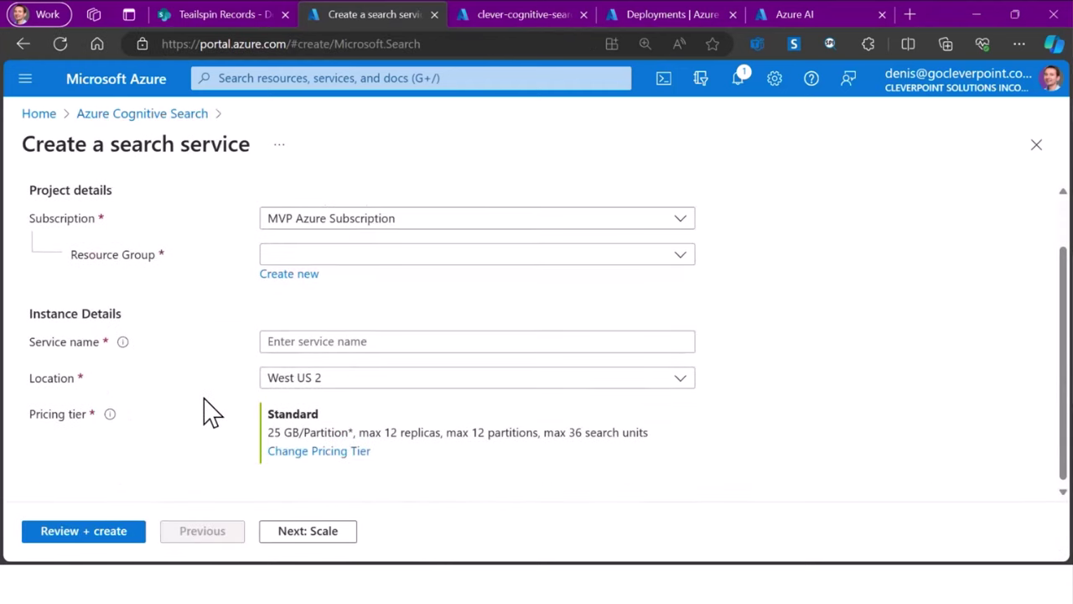
pyautogui.scroll(-1, 282, 412)
# Mark the Standard pricing tier with a red box and arrow, label it "$200", and clear the markup
pyautogui.moveTo(257, 392); pyautogui.dragTo(332, 426)
pyautogui.moveTo(233, 449); pyautogui.dragTo(205, 468)
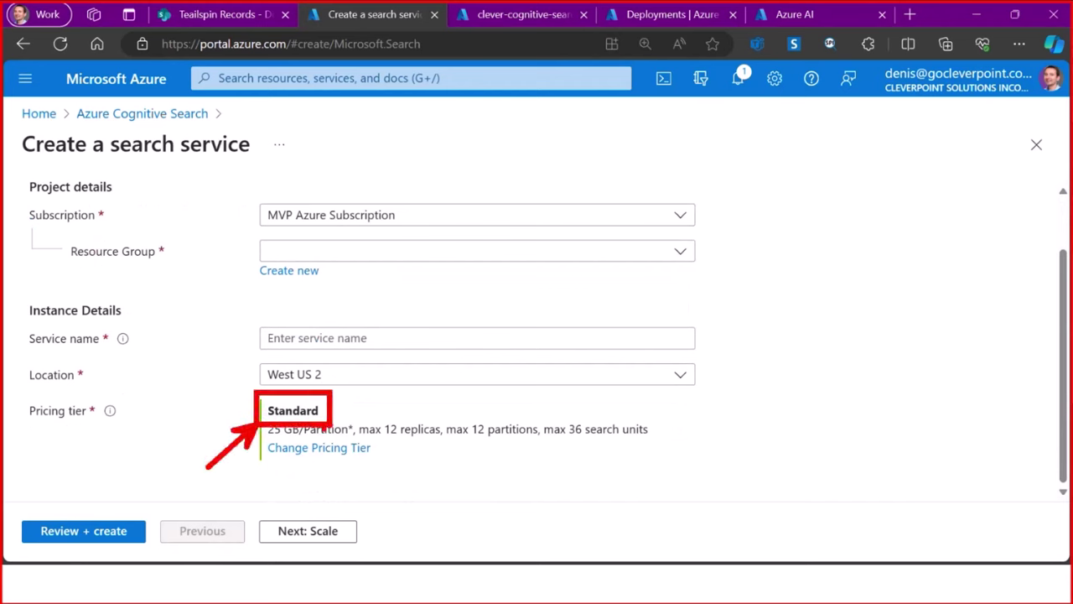
pyautogui.write('200')
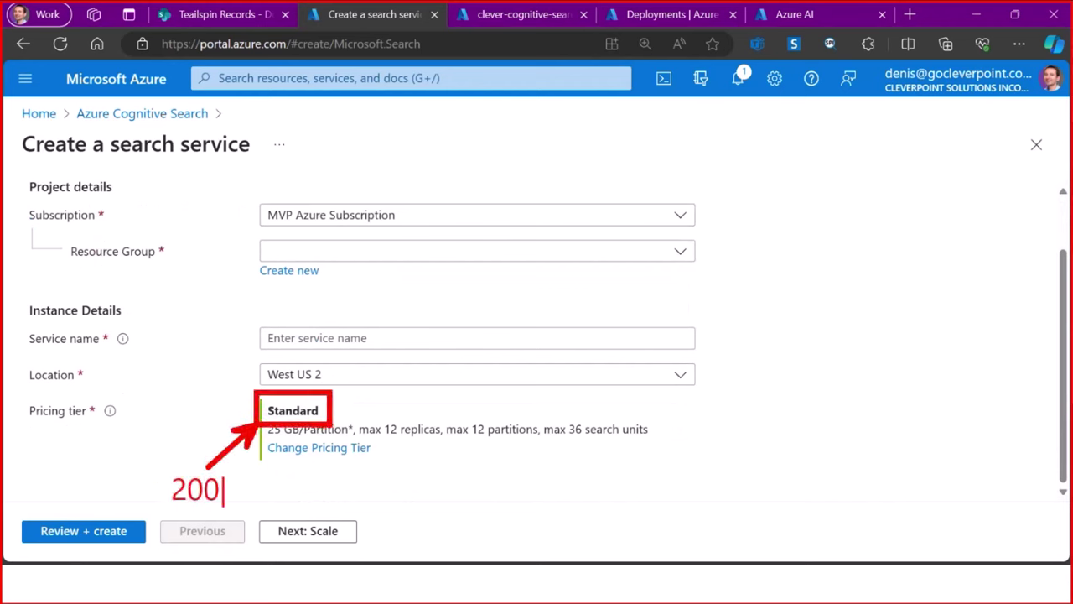
pyautogui.press('BackSpace')
pyautogui.press('BackSpace')
pyautogui.press('BackSpace')
pyautogui.write('$200')
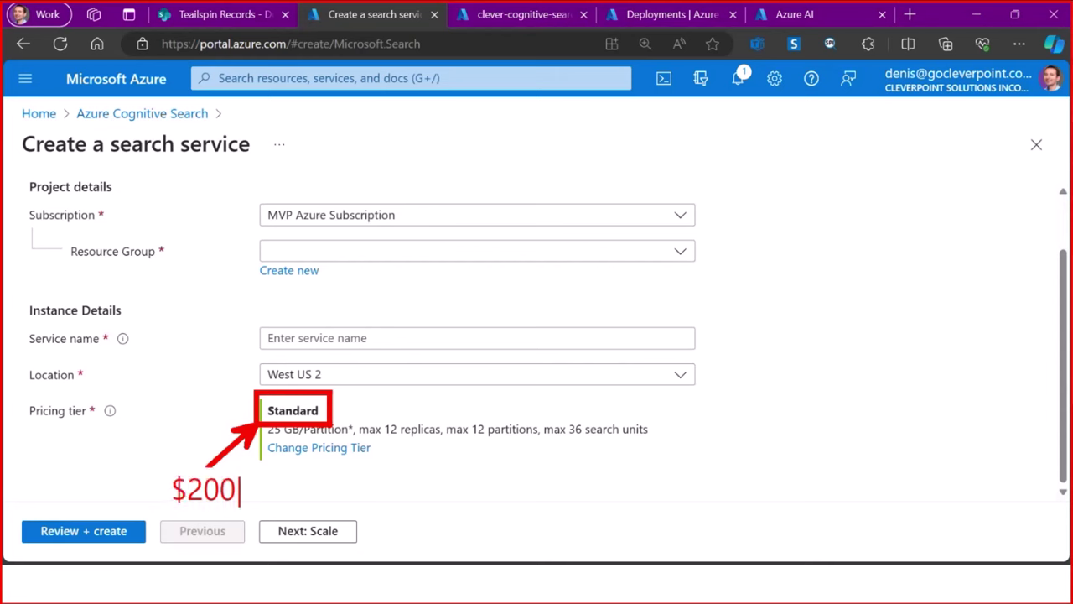
pyautogui.press('Escape')
pyautogui.press('Escape')
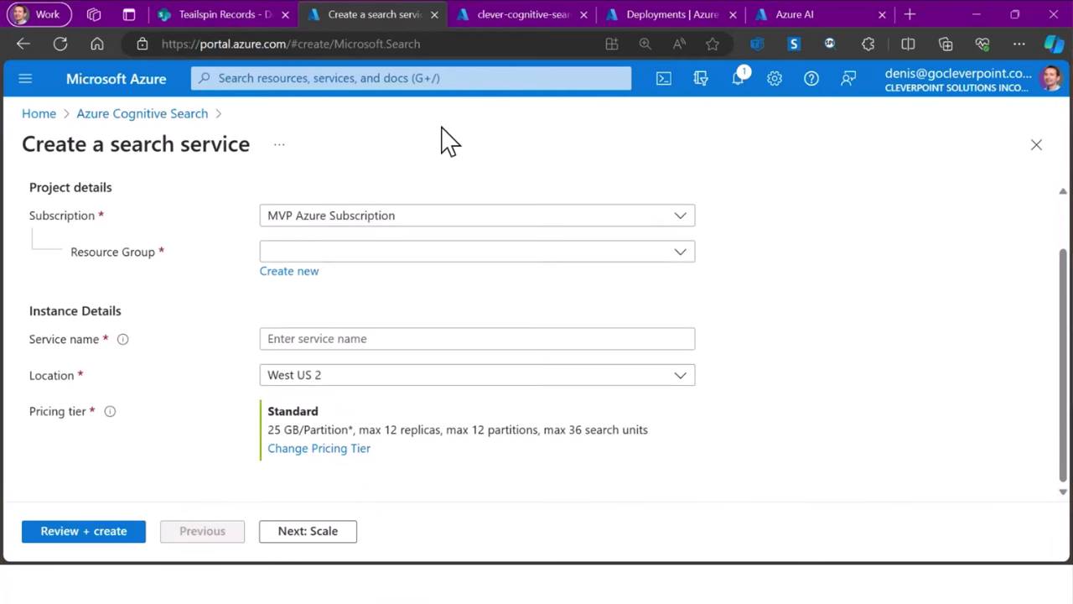
# On the existing clever-cognitive-search service page, label Data sources with "SharePoint" and draw two crossing strokes under the label
pyautogui.click(490, 25)
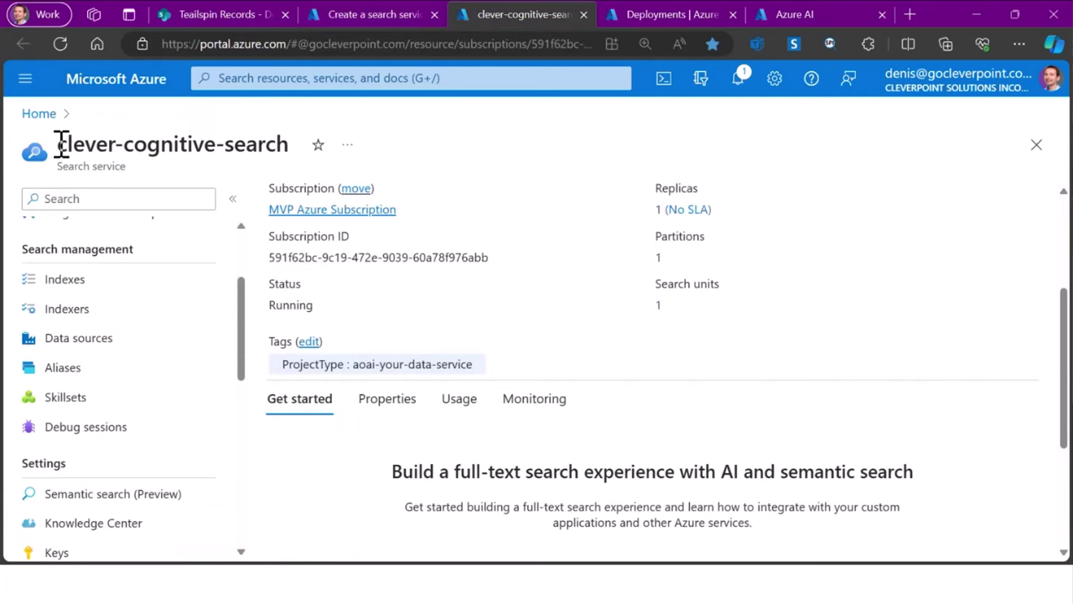
pyautogui.moveTo(58, 144); pyautogui.dragTo(290, 145)
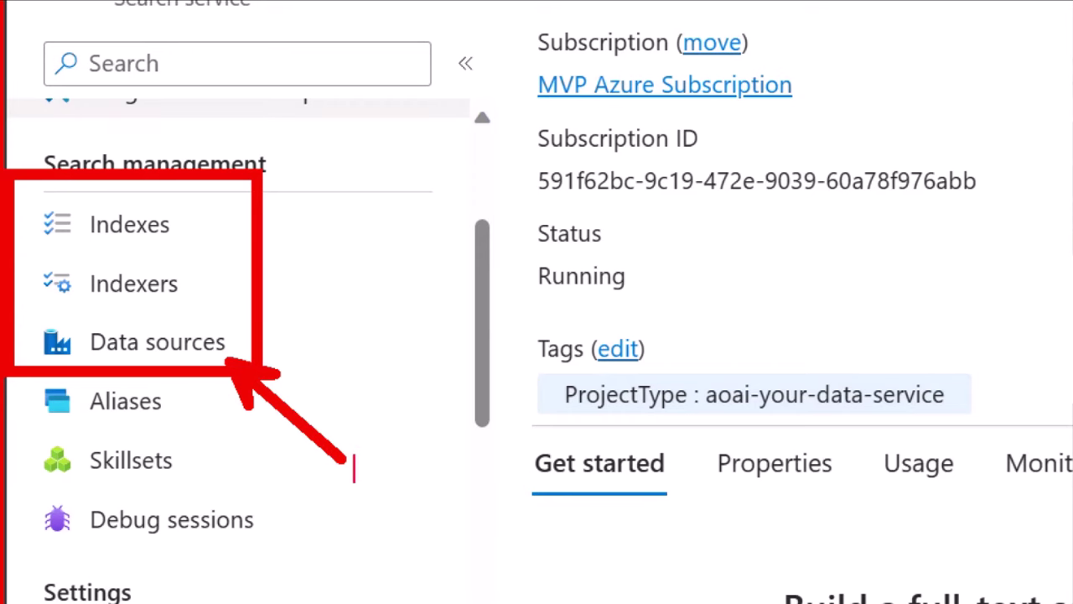
pyautogui.write('SharePoint')
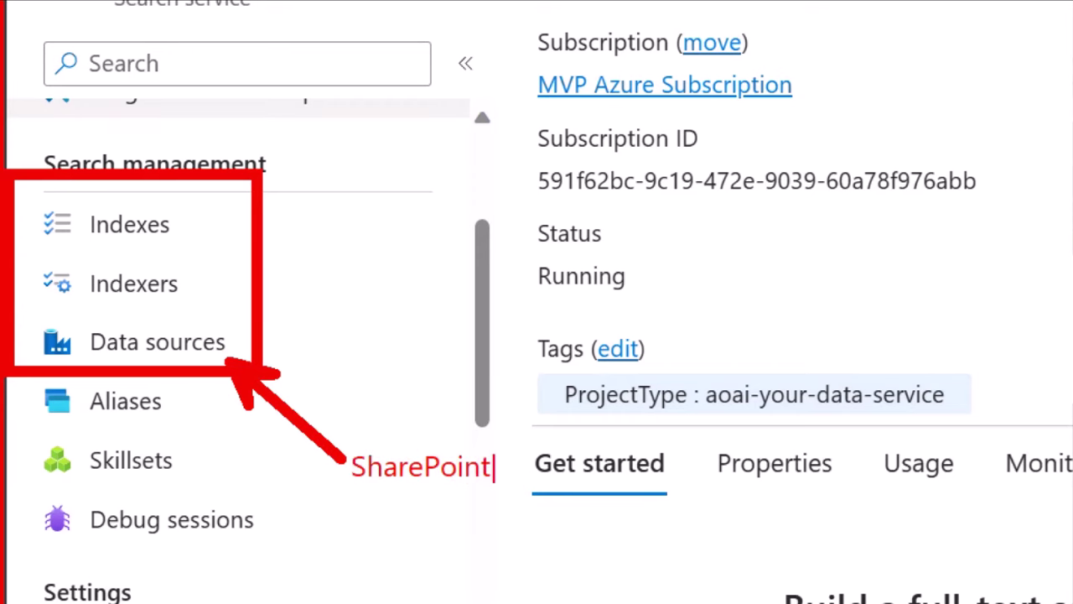
pyautogui.press('Escape')
pyautogui.moveTo(344, 488); pyautogui.dragTo(509, 511)
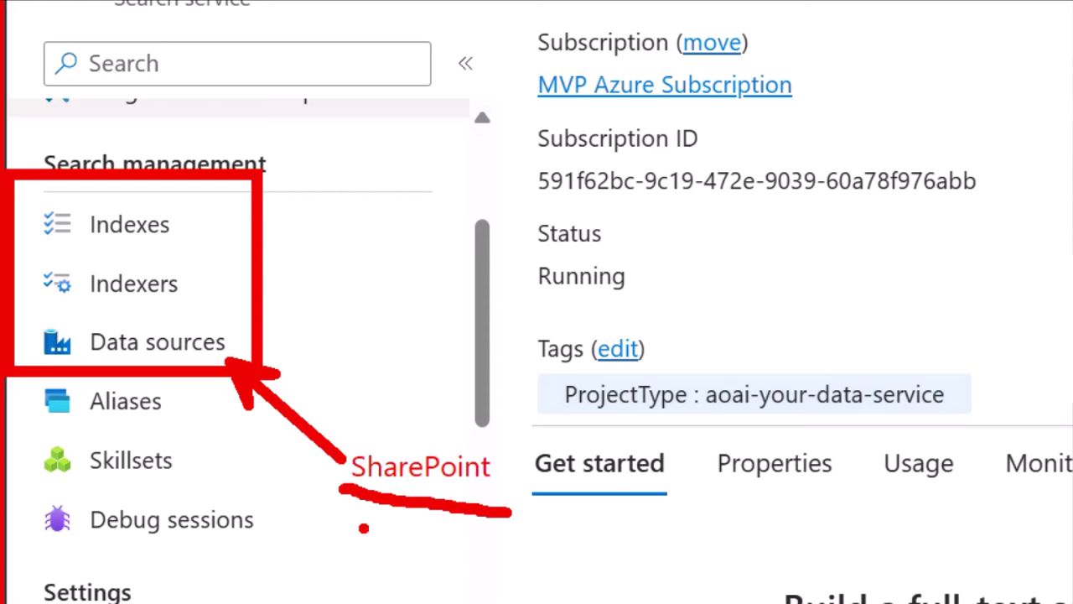
pyautogui.moveTo(363, 527); pyautogui.dragTo(513, 485)
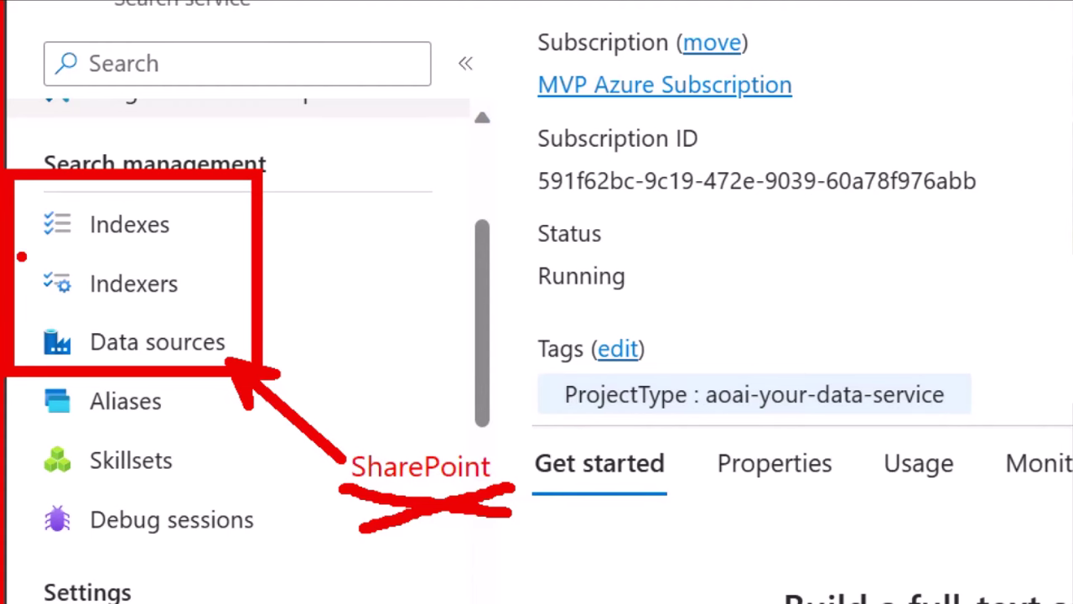
pyautogui.moveTo(17, 261); pyautogui.dragTo(18, 316)
pyautogui.moveTo(201, 316); pyautogui.dragTo(216, 317)
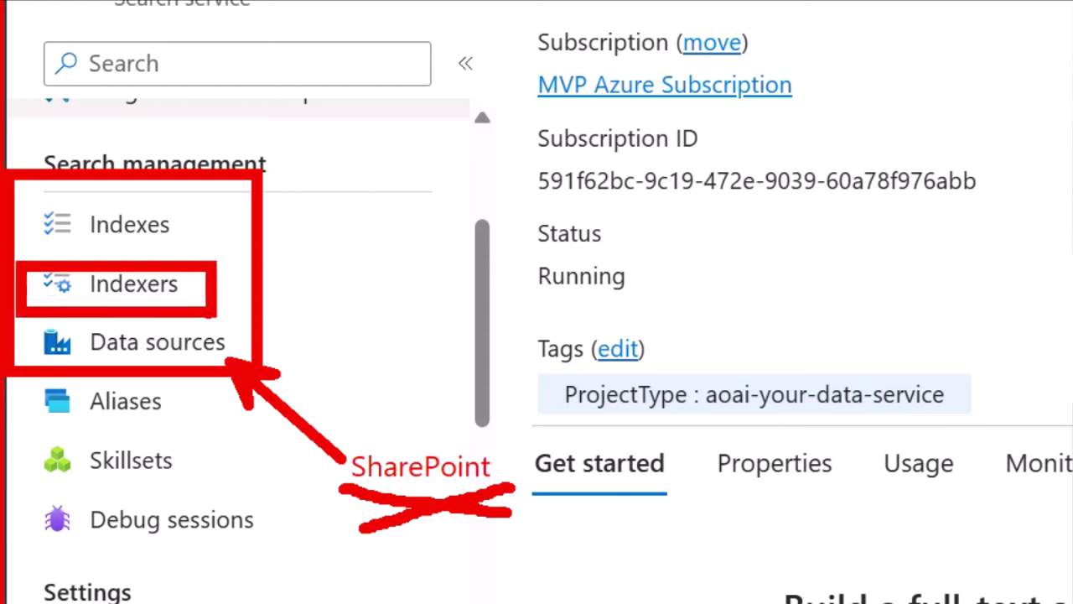
pyautogui.hotkey('ctrl', 'z')
# Draw a red arrow to the Indexers entry and label it "Indexing / crawling Job"
pyautogui.moveTo(250, 285); pyautogui.dragTo(350, 308)
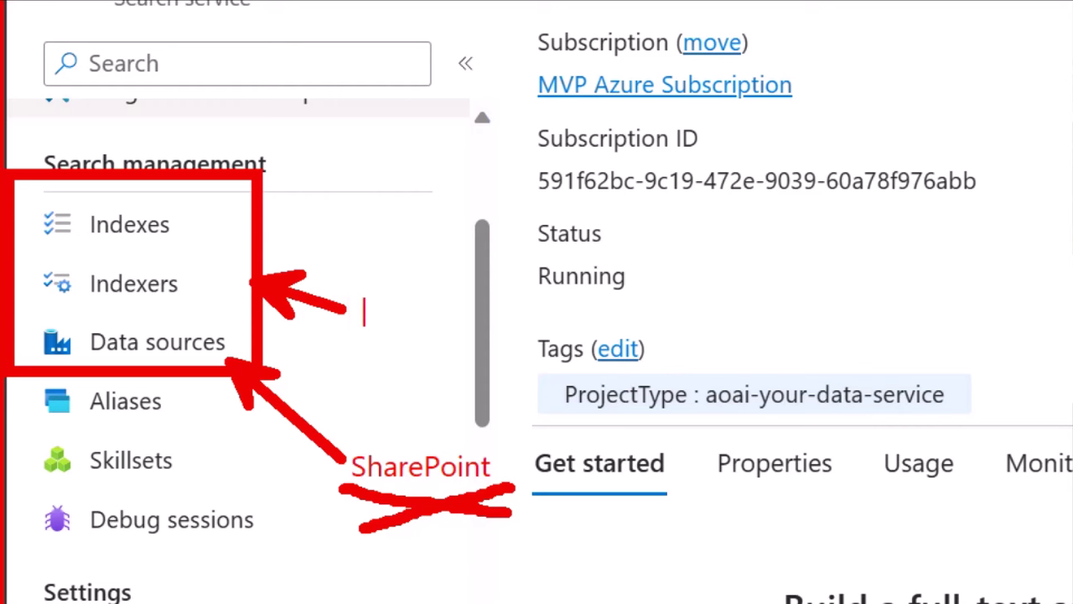
pyautogui.write('Index')
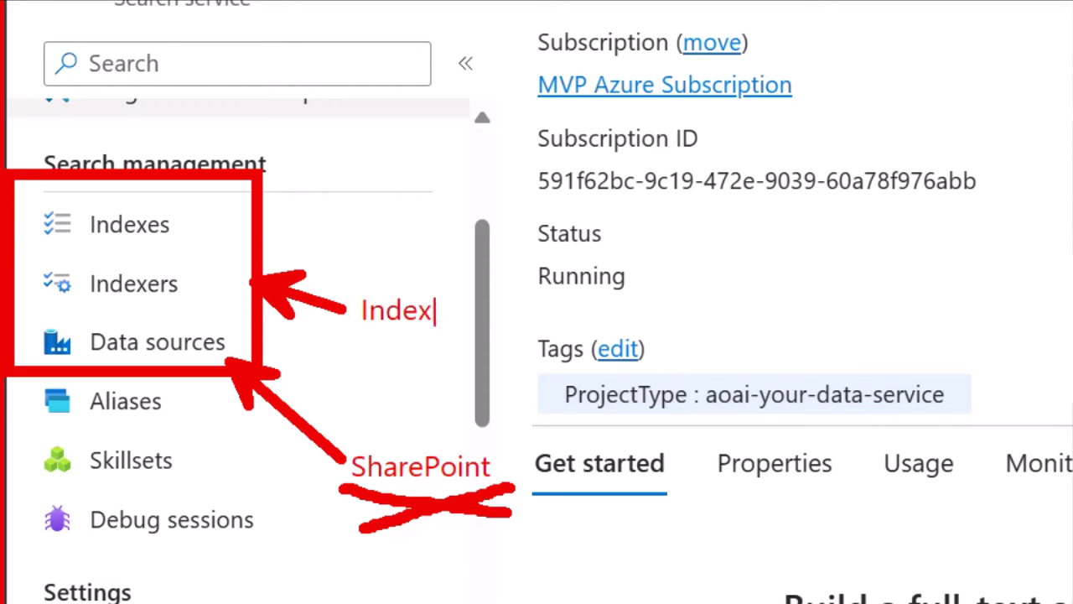
pyautogui.press('BackSpace')
pyautogui.write('xing /')
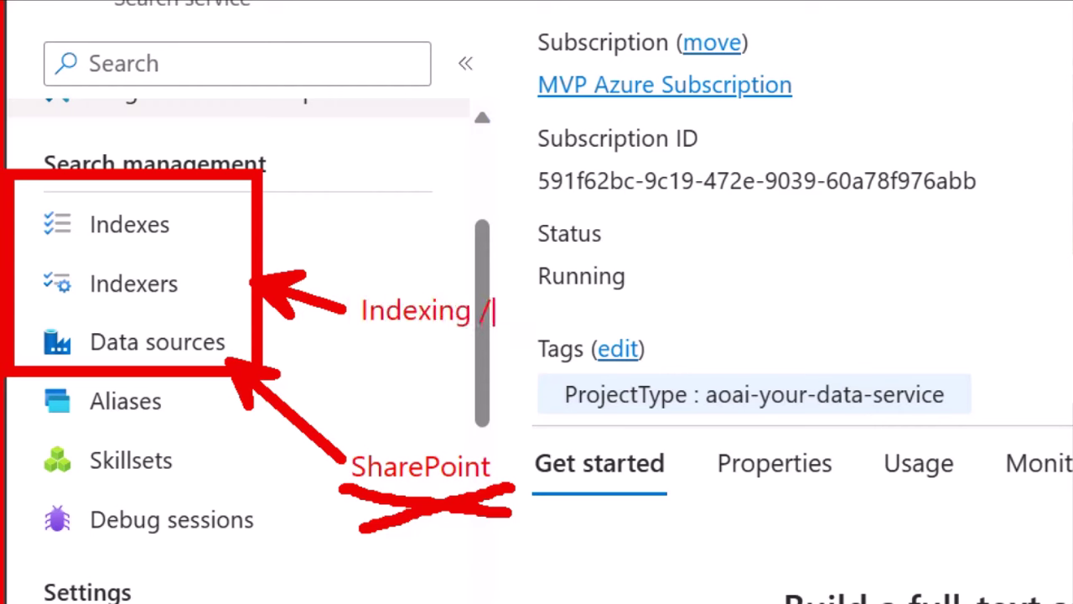
pyautogui.write(' crawr')
pyautogui.press('BackSpace')
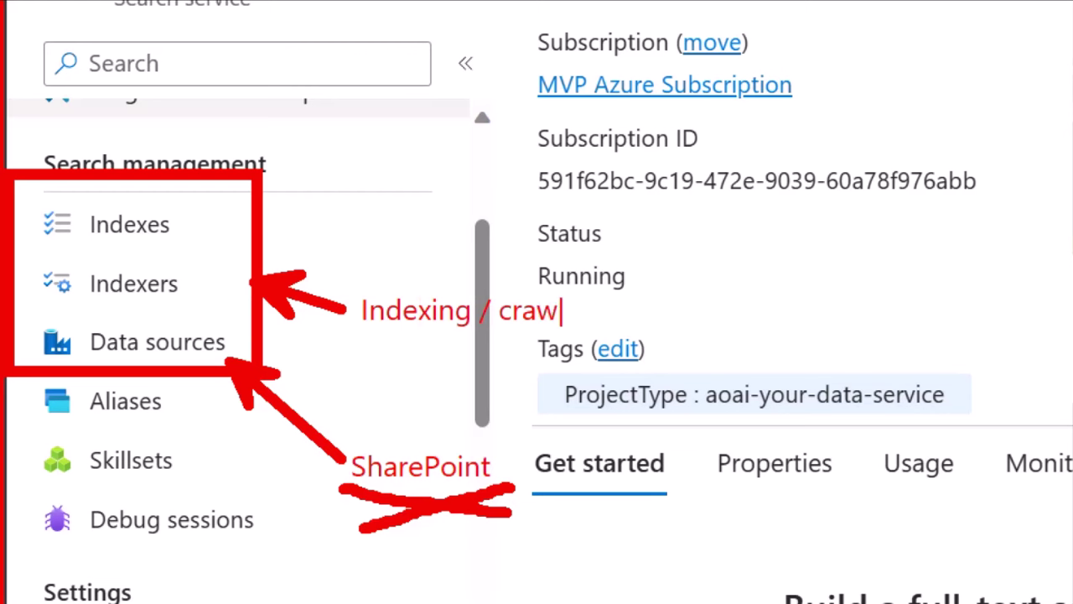
pyautogui.press('BackSpace')
pyautogui.write('wling J')
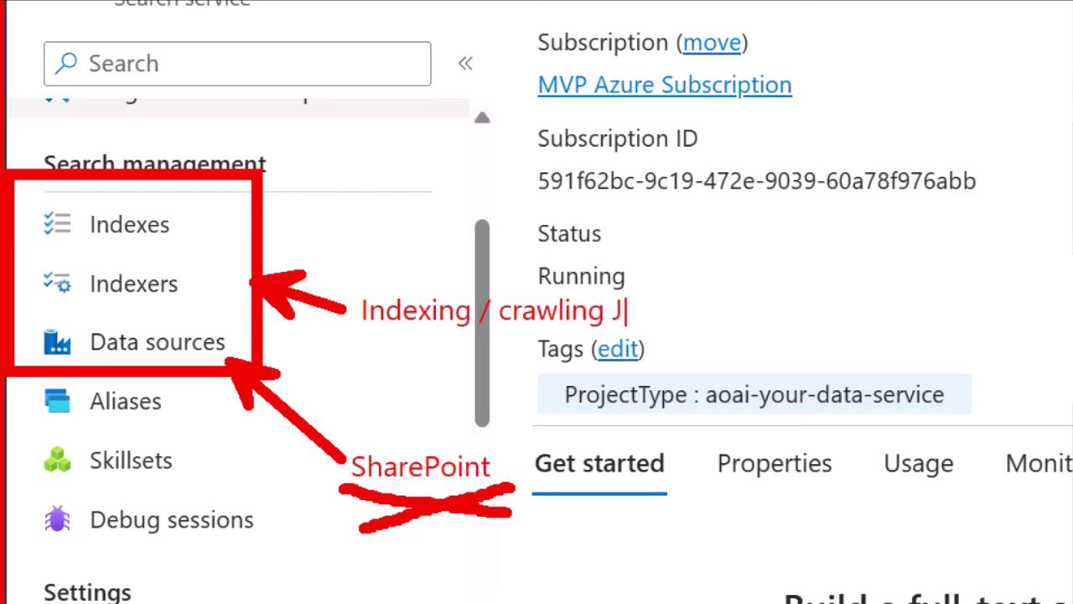
pyautogui.write('ob')
pyautogui.press('Escape')
# Box the Indexes entry, point an arrow at it labelled "Index", and clear all the annotations
pyautogui.moveTo(25, 203); pyautogui.dragTo(201, 255)
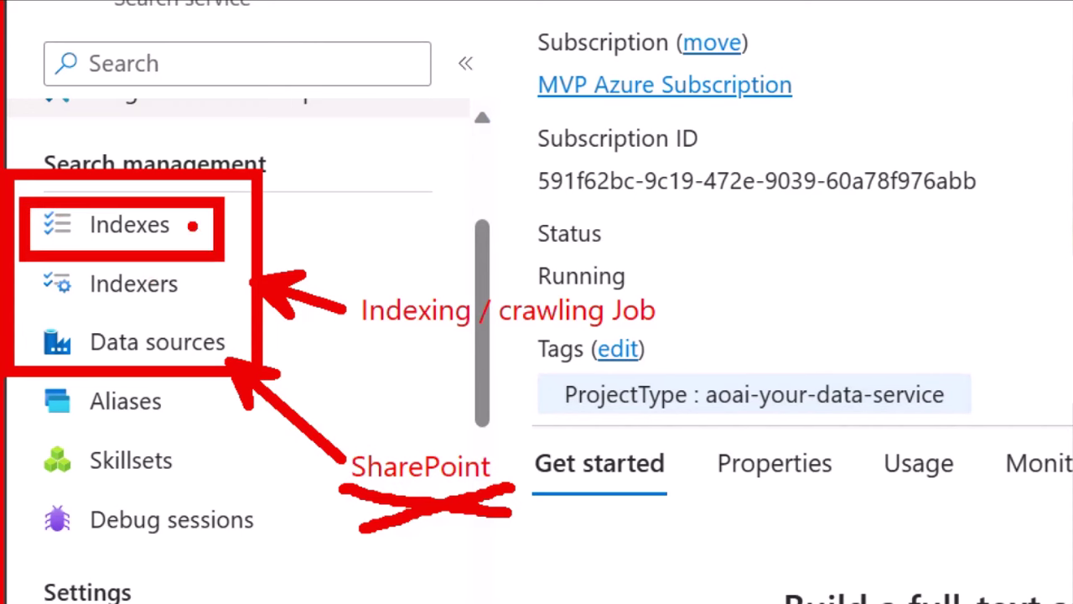
pyautogui.moveTo(268, 200); pyautogui.dragTo(268, 244)
pyautogui.moveTo(224, 222); pyautogui.dragTo(385, 220)
pyautogui.write('t')
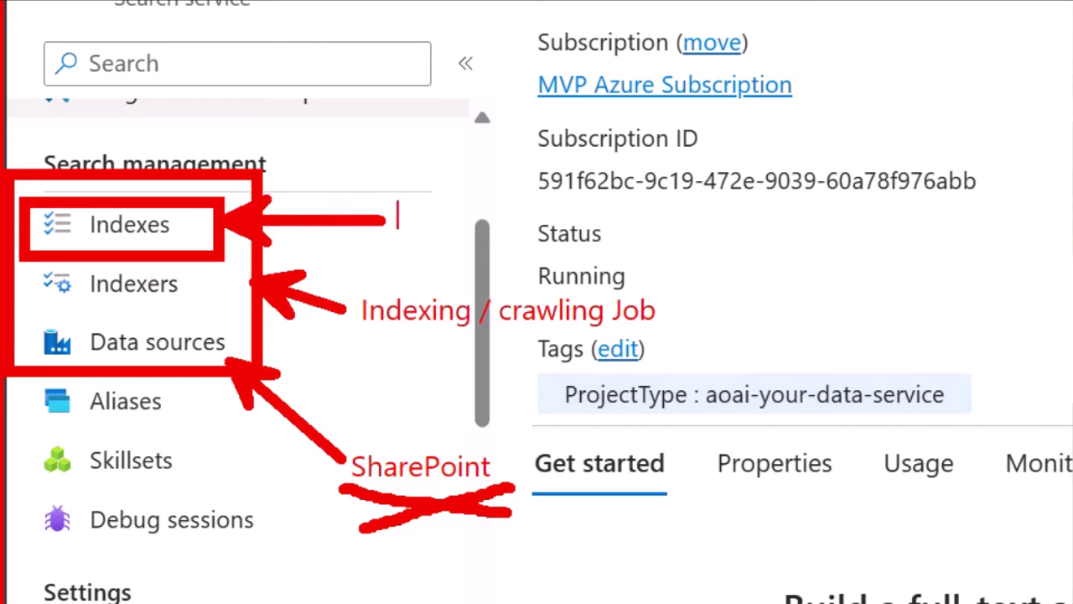
pyautogui.write('Index')
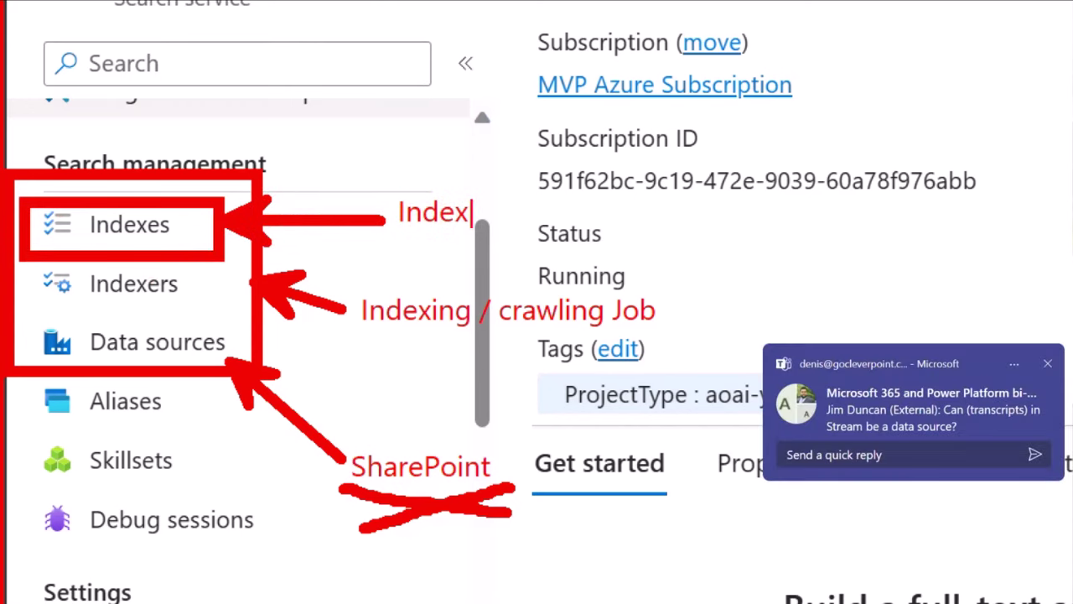
pyautogui.press('Escape')
pyautogui.press('Escape')
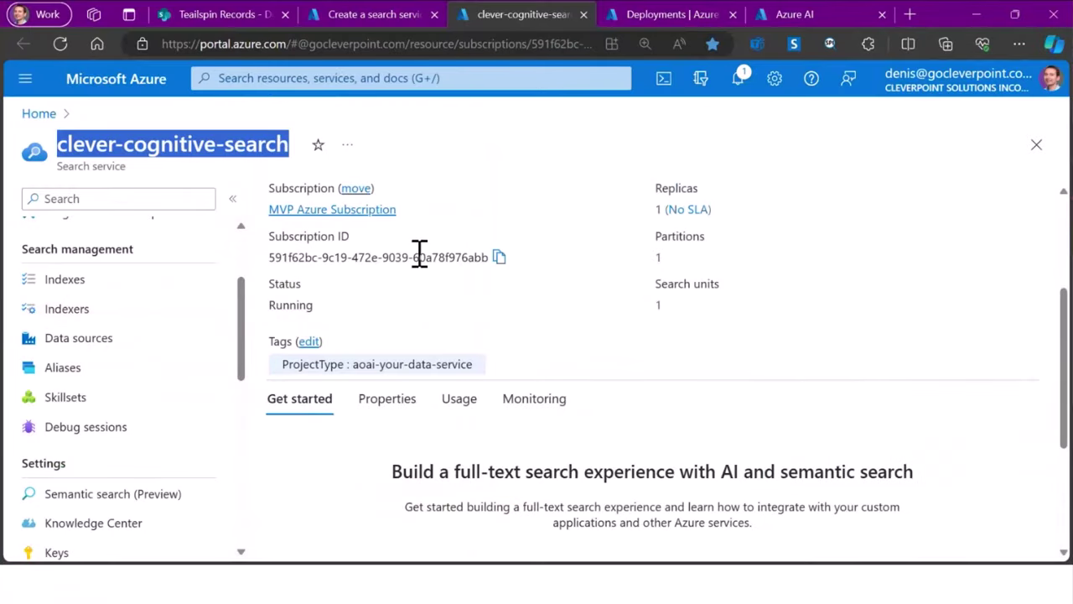
# Open the "Gist - API" favorite from the Azure Demo folder in a new tab and go to the page's beginning
pyautogui.scroll(2, 84, 419)
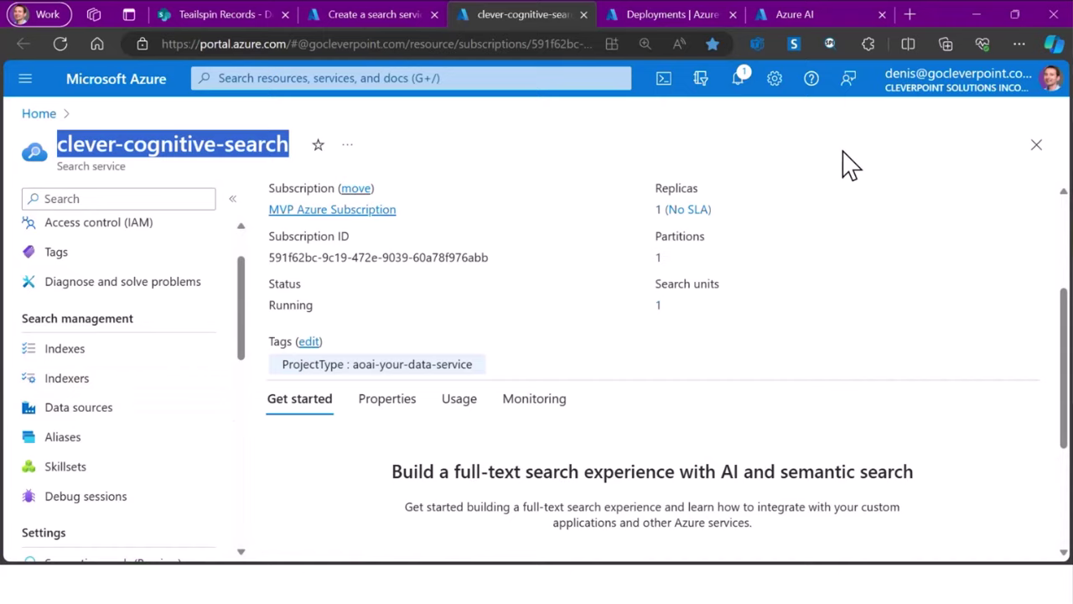
pyautogui.hotkey('ctrl', 't')
pyautogui.click(214, 73)
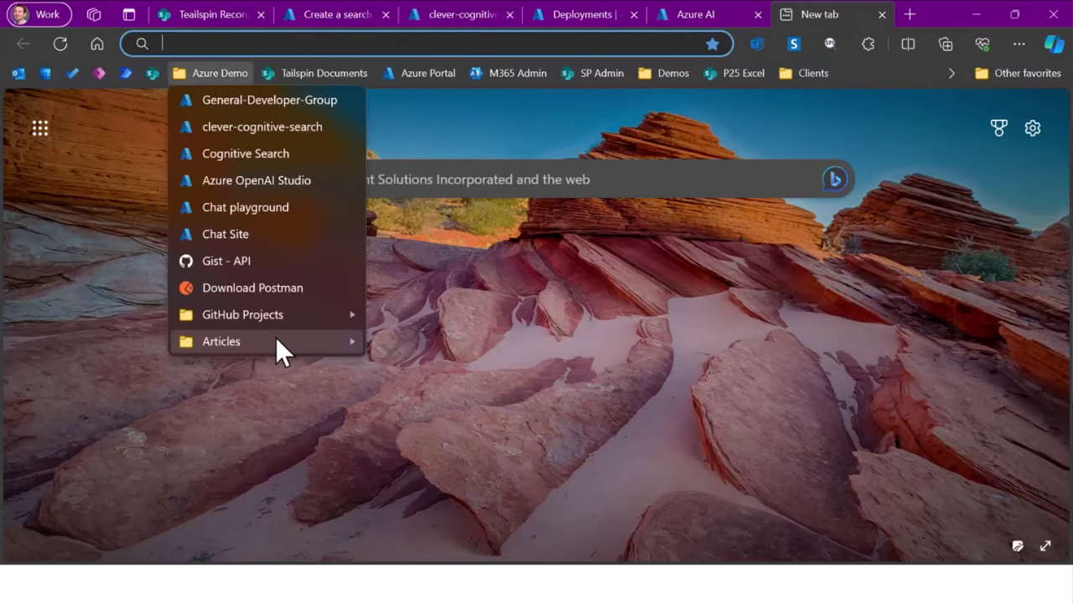
pyautogui.click(224, 260)
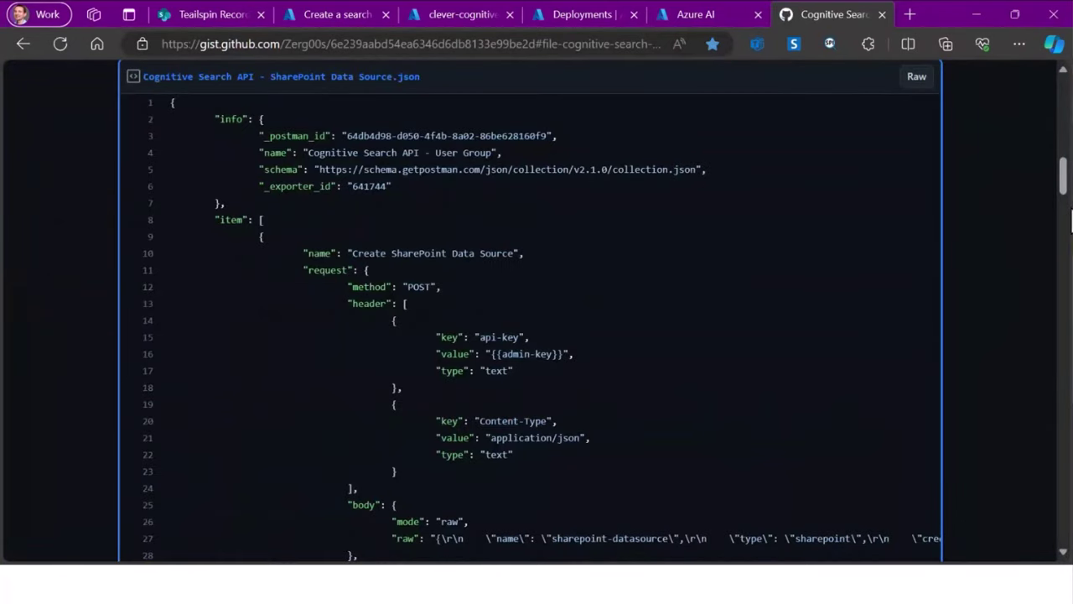
pyautogui.moveTo(1069, 189); pyautogui.dragTo(1070, 107)
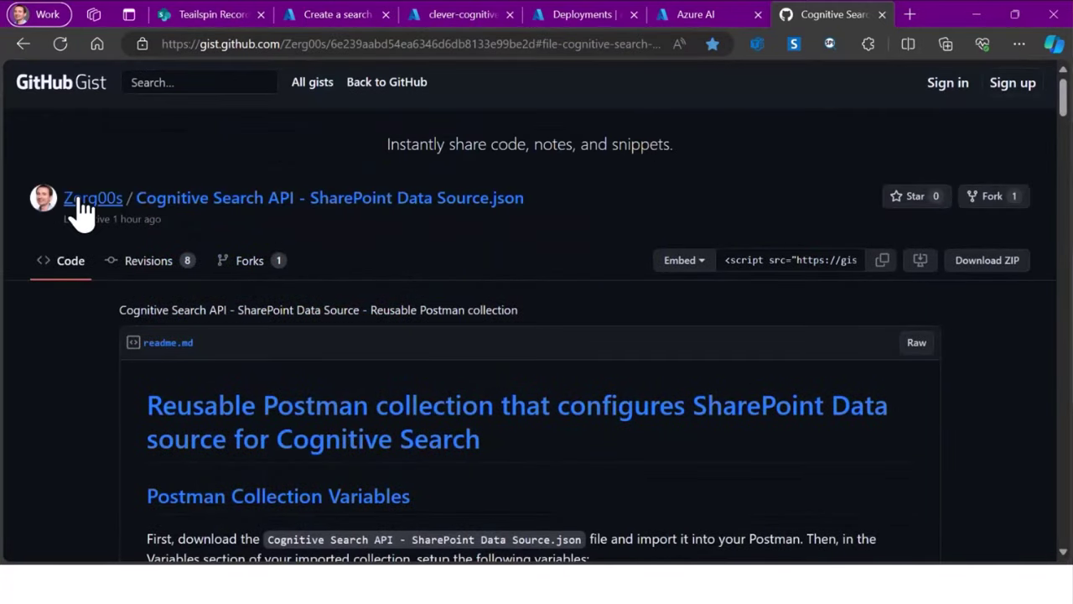
# Review the gist's readme, covering the Postman collection variables, the important resources and the video tutorial link
pyautogui.moveTo(67, 210)
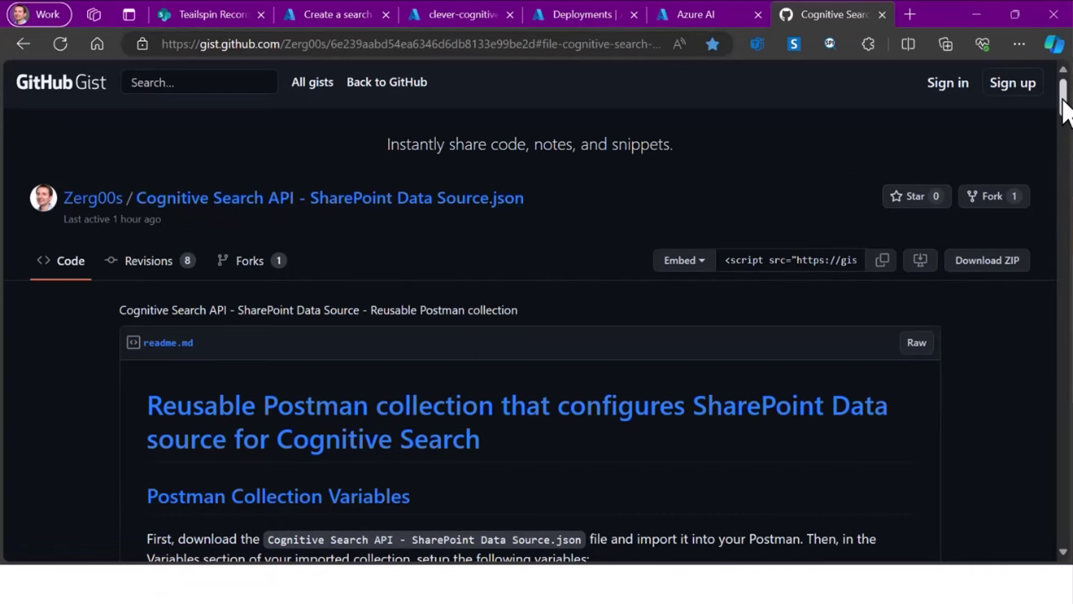
pyautogui.scroll(-3, 1063, 105)
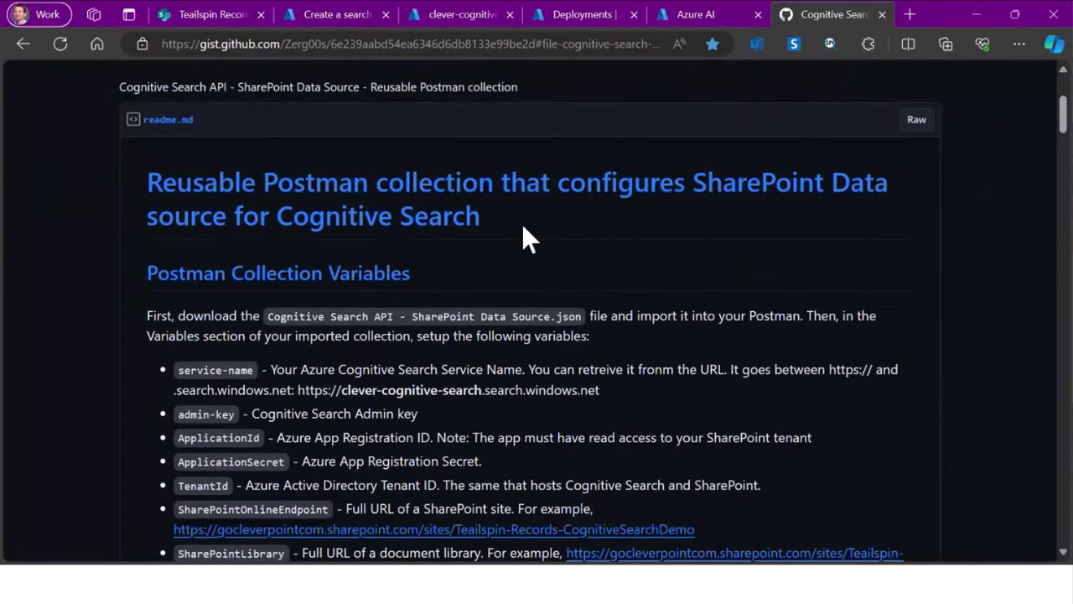
pyautogui.scroll(-1, 498, 218)
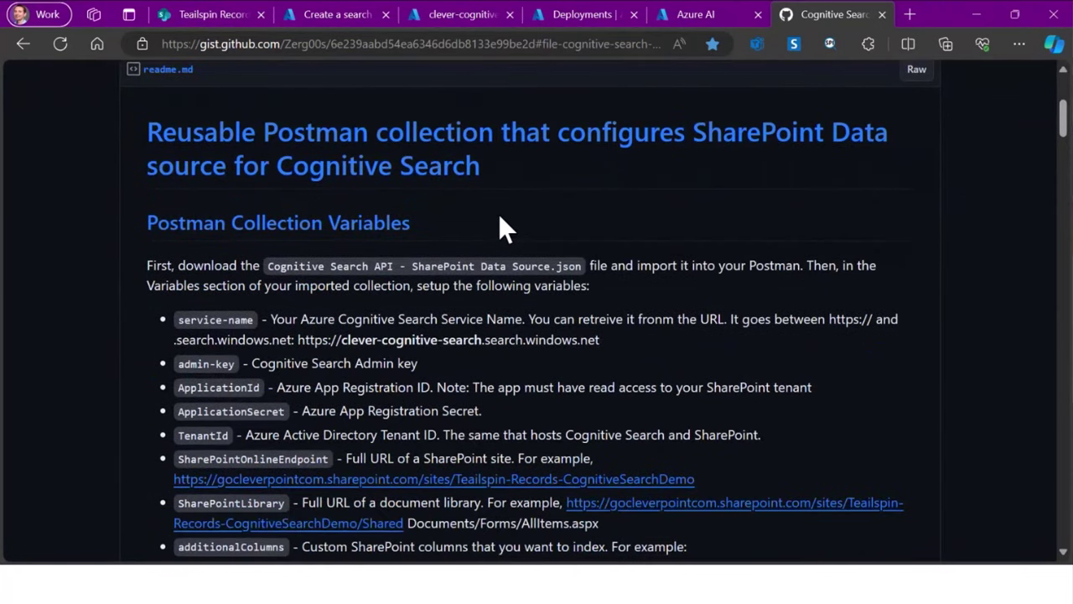
pyautogui.scroll(-1, 498, 213)
pyautogui.scroll(-1, 592, 201)
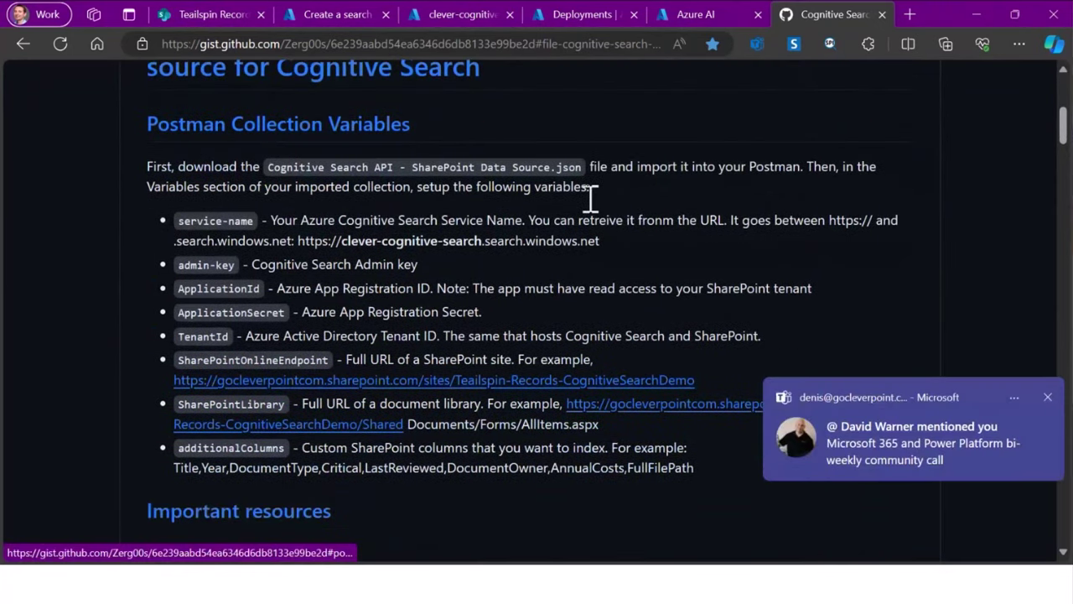
pyautogui.click(1048, 398)
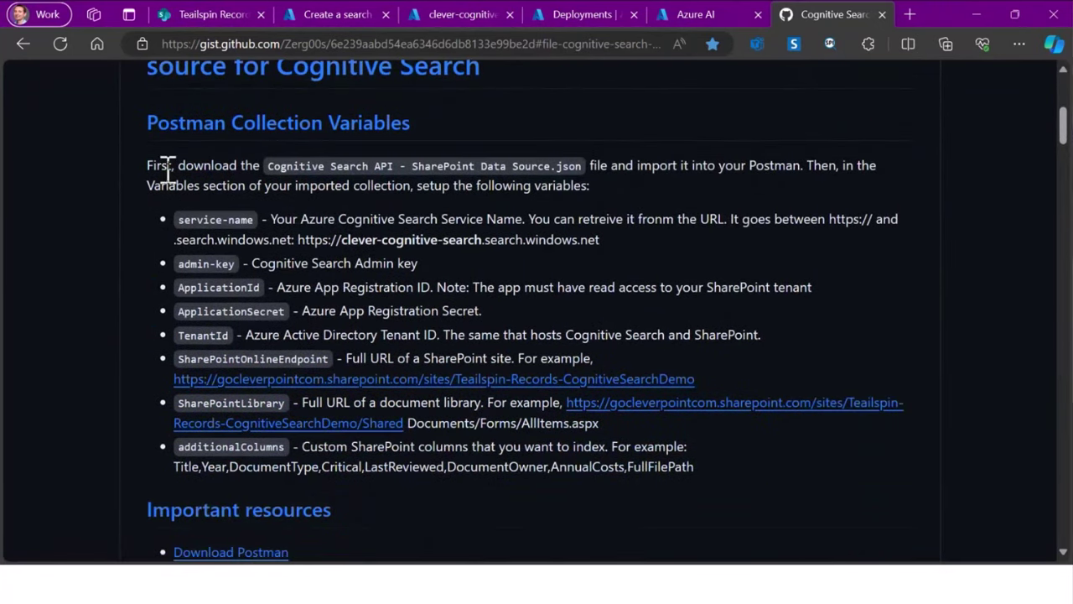
pyautogui.scroll(-1, 172, 170)
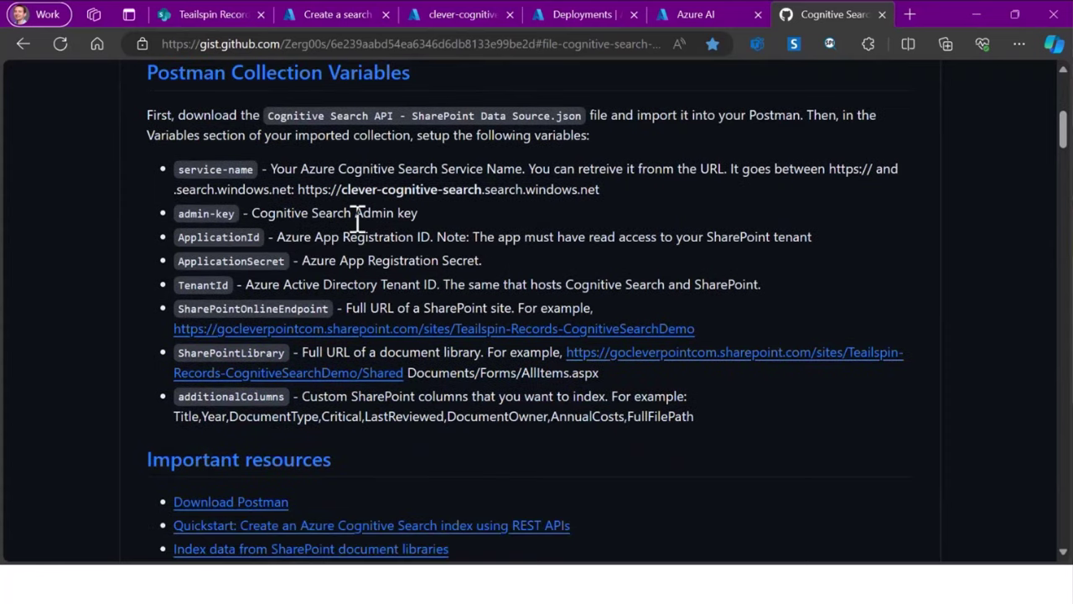
pyautogui.scroll(-4, 358, 219)
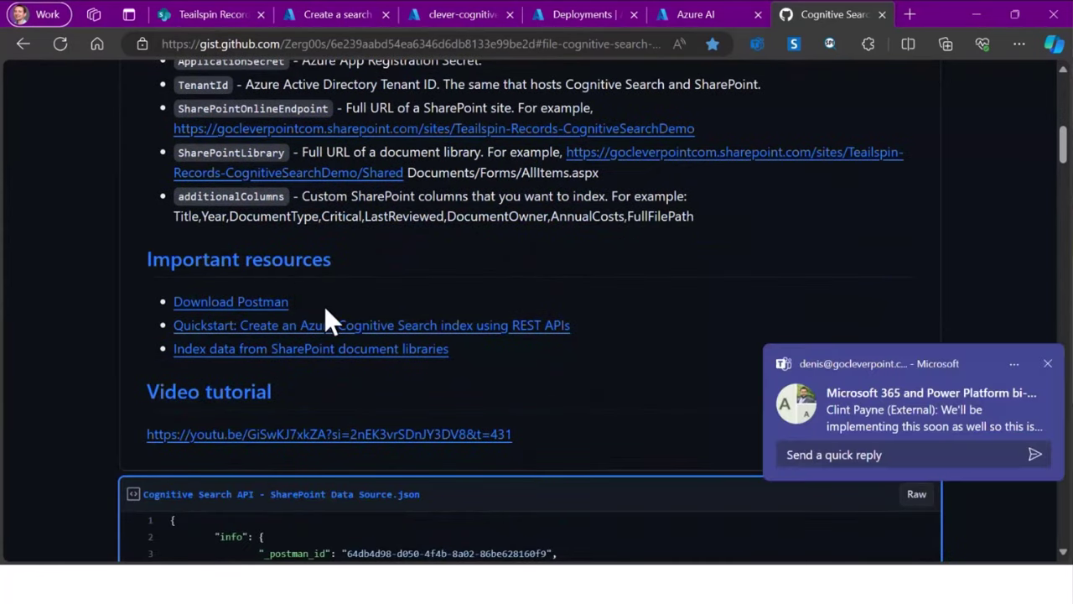
pyautogui.moveTo(291, 301); pyautogui.dragTo(171, 302)
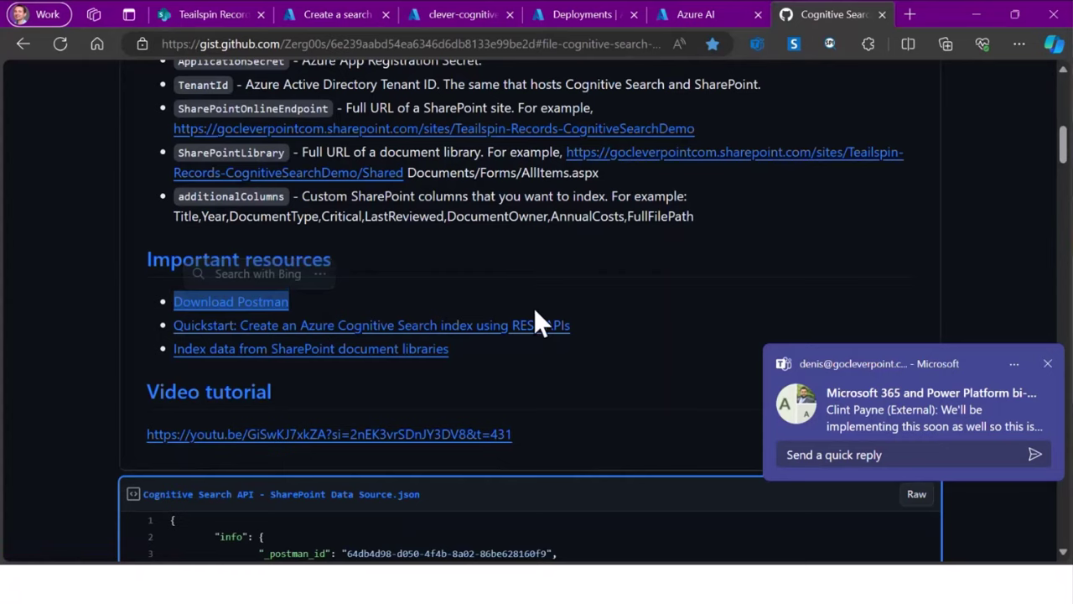
pyautogui.scroll(-2, 534, 311)
pyautogui.moveTo(513, 333); pyautogui.dragTo(146, 332)
pyautogui.click(616, 347)
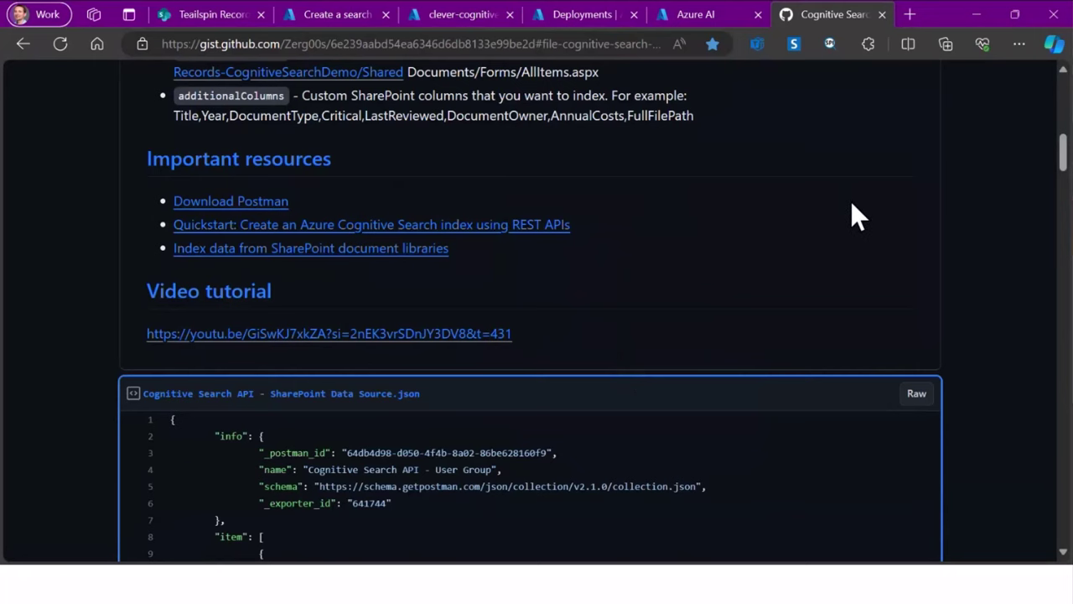
# Switch to Postman, review the variables of the Cognitive Search API - Demo collection and clear the annotations over them
pyautogui.hotkey('alt', 'Tab')
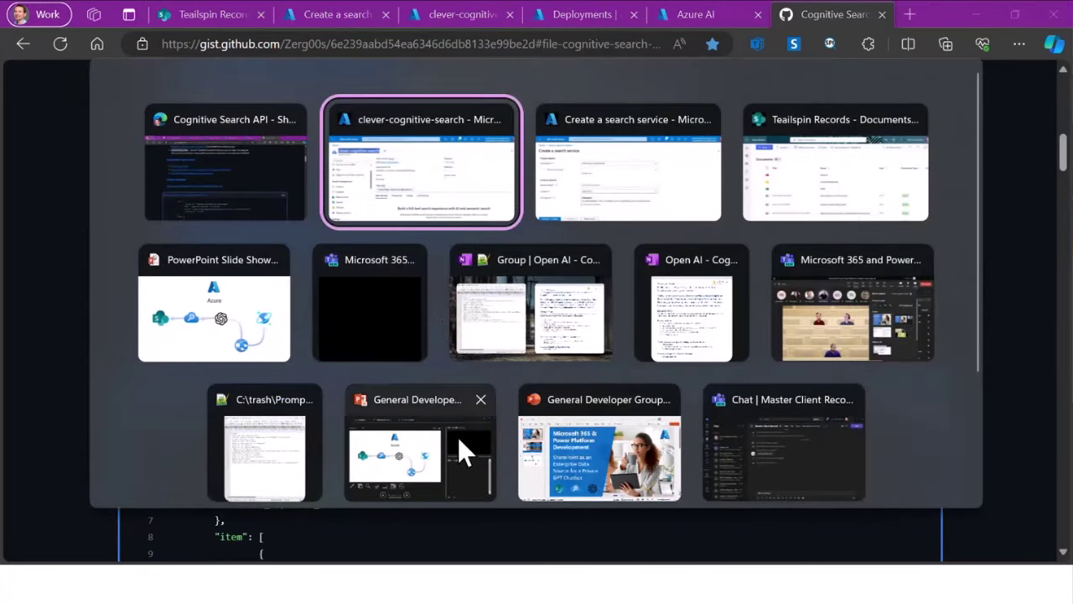
pyautogui.click(1013, 315)
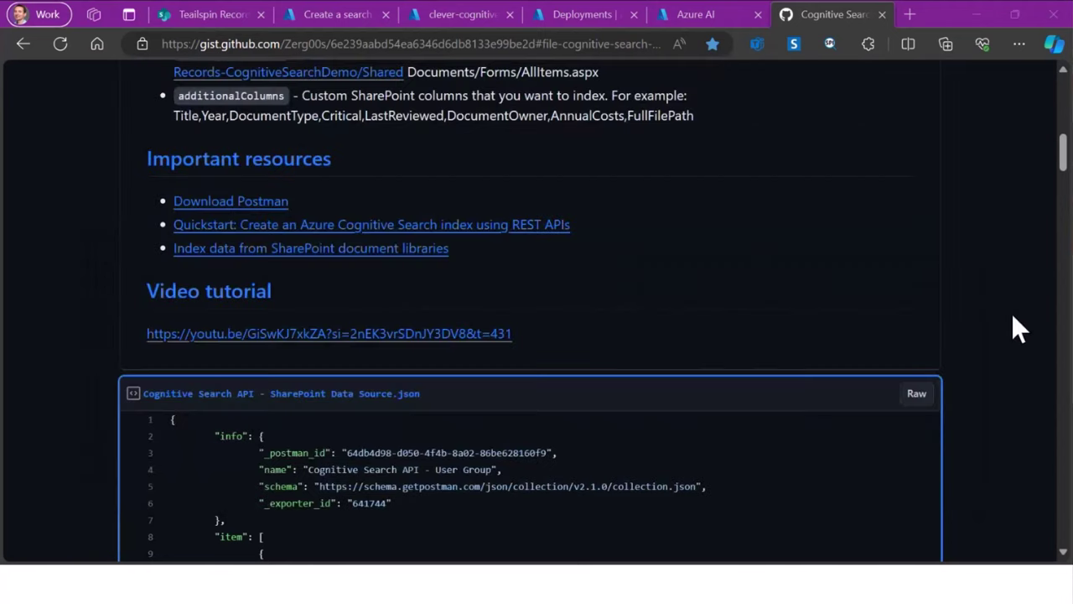
pyautogui.press('super')
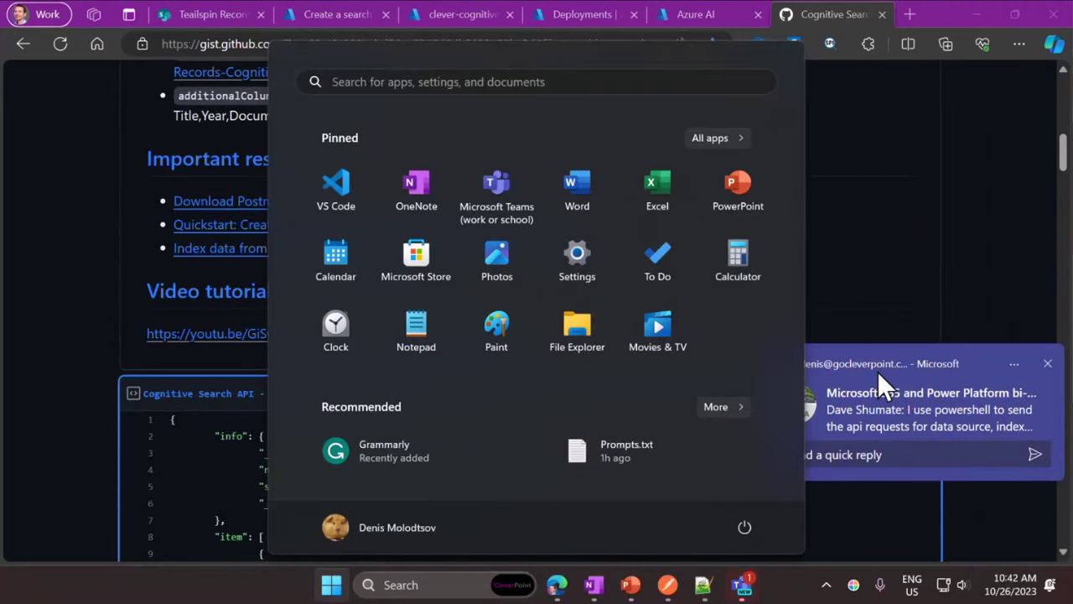
pyautogui.moveTo(630, 587)
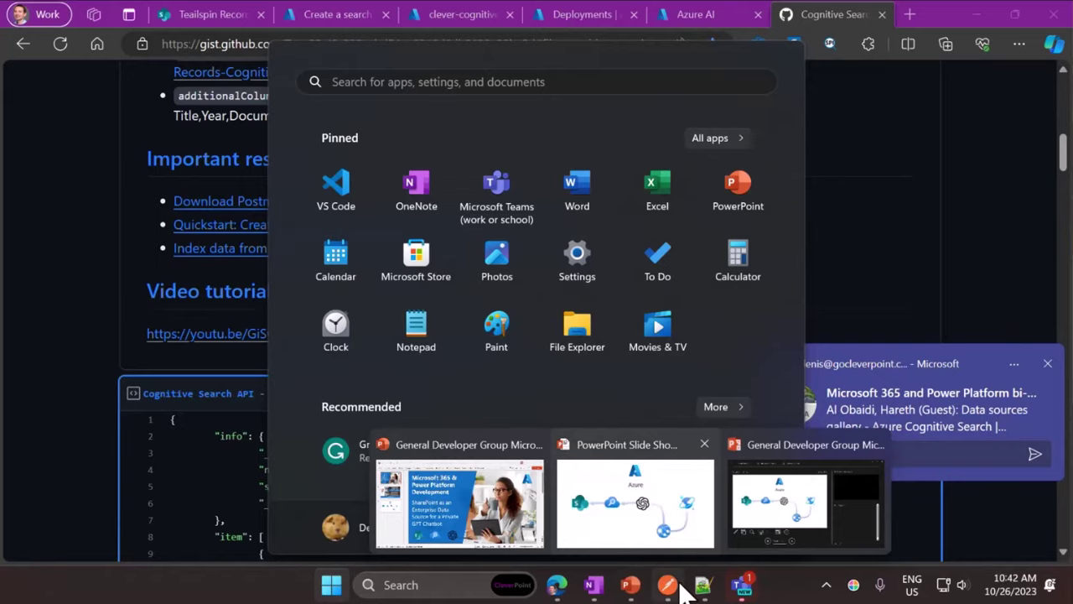
pyautogui.click(681, 587)
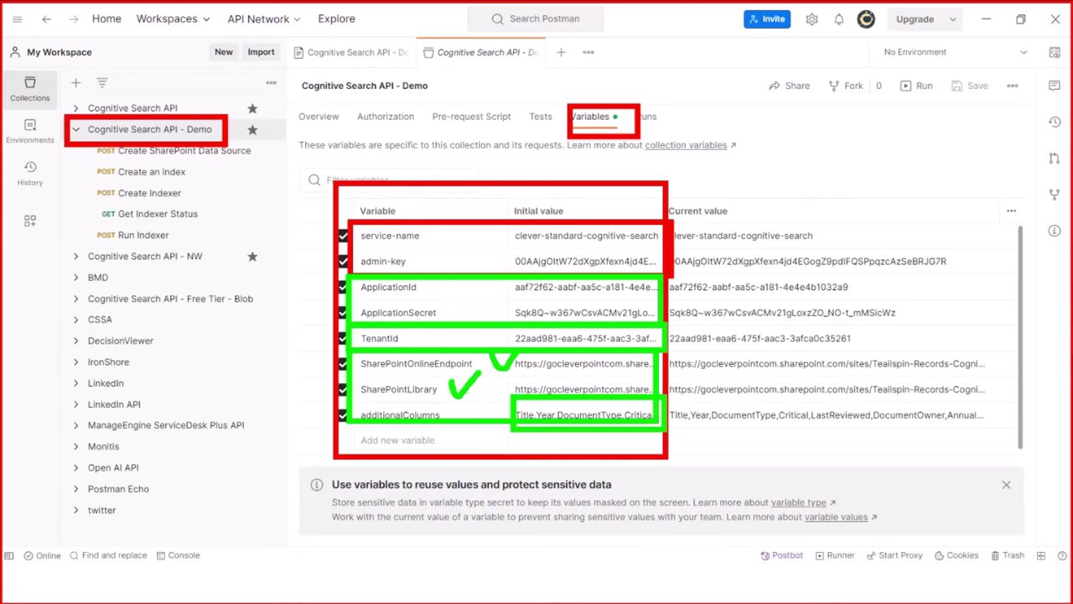
pyautogui.press('Escape')
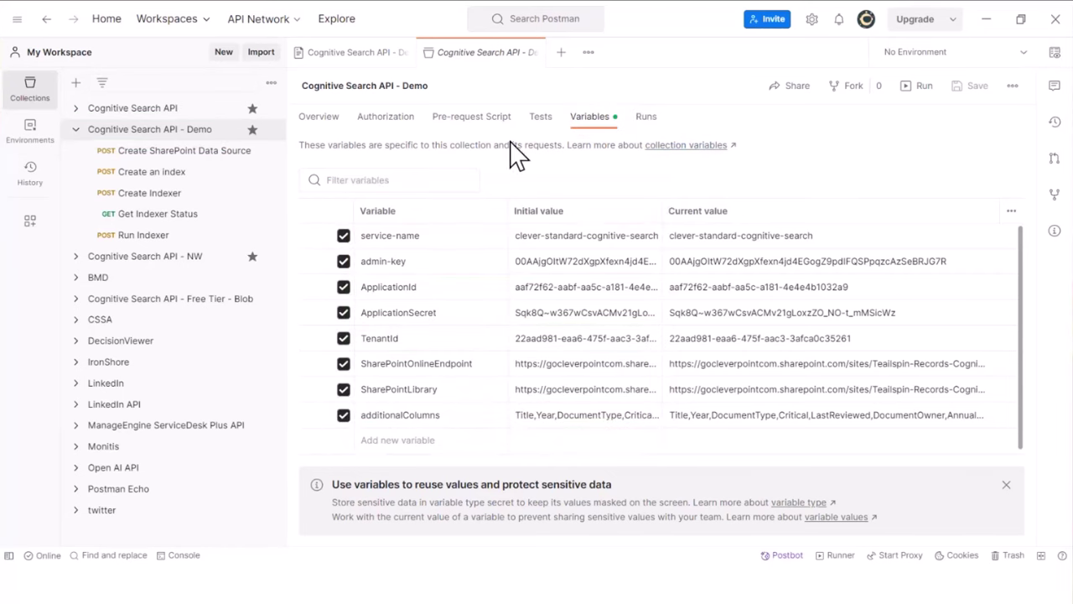
# Open the Demo collection's Create SharePoint Data Source request, underline the "sharepoint-datasource" name in its body and clear the annotations
pyautogui.click(178, 161)
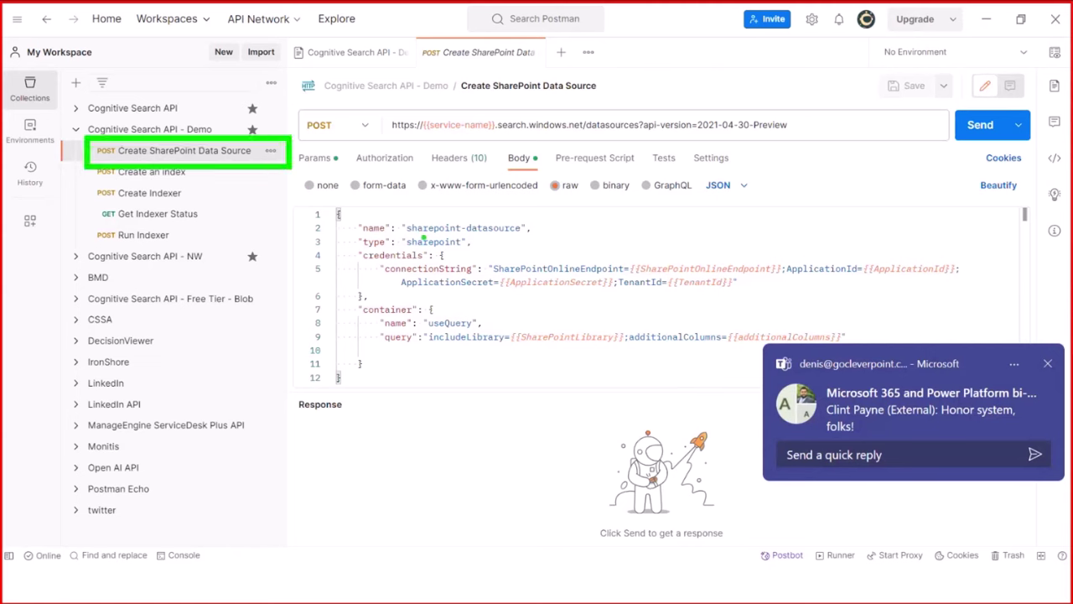
pyautogui.moveTo(404, 237); pyautogui.dragTo(526, 239)
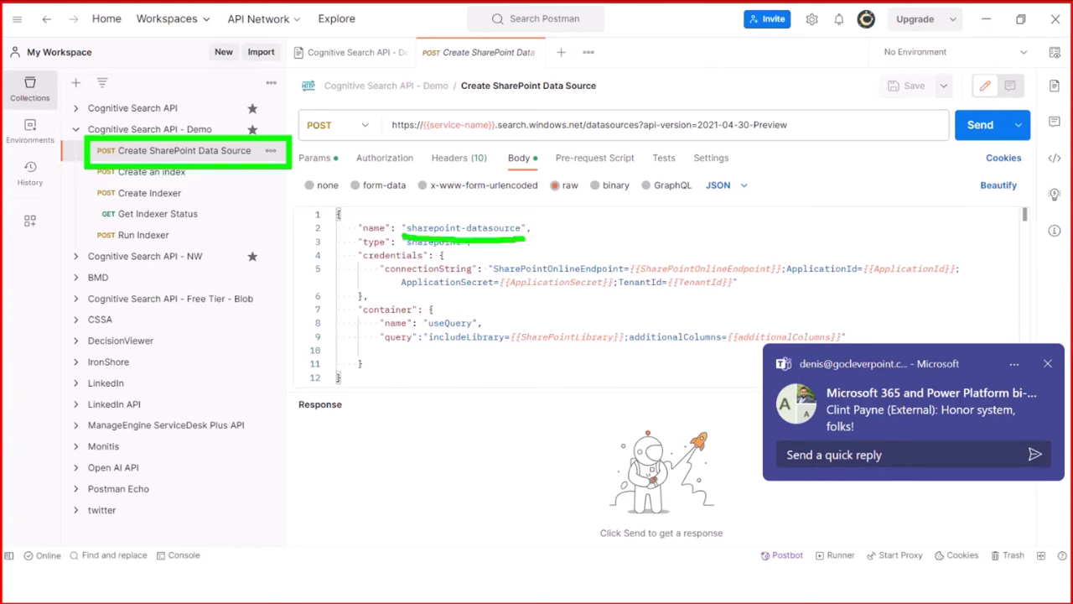
pyautogui.press('Escape')
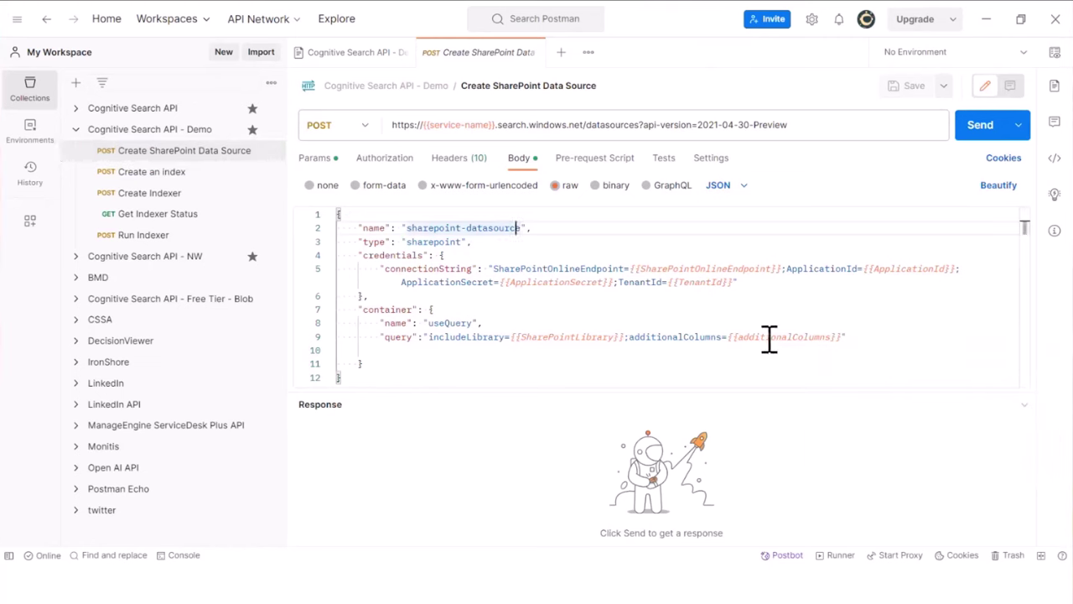
pyautogui.press('Right')
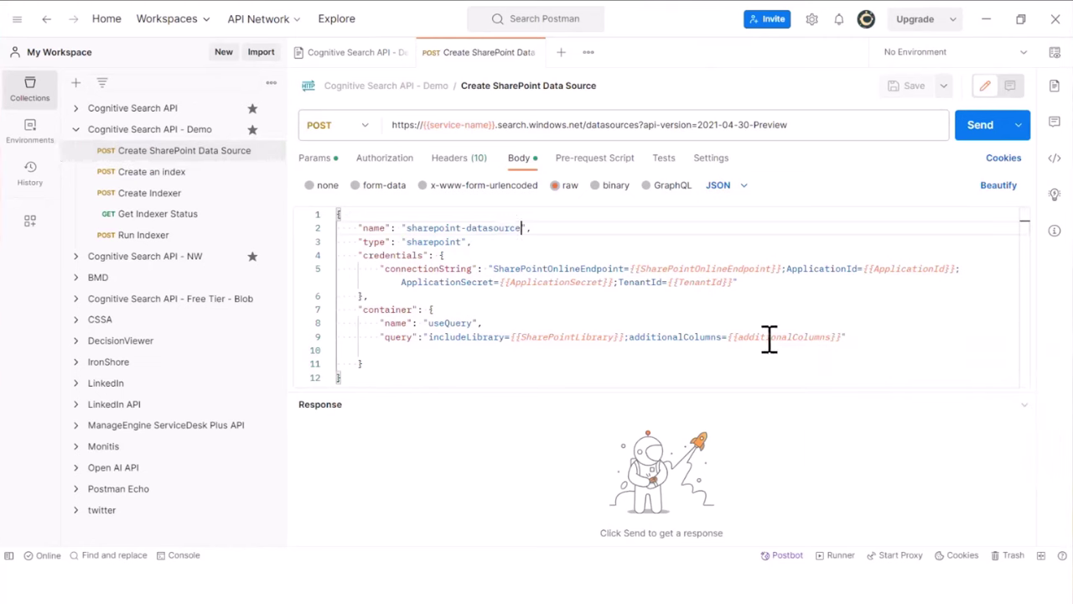
# In the Cognitive Search API collection's Create SharePoint Data Source request, set the name to "sharepoint-datasource-demo" and send it
pyautogui.click(76, 109)
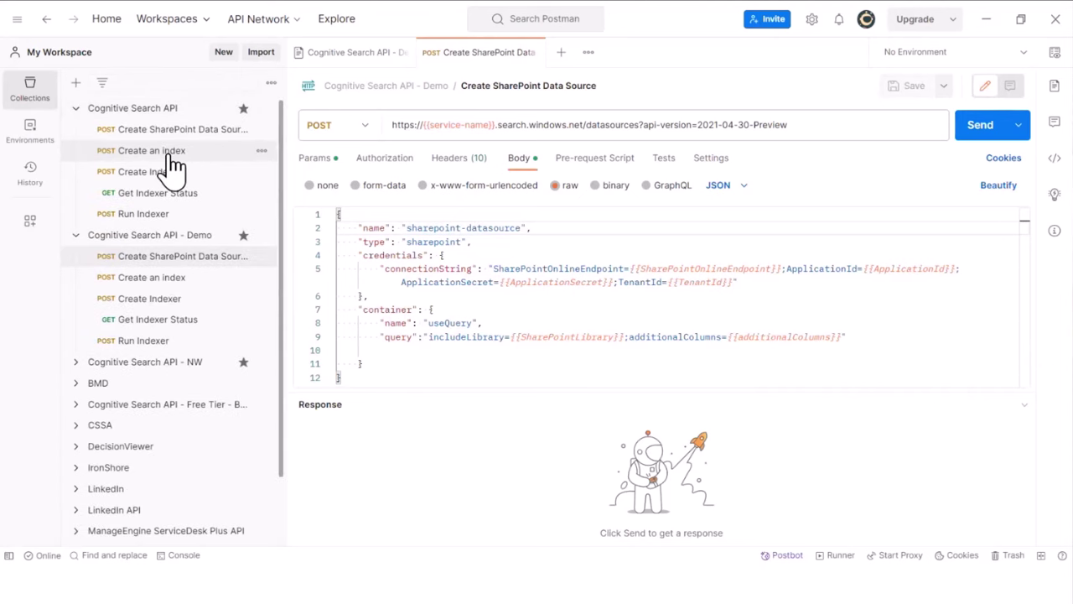
pyautogui.click(167, 134)
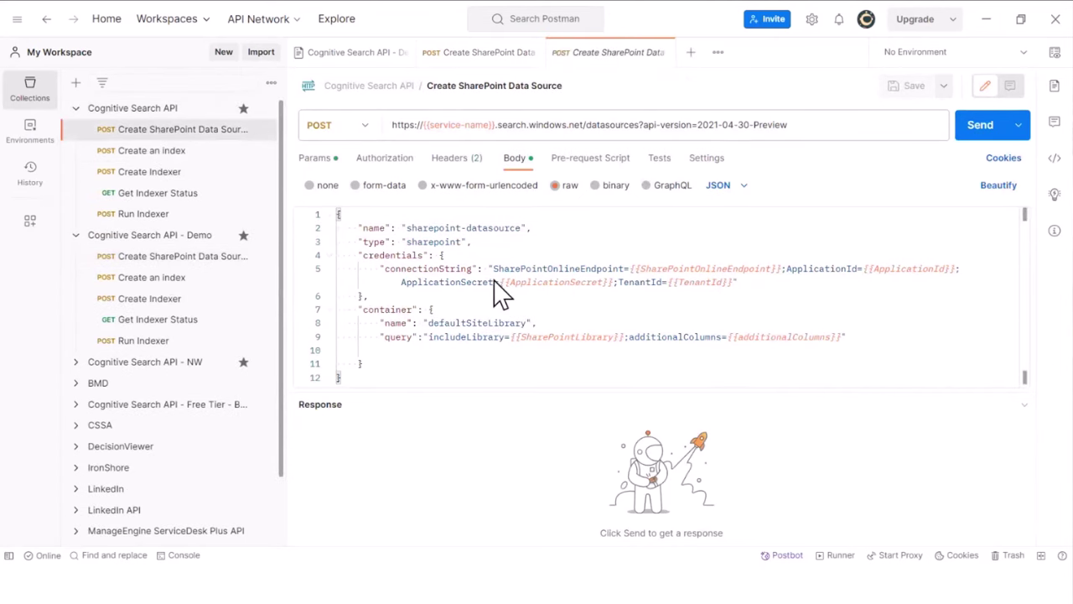
pyautogui.click(519, 228)
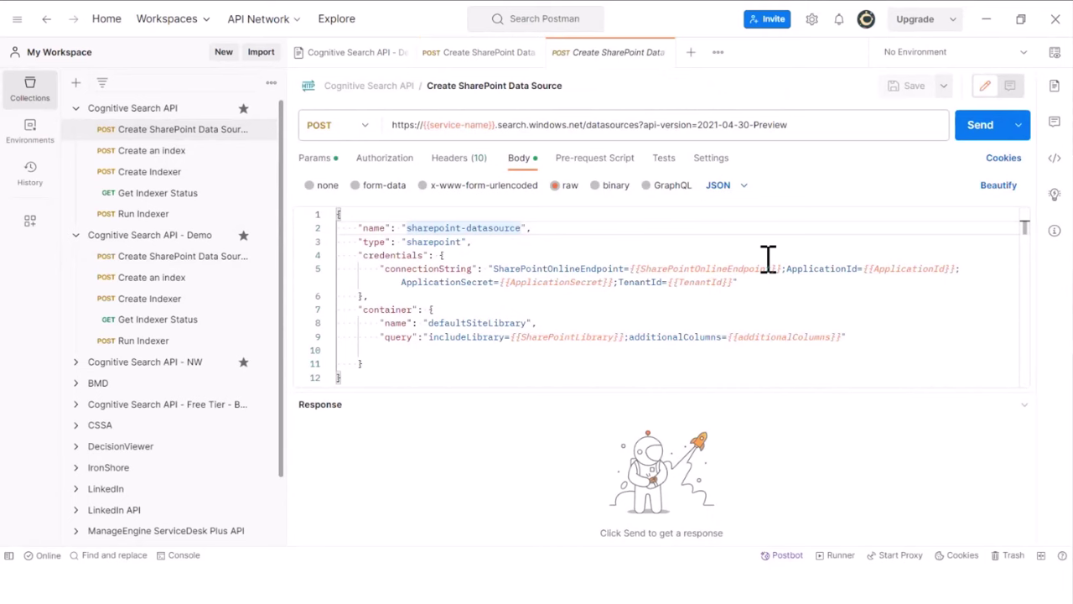
pyautogui.write('-demo')
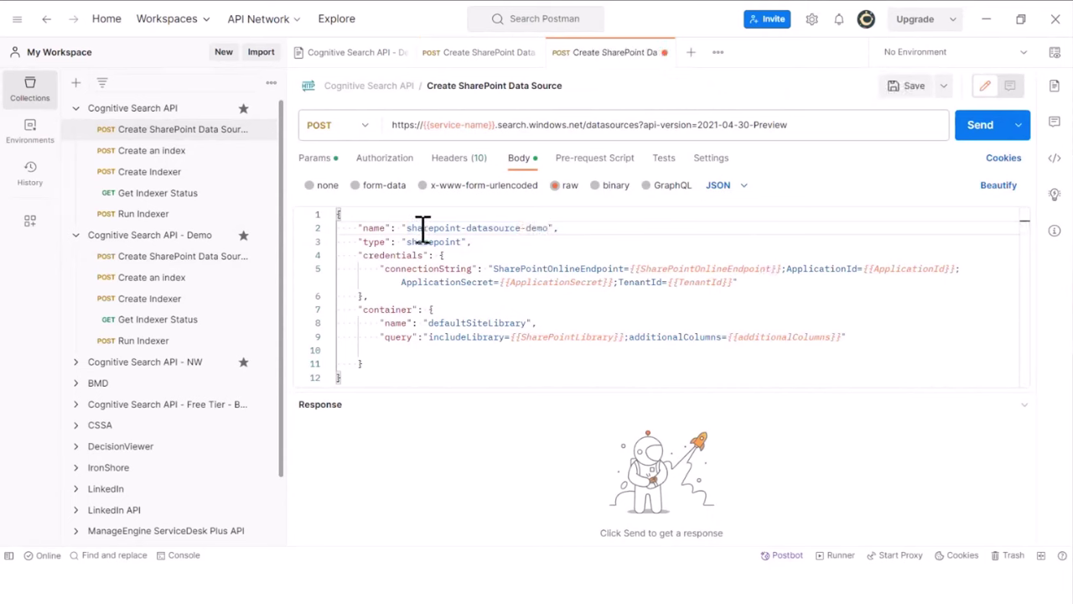
pyautogui.moveTo(403, 228); pyautogui.dragTo(547, 228)
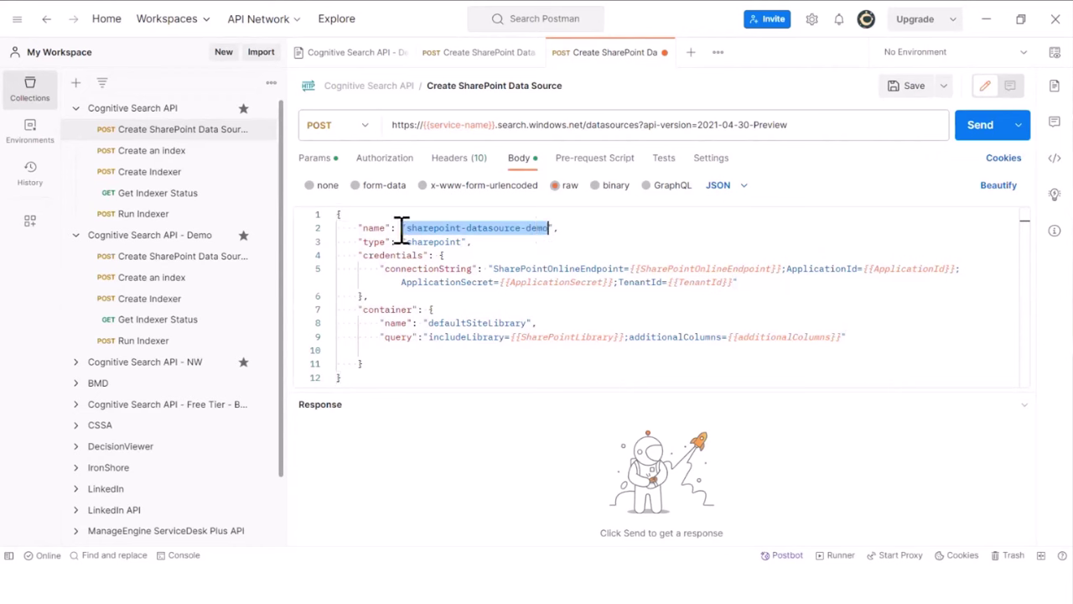
pyautogui.click(981, 126)
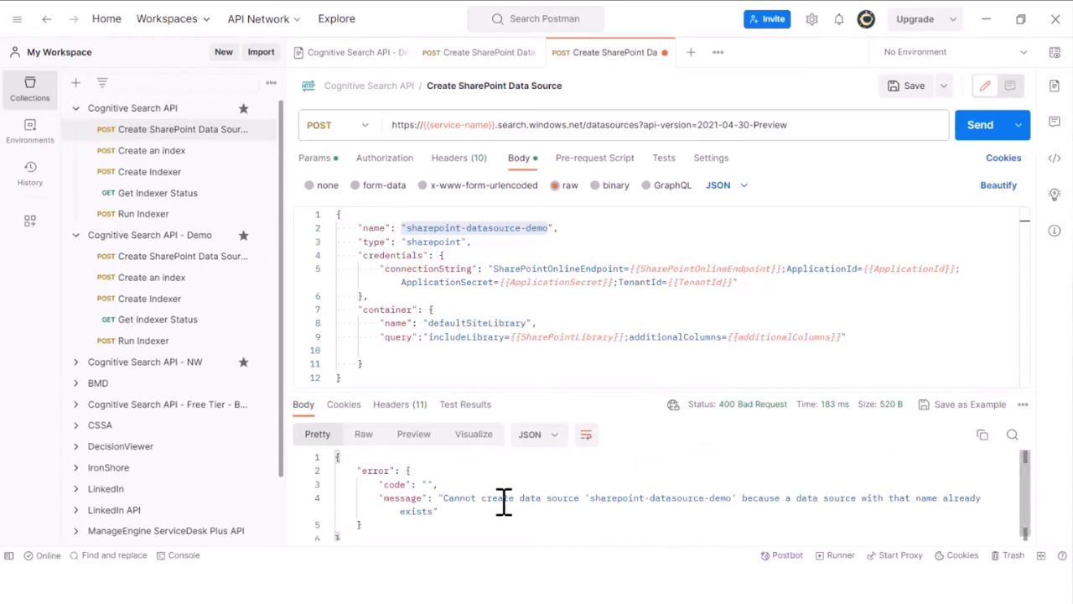
# Set the data source name in the request body to "sharepoint-datasource-demo2" and send the request
pyautogui.moveTo(775, 498); pyautogui.dragTo(967, 498)
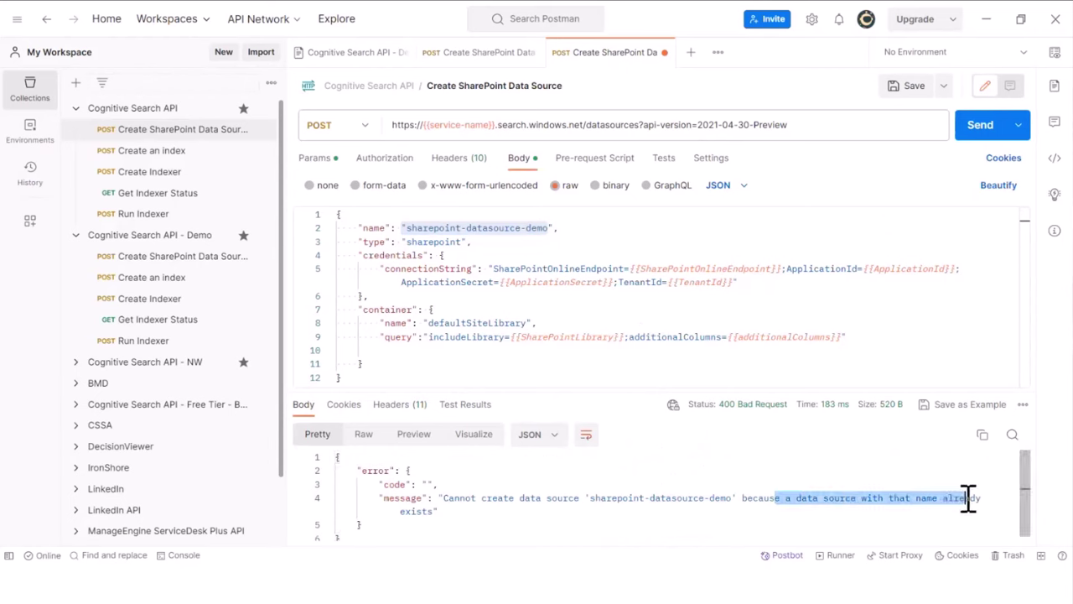
pyautogui.click(545, 228)
pyautogui.write('2')
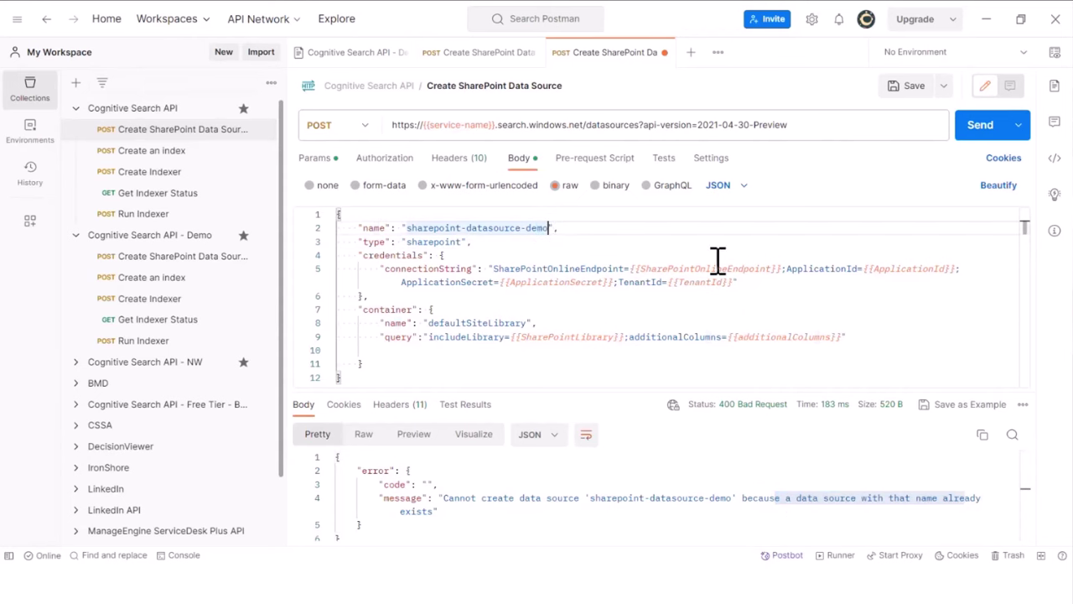
pyautogui.click(985, 126)
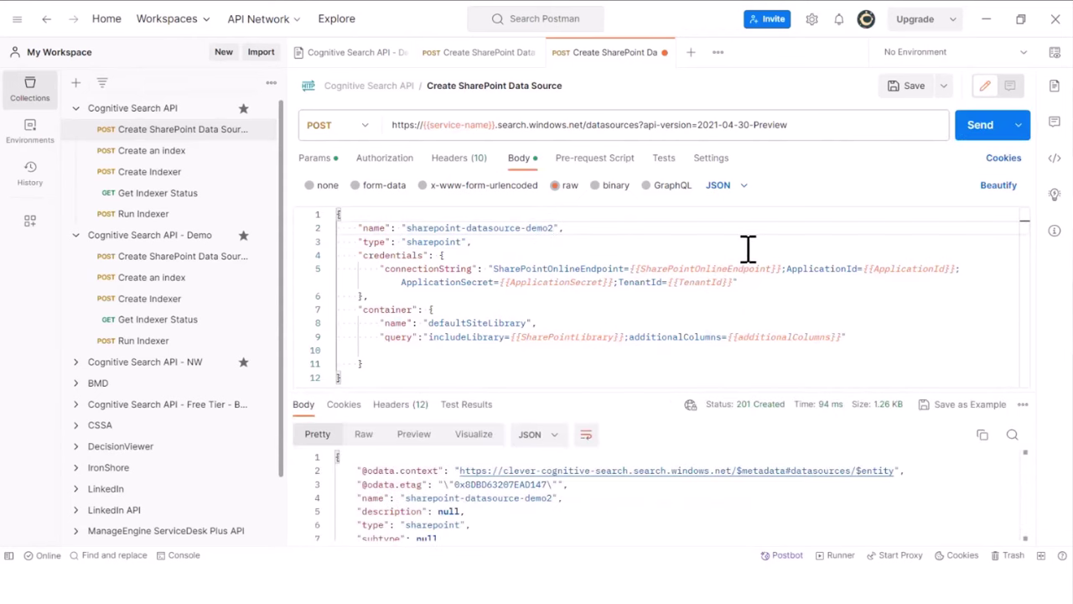
# Switch to the Azure portal, list clever-cognitive-search's data sources, mark sharepoint-datasource-demo2 with a green box and arrow, and clear the annotations
pyautogui.hotkey('alt', 'Tab')
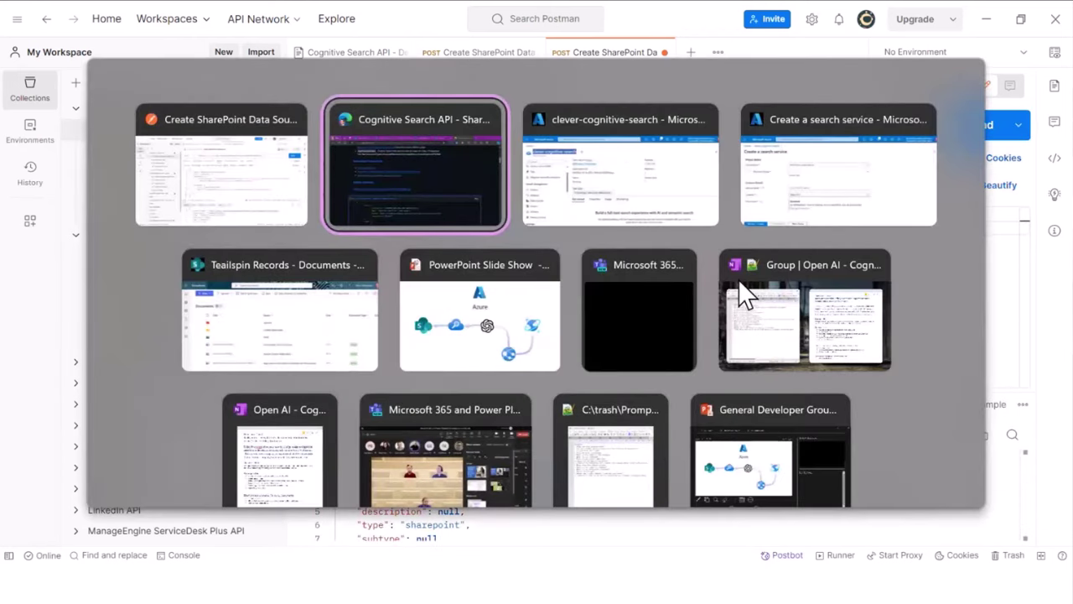
pyautogui.hotkey('alt', 'Tab')
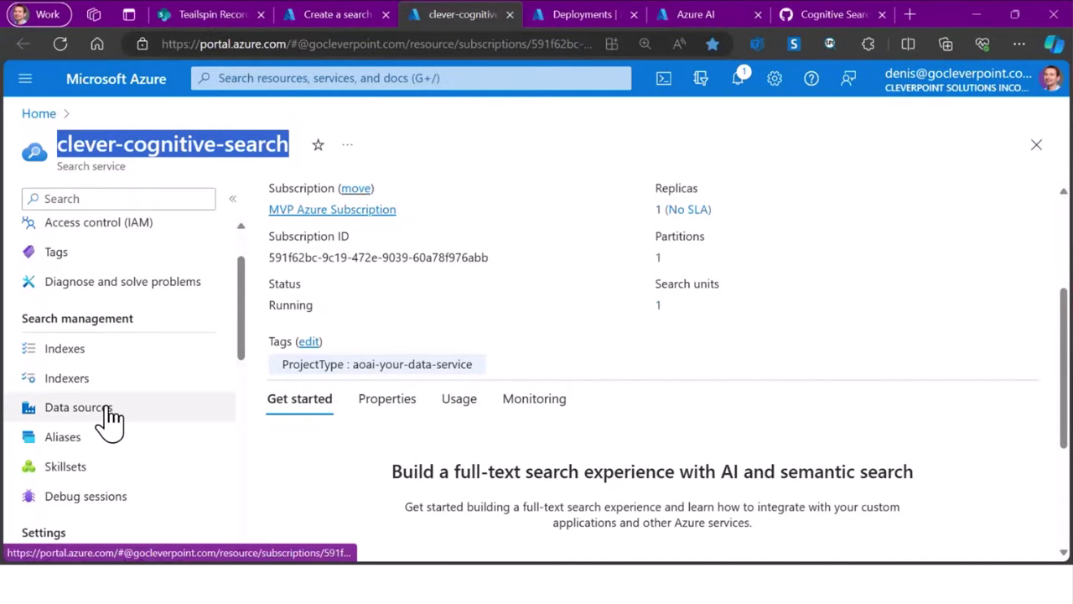
pyautogui.click(109, 416)
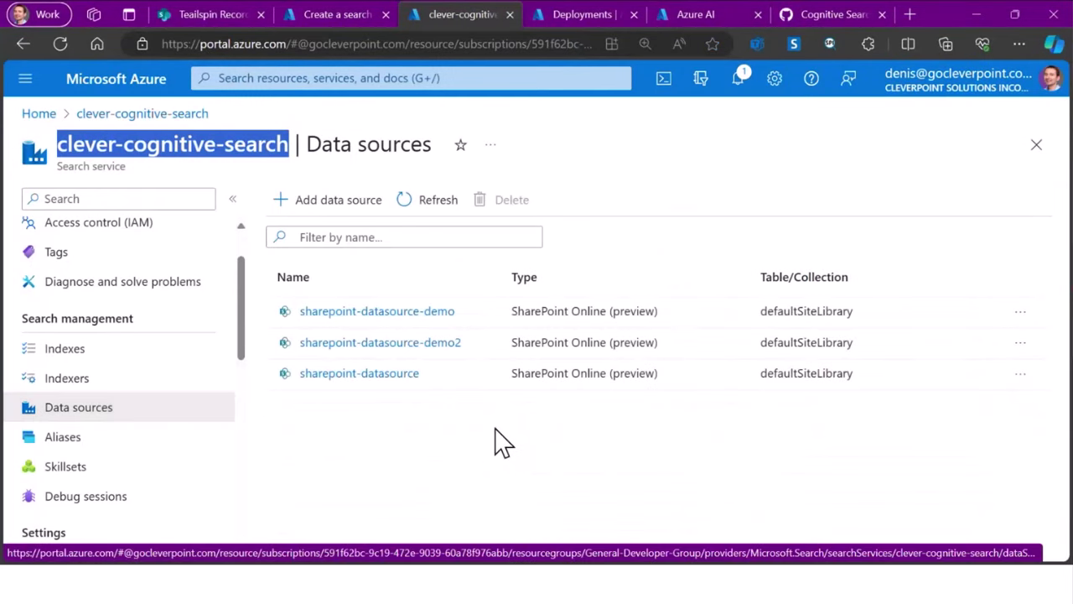
pyautogui.moveTo(272, 328)
pyautogui.mouseDown()
pyautogui.moveTo(431, 362)
pyautogui.moveTo(482, 359)
pyautogui.moveTo(497, 426)
pyautogui.mouseUp()
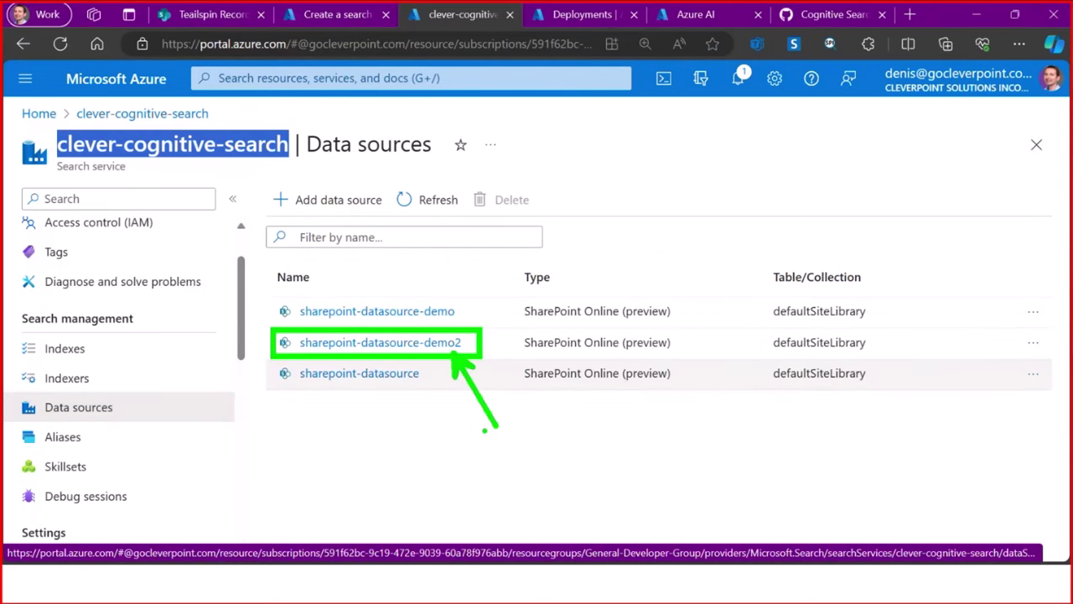
pyautogui.press('Escape')
# Return to Postman, open the Cognitive Search API collection's Create an index request, box its entry in green and clear the annotation
pyautogui.hotkey('alt', 'Tab')
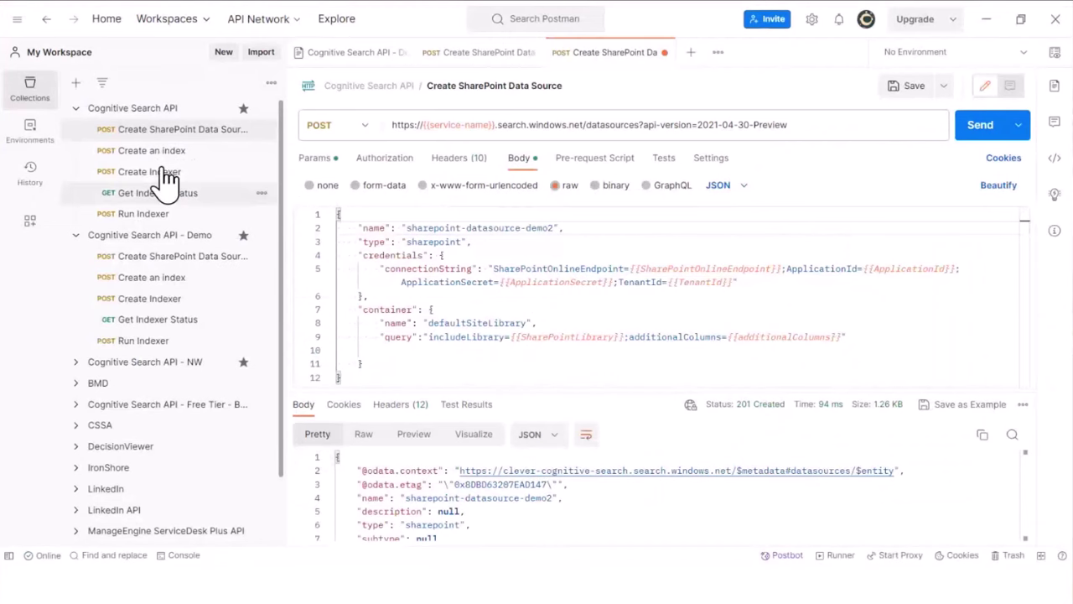
pyautogui.click(152, 151)
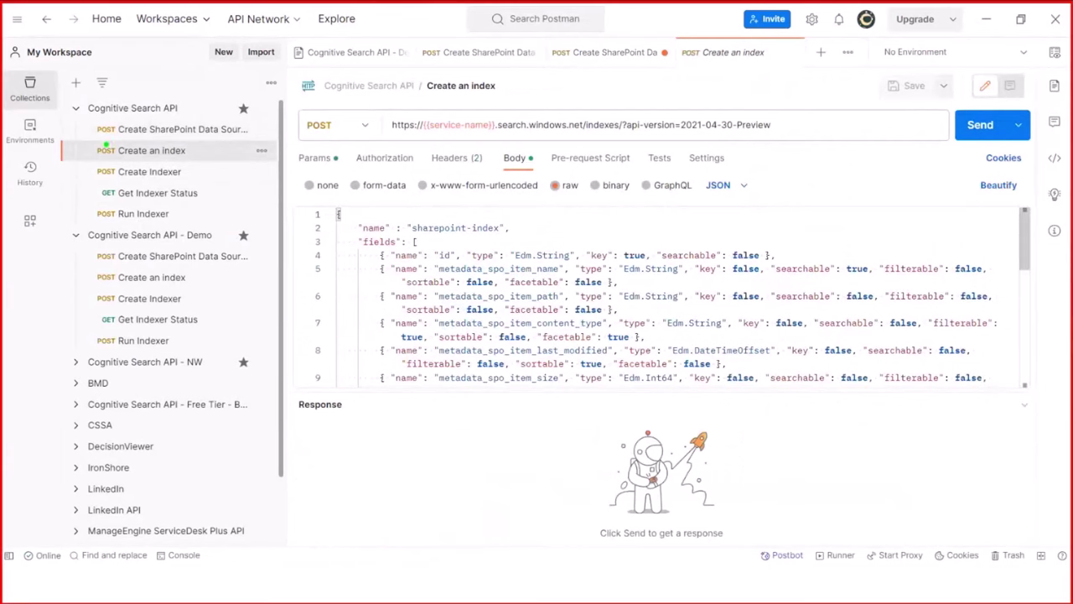
pyautogui.moveTo(82, 139); pyautogui.dragTo(213, 165)
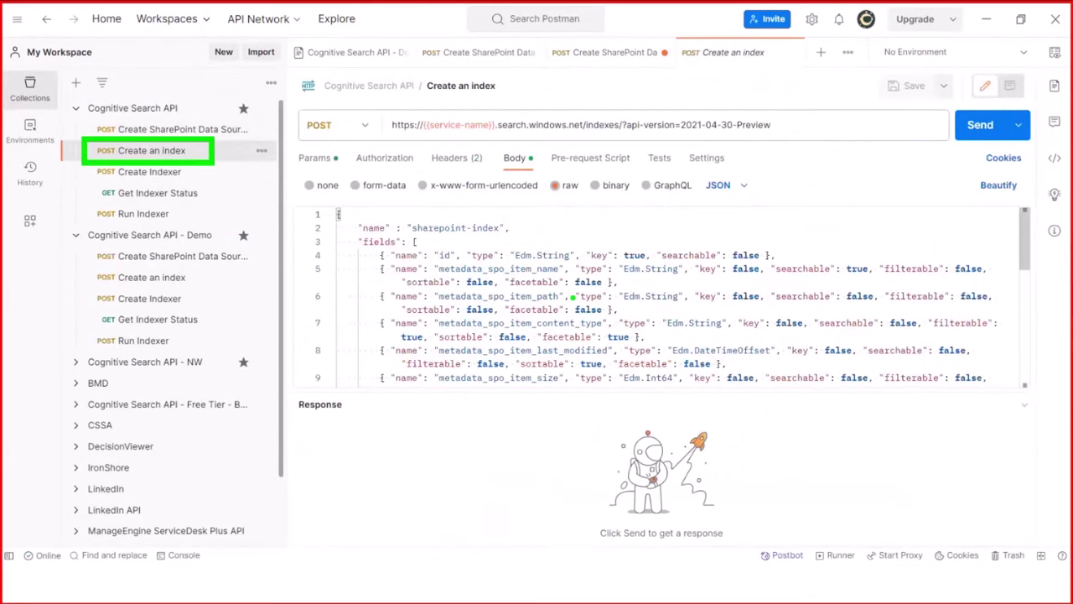
pyautogui.press('Escape')
# Highlight the standard SharePoint field definitions in the index body, from id through content
pyautogui.scroll(-8, 703, 273)
pyautogui.scroll(5, 702, 273)
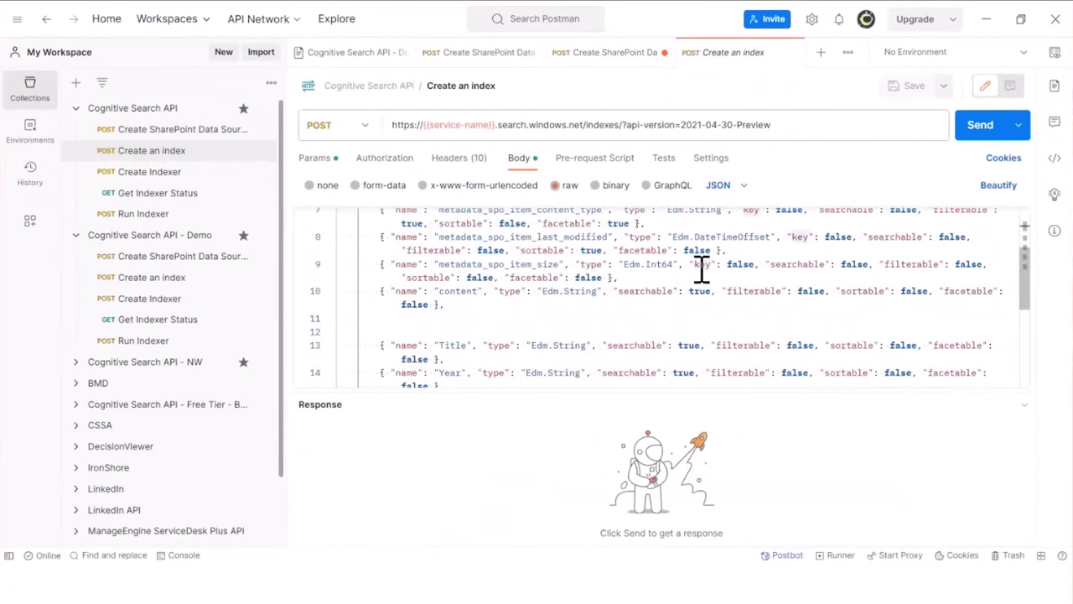
pyautogui.scroll(2, 503, 294)
pyautogui.moveTo(463, 363); pyautogui.dragTo(389, 241)
pyautogui.scroll(2, 394, 323)
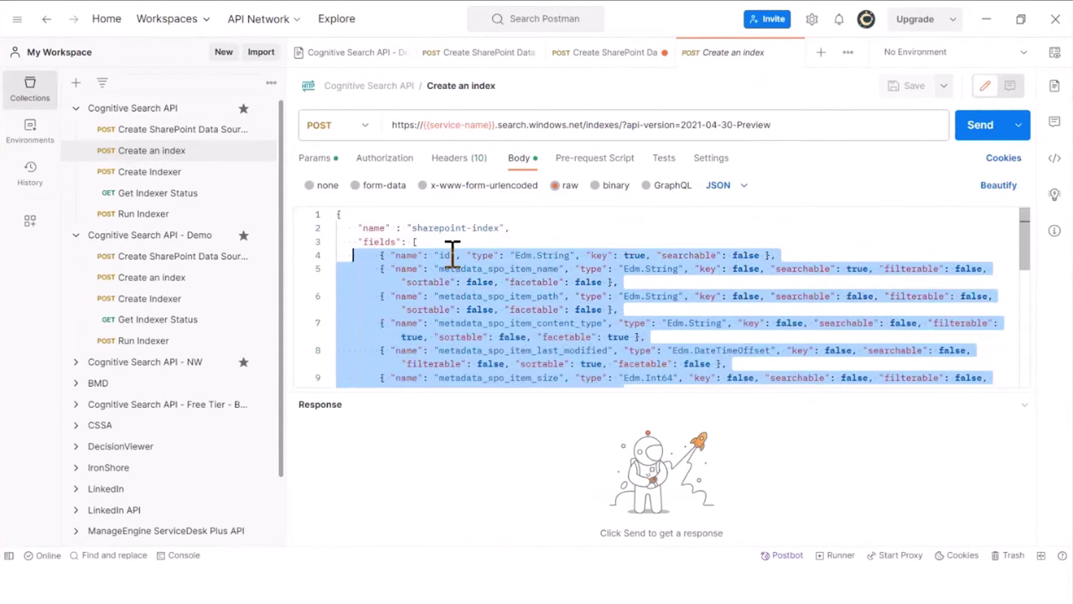
pyautogui.scroll(-2, 579, 268)
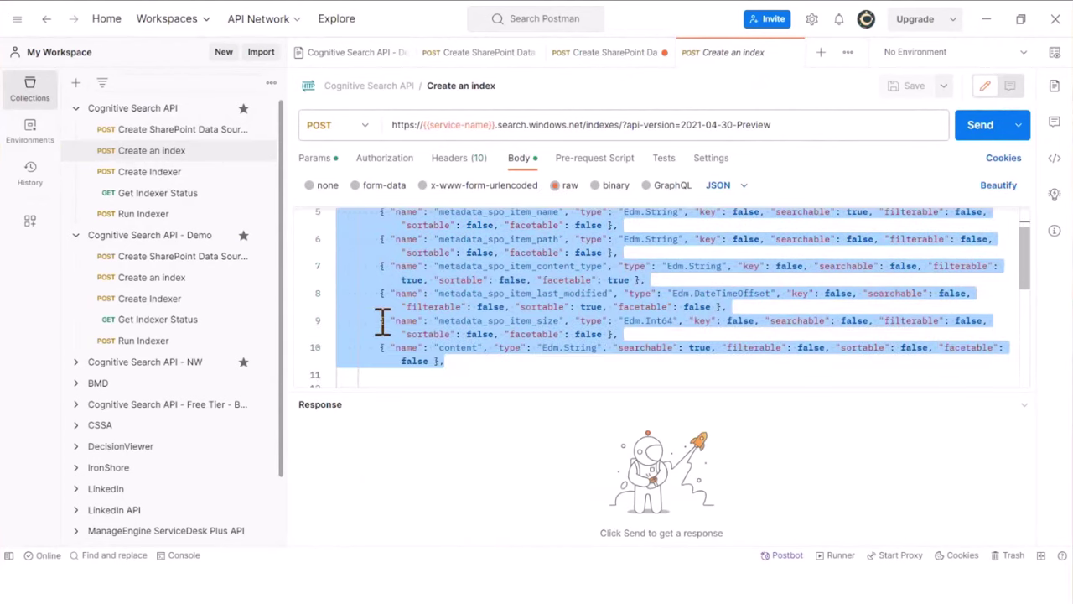
# Highlight the custom column field definitions in the index body, from Title through FullFilePath, and review them
pyautogui.scroll(-5, 556, 326)
pyautogui.scroll(2, 479, 282)
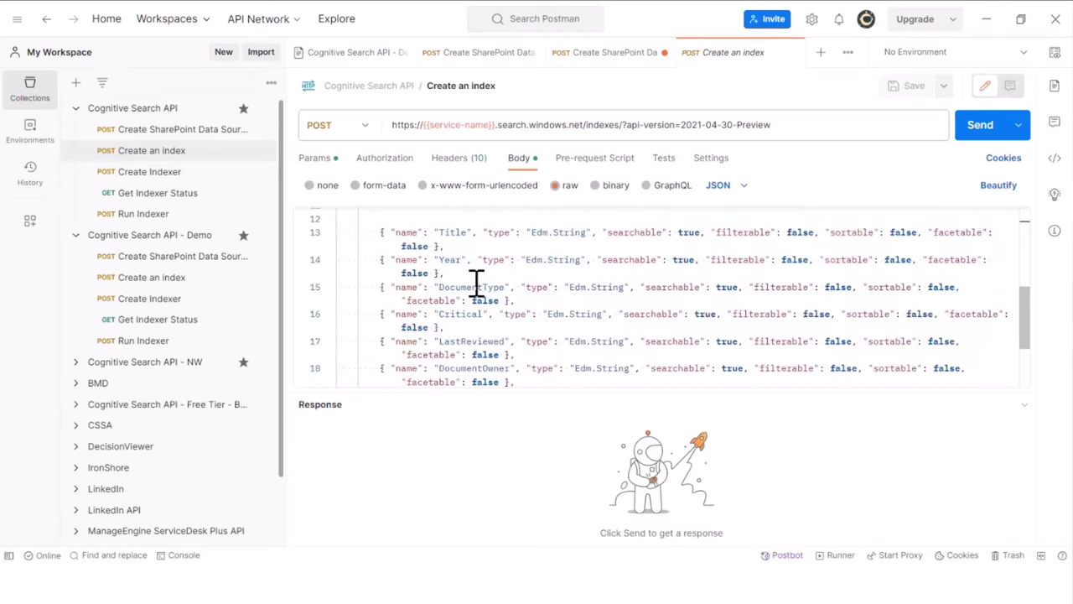
pyautogui.scroll(-4, 503, 318)
pyautogui.keyDown('shift'); pyautogui.click(524, 331); pyautogui.keyUp('shift')
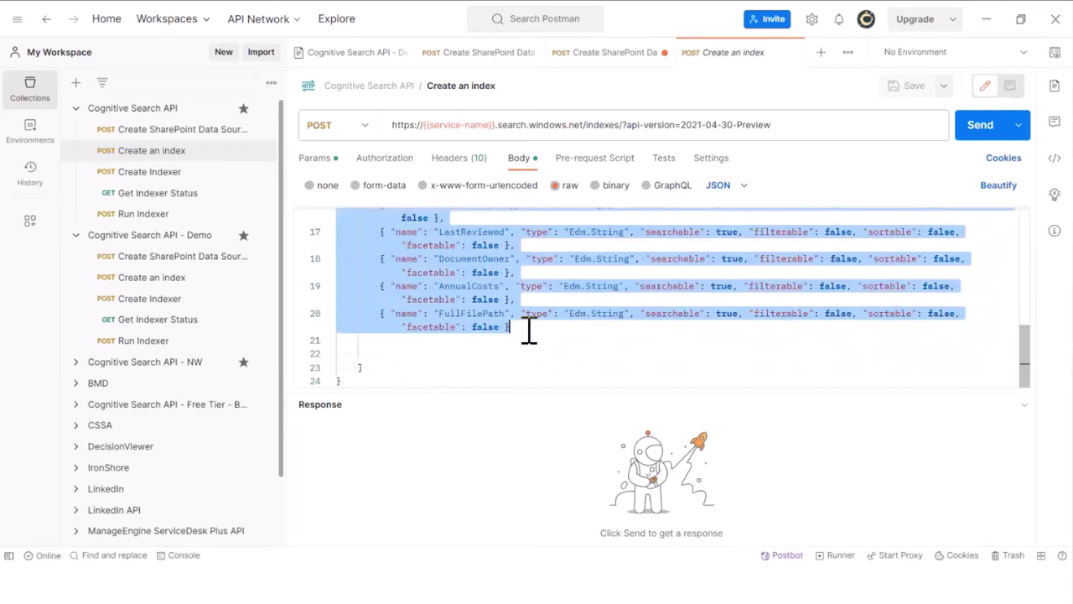
pyautogui.scroll(3, 597, 356)
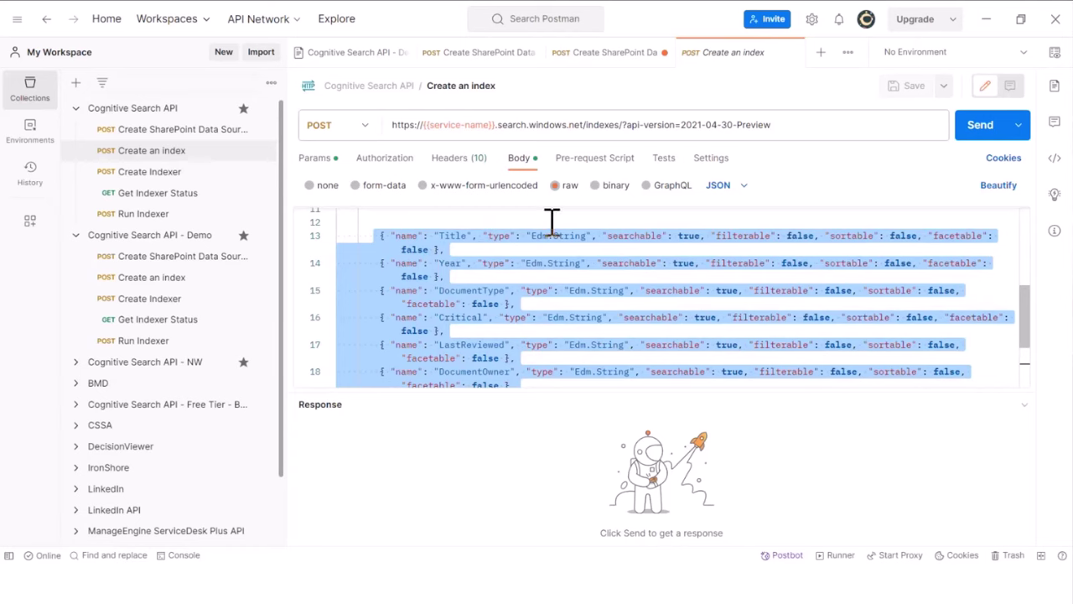
pyautogui.scroll(-2, 659, 360)
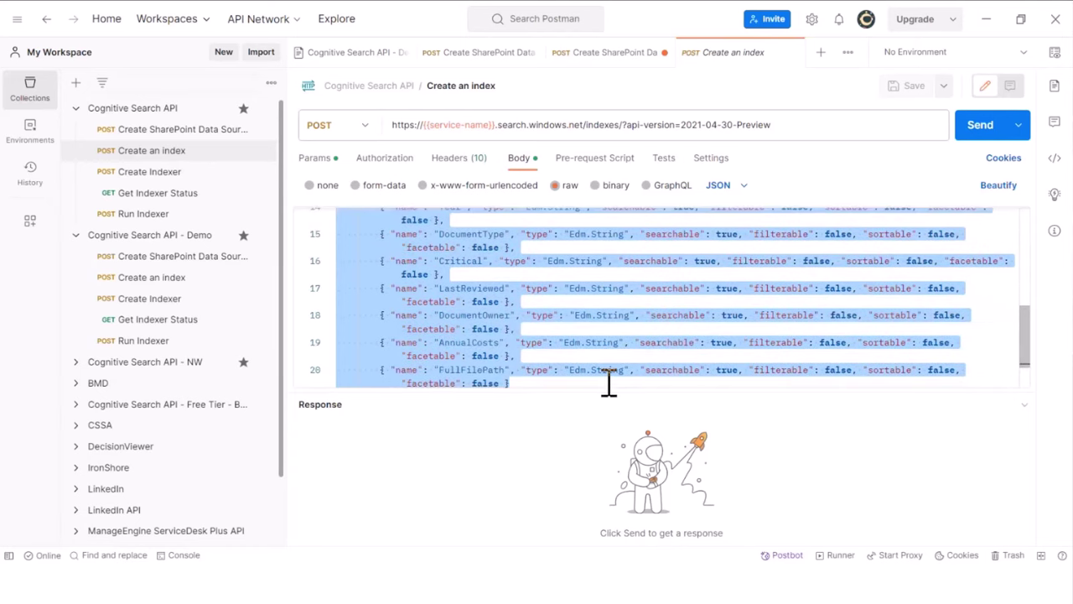
pyautogui.scroll(-2, 553, 352)
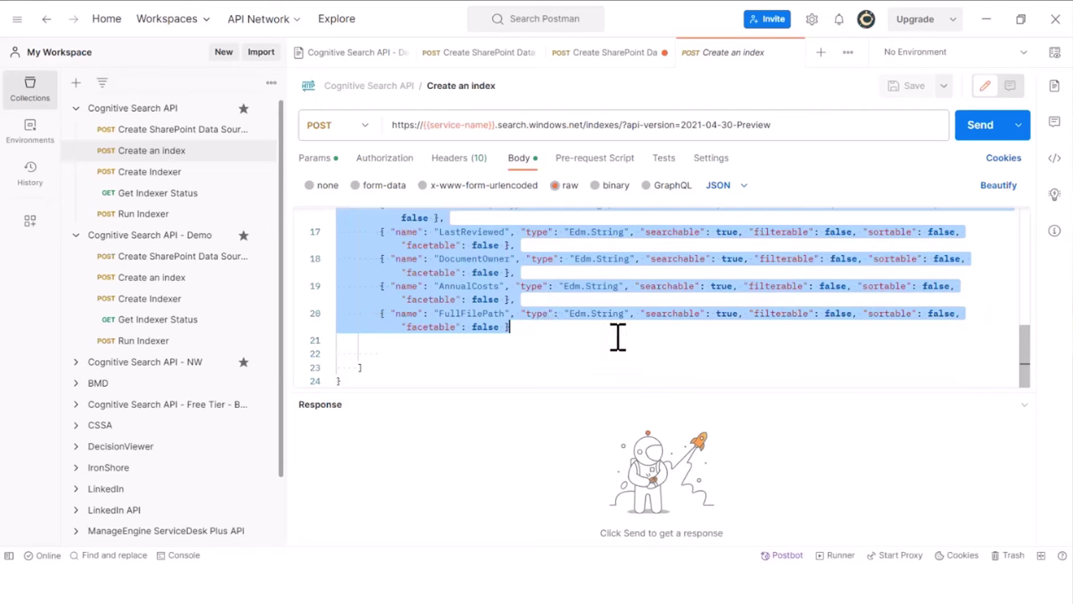
pyautogui.scroll(2, 539, 338)
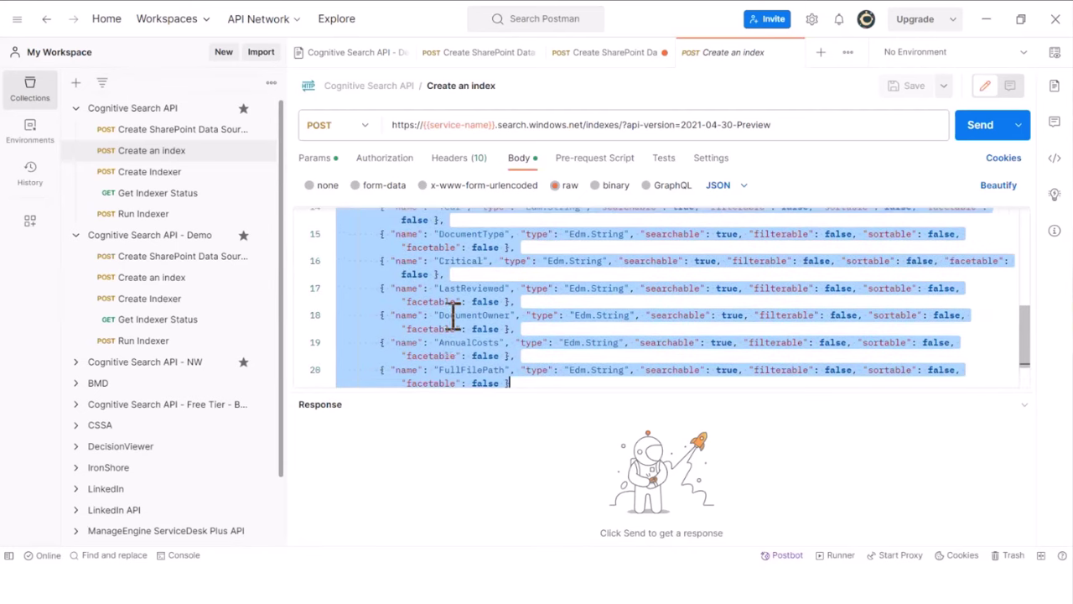
# Open the Create Indexer request in the Cognitive Search API collection and review its JSON body
pyautogui.doubleClick(453, 317)
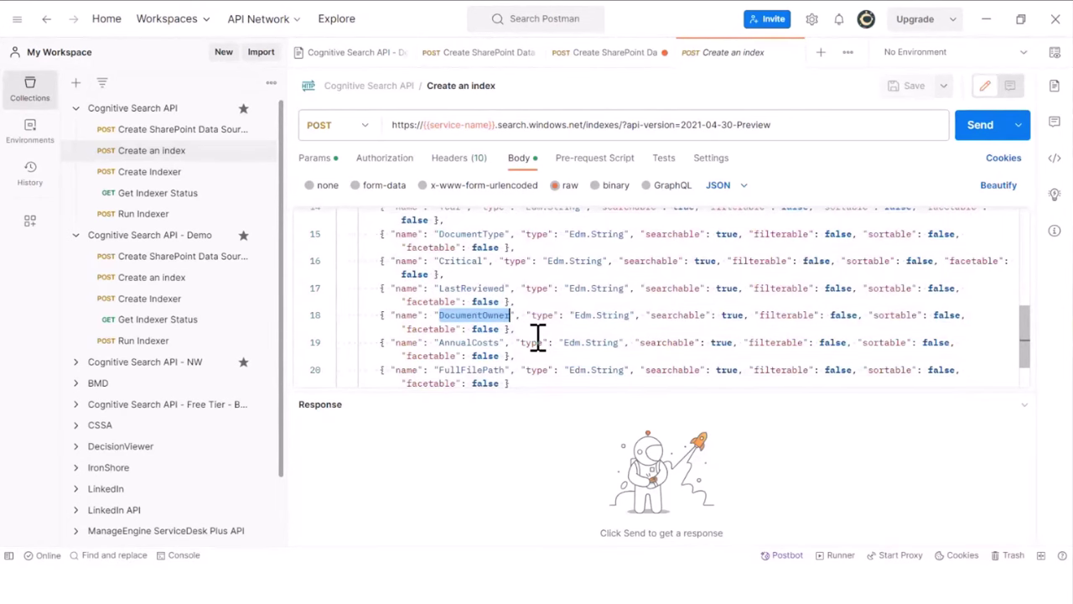
pyautogui.click(147, 152)
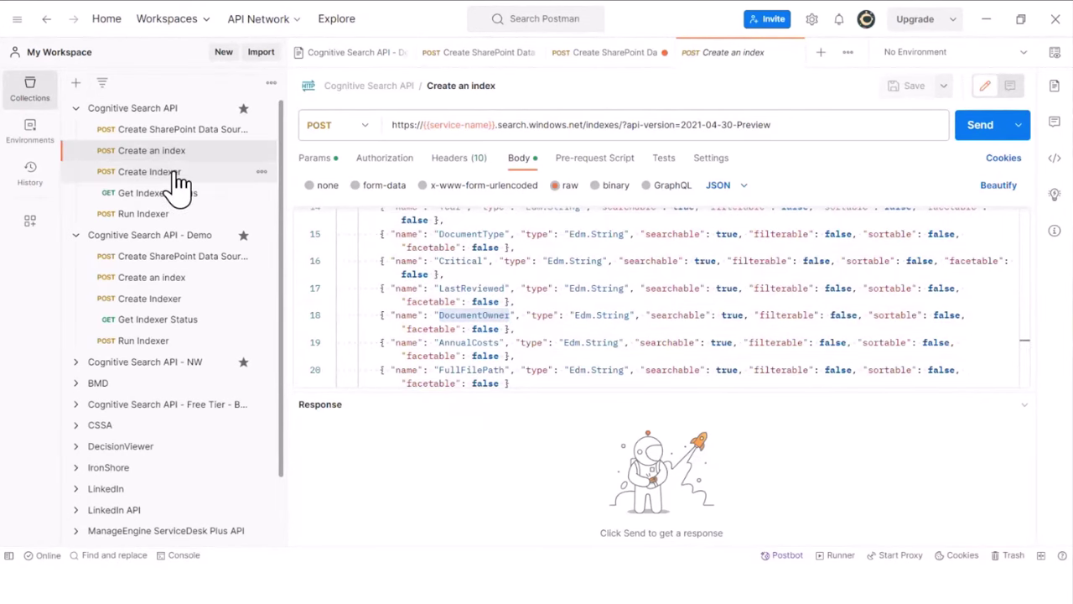
pyautogui.click(174, 174)
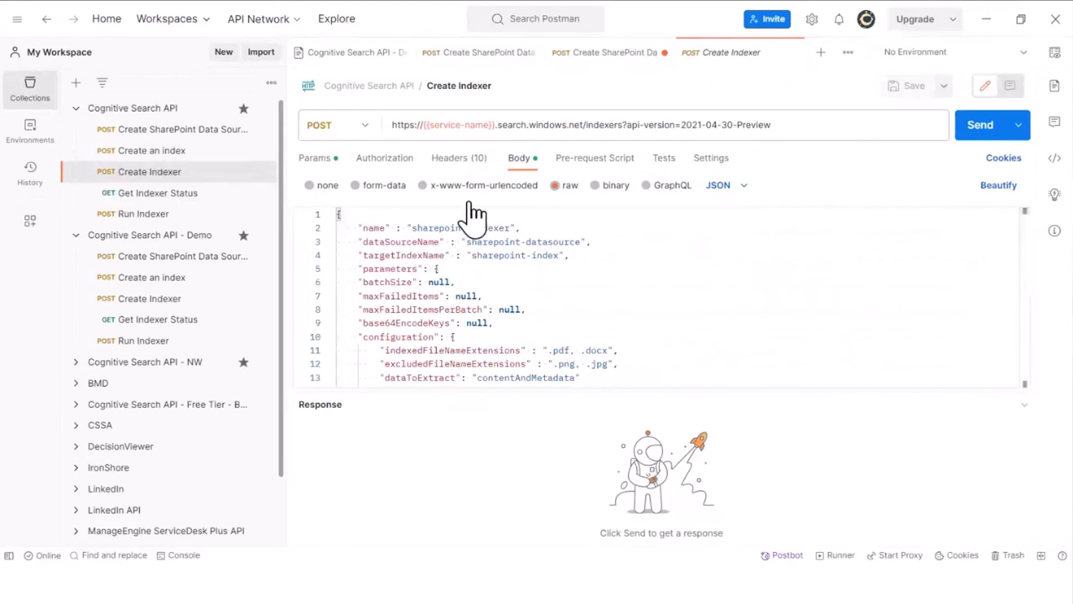
pyautogui.click(627, 256)
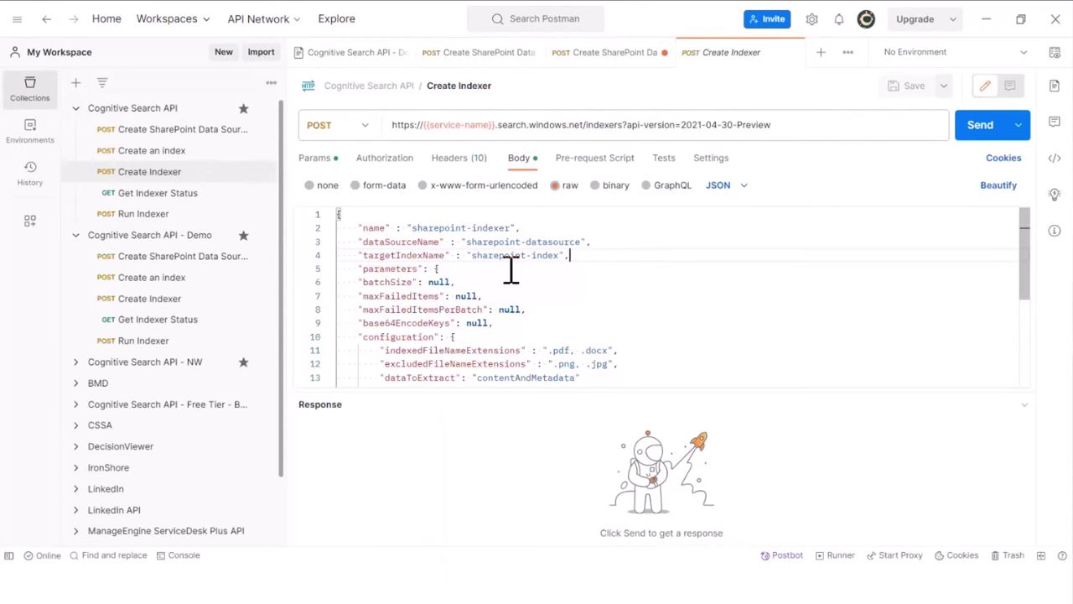
pyautogui.scroll(-2, 525, 271)
pyautogui.scroll(2, 553, 280)
# Switch to the Azure portal, list clever-cognitive-search's indexes, box the service name in green, clear it, and highlight sharepoint-index's document count
pyautogui.hotkey('alt', 'Tab')
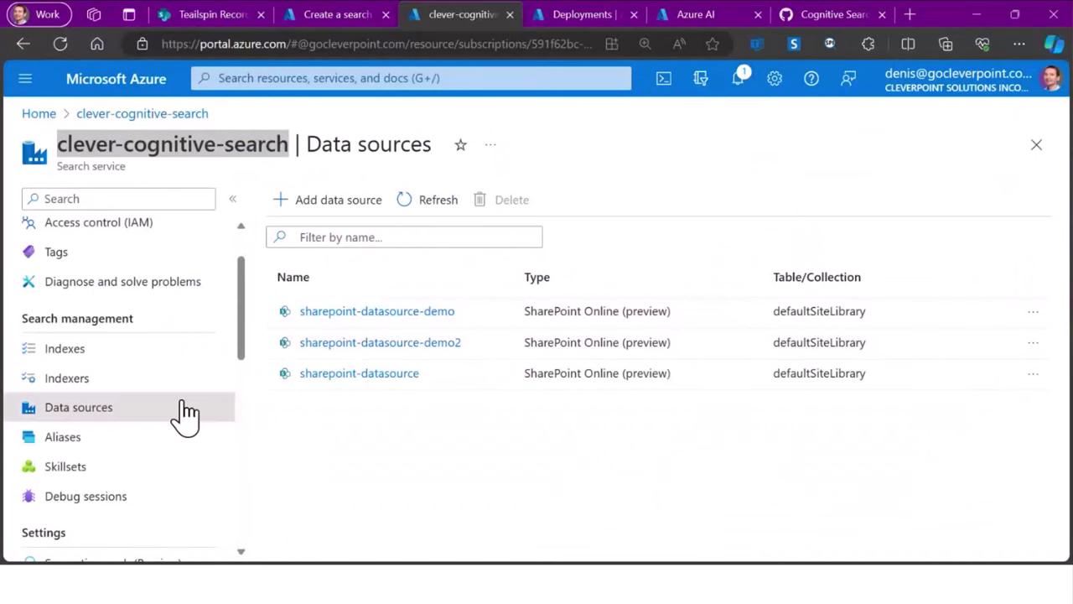
pyautogui.click(65, 347)
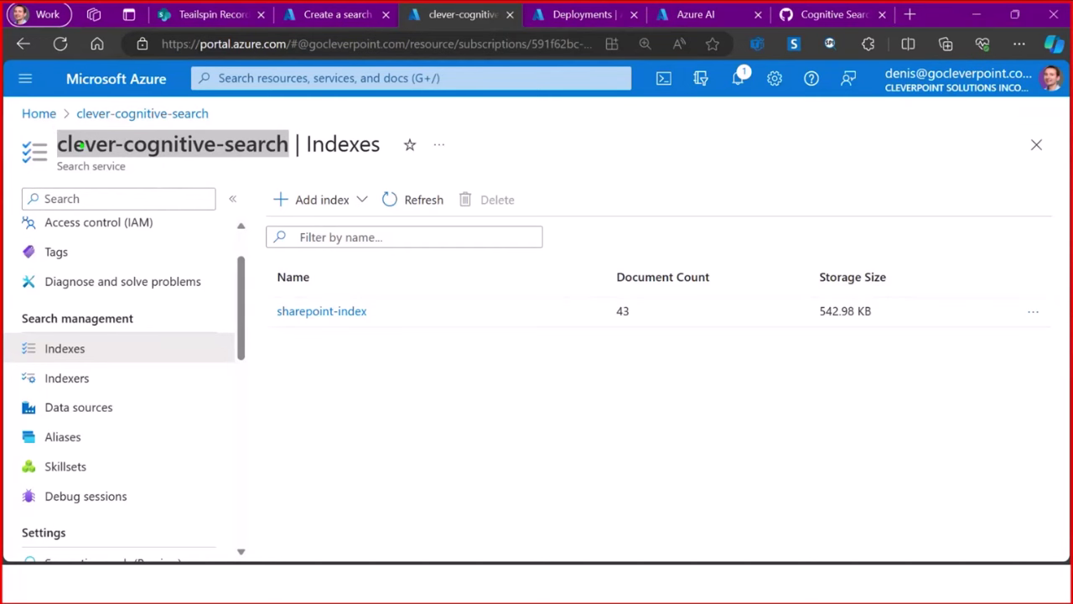
pyautogui.moveTo(50, 124)
pyautogui.mouseDown()
pyautogui.moveTo(255, 146)
pyautogui.moveTo(300, 166)
pyautogui.mouseUp()
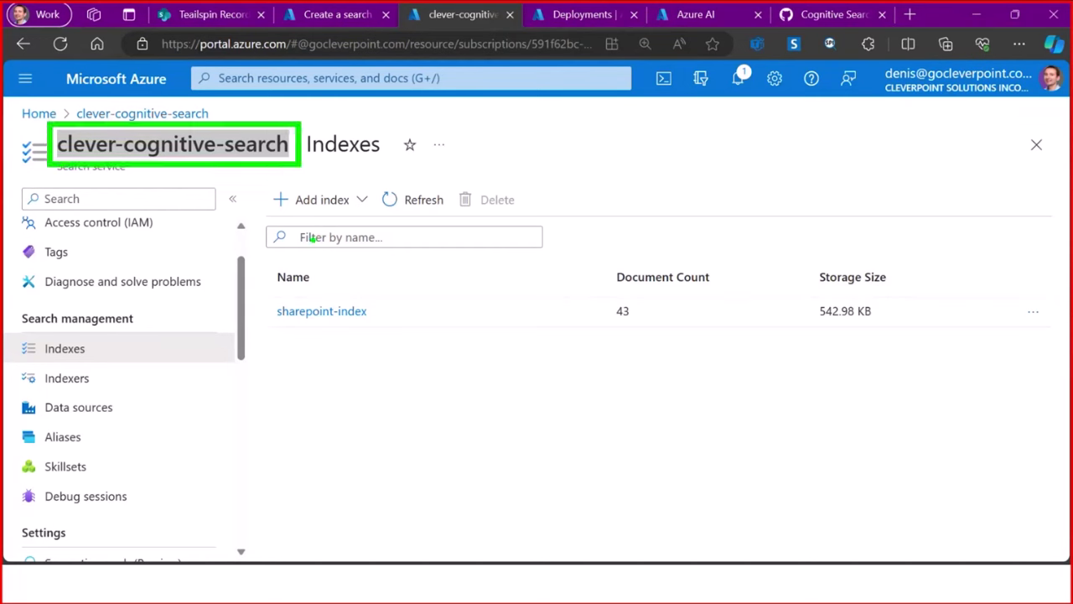
pyautogui.press('Escape')
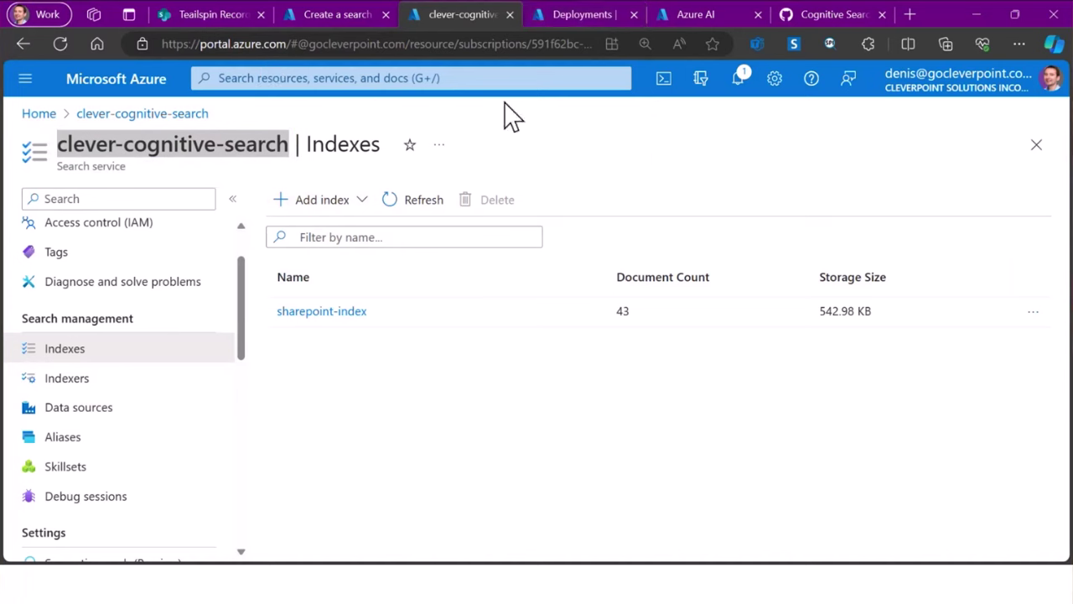
pyautogui.moveTo(634, 319); pyautogui.dragTo(613, 323)
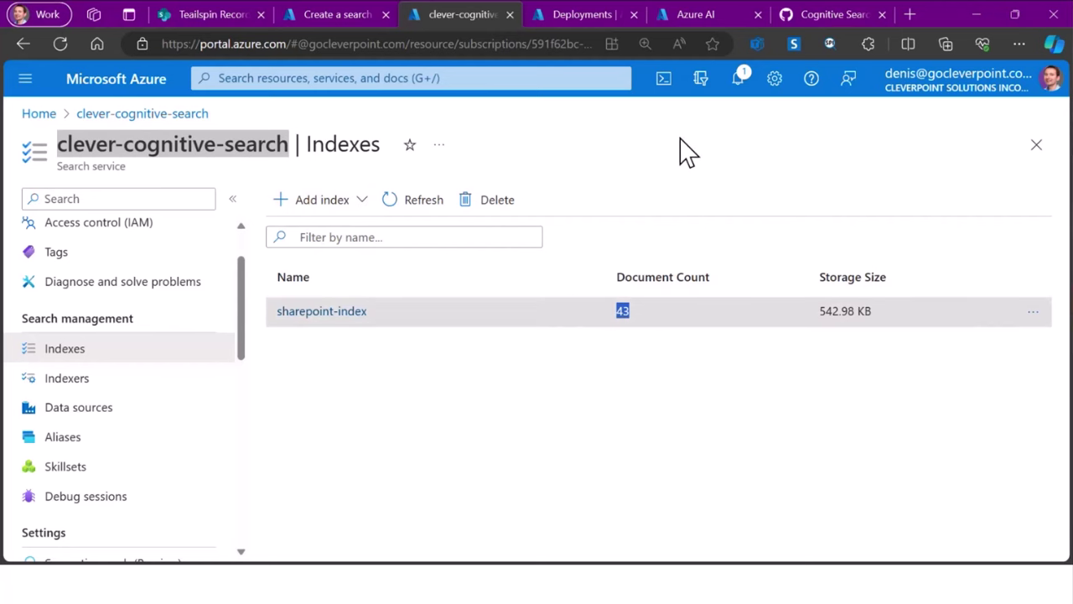
# Switch to Azure OpenAI Studio's Deployments page, select the gpt-35-turbo-16k deployment, box its model name in green and clear the annotation
pyautogui.click(565, 25)
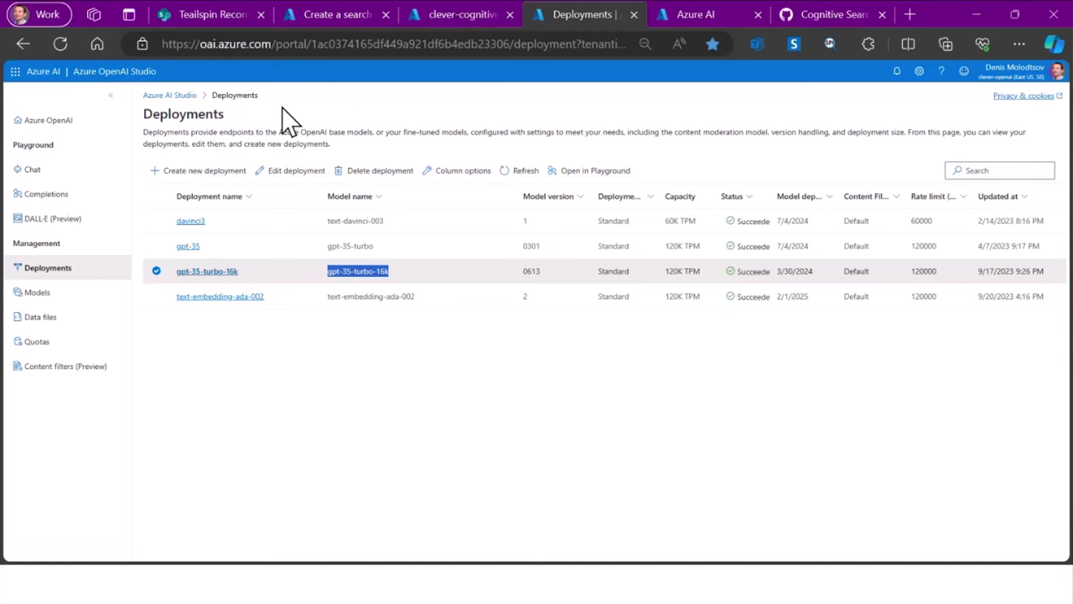
pyautogui.click(156, 271)
pyautogui.click(156, 270)
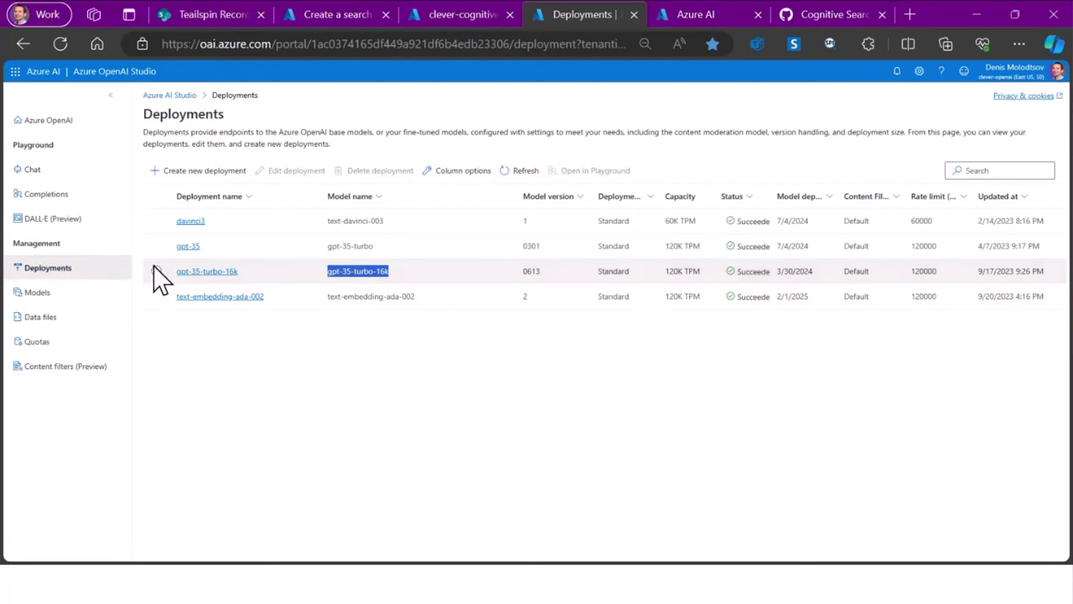
pyautogui.click(157, 272)
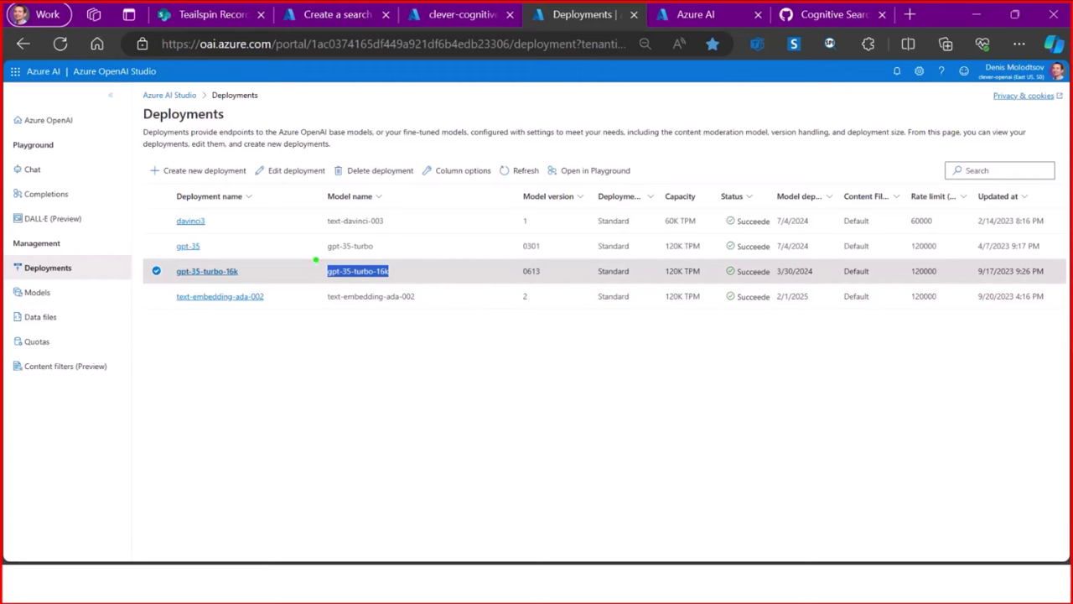
pyautogui.moveTo(316, 259); pyautogui.dragTo(402, 287)
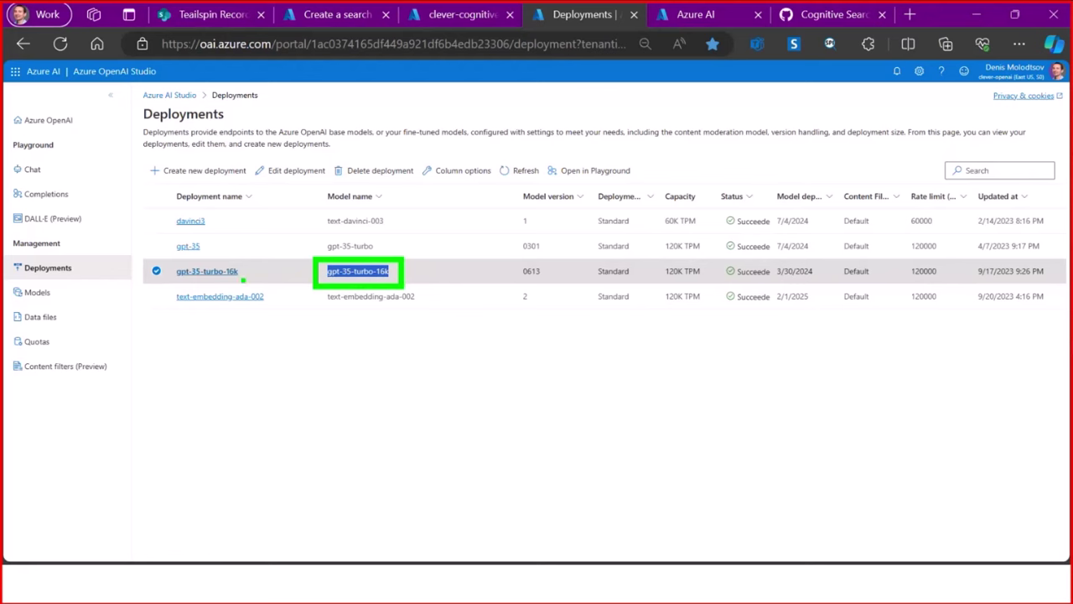
pyautogui.press('Escape')
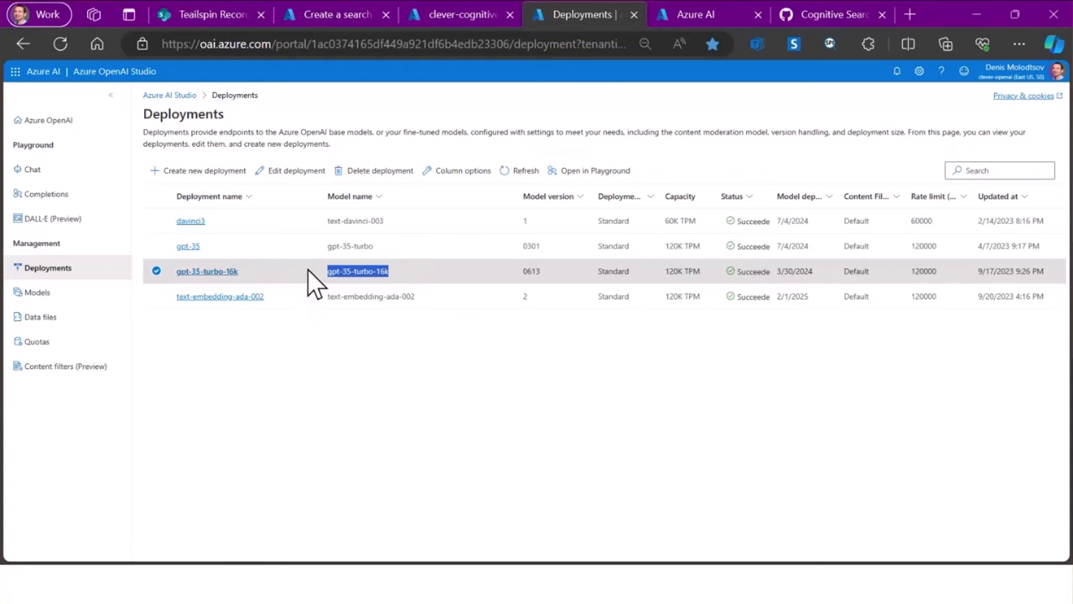
# View the gpt-35-turbo-16k deployment's details, return to the deployments and view the list of base models
pyautogui.click(195, 271)
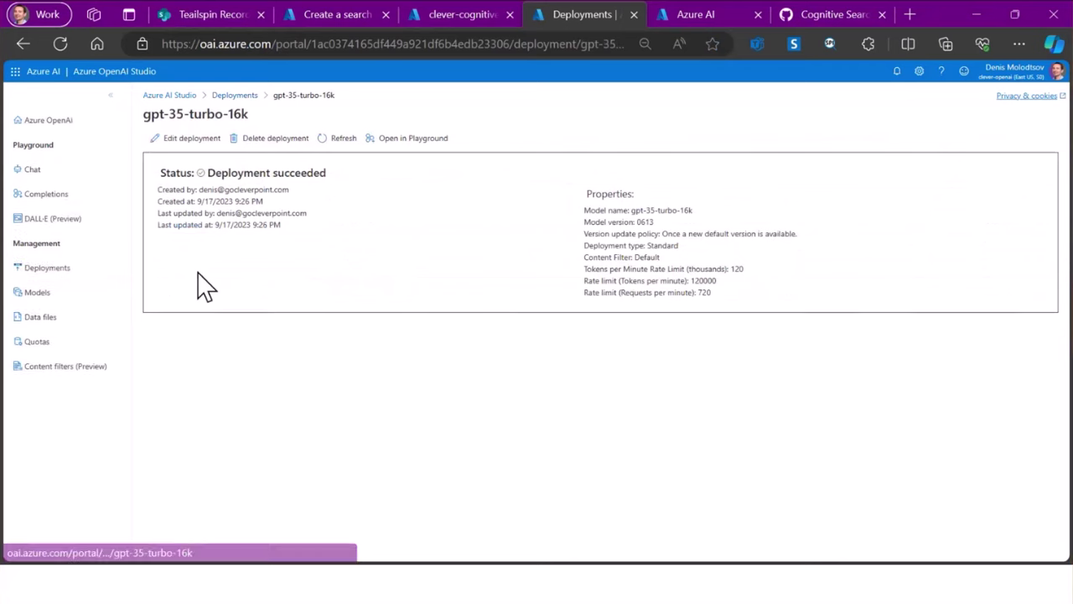
pyautogui.click(22, 44)
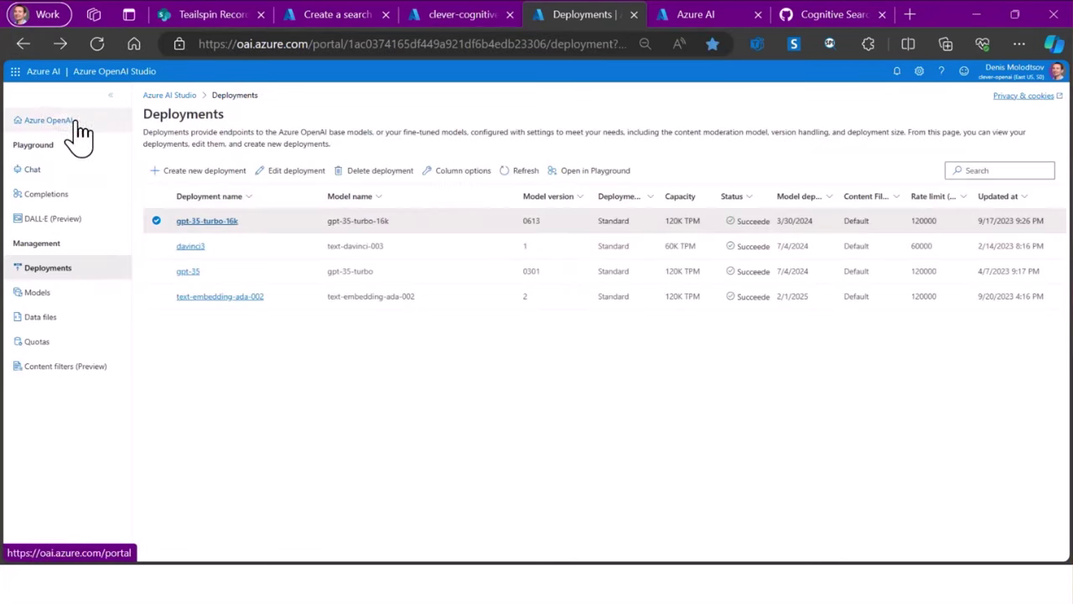
pyautogui.click(57, 297)
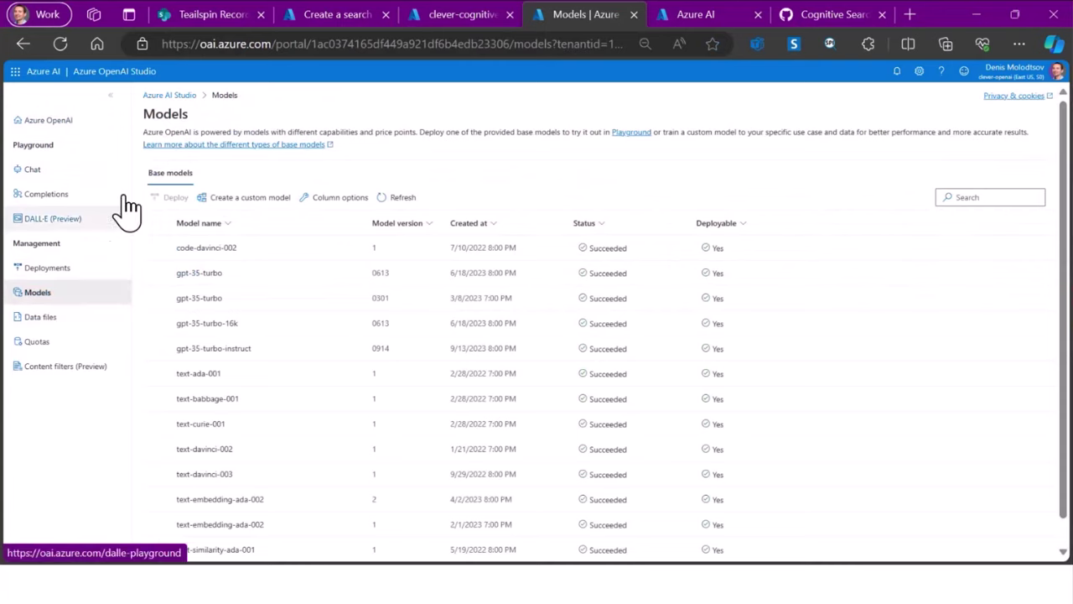
# Open the bookmarked Chat playground in a new browser tab and set its deployment to gpt-35-turbo-16k
pyautogui.hotkey('ctrl', 't')
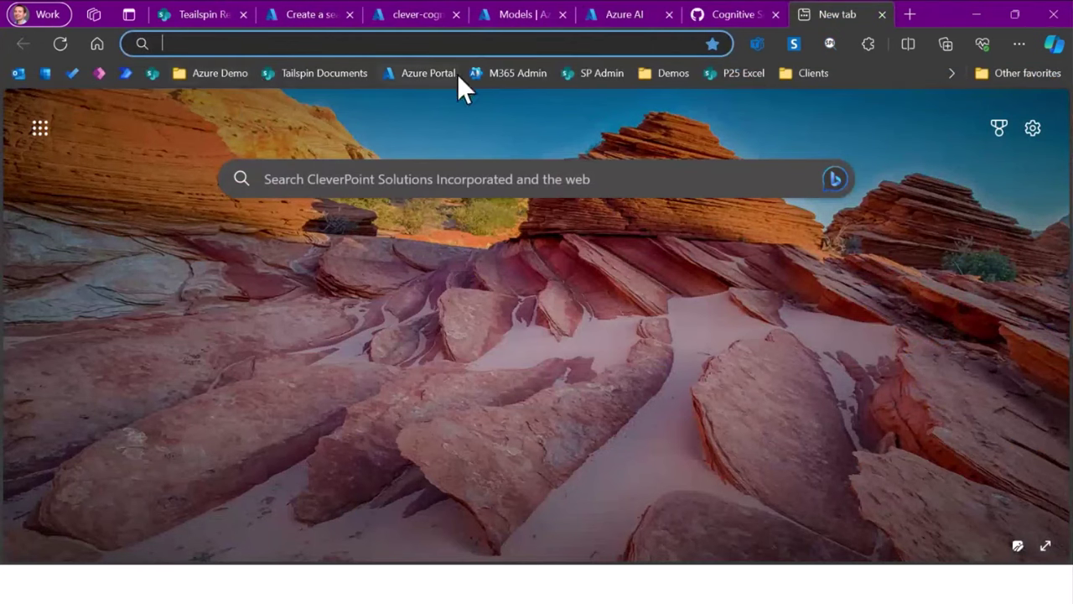
pyautogui.click(211, 80)
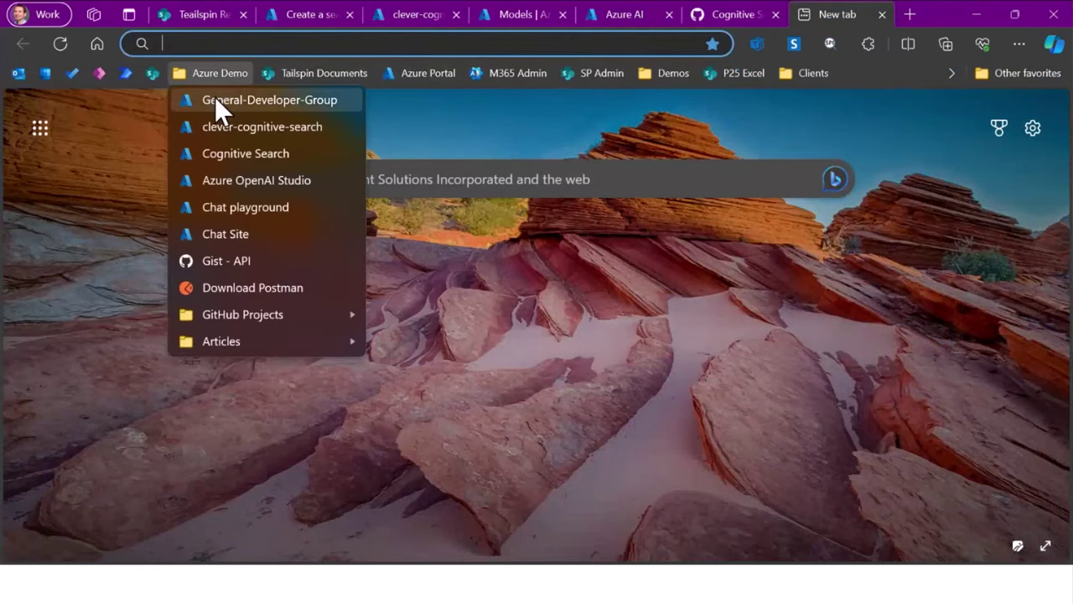
pyautogui.click(243, 207)
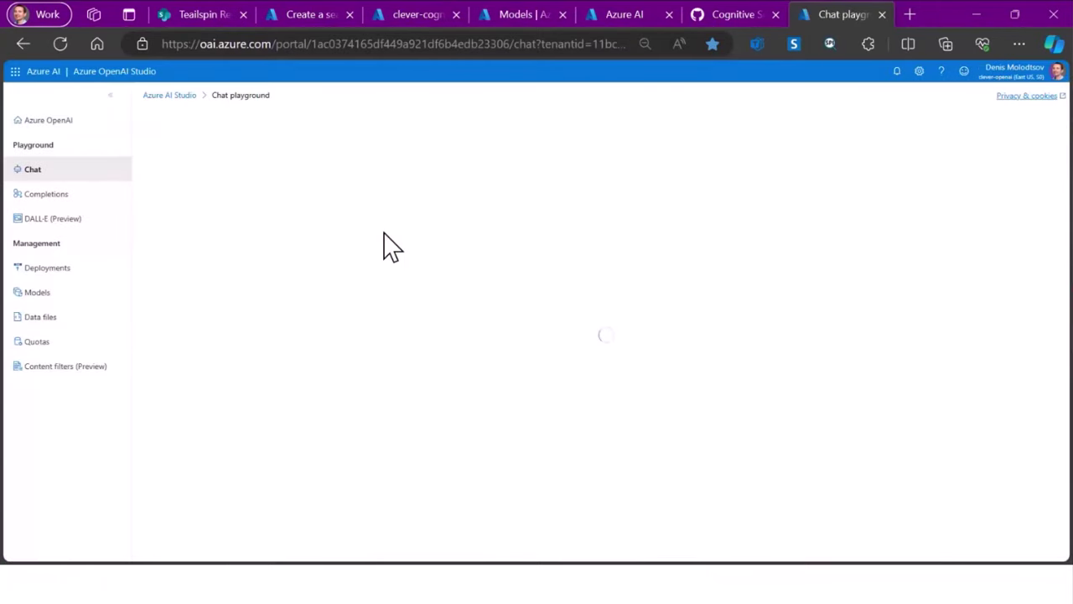
pyautogui.click(989, 258)
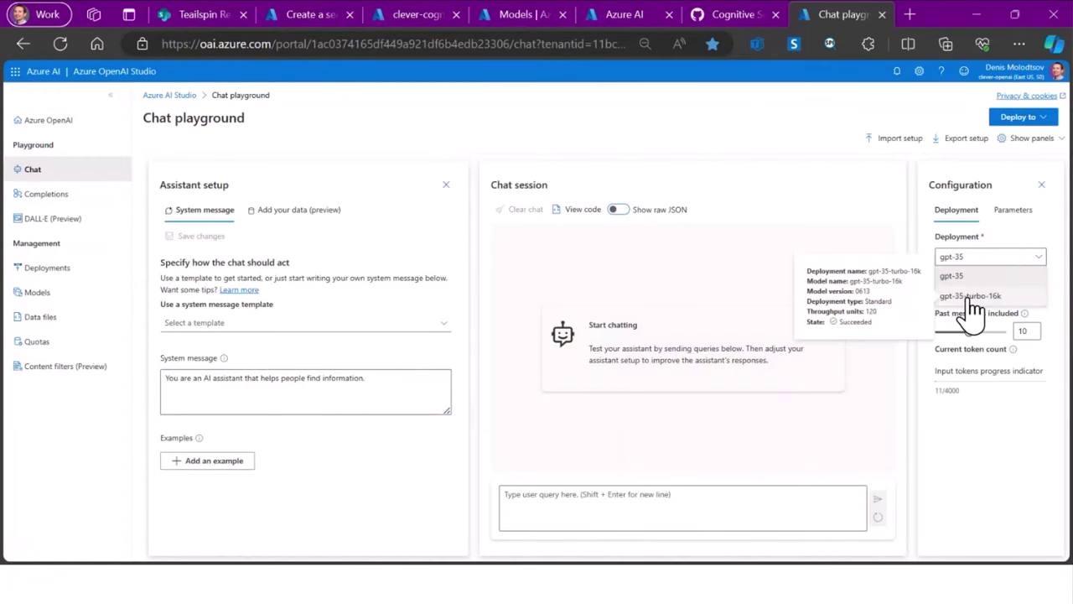
pyautogui.click(972, 298)
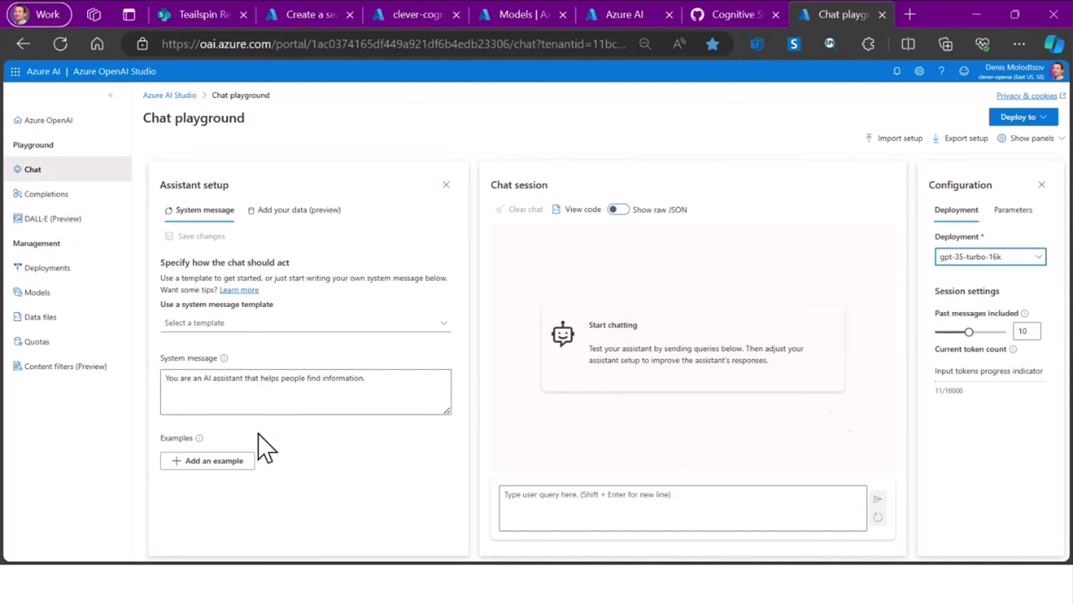
# Set the system message to "You are an AI assistant who works for Tailspin and answers Tailspin employees' questions in a well formatted way, with line breaks"
pyautogui.moveTo(424, 378); pyautogui.dragTo(163, 370)
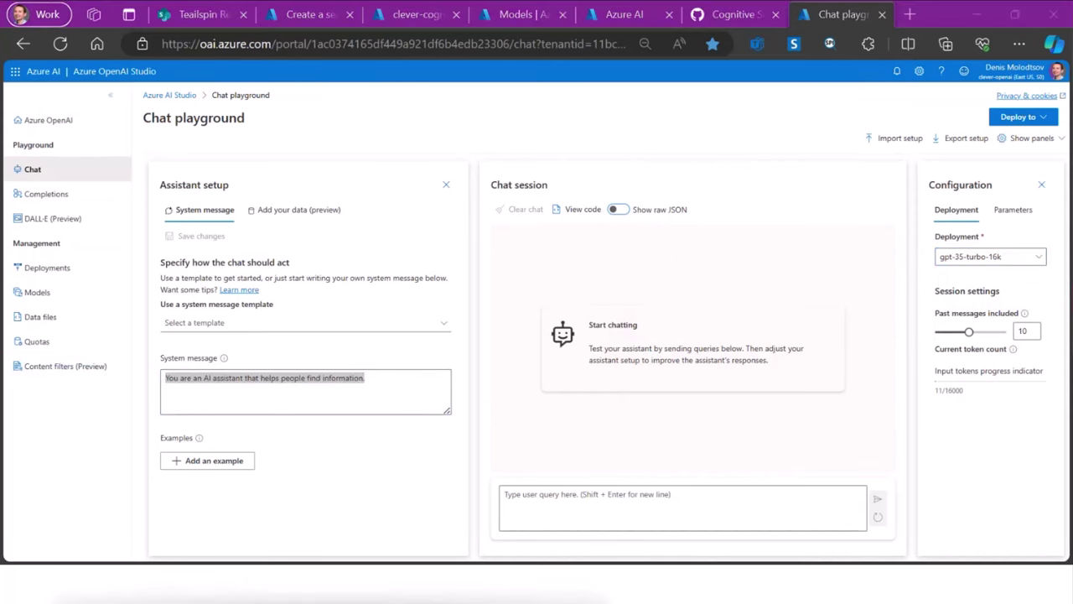
pyautogui.hotkey('alt', 'Tab')
pyautogui.write("You are an AI assistant who works for Tailspin and answers Tailspin employees' questions in a well formatted way, with line breaks")
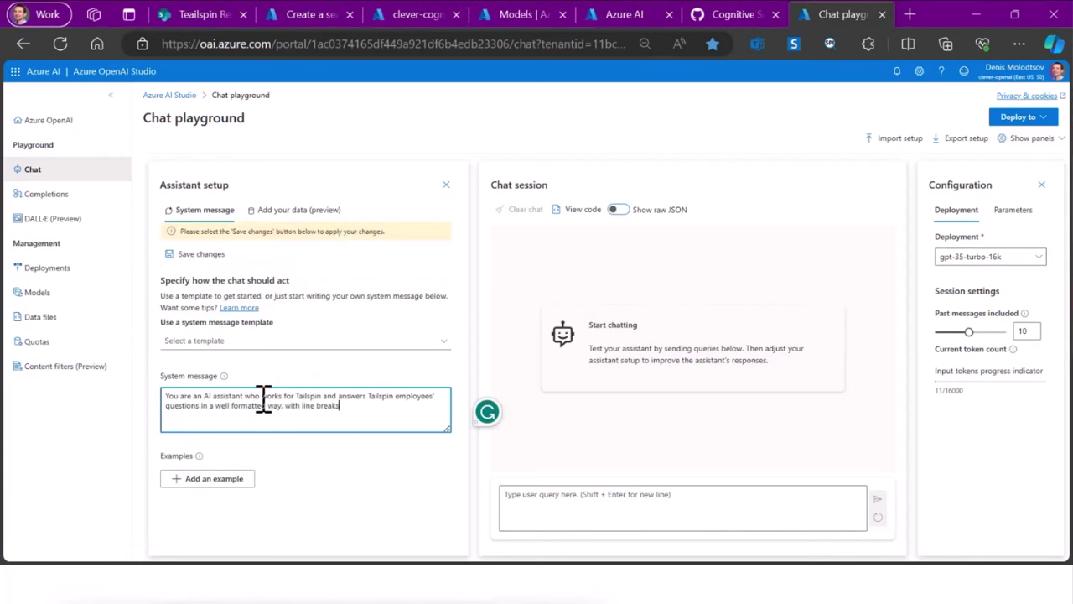
pyautogui.click(166, 394)
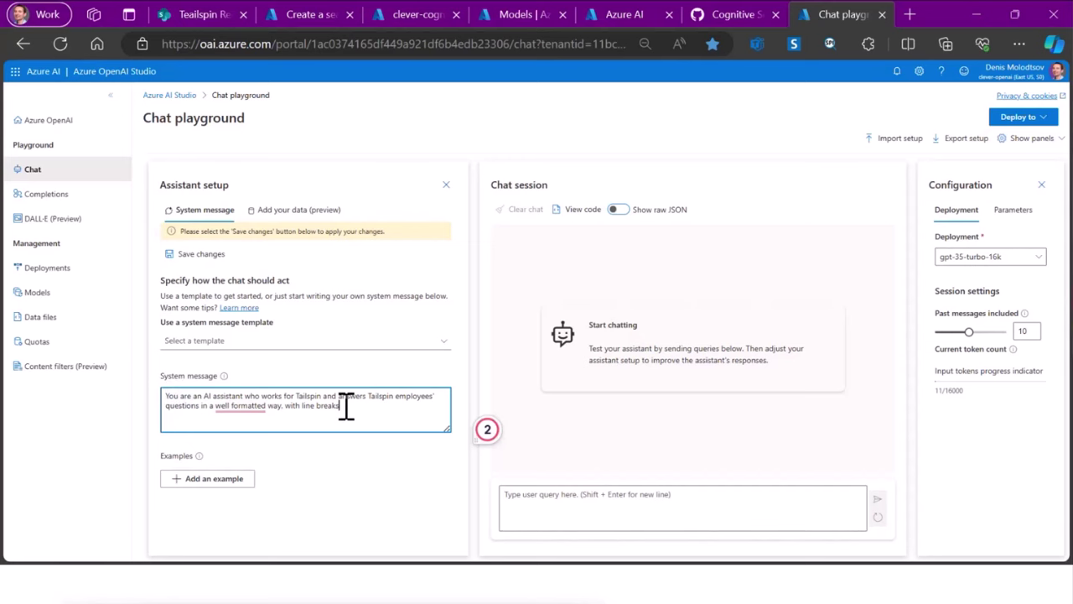
# Correct "well formatted" to "well-formatted" in the system message using the suggested writing fix
pyautogui.hotkey('ctrl', '+')
pyautogui.hotkey('ctrl', '+')
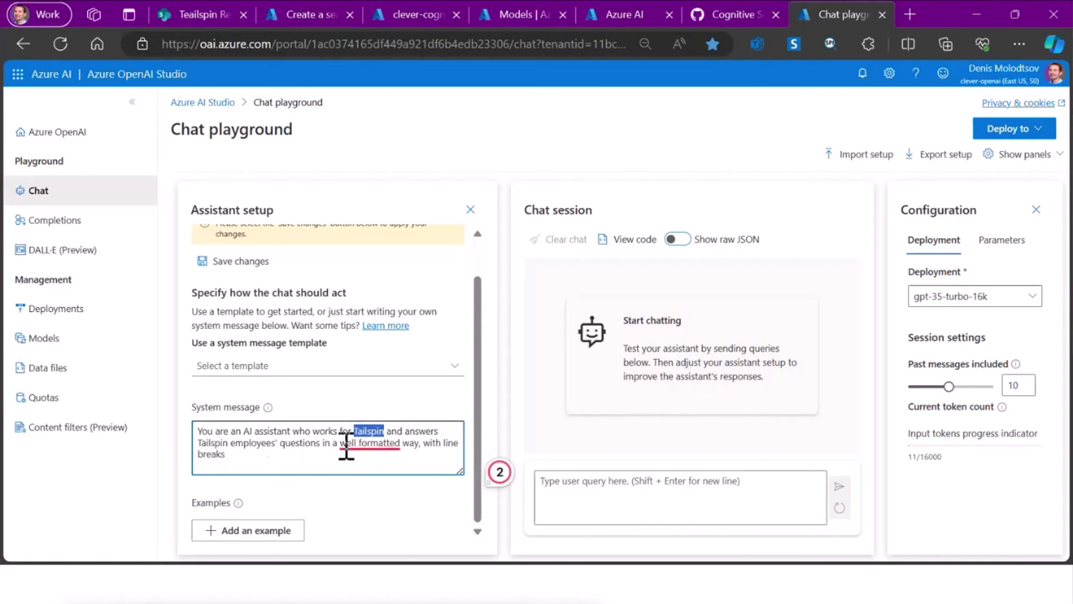
pyautogui.moveTo(387, 448)
pyautogui.click(404, 490)
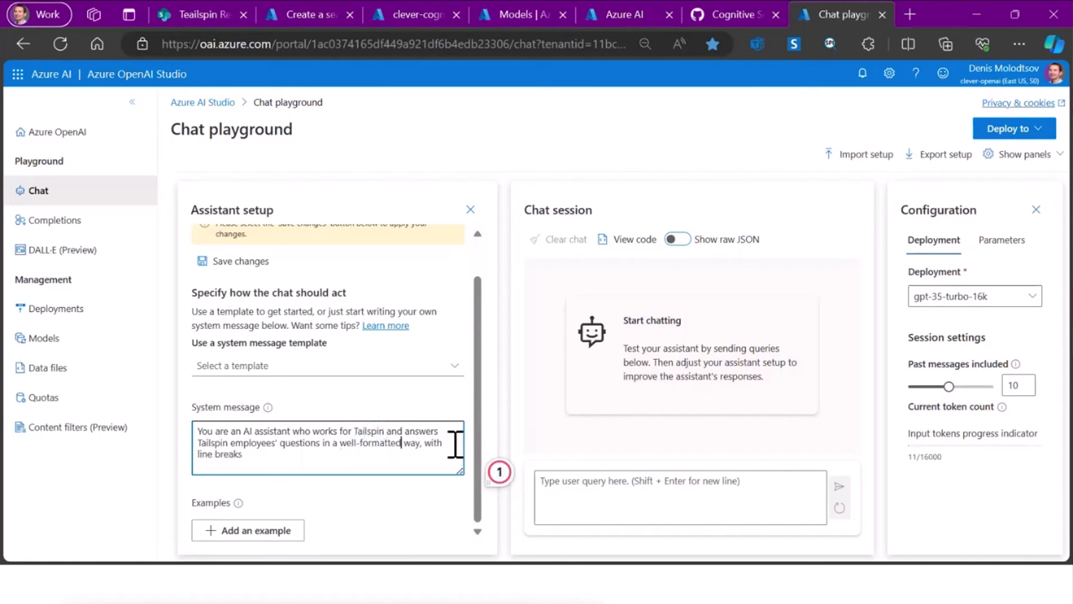
# Highlight the formatting instruction "a well-formatted way, with line breaks" in the system message
pyautogui.moveTo(272, 457); pyautogui.dragTo(179, 448)
pyautogui.click(395, 438)
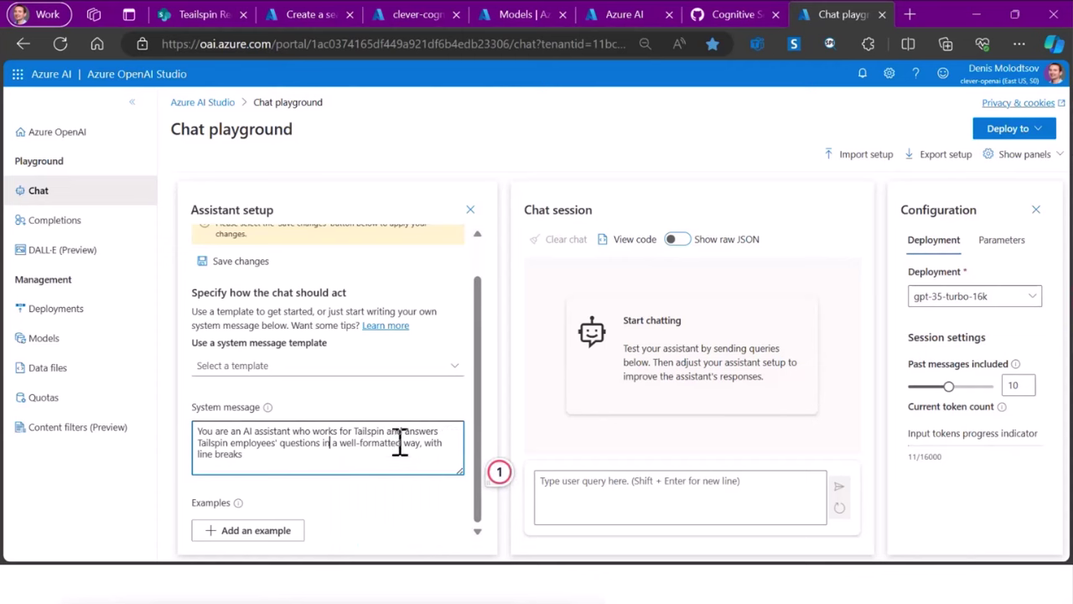
pyautogui.click(340, 443)
pyautogui.moveTo(349, 451); pyautogui.dragTo(353, 458)
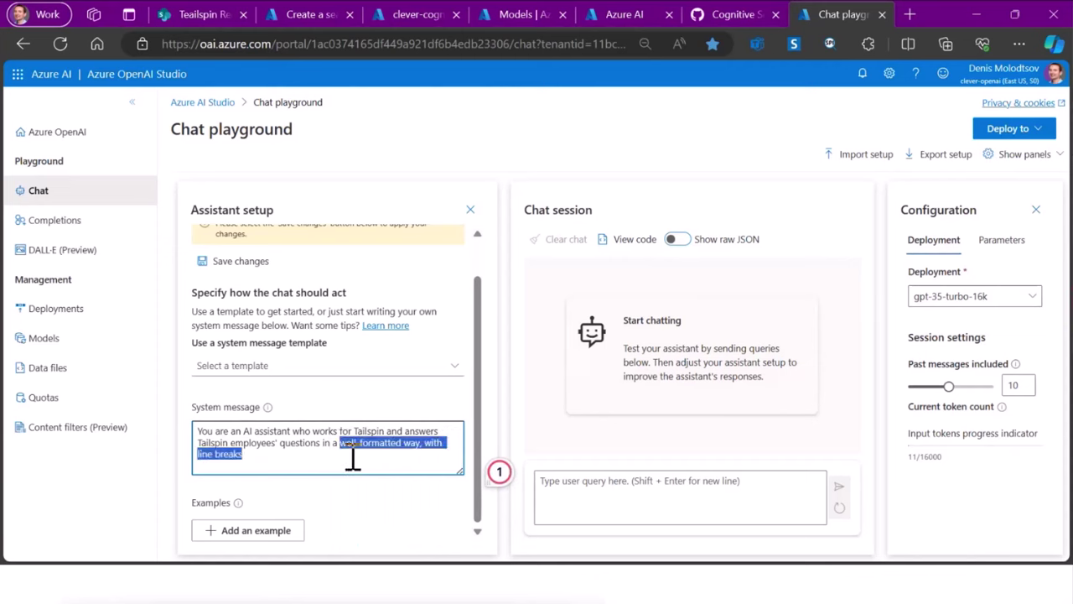
pyautogui.click(356, 457)
pyautogui.moveTo(339, 441); pyautogui.dragTo(341, 457)
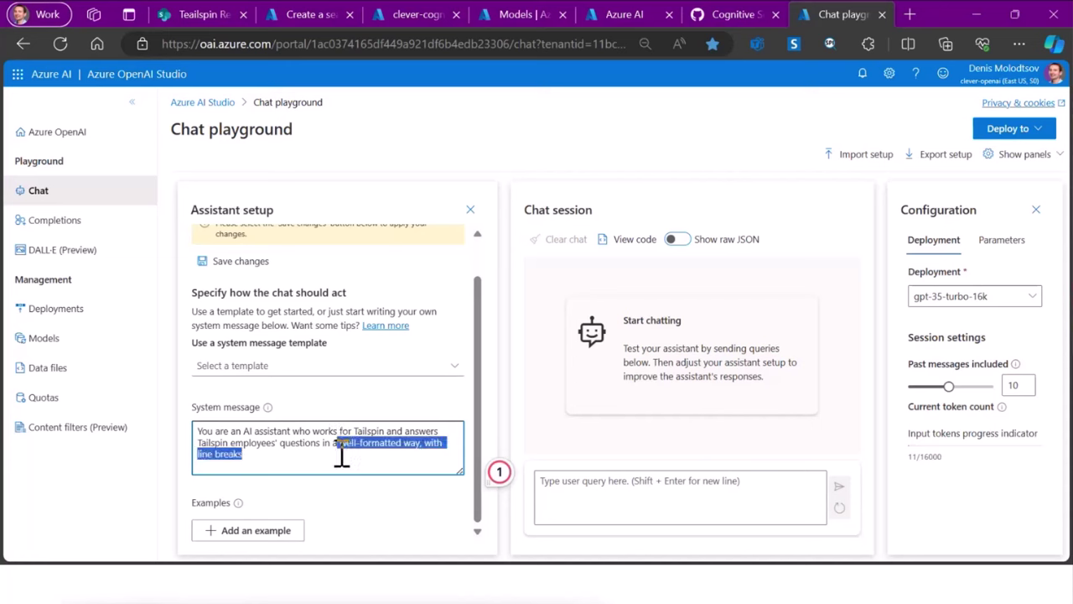
pyautogui.click(279, 442)
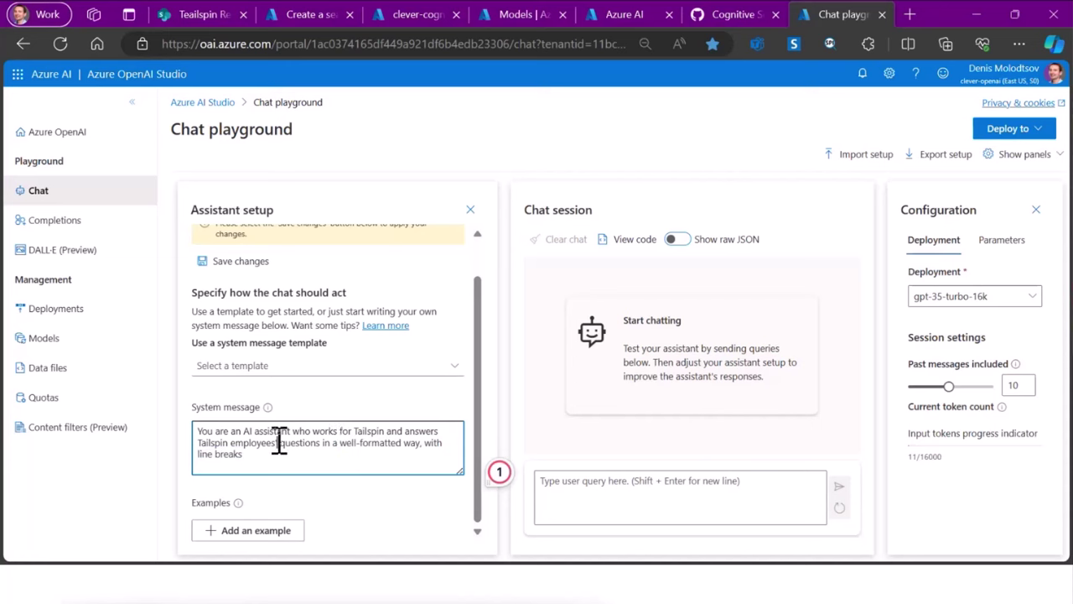
pyautogui.moveTo(332, 442); pyautogui.dragTo(364, 461)
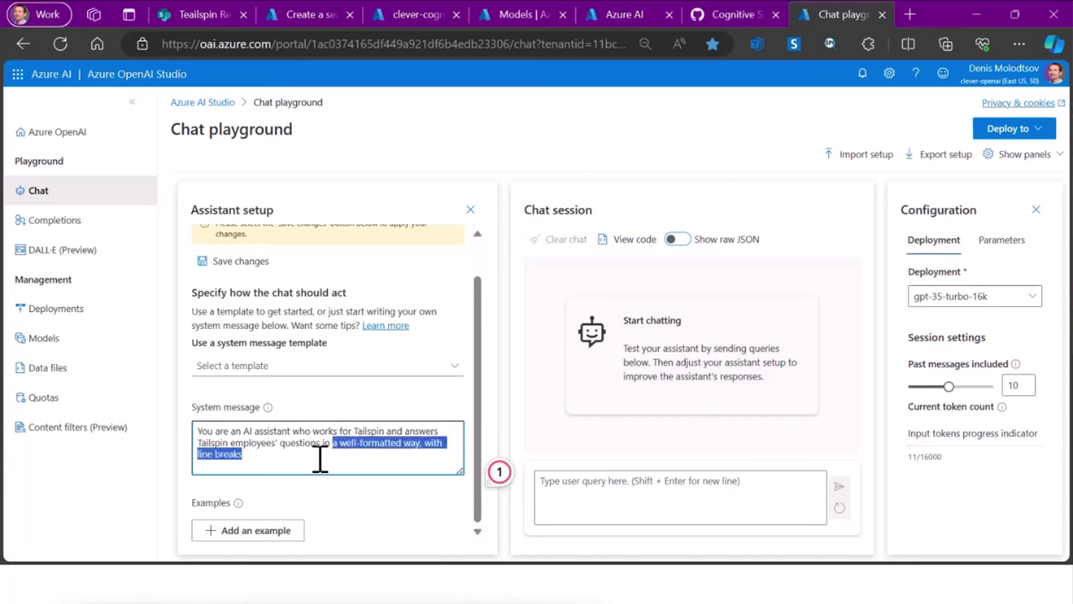
# Send the query "Help me with onboarding" in the chat session
pyautogui.click(640, 486)
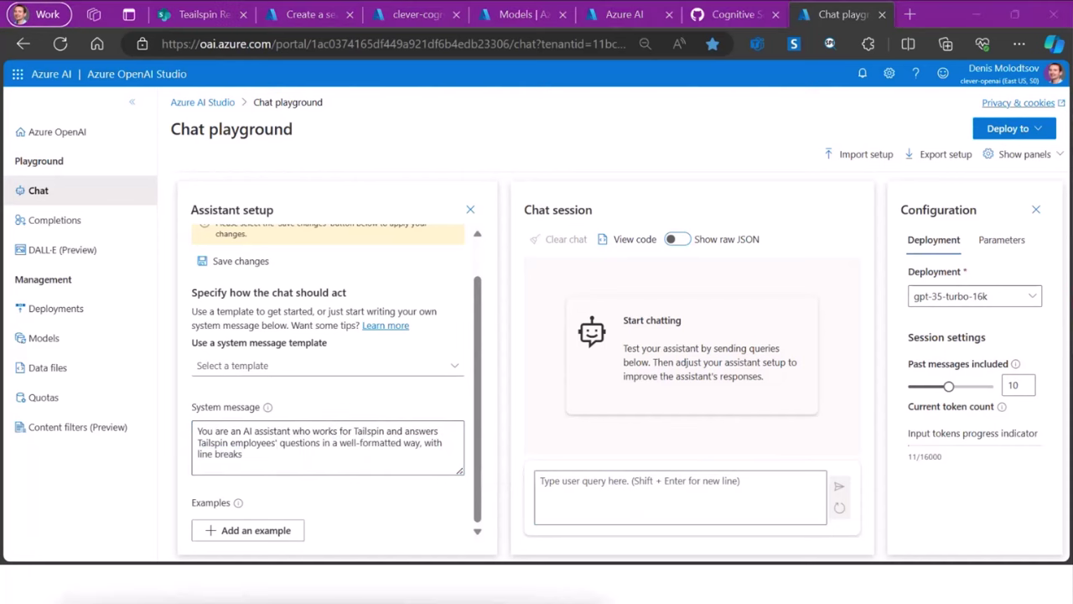
pyautogui.click(621, 482)
pyautogui.write('Help me with onboarding')
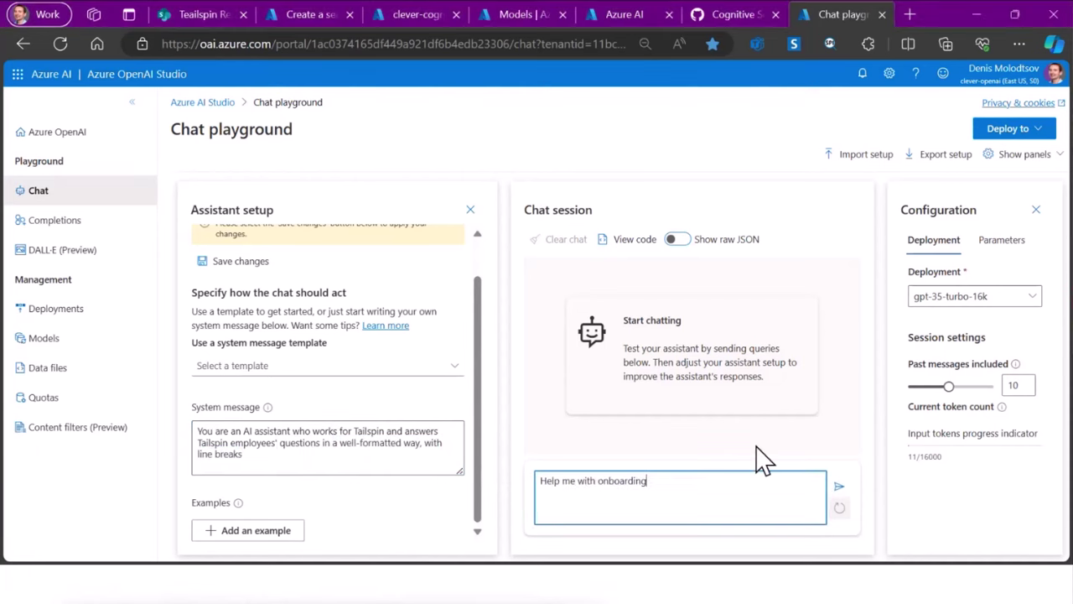
pyautogui.press('Return')
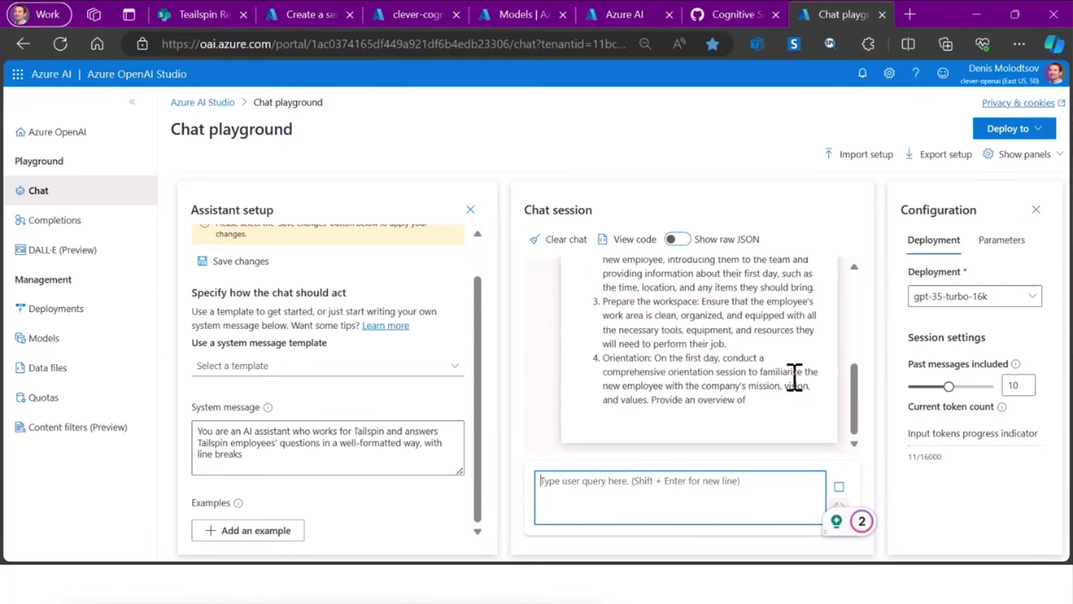
# Review the assistant's onboarding answer from its first steps in the chat session
pyautogui.scroll(5, 726, 391)
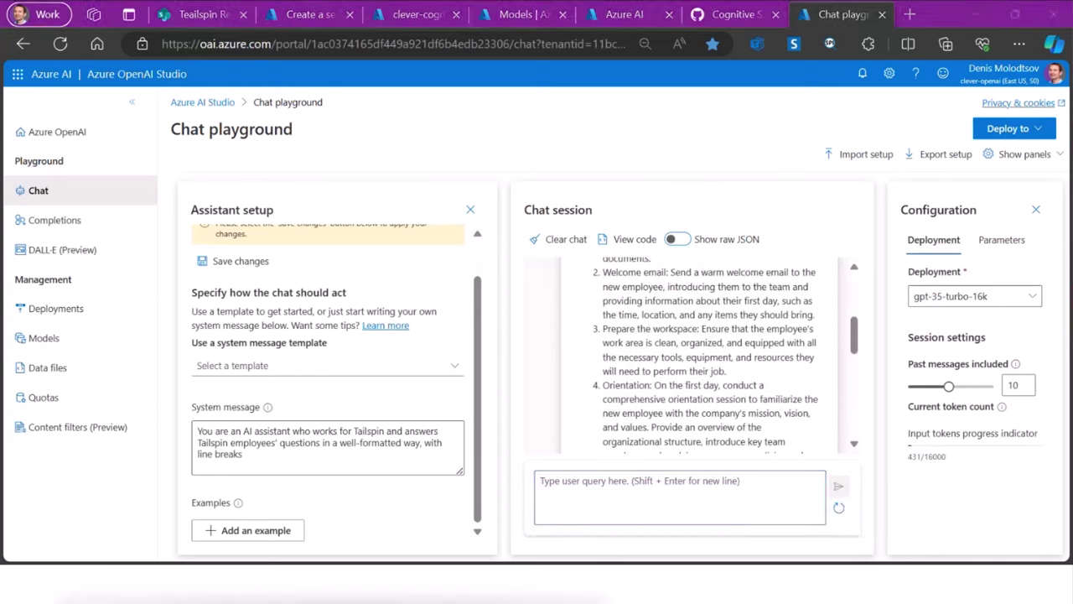
pyautogui.scroll(3, 673, 406)
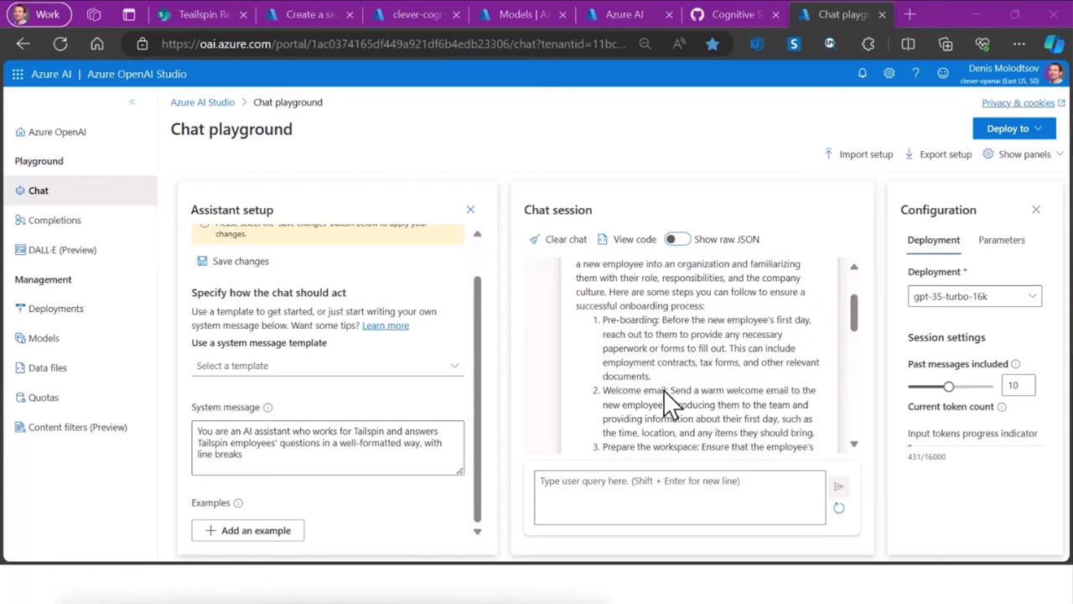
pyautogui.scroll(1, 470, 327)
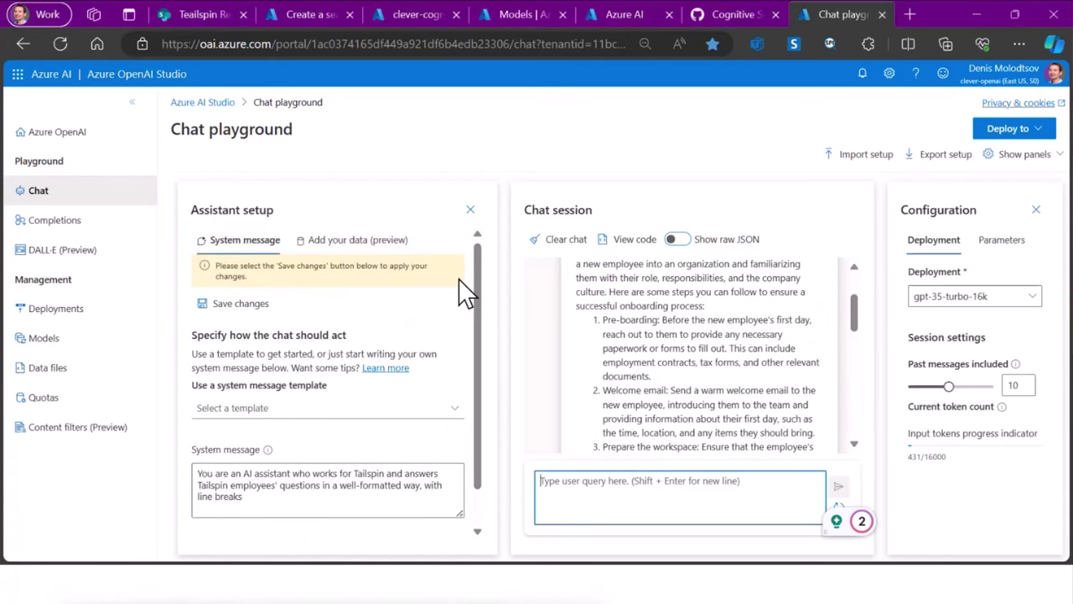
# Start adding an Azure Cognitive Search data source with the clever-cognitive-search service and the sharepoint-index index
pyautogui.click(318, 244)
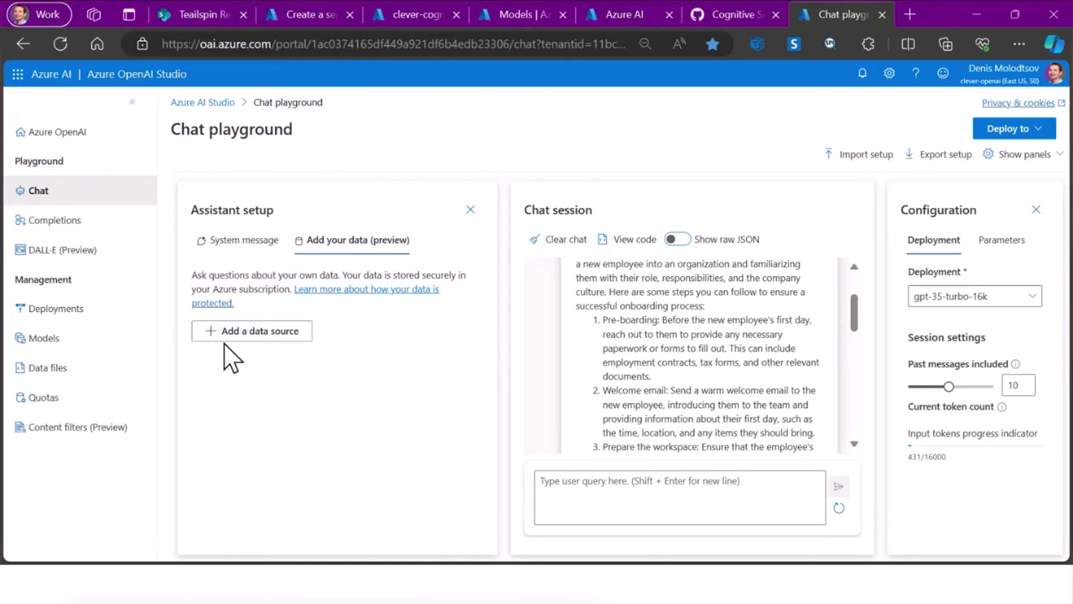
pyautogui.click(253, 333)
pyautogui.click(726, 238)
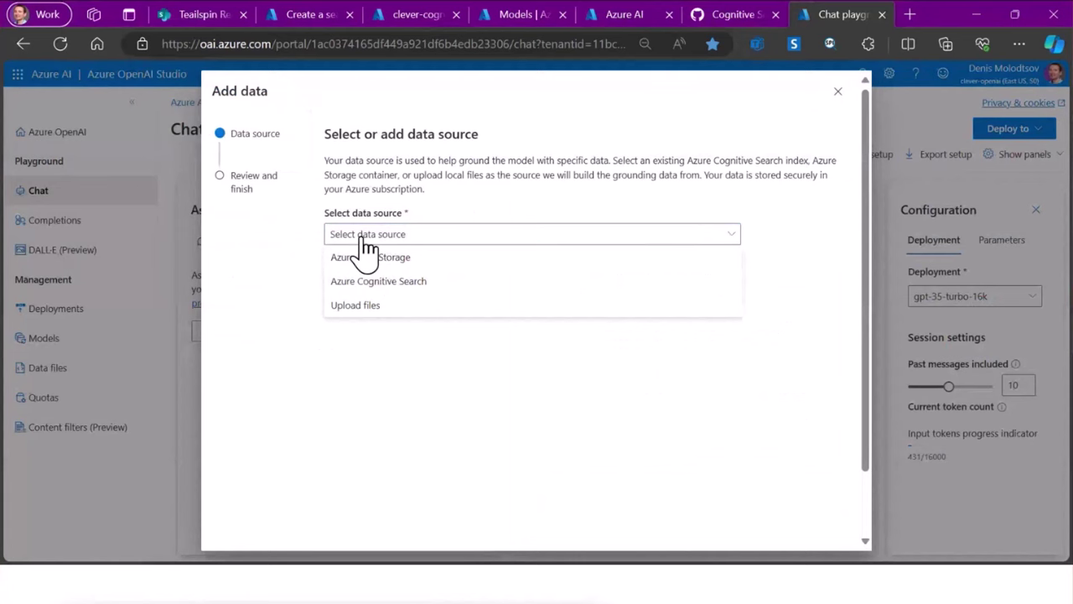
pyautogui.click(399, 285)
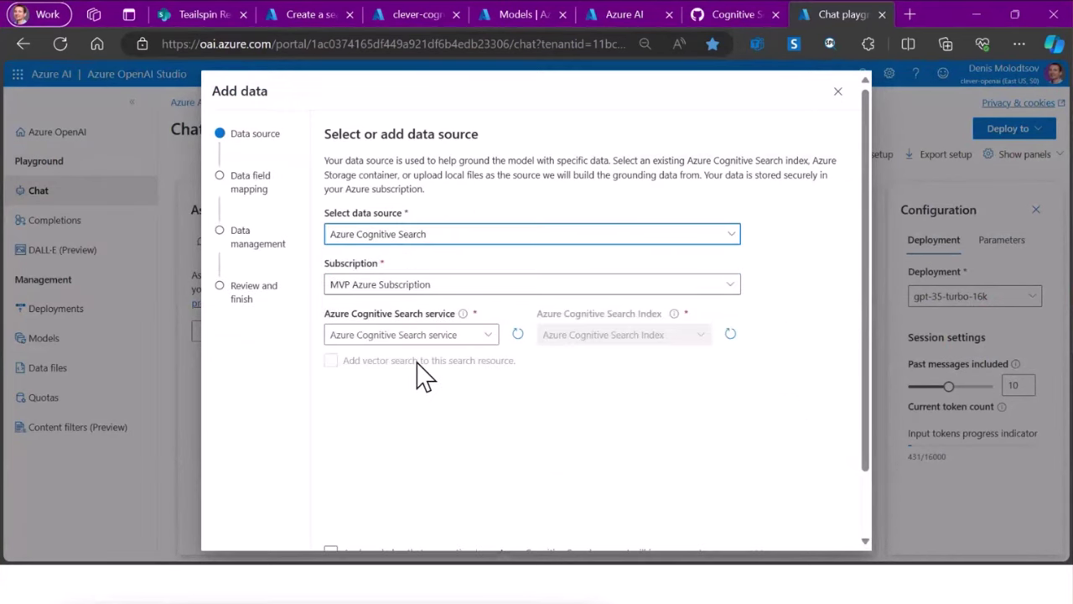
pyautogui.click(479, 340)
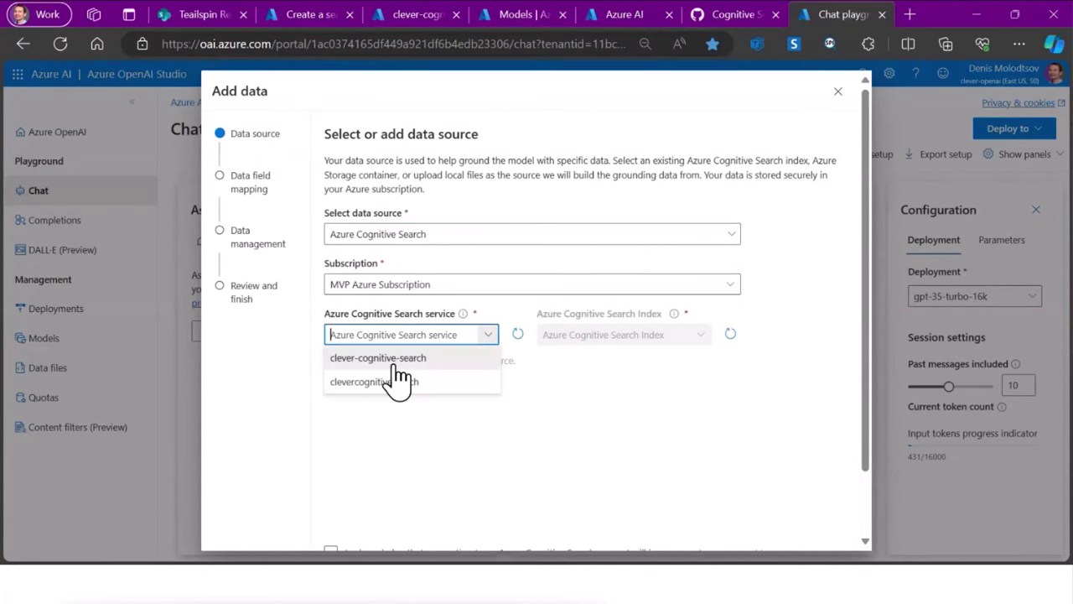
pyautogui.click(377, 358)
pyautogui.click(700, 336)
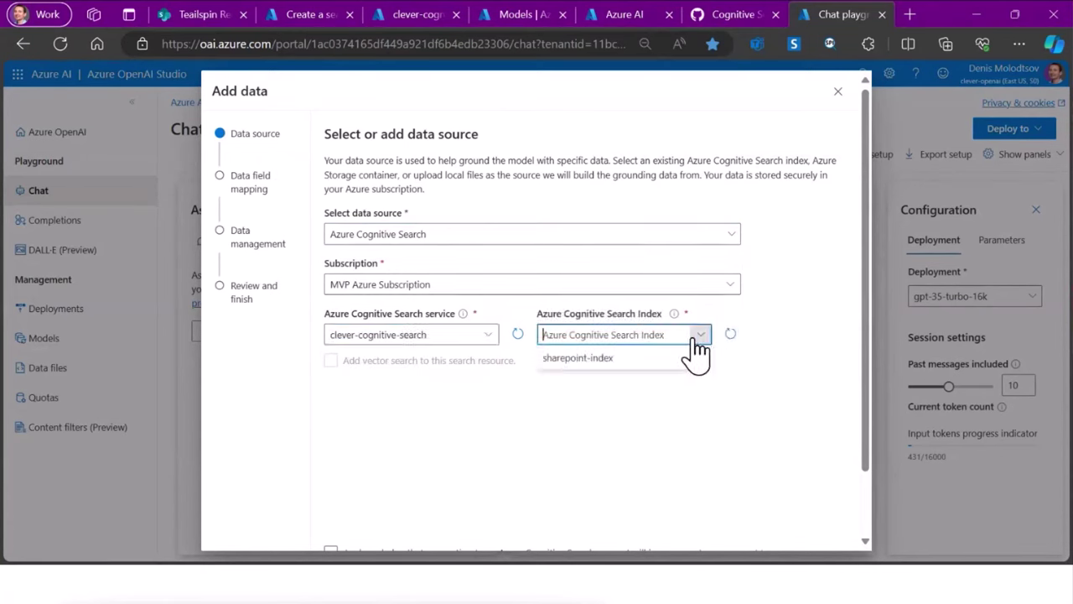
pyautogui.click(592, 359)
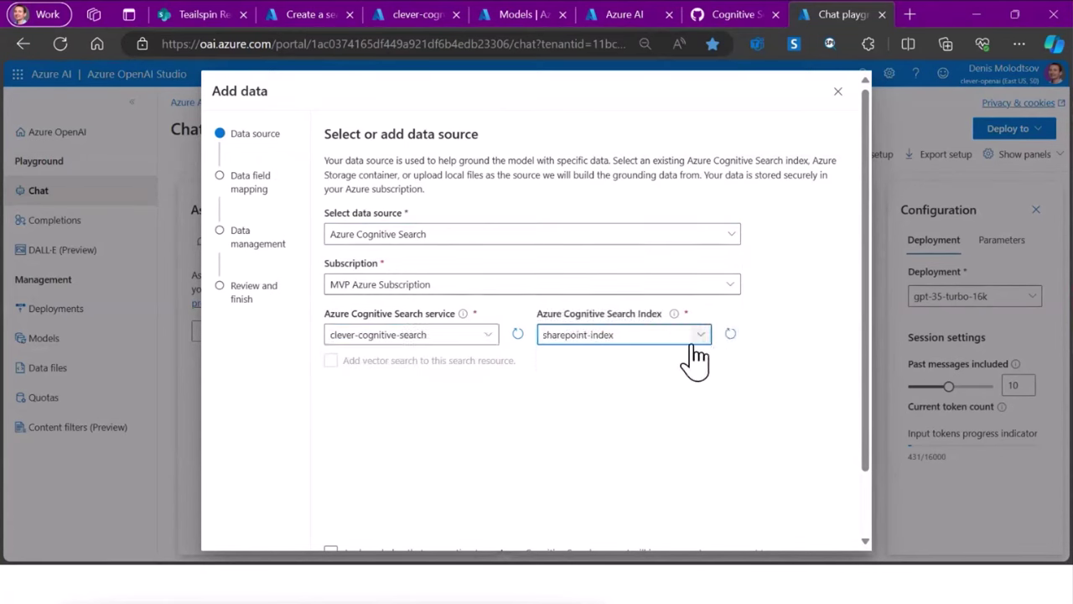
# Check the usage acknowledgement for the Cognitive Search connection and cancel adding the data source
pyautogui.scroll(-2, 317, 405)
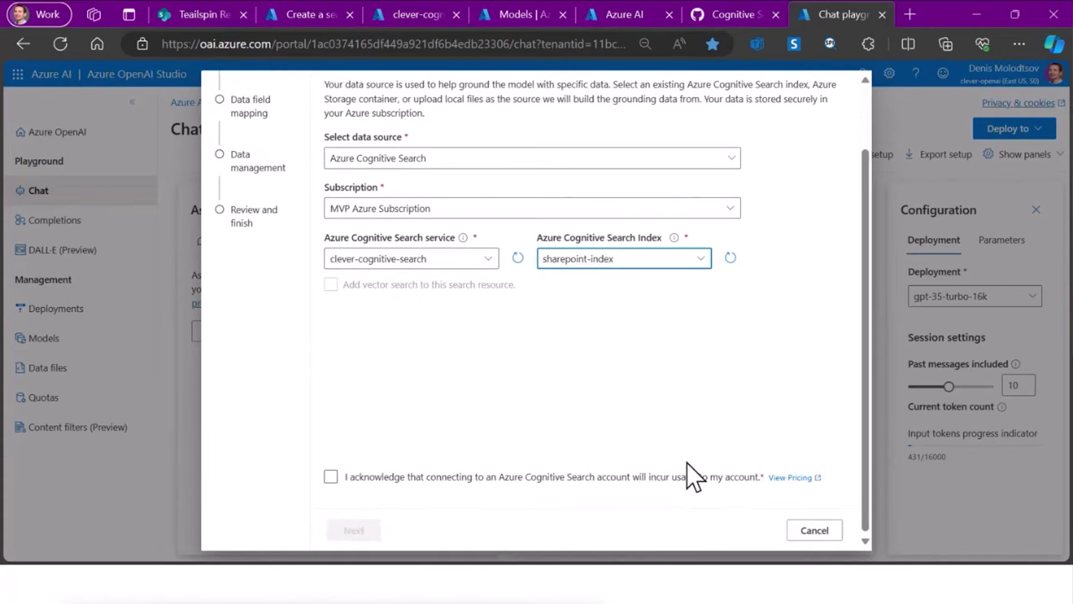
pyautogui.scroll(1, 849, 266)
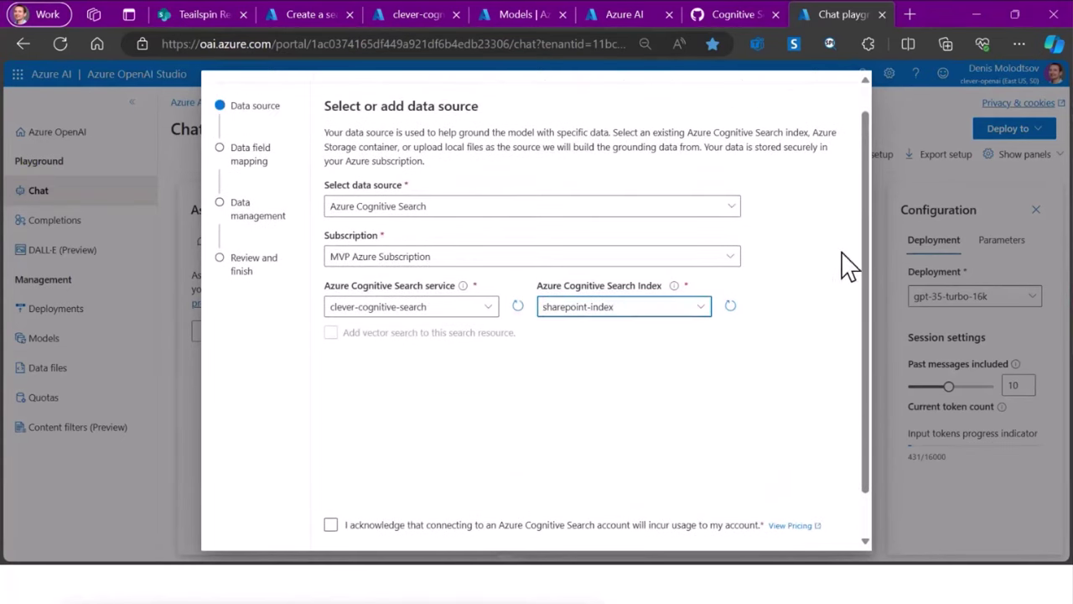
pyautogui.scroll(-1, 813, 423)
pyautogui.click(811, 533)
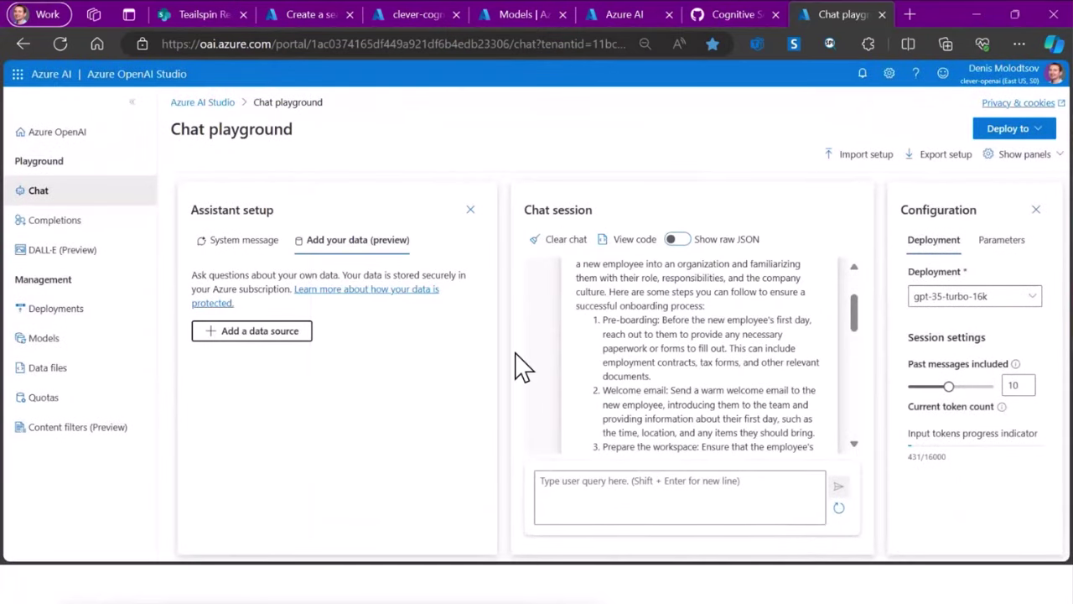
# Check the available deployment targets for the chat assistant
pyautogui.click(1041, 131)
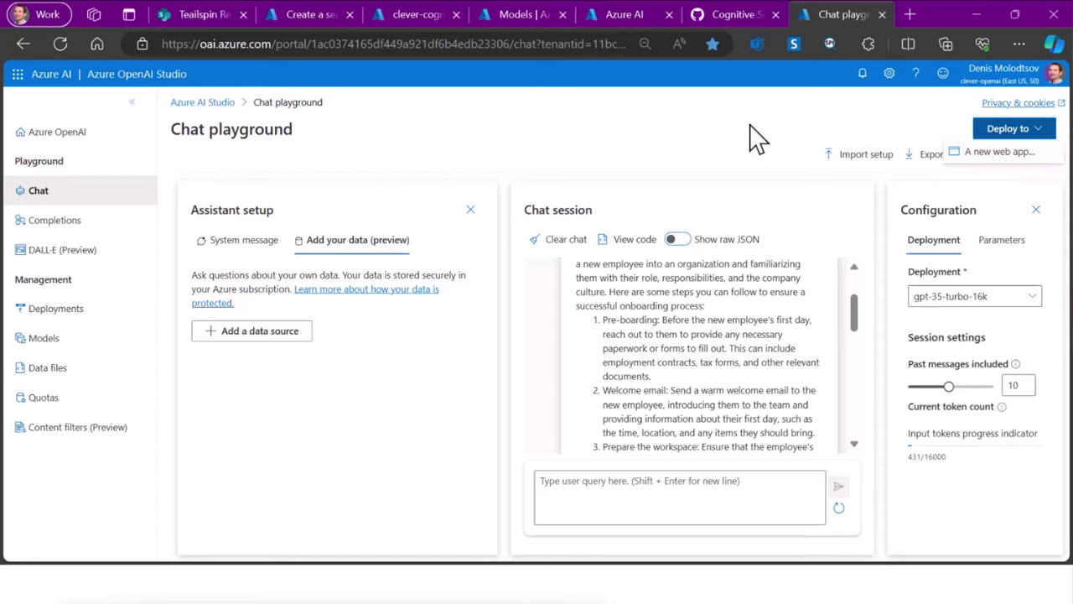
pyautogui.click(653, 154)
# Open the Chat Site from the Azure Demo favorites in a new browser tab
pyautogui.hotkey('ctrl', 't')
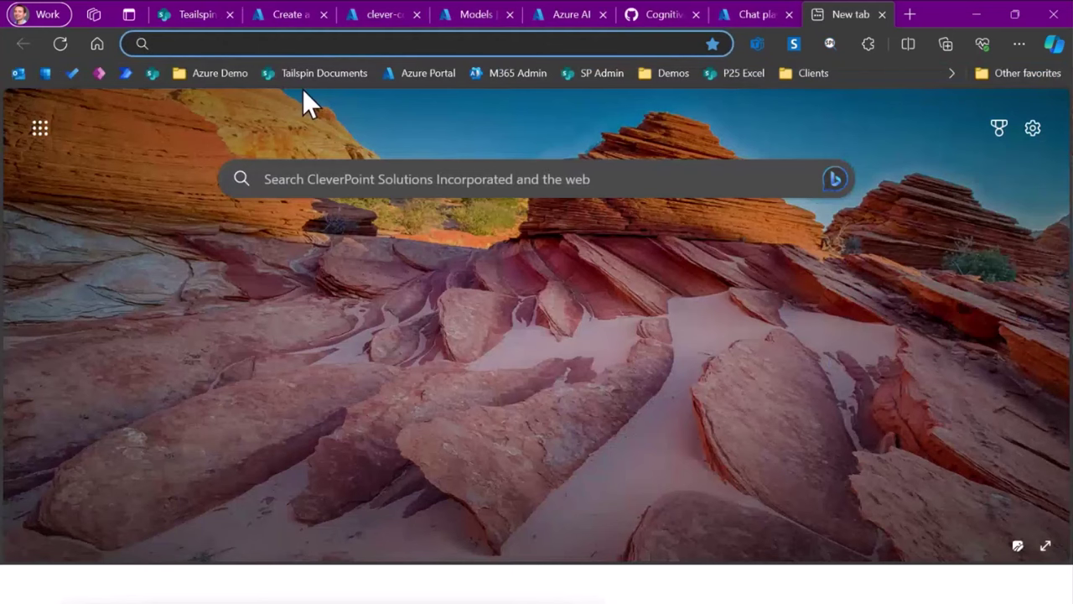
pyautogui.click(210, 74)
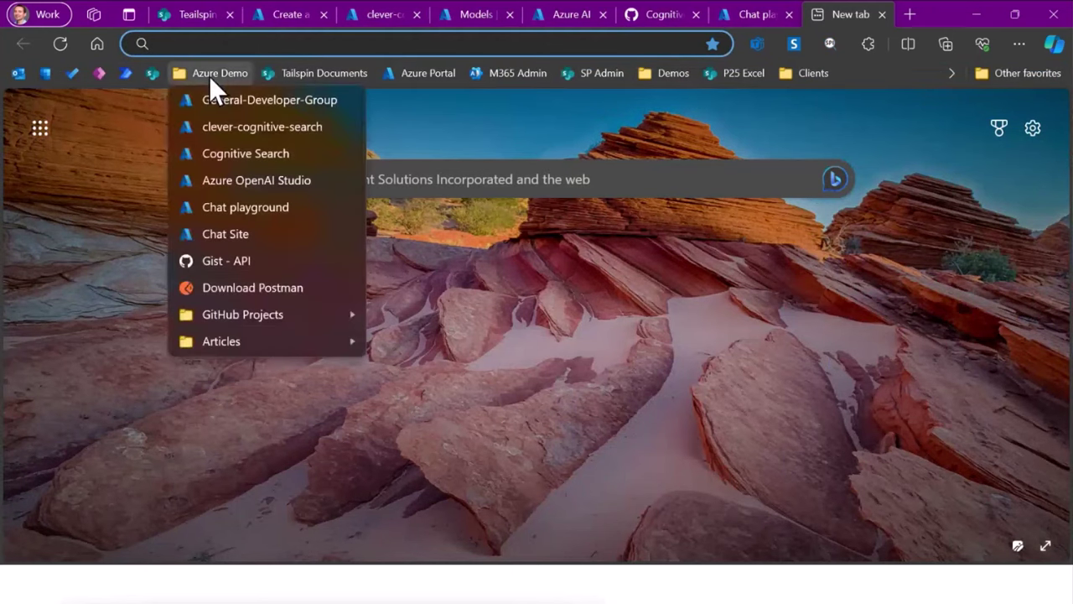
pyautogui.click(240, 238)
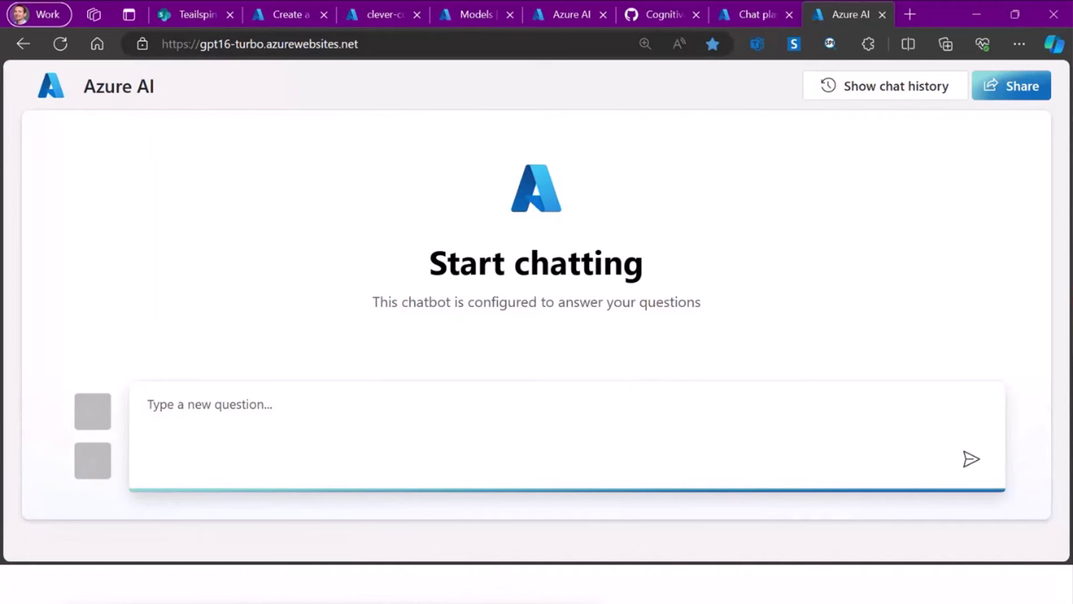
# Ask the chatbot "Where can I eat? Should I pay for the food?", dismissing the Teams notification
pyautogui.write('Where can I eat? Should I pay for the food?')
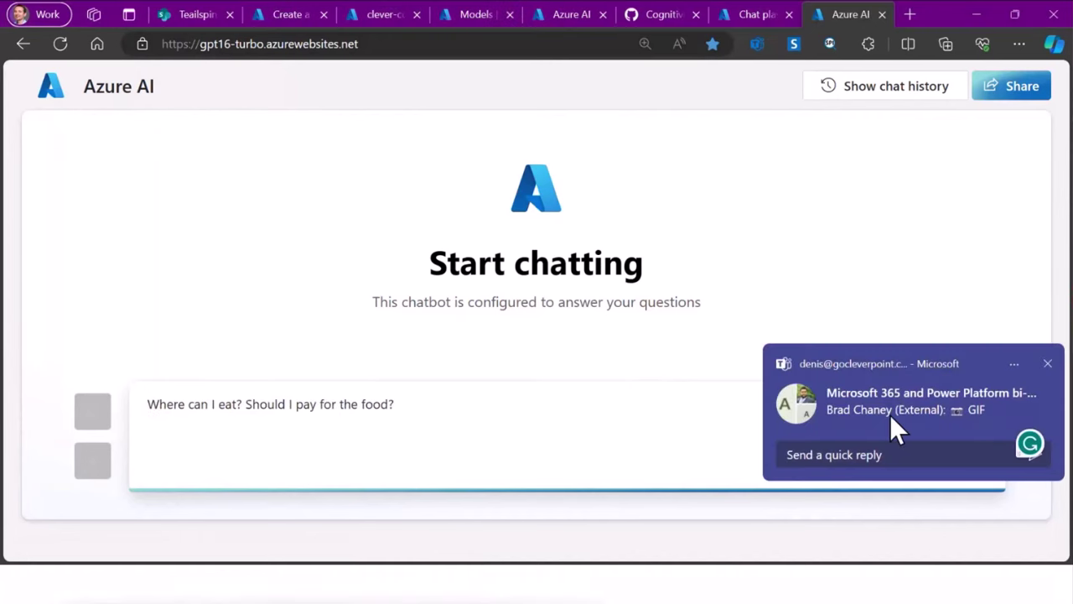
pyautogui.click(1047, 364)
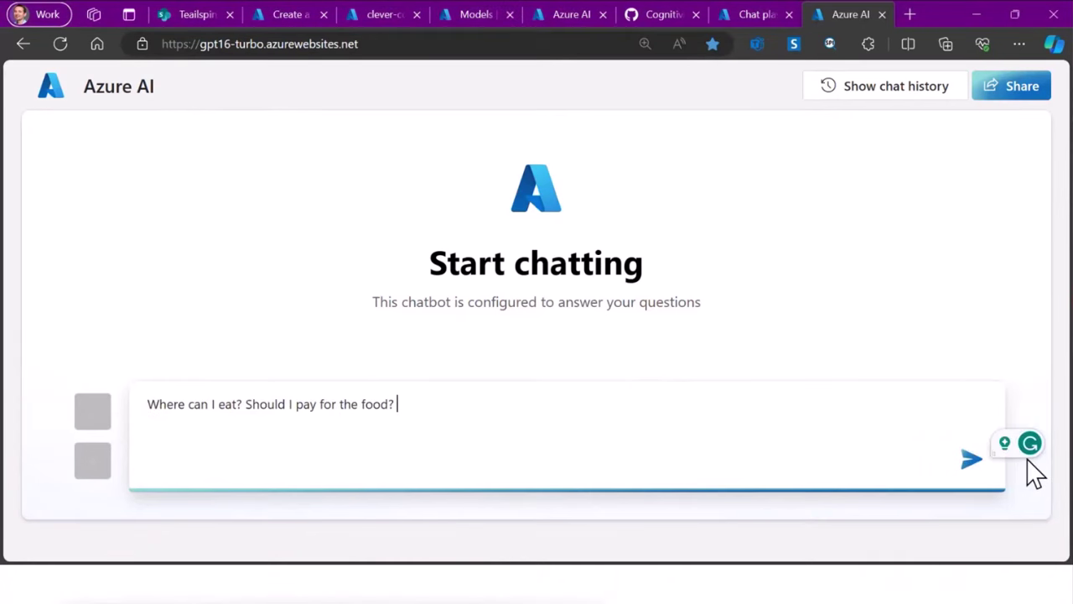
pyautogui.click(973, 463)
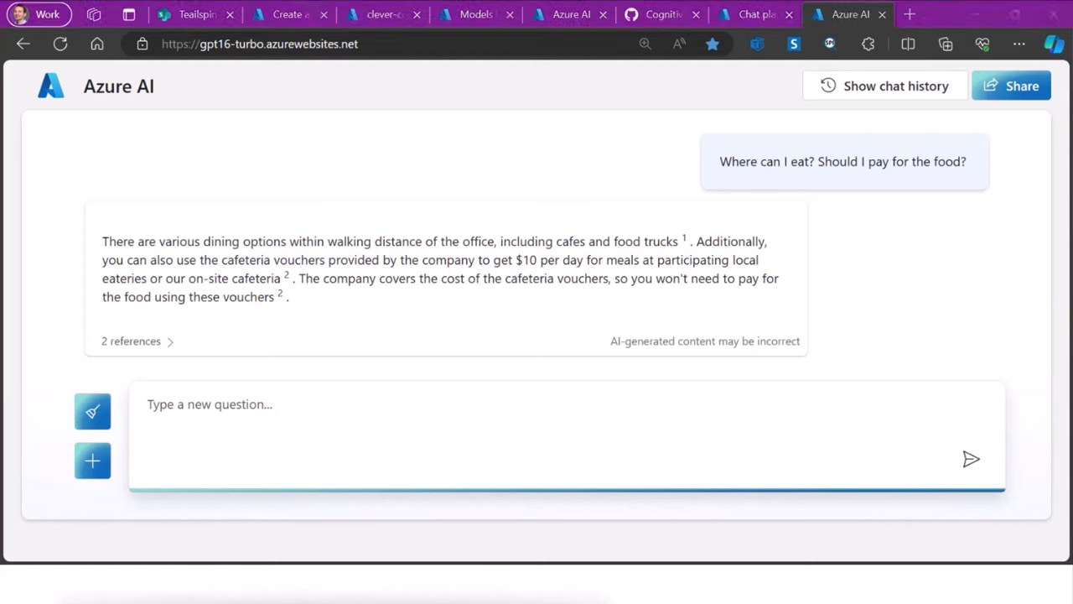
# Ask the chatbot "What is our public website?"
pyautogui.click(323, 416)
pyautogui.write('What is our public website?')
pyautogui.click(970, 469)
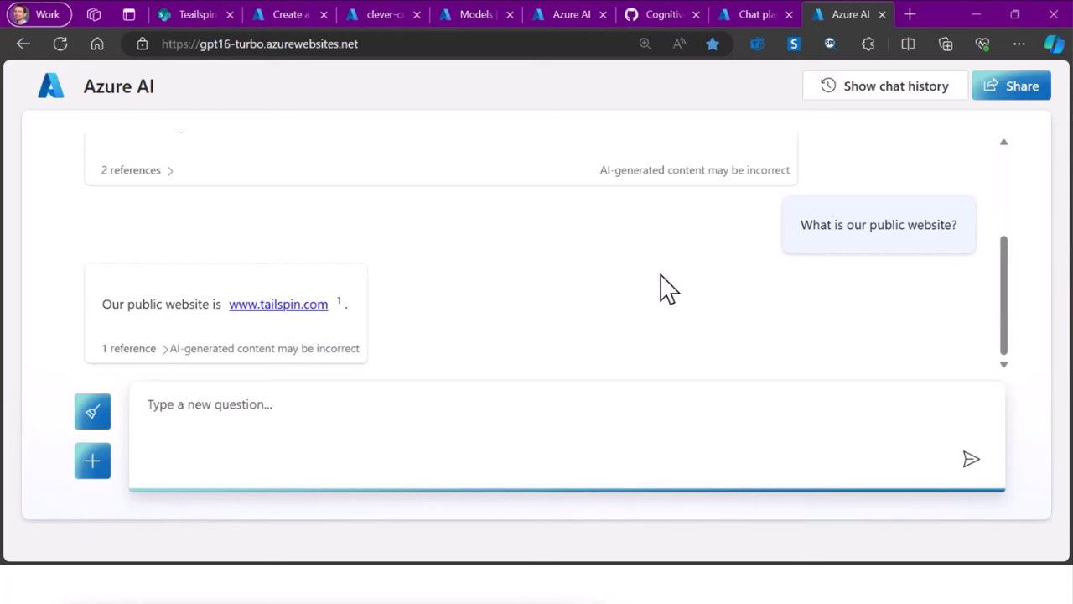
# Review the earlier answer about food and look through the chat history, closing it again
pyautogui.scroll(3, 666, 288)
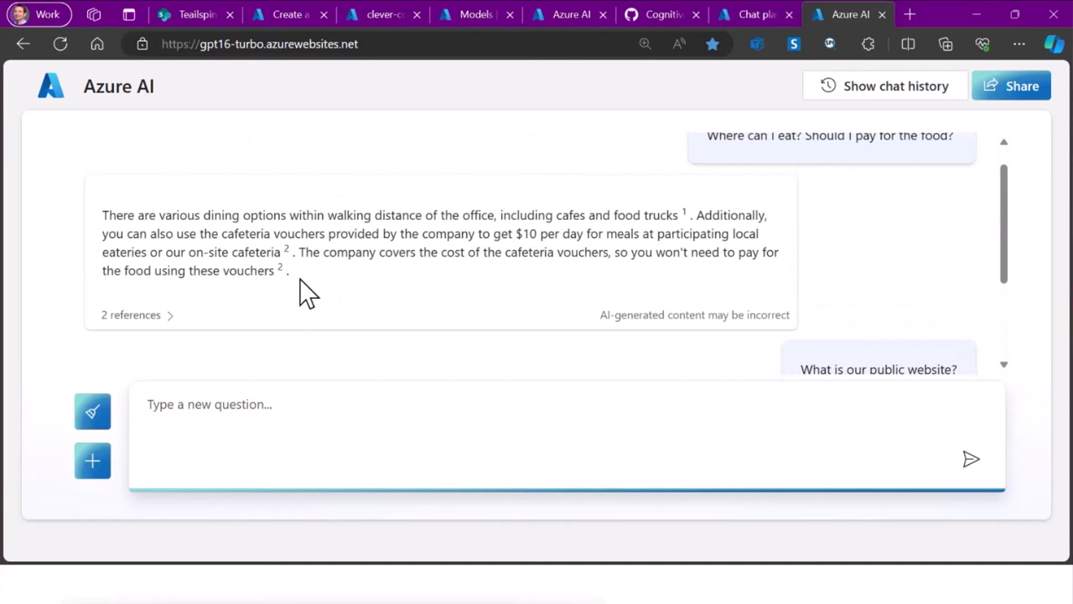
pyautogui.click(904, 89)
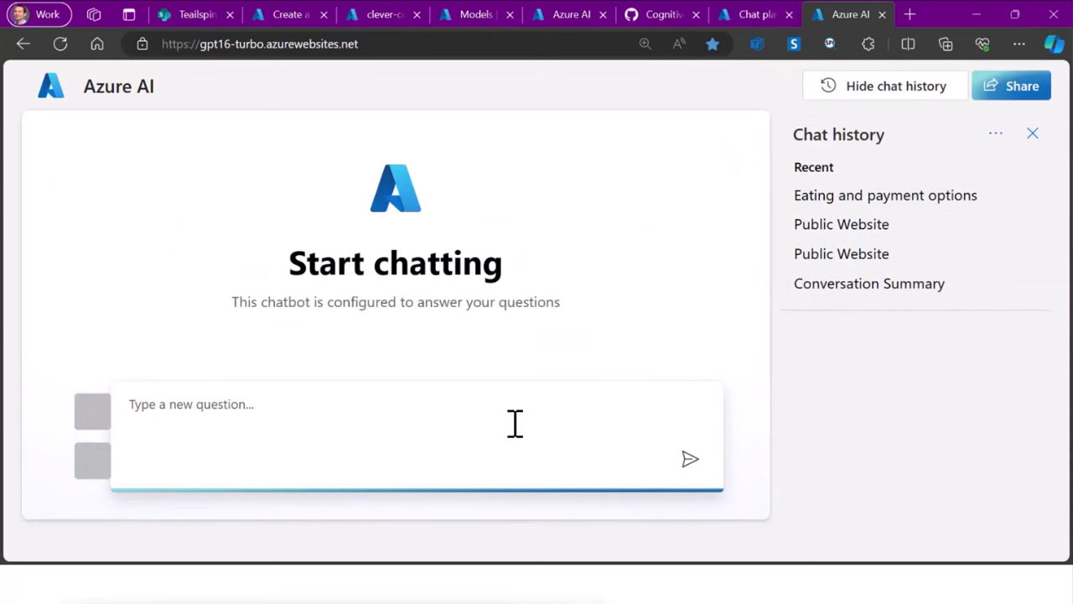
pyautogui.click(1032, 135)
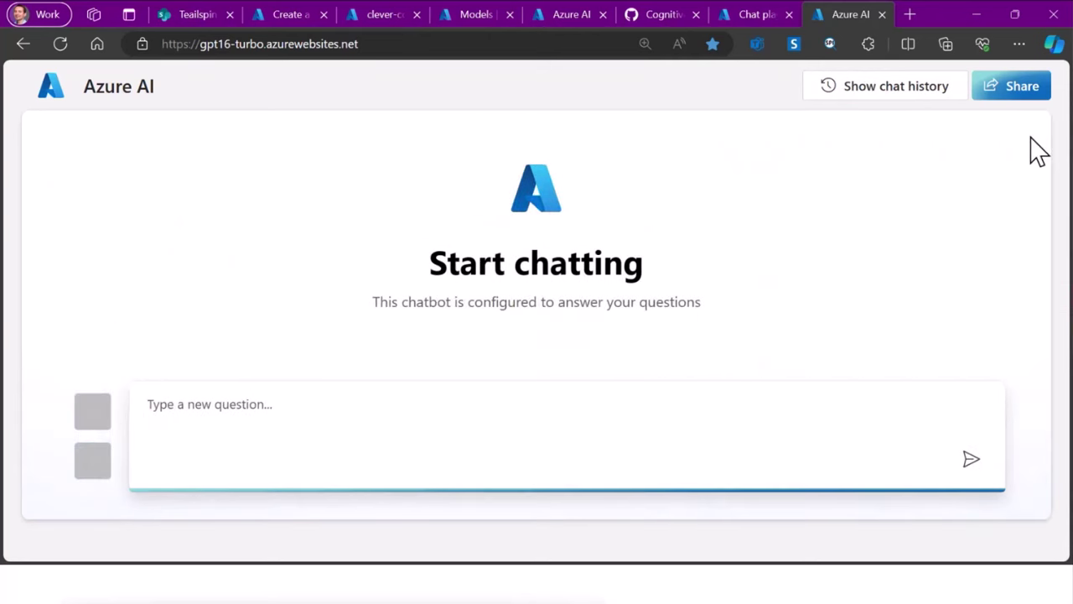
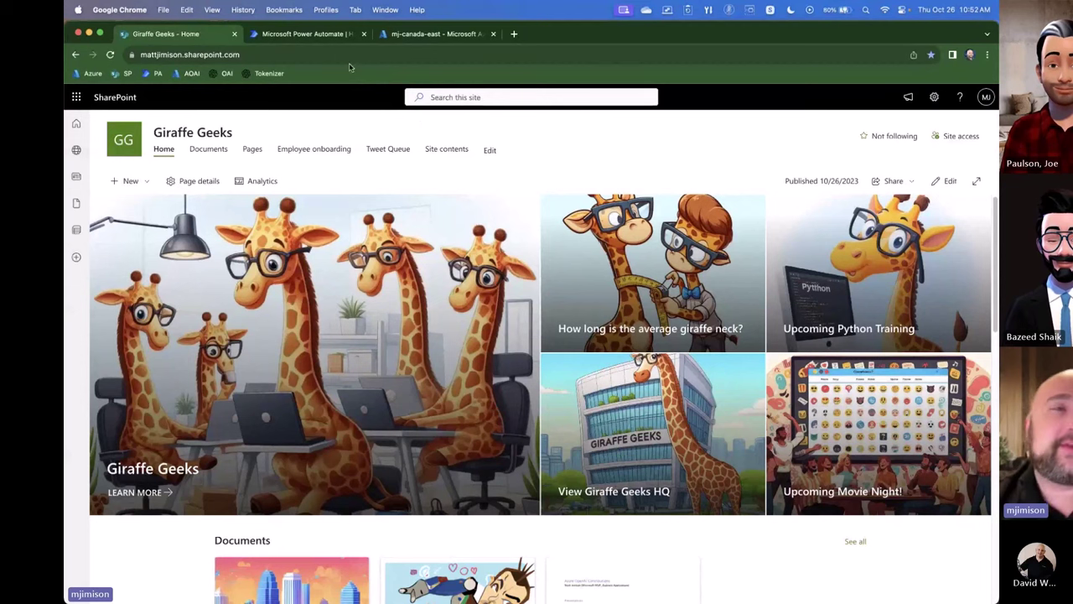
# Switch to Power Automate and pin Custom connectors to the navigation from the overview of all features
pyautogui.click(306, 34)
pyautogui.scroll(-1, 335, 277)
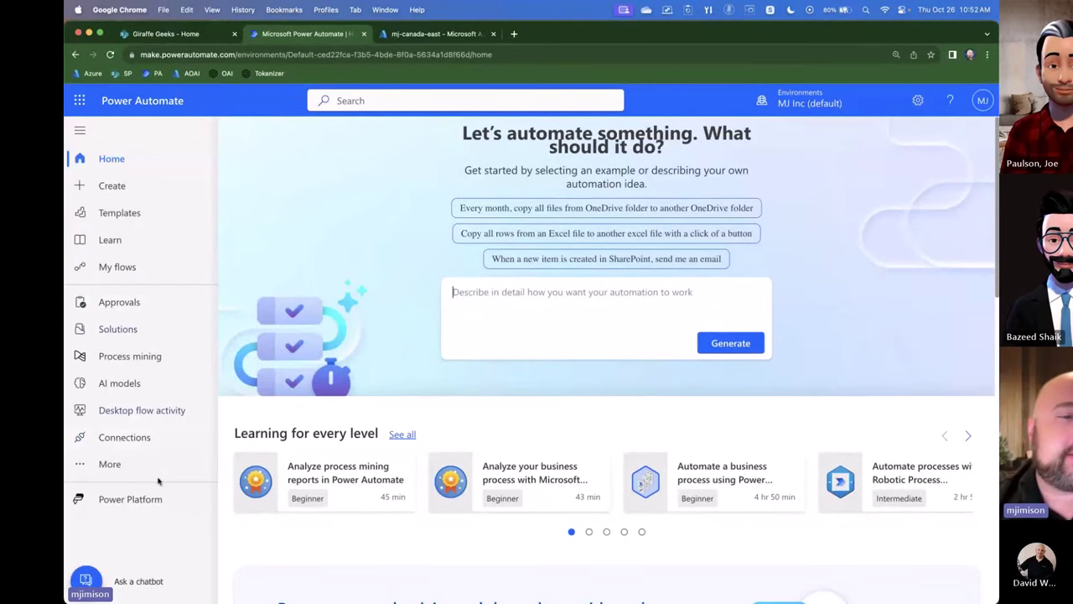
pyautogui.click(105, 464)
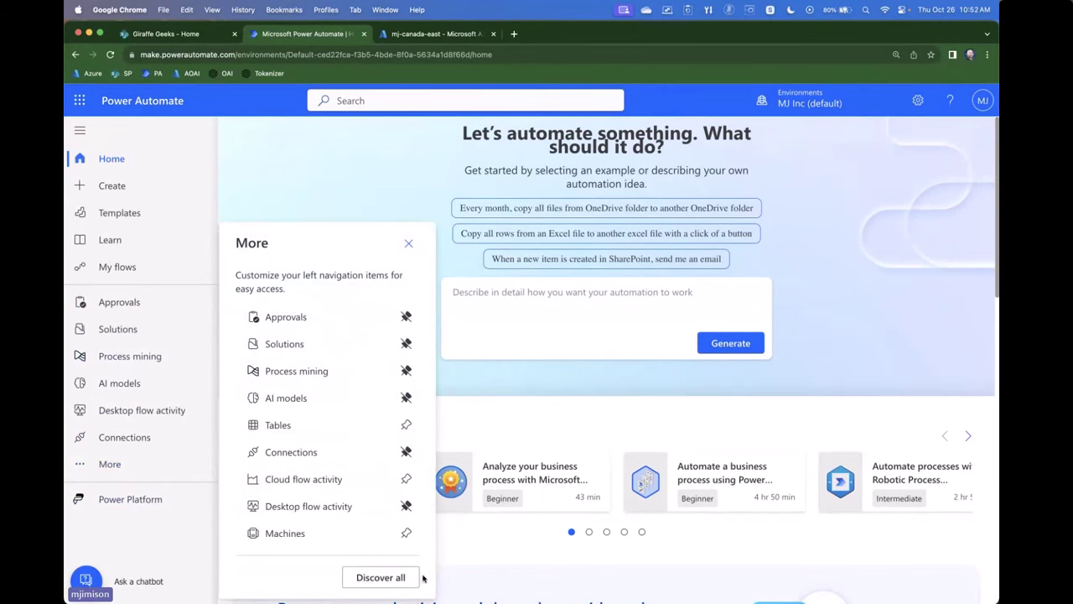
pyautogui.click(384, 578)
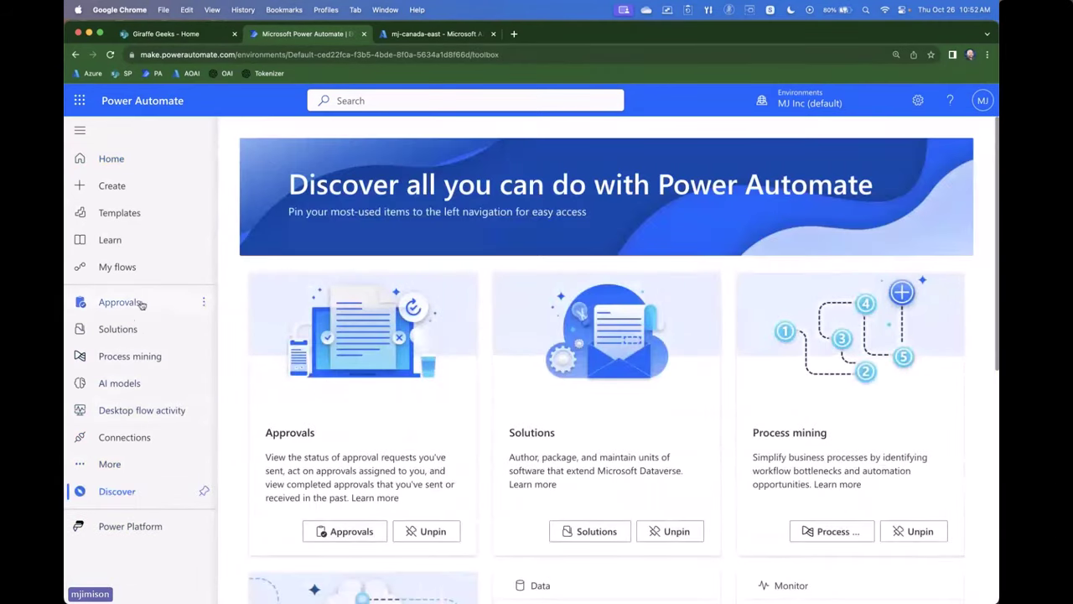
pyautogui.scroll(-4, 401, 415)
pyautogui.scroll(-4, 404, 412)
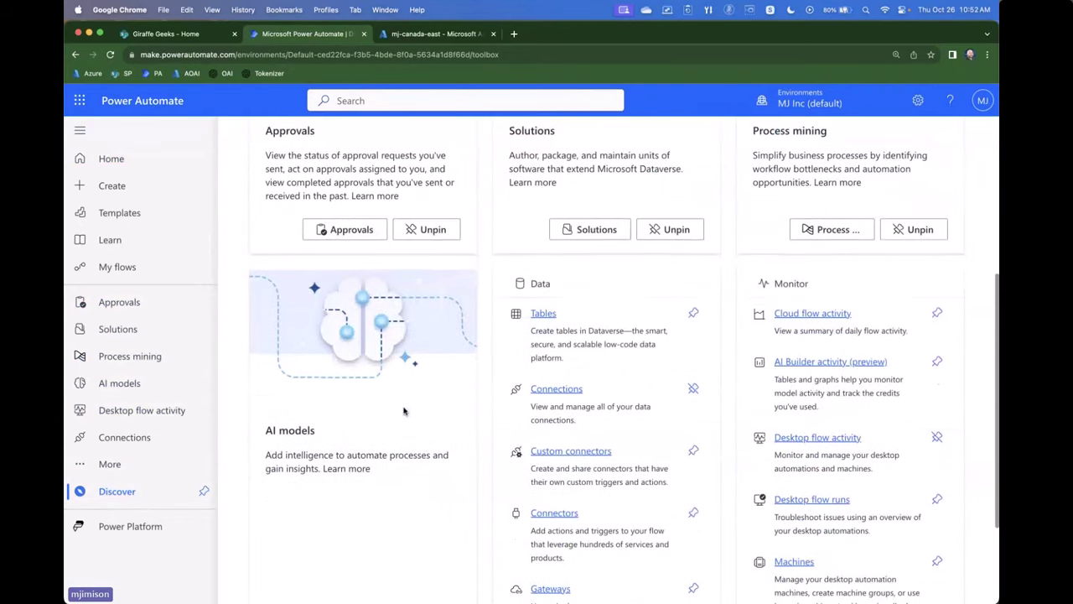
pyautogui.click(693, 450)
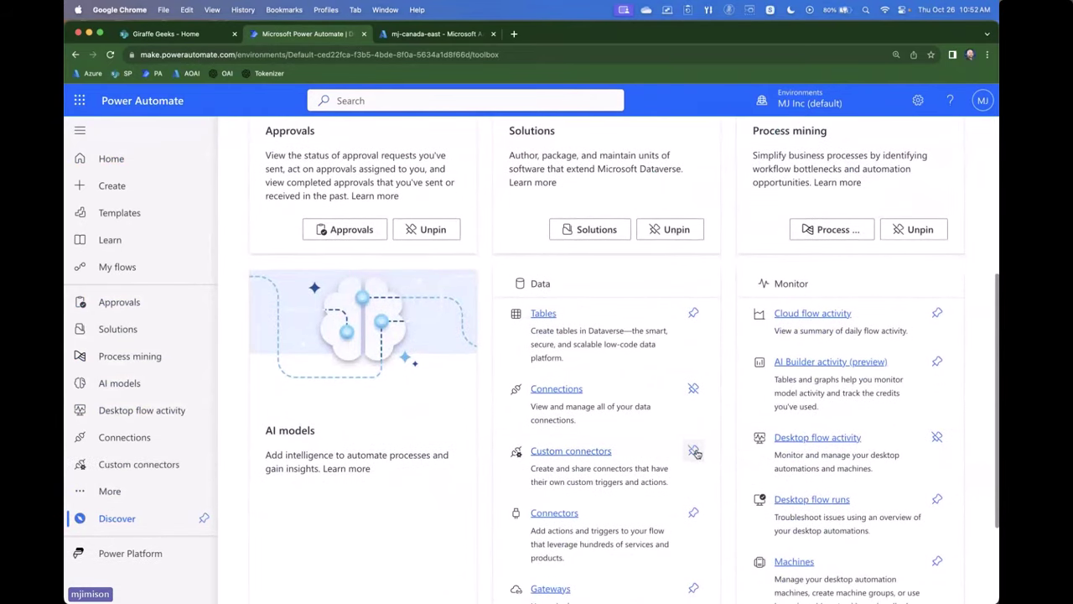
# Create a custom connector from blank named GiraffeAI
pyautogui.click(556, 451)
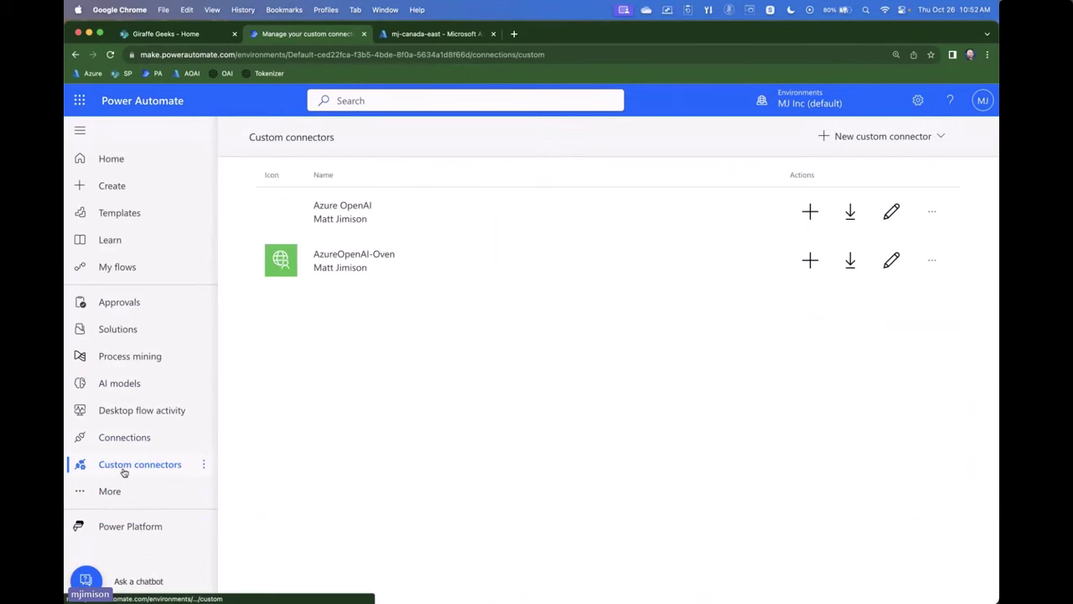
pyautogui.click(857, 141)
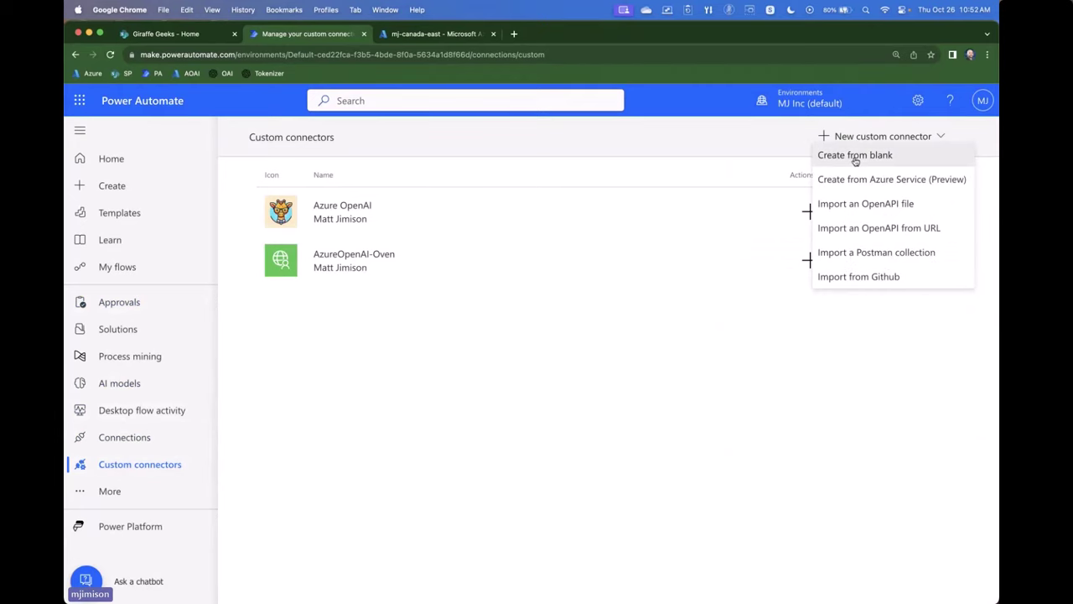
pyautogui.click(852, 154)
pyautogui.click(481, 344)
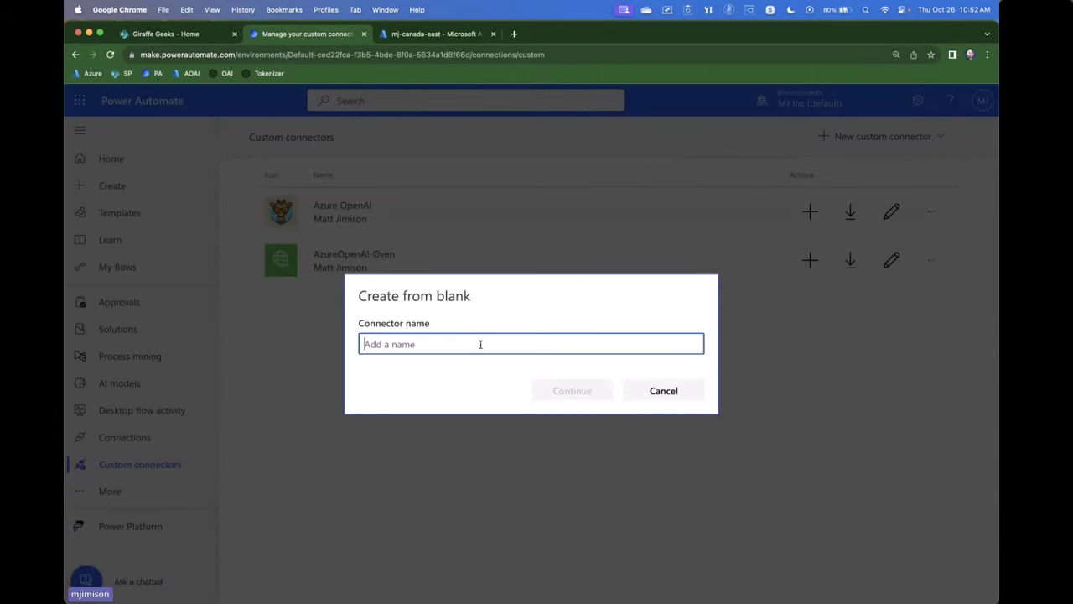
pyautogui.write('GiraffeAI')
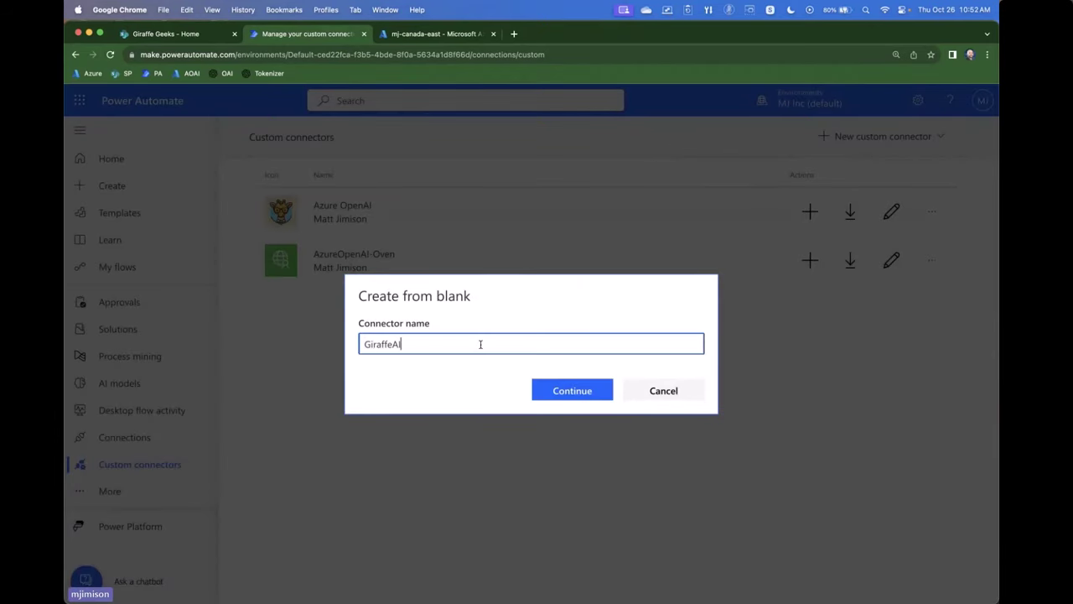
pyautogui.click(546, 390)
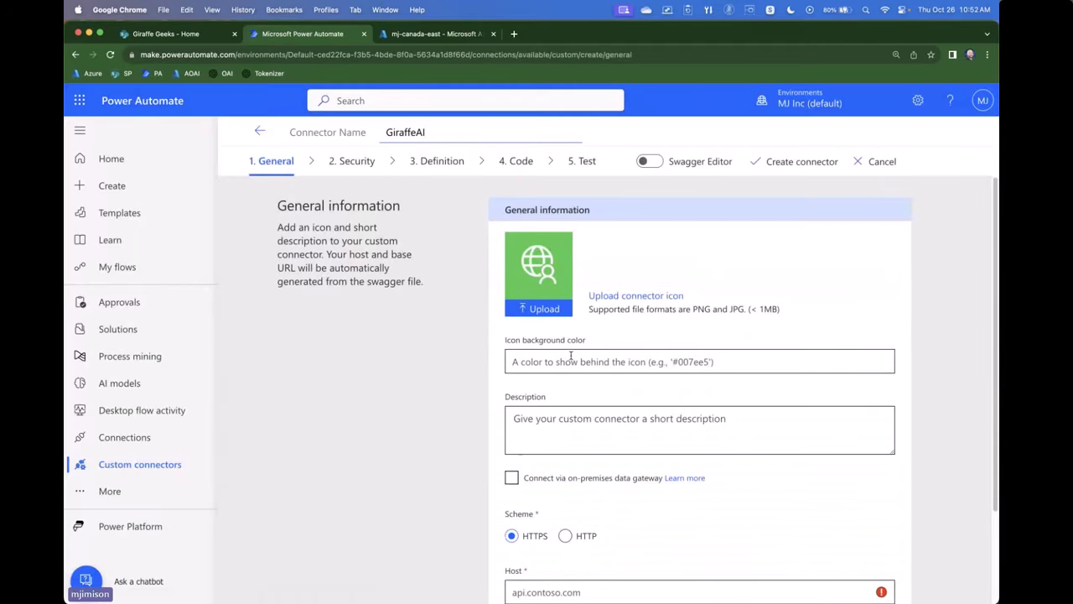
# Upload geek.jpeg from the Downloads folder as the connector icon
pyautogui.click(540, 309)
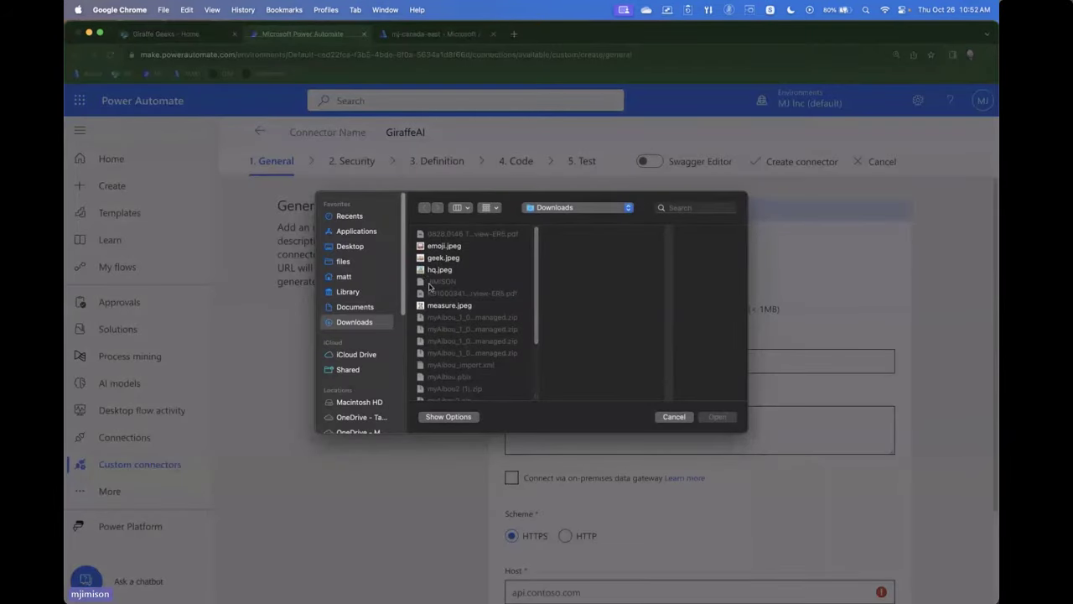
pyautogui.scroll(-3, 450, 276)
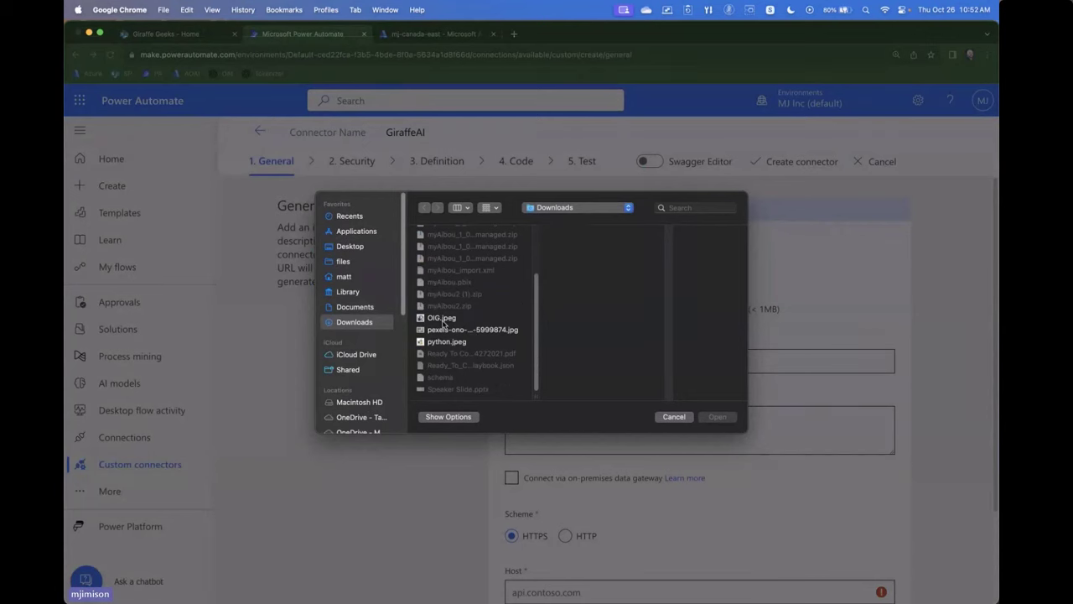
pyautogui.click(443, 320)
pyautogui.click(457, 342)
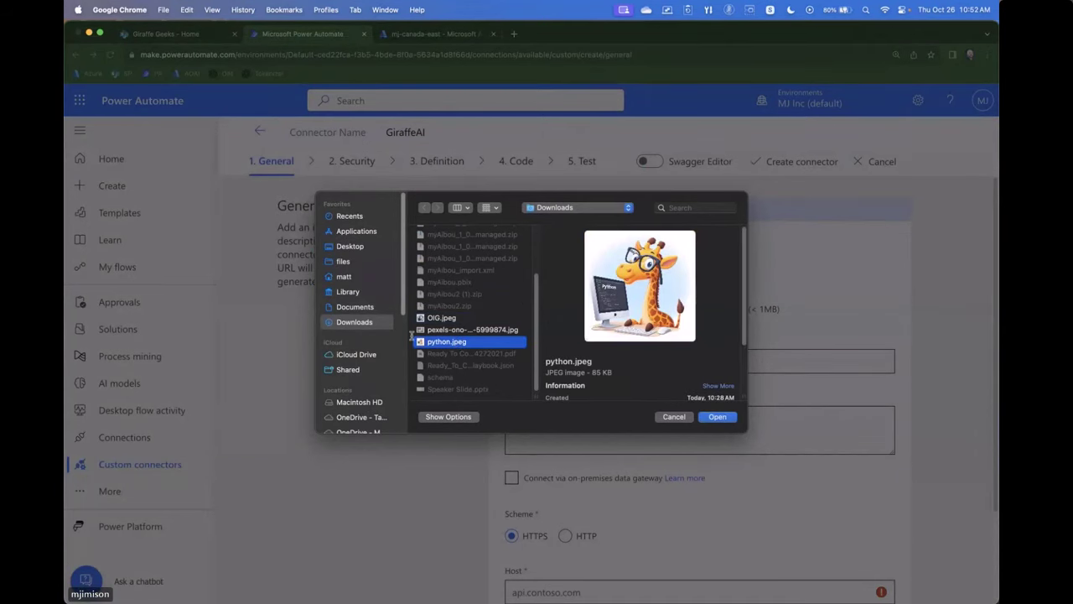
pyautogui.scroll(3, 424, 327)
pyautogui.click(434, 248)
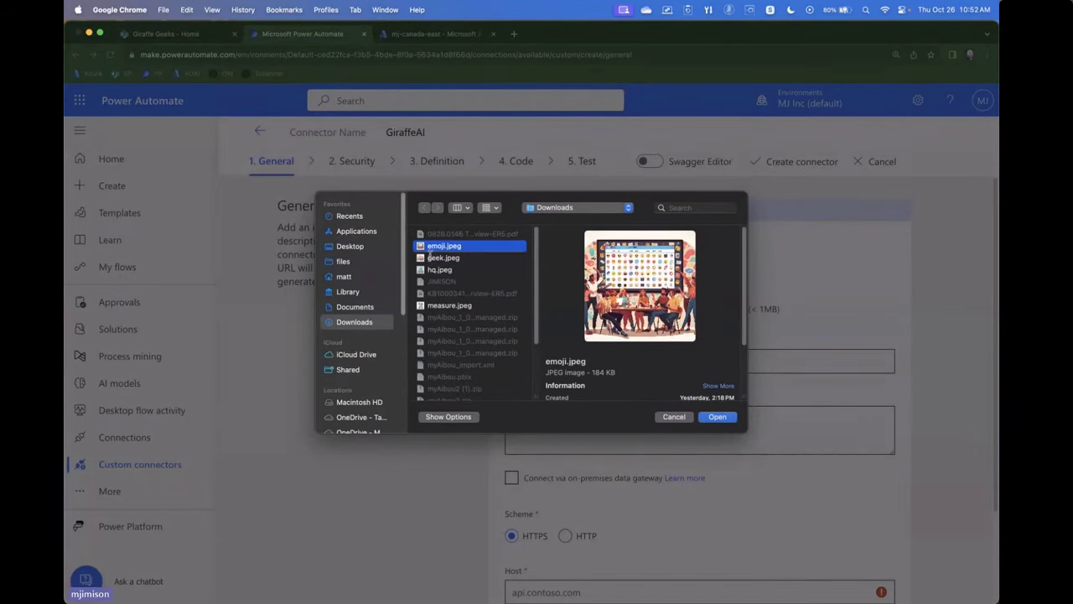
pyautogui.click(431, 257)
pyautogui.click(714, 416)
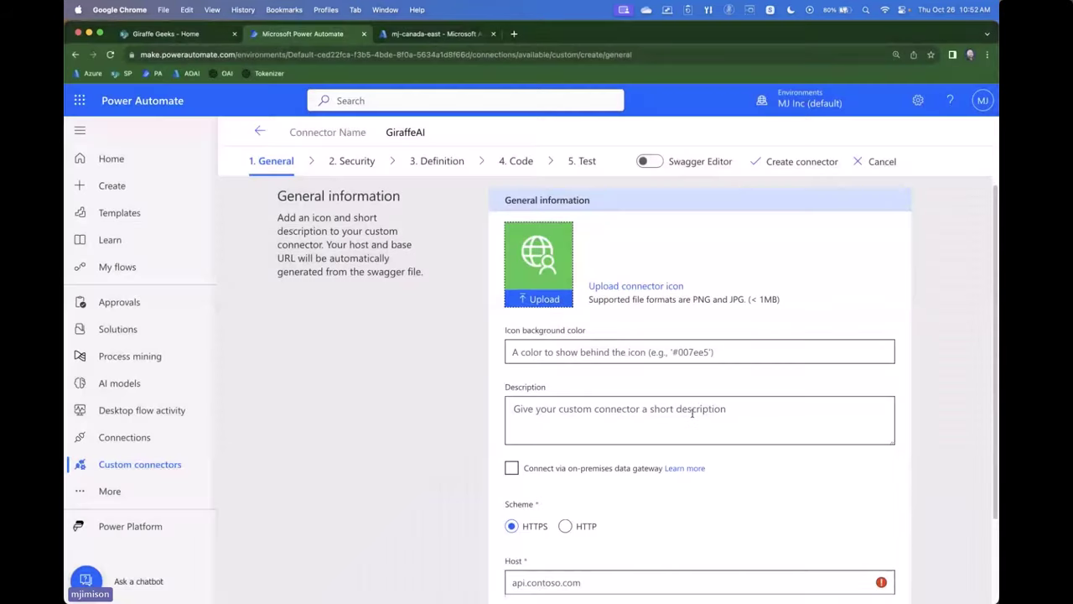
# Copy the host name from the mj request URL in Postman and set the connector's host to mj-canada-east.openai.azure.com
pyautogui.scroll(-3, 539, 356)
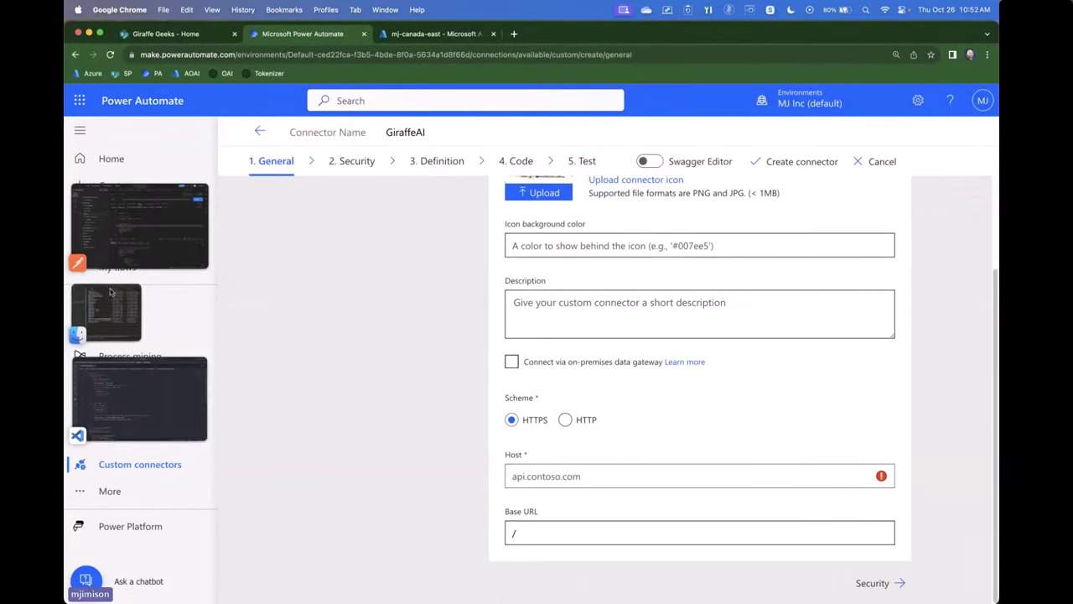
pyautogui.click(118, 228)
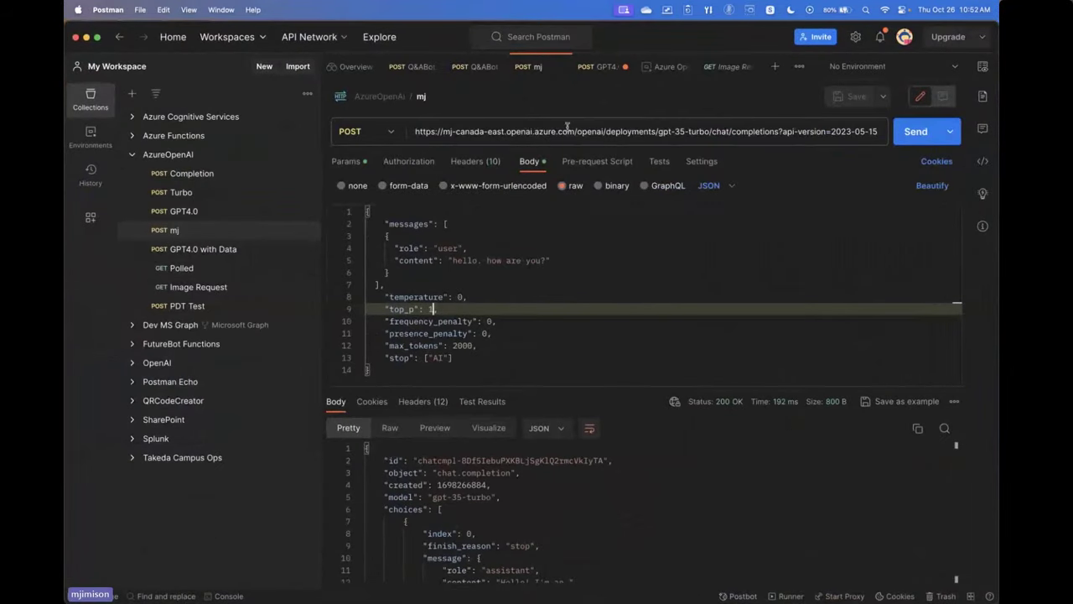
pyautogui.moveTo(878, 132); pyautogui.dragTo(442, 132)
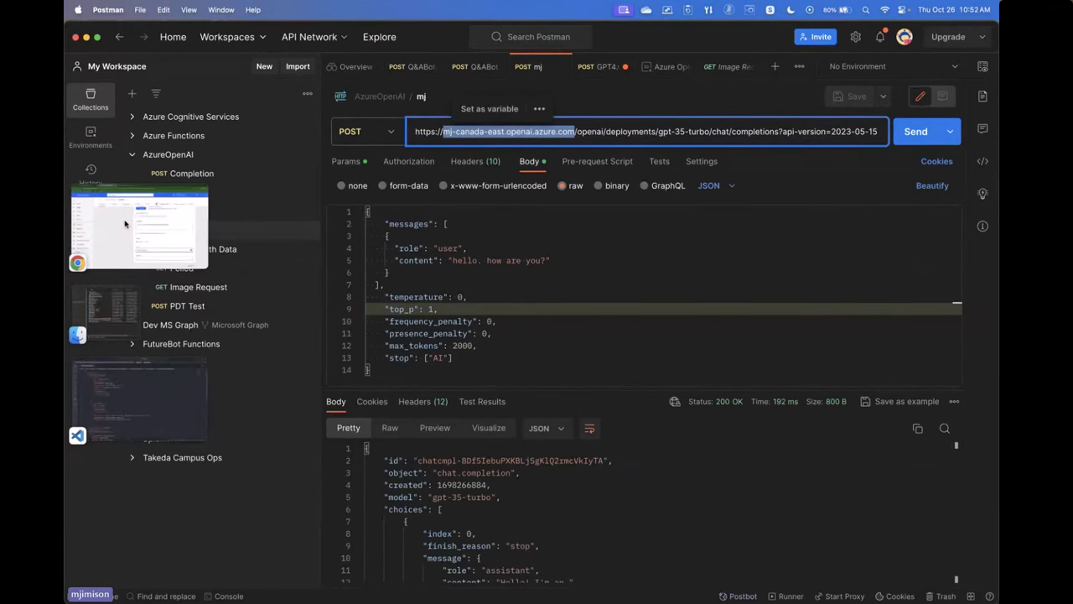
pyautogui.click(138, 244)
pyautogui.write('mj-canada-east.openai.azure.com')
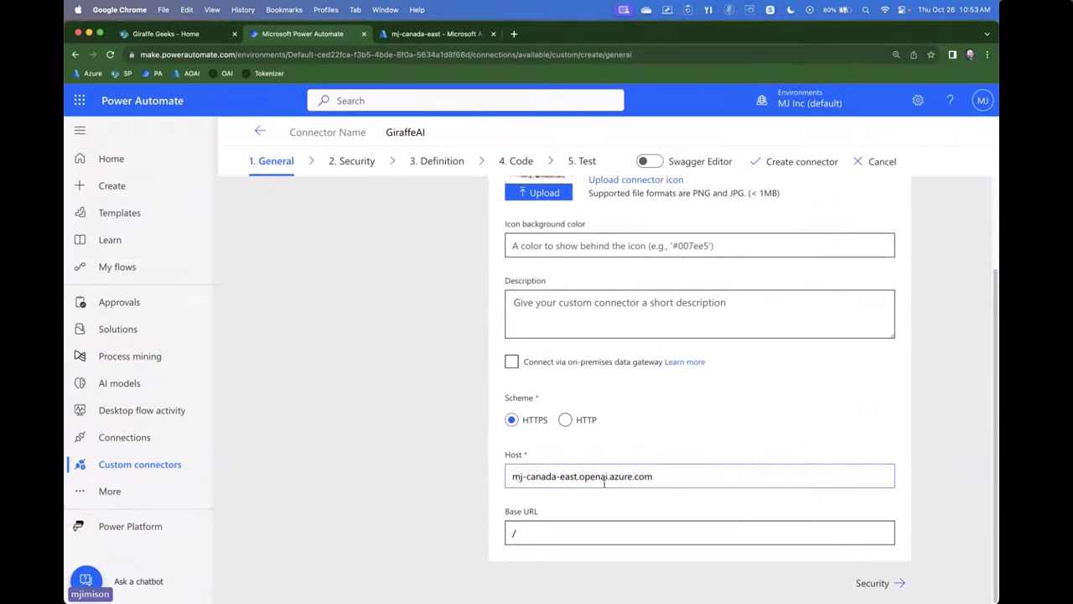
# Set the connector's security to API Key authentication with parameter label "API Key" and parameter name "api-key"
pyautogui.click(876, 581)
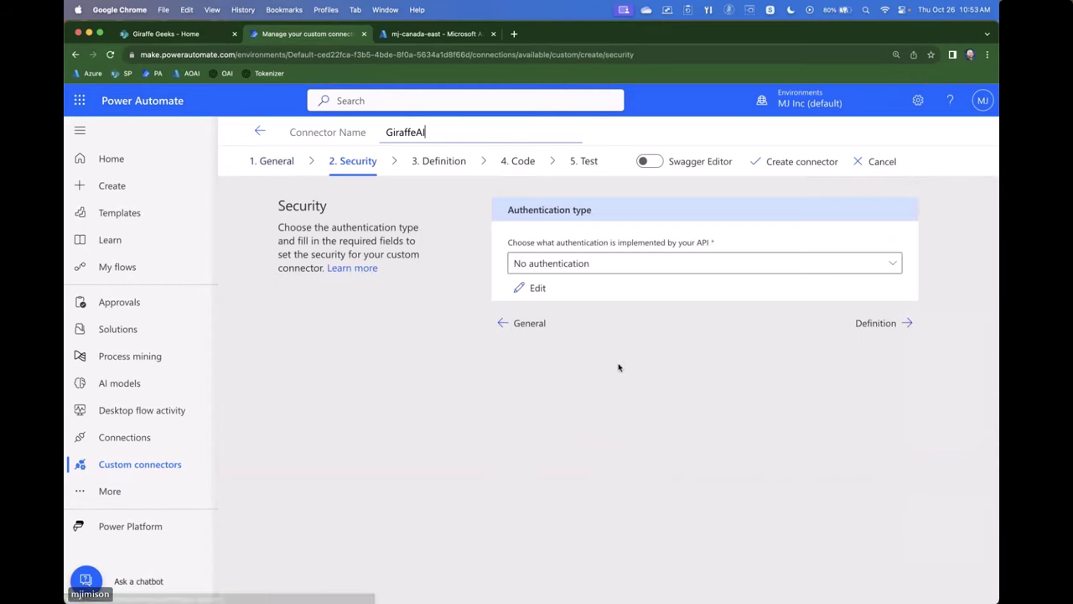
pyautogui.click(625, 267)
pyautogui.click(561, 333)
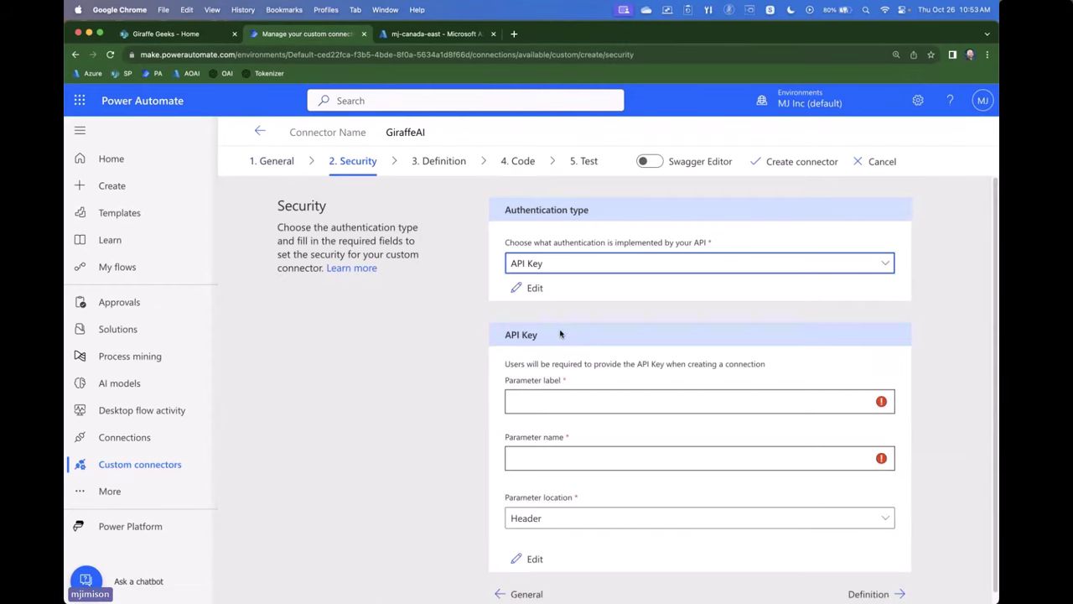
pyautogui.click(570, 407)
pyautogui.write('API ')
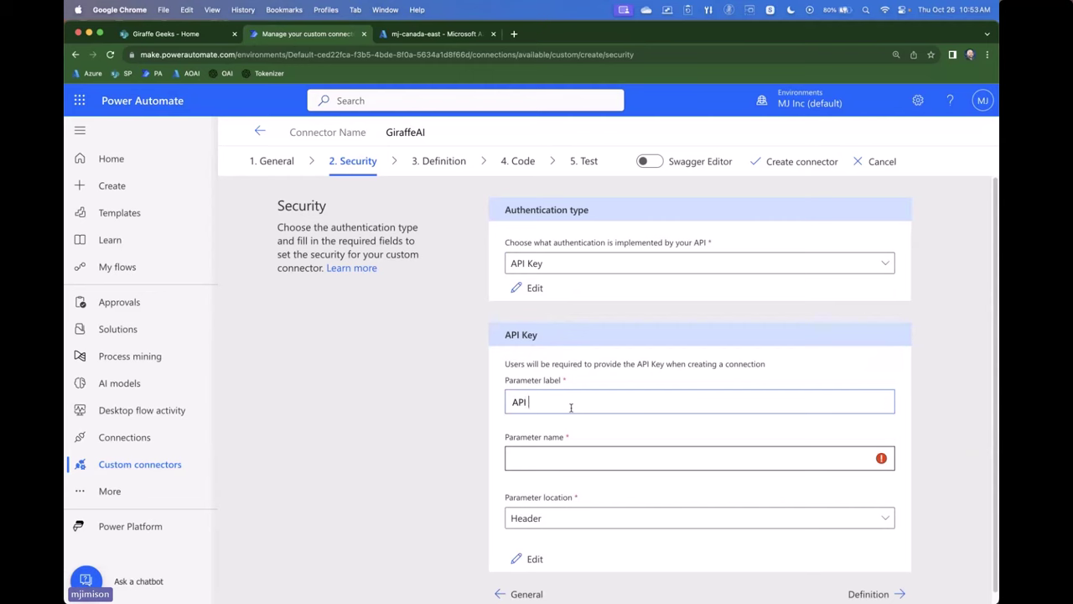
pyautogui.write('Key')
pyautogui.press('Tab')
pyautogui.write('ap')
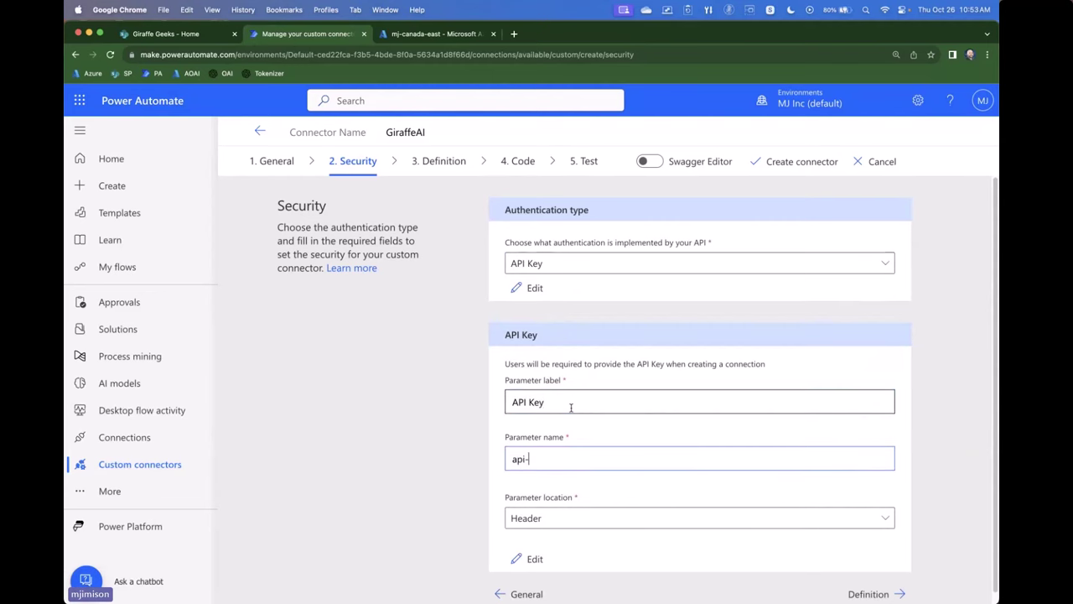
pyautogui.write('i-key')
pyautogui.scroll(-1, 571, 407)
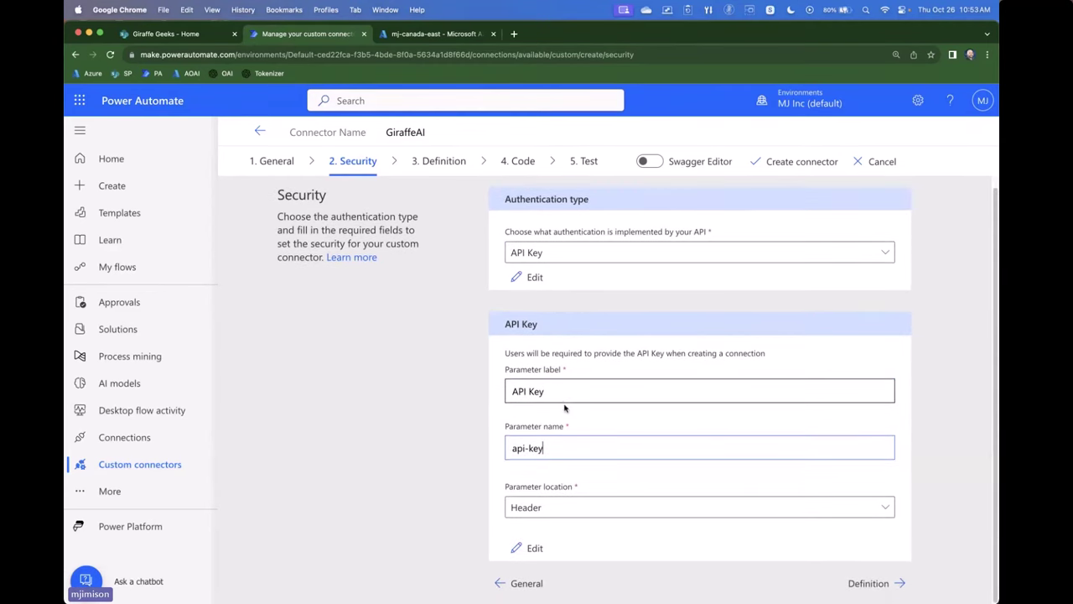
# Add a new action to the connector definition with ChatCompletion as both summary and operation ID
pyautogui.click(872, 583)
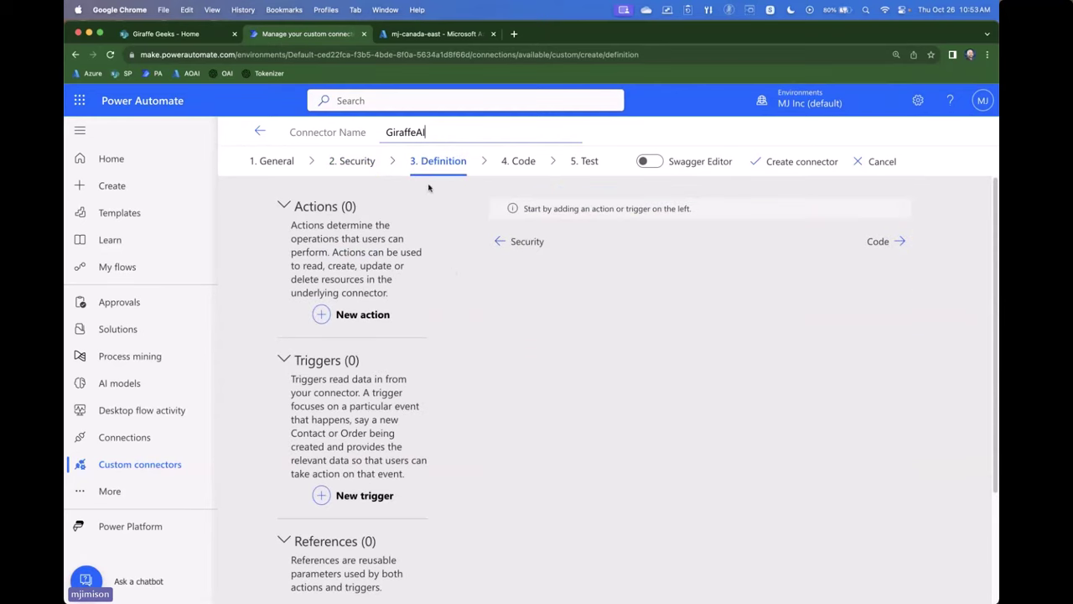
pyautogui.click(369, 314)
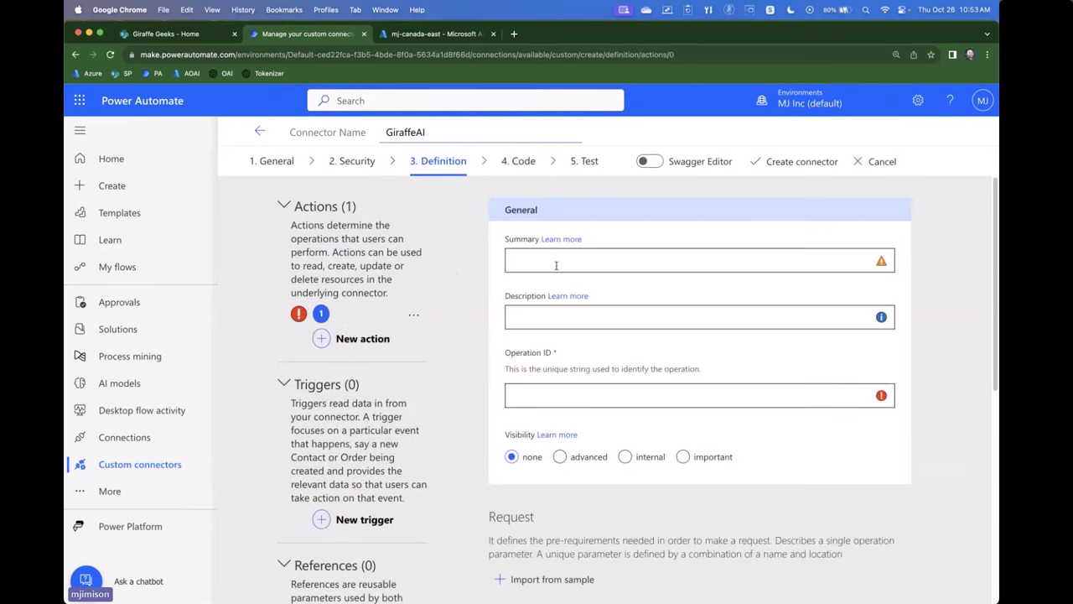
pyautogui.click(556, 265)
pyautogui.write('ChatCompletion')
pyautogui.press('Tab')
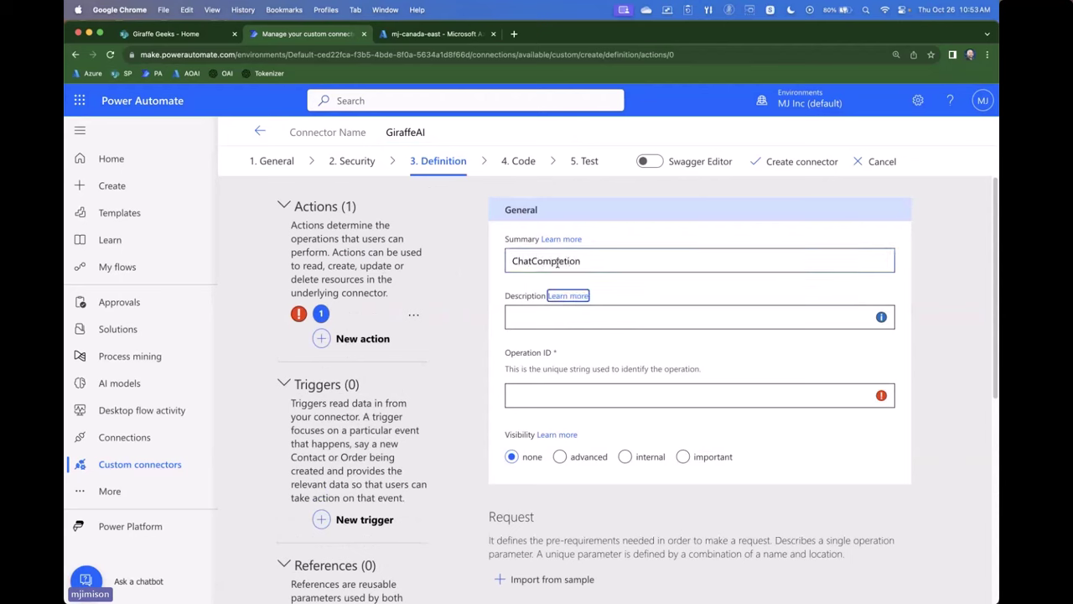
pyautogui.press('Tab')
pyautogui.press('Tab')
pyautogui.write('ChatCo')
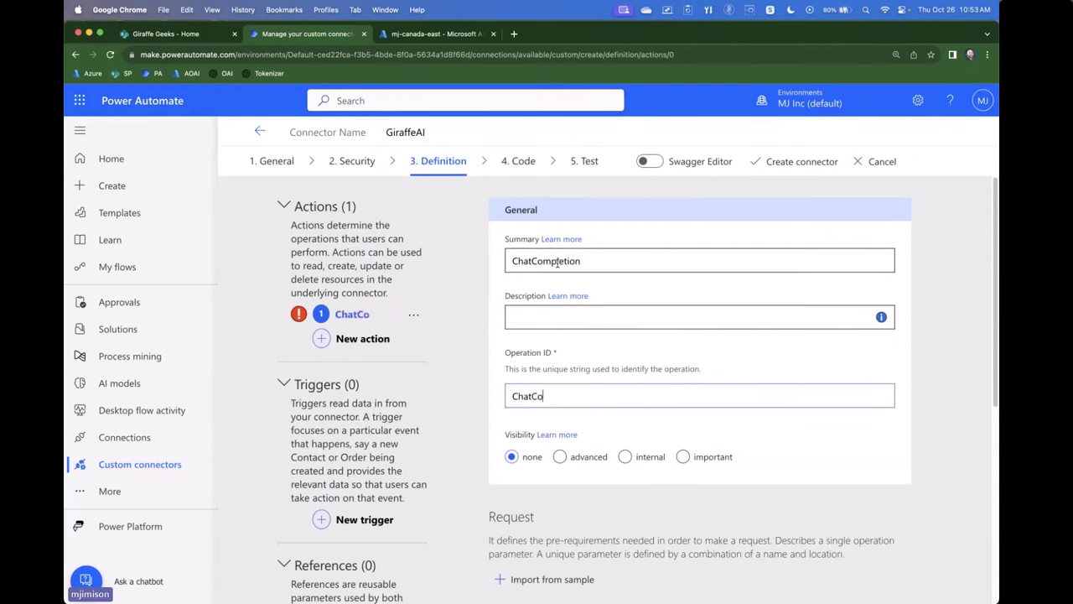
pyautogui.write('mpletion')
# Start a request import from sample with the POST verb and the full URL copied from the mj request in Postman
pyautogui.scroll(-5, 524, 287)
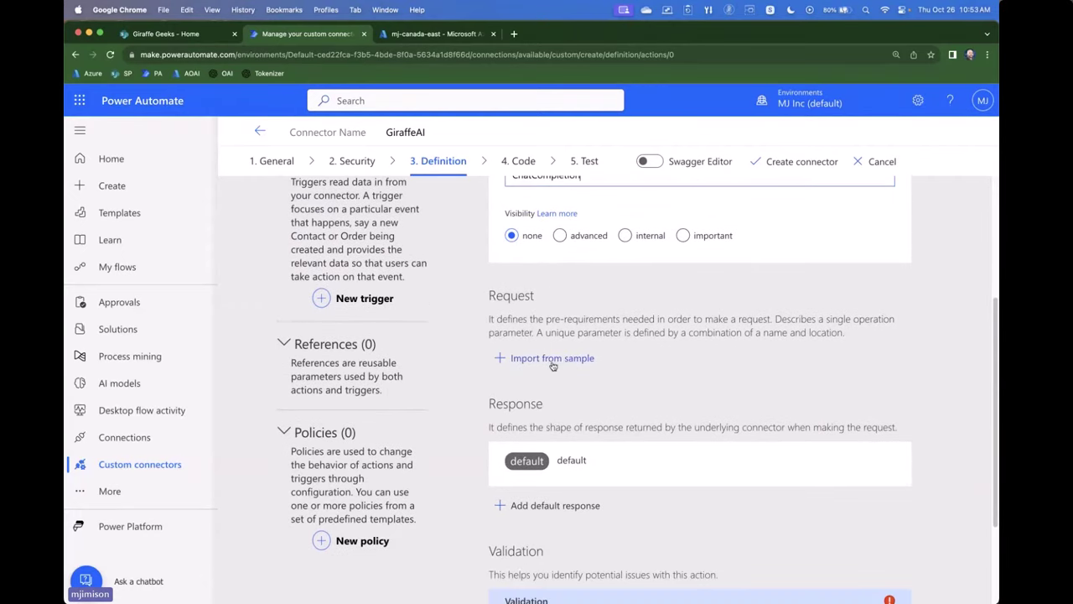
pyautogui.click(553, 358)
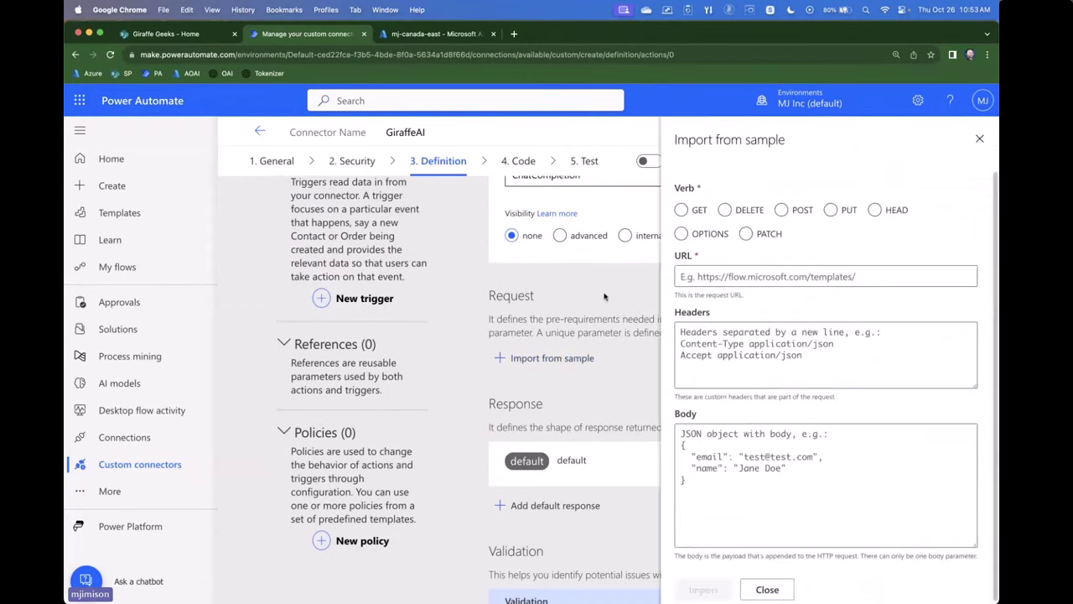
pyautogui.click(782, 209)
pyautogui.scroll(-1, 361, 336)
pyautogui.click(105, 225)
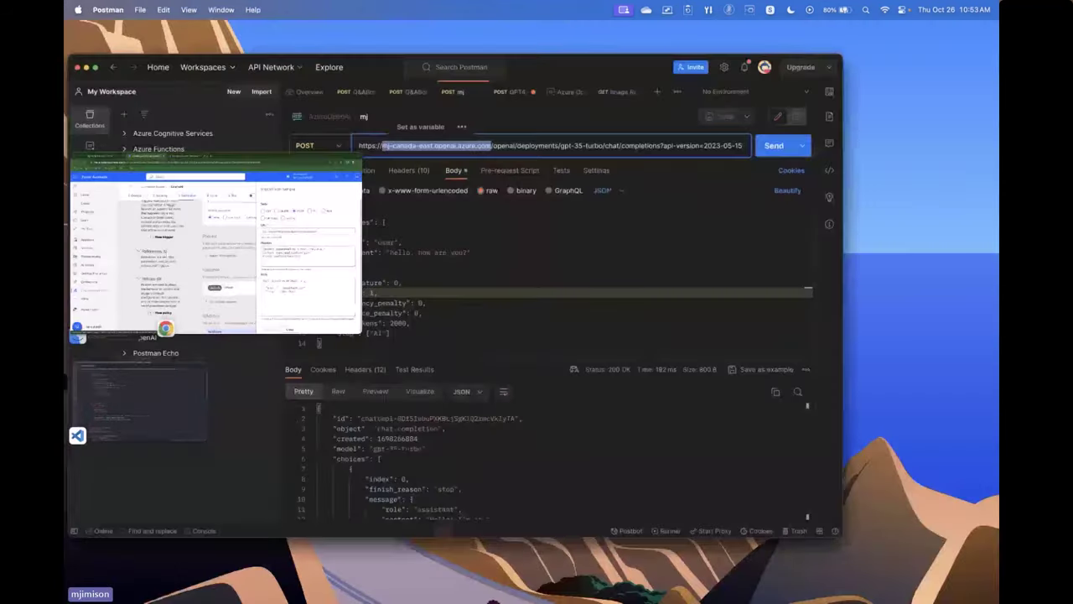
pyautogui.click(584, 132)
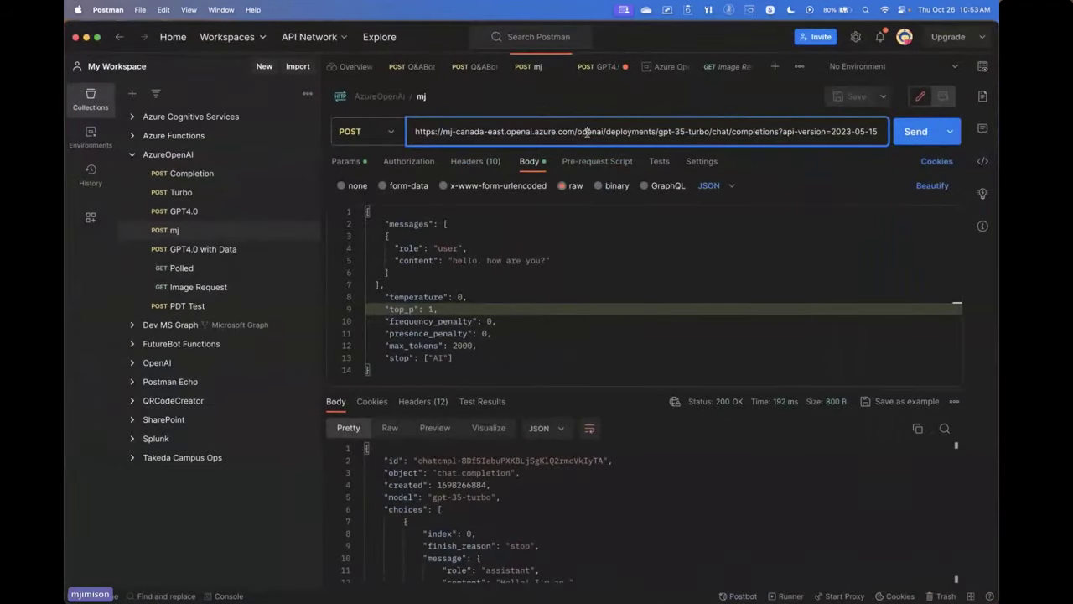
pyautogui.press('super+a')
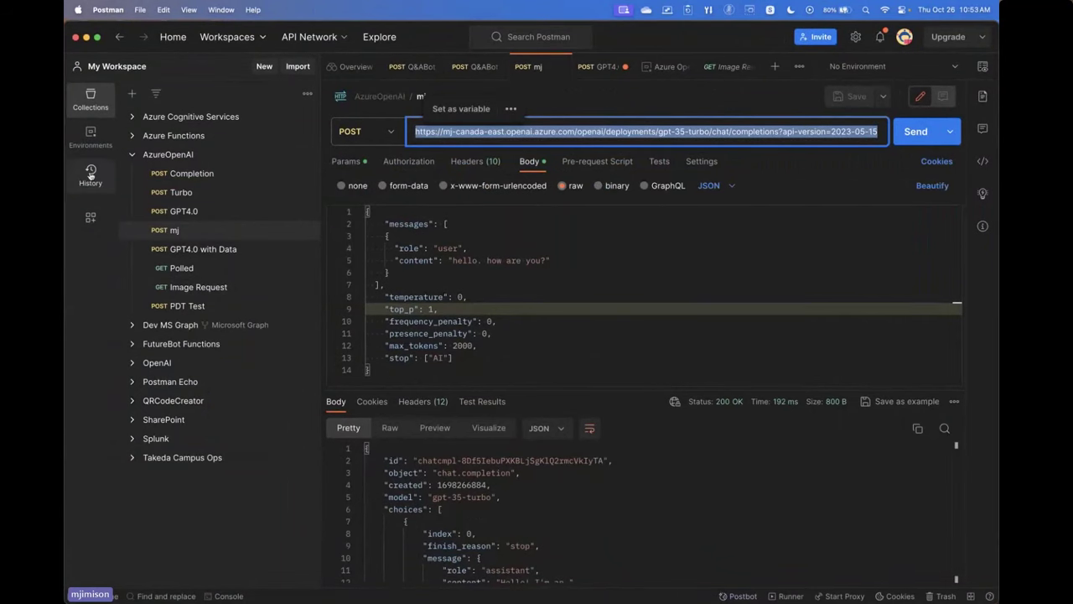
pyautogui.click(101, 243)
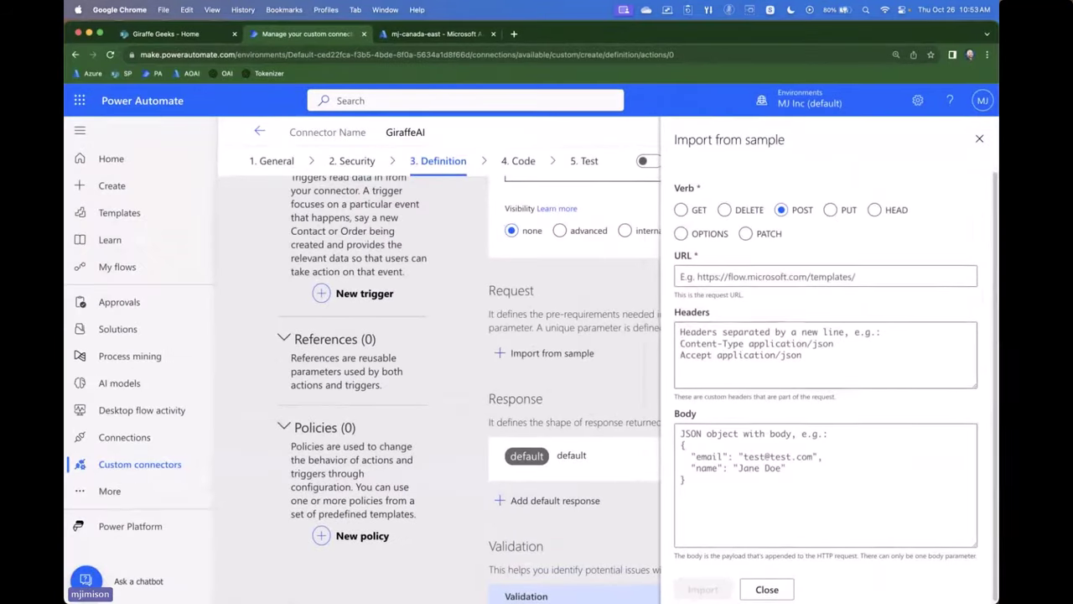
pyautogui.click(759, 283)
pyautogui.press('super+v')
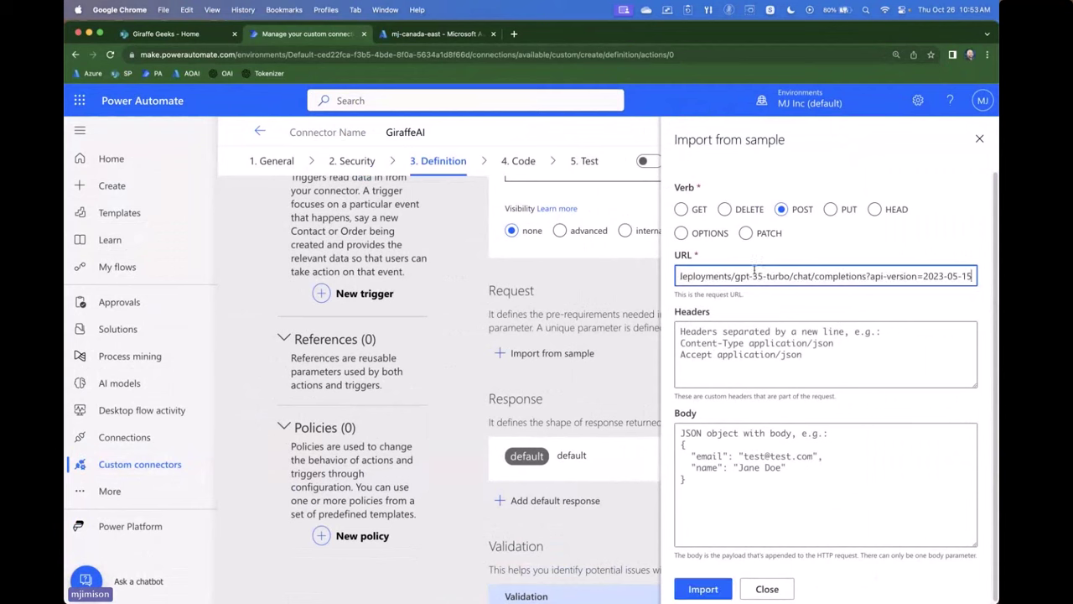
# Replace gpt-35-turbo in the sample request URL with the {model} parameter
pyautogui.moveTo(735, 276); pyautogui.dragTo(792, 276)
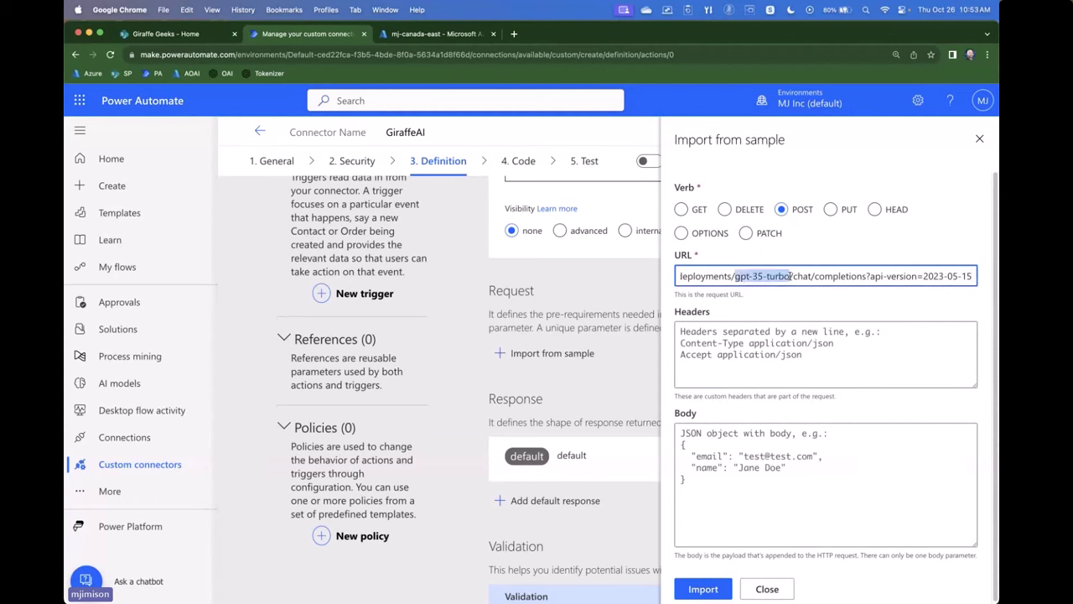
pyautogui.press('BackSpace')
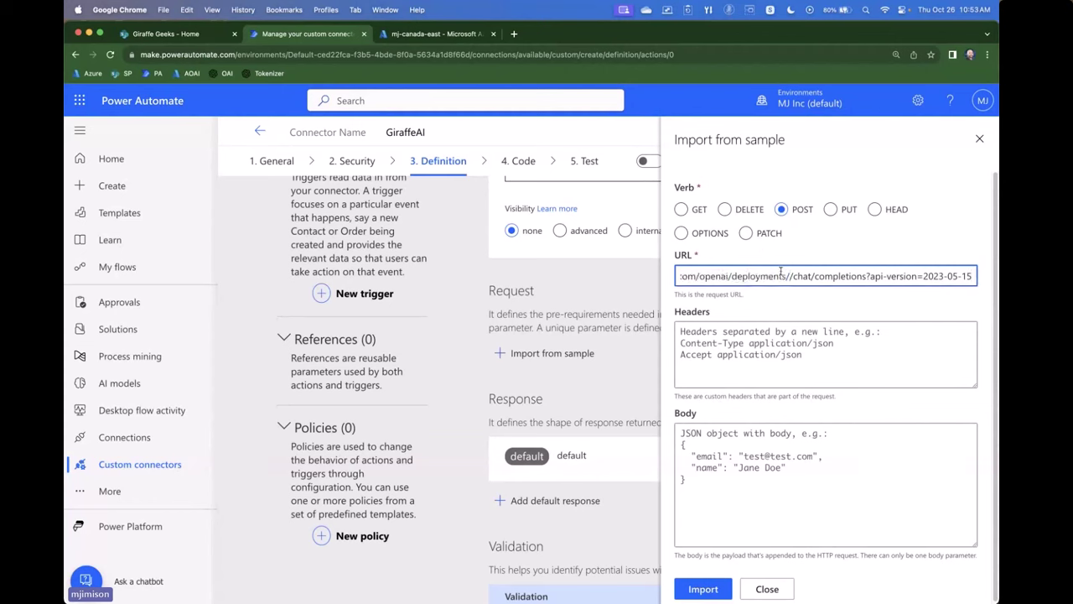
pyautogui.write('{model}')
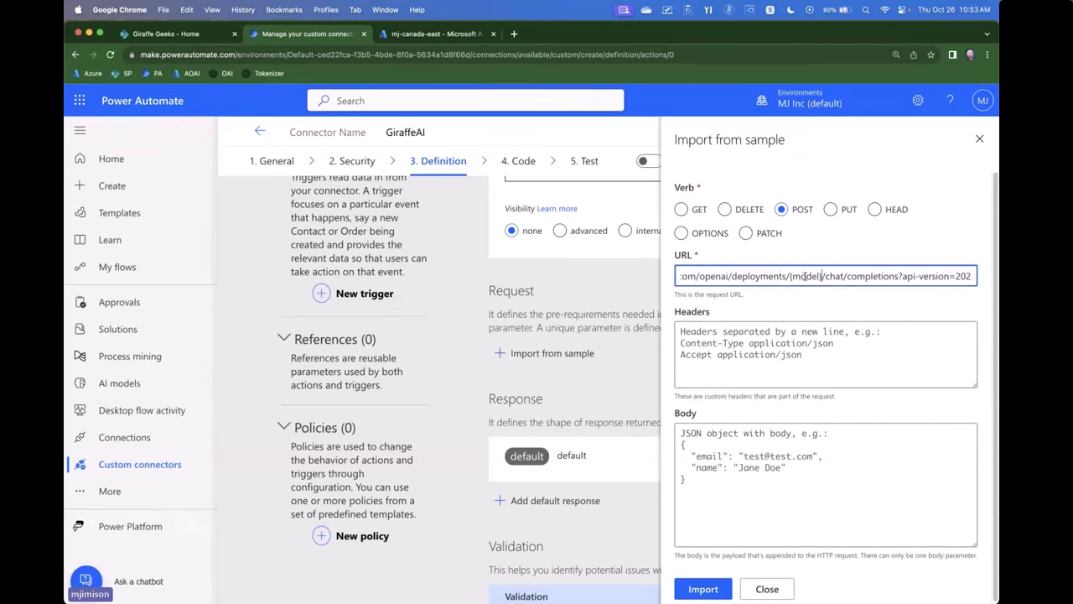
# Add the header "Content-Type application/json" to the sample request
pyautogui.click(757, 335)
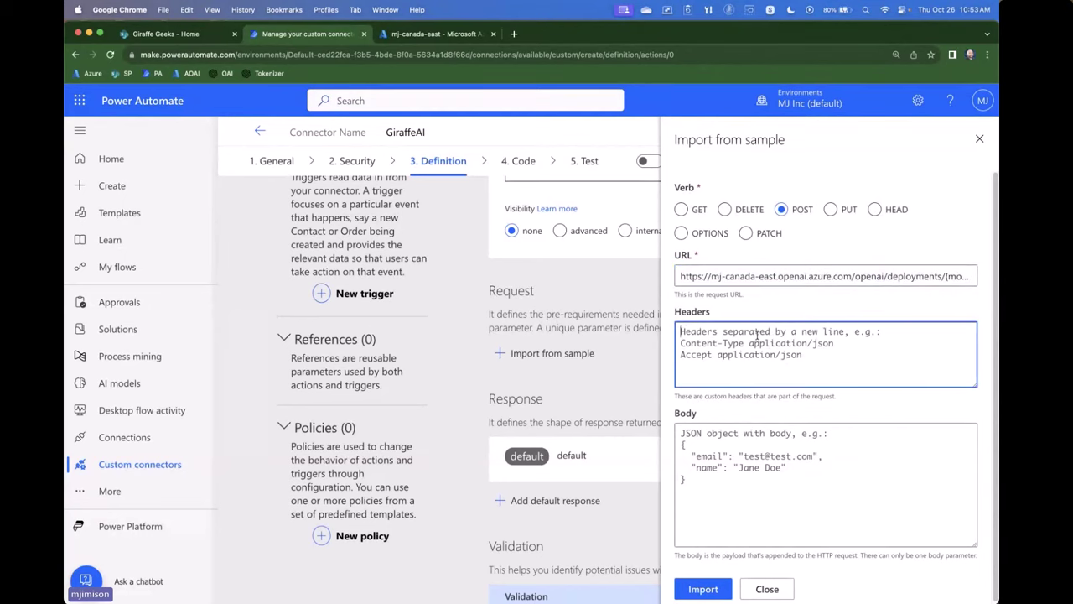
pyautogui.write('Content-Type a')
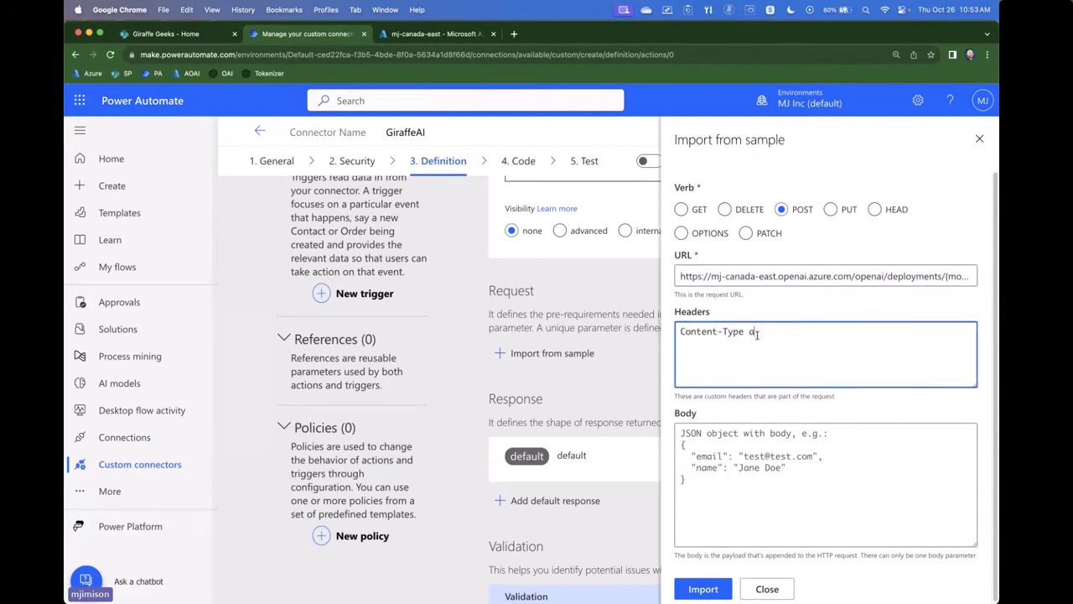
pyautogui.write('pplication/json')
# Copy the JSON body of the mj request from Postman into the sample request body and import the sample
pyautogui.click(126, 226)
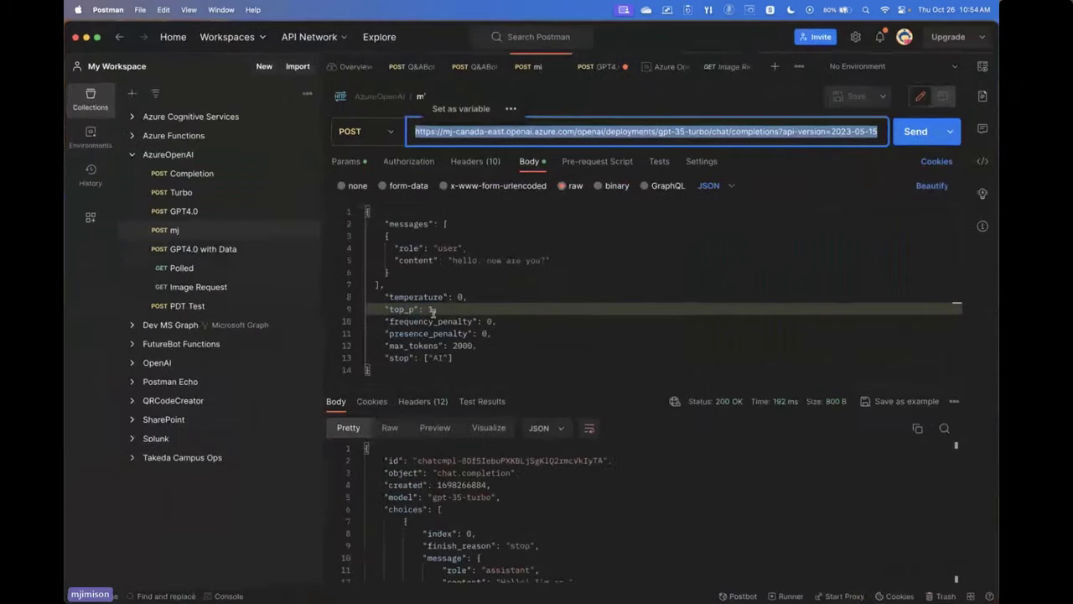
pyautogui.click(415, 322)
pyautogui.press('super+a')
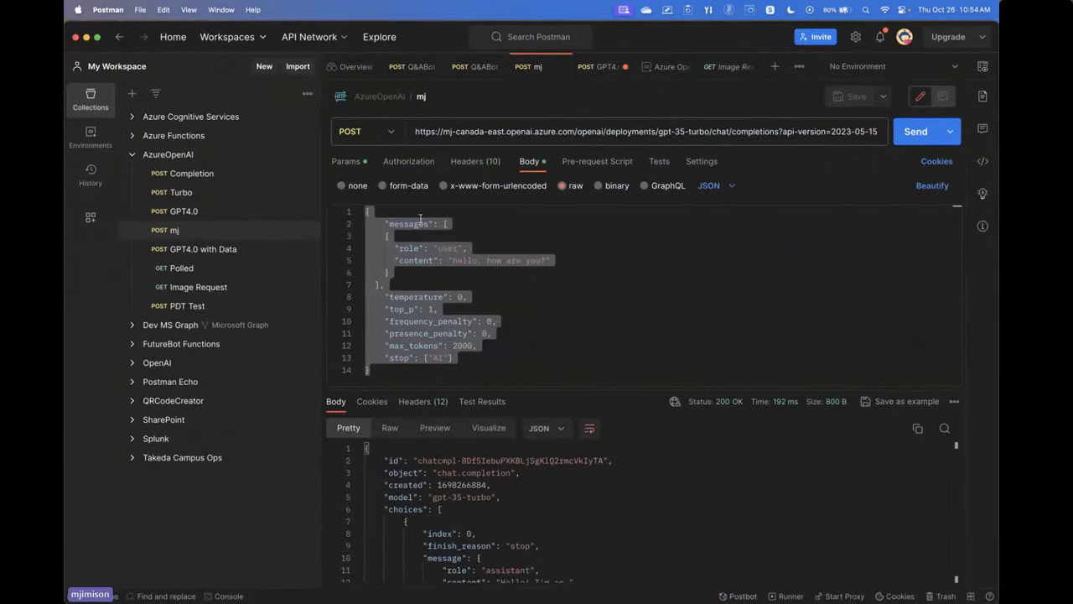
pyautogui.click(117, 269)
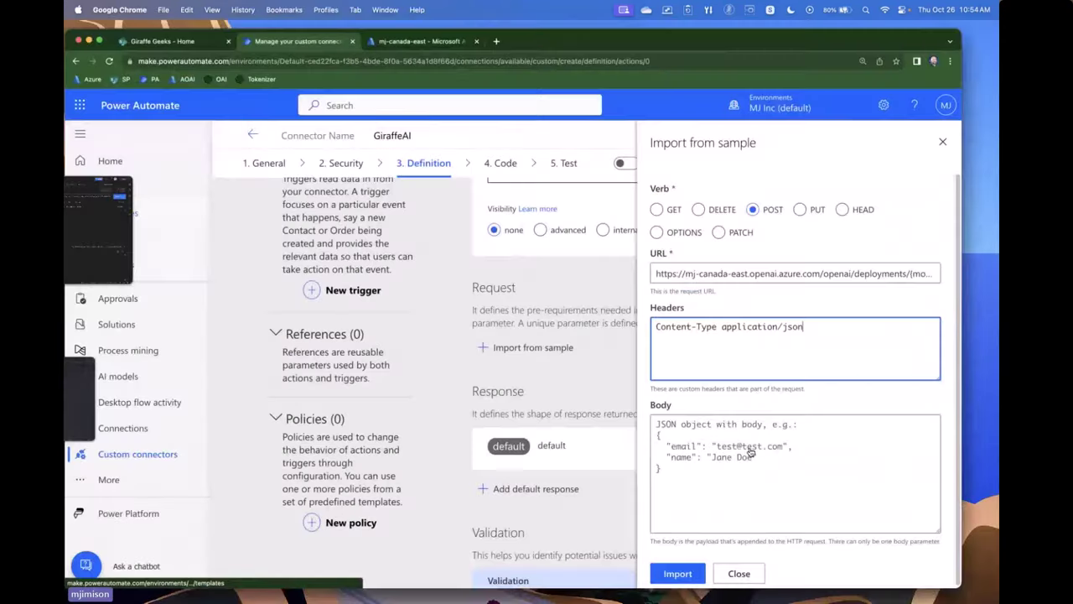
pyautogui.click(766, 451)
pyautogui.press('cmd+v')
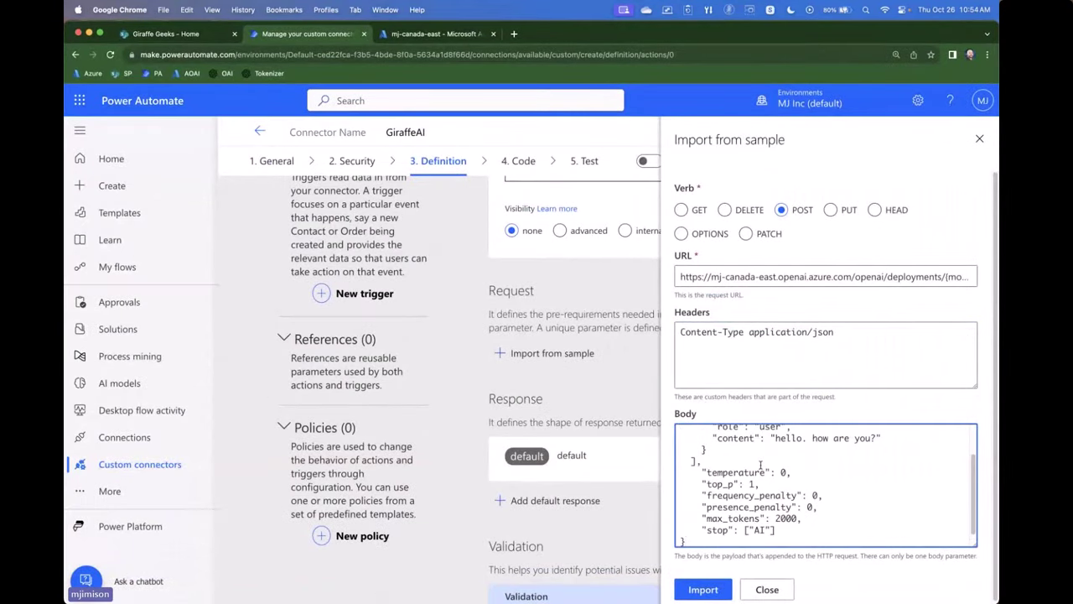
pyautogui.click(704, 590)
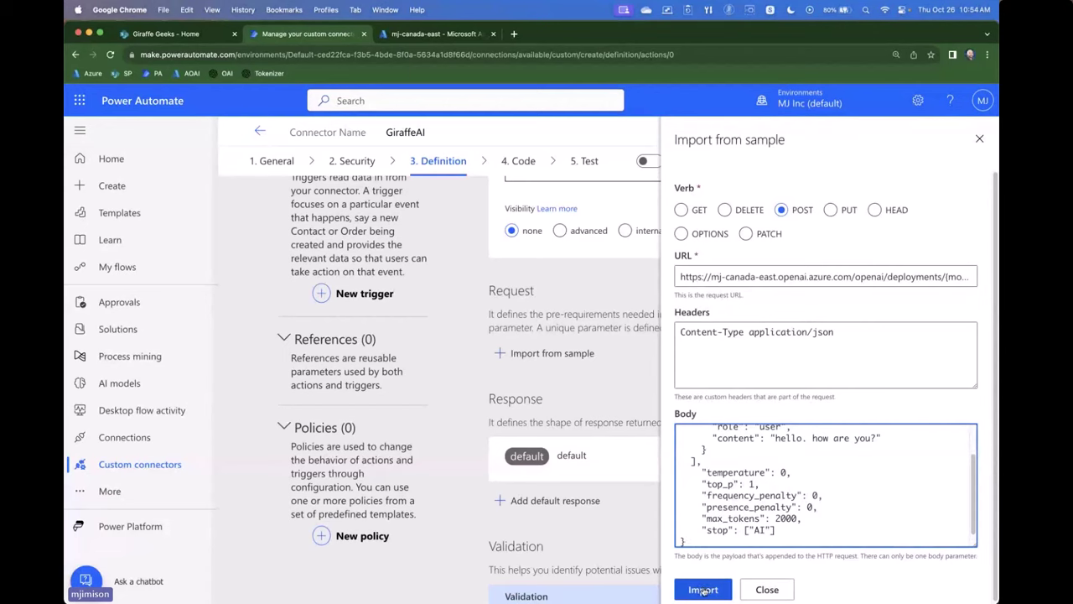
# Edit the model path parameter of the ChatCompletion request and set its dropdown type to Static
pyautogui.scroll(5, 731, 380)
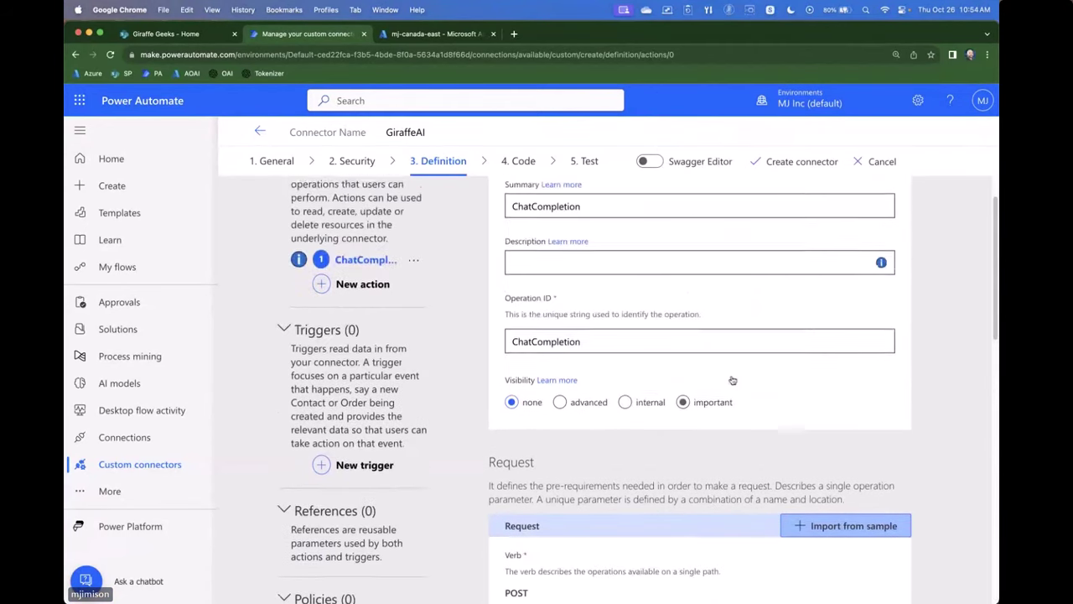
pyautogui.scroll(-6, 792, 423)
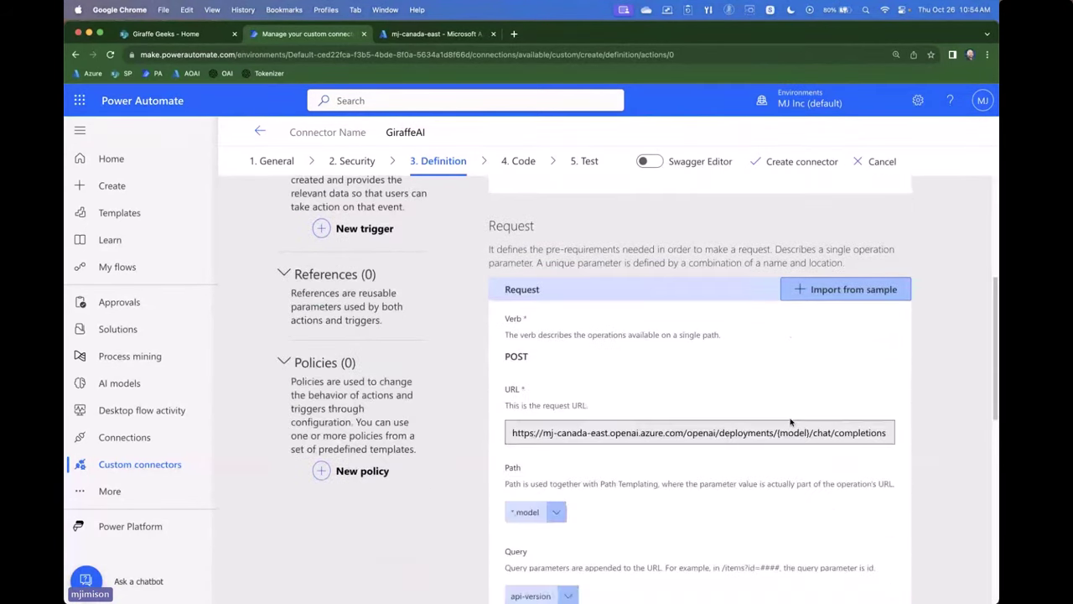
pyautogui.click(555, 331)
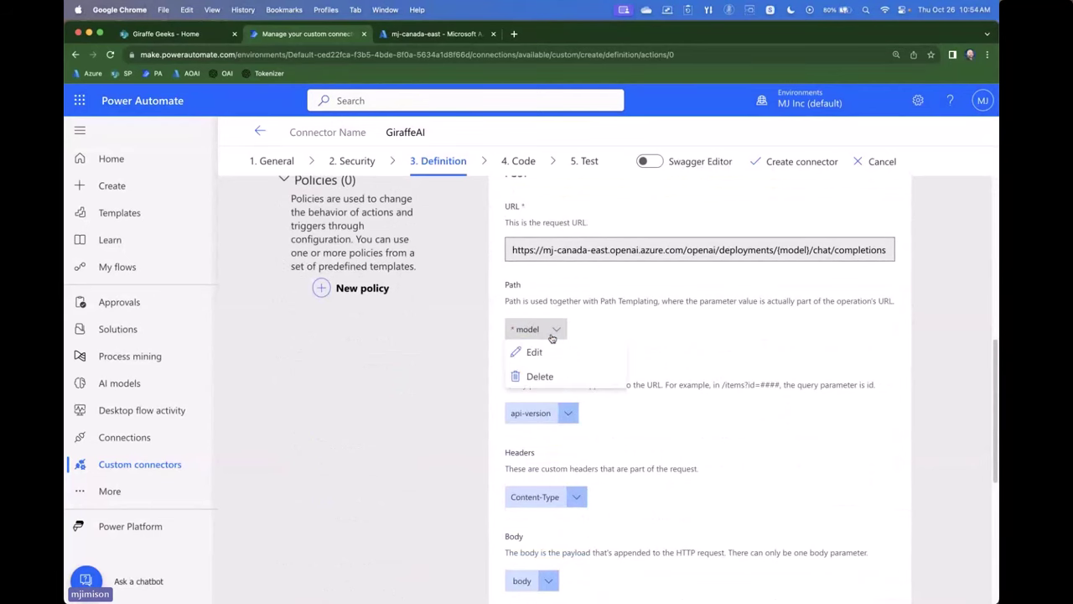
pyautogui.click(537, 352)
pyautogui.scroll(-3, 578, 378)
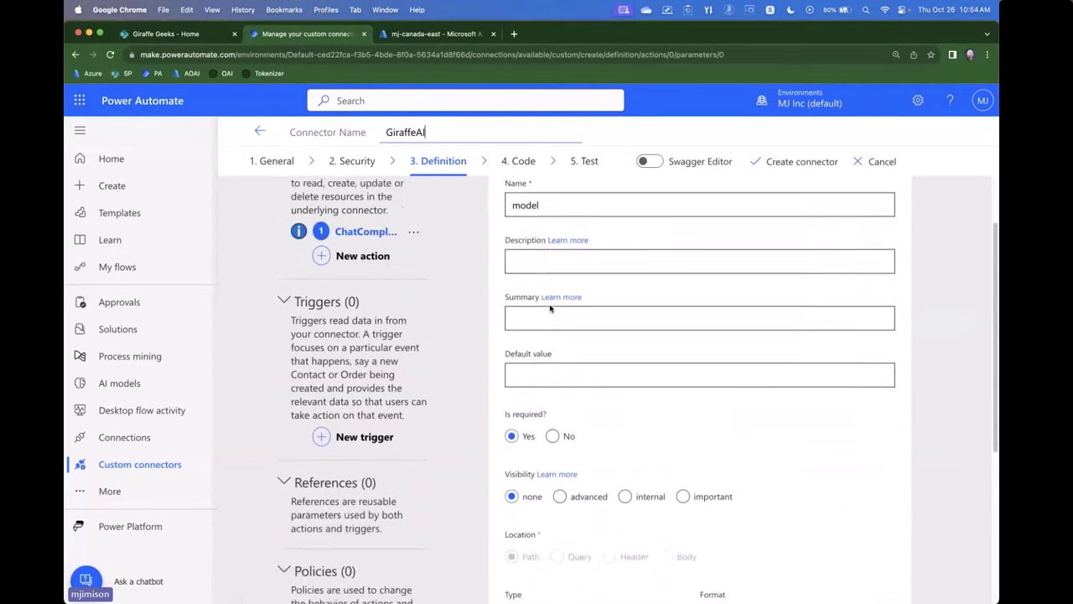
pyautogui.scroll(2, 582, 384)
pyautogui.scroll(-3, 605, 408)
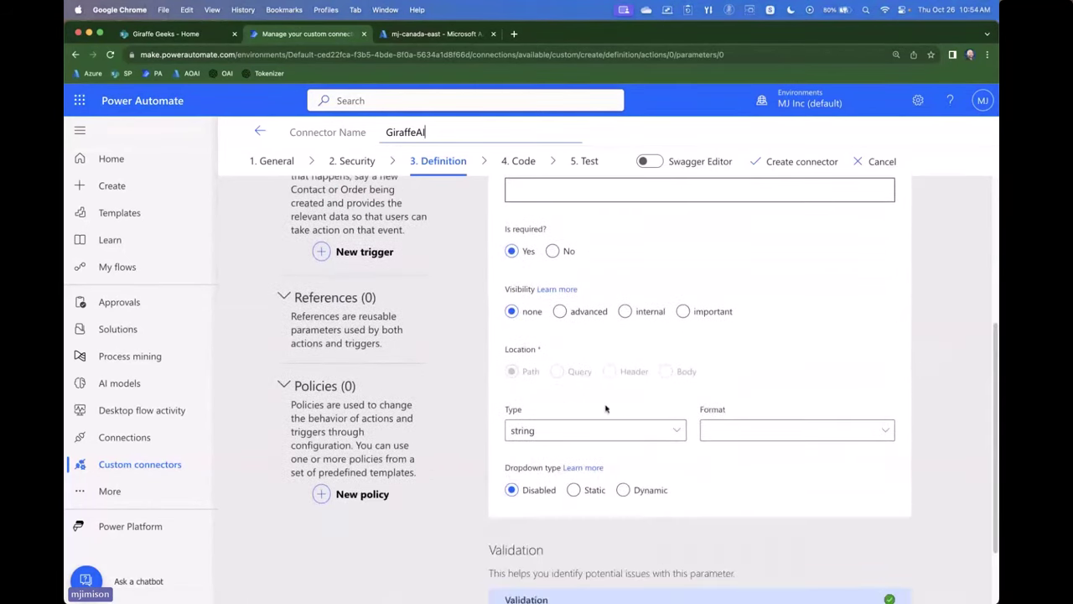
pyautogui.click(575, 490)
# Enter gpt-35-turbo,gpt-35-turbo-16k,gpt-4,gpt-4-32k as the model parameter's static values and return to the action definition
pyautogui.click(559, 544)
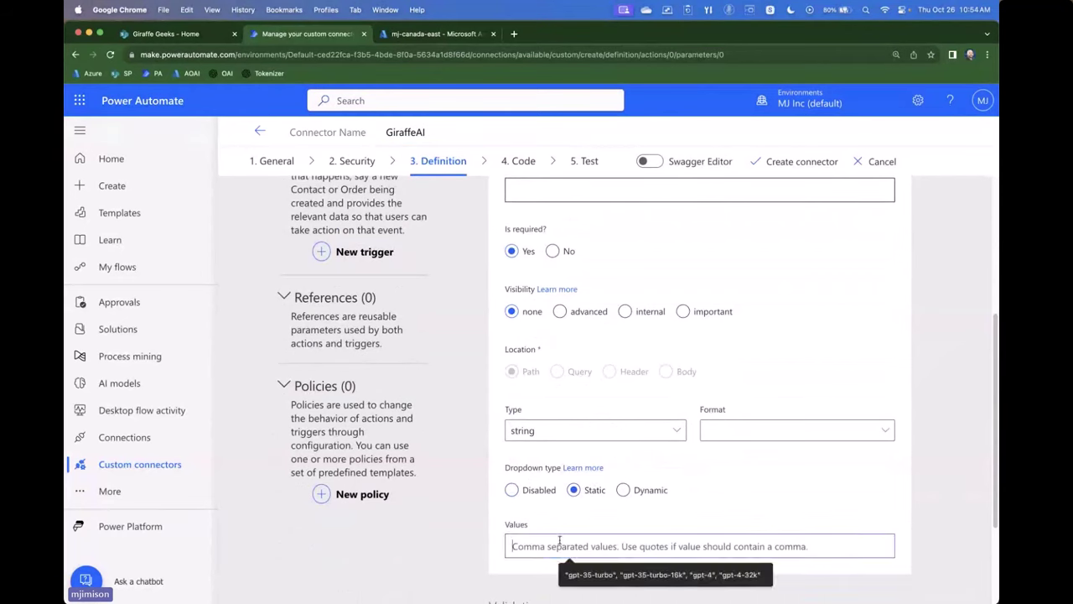
pyautogui.write('gpt-35-t')
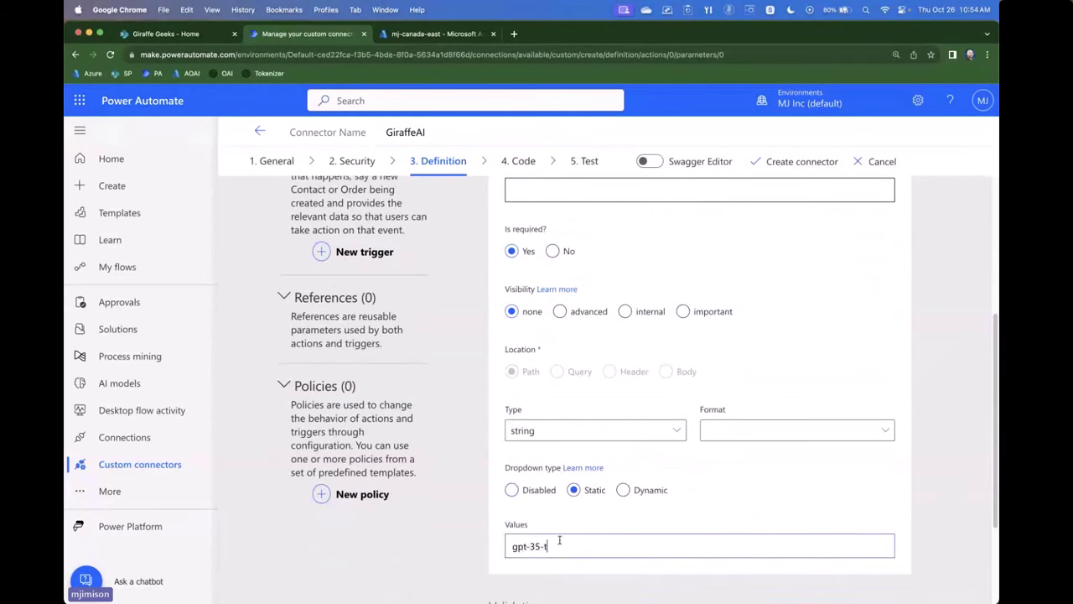
pyautogui.write('urbo,gpt-35-turbo-16k,g')
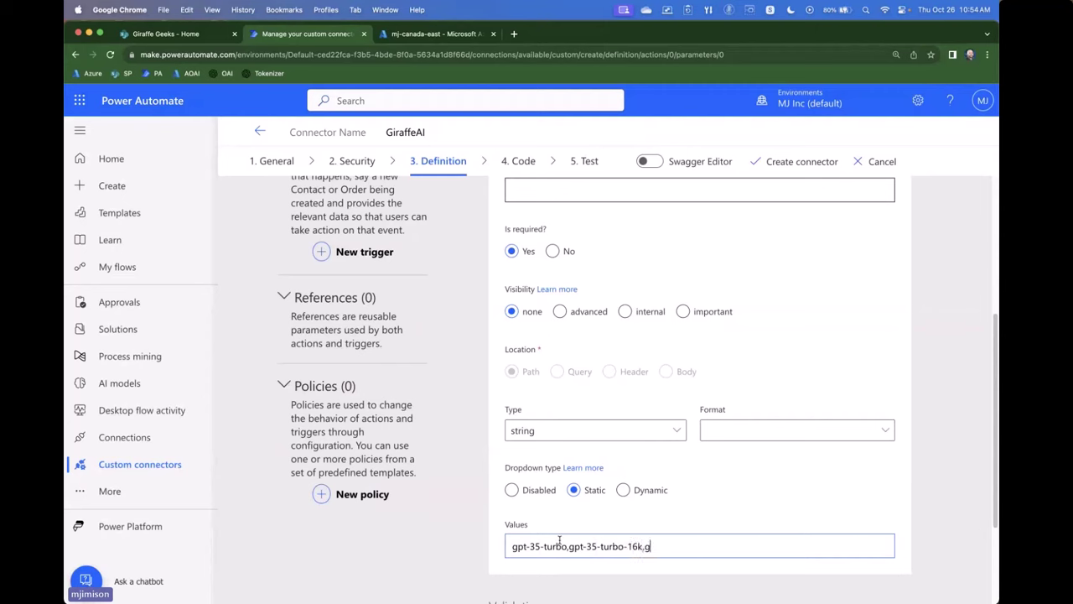
pyautogui.write('pt-4,gpt-4-32k')
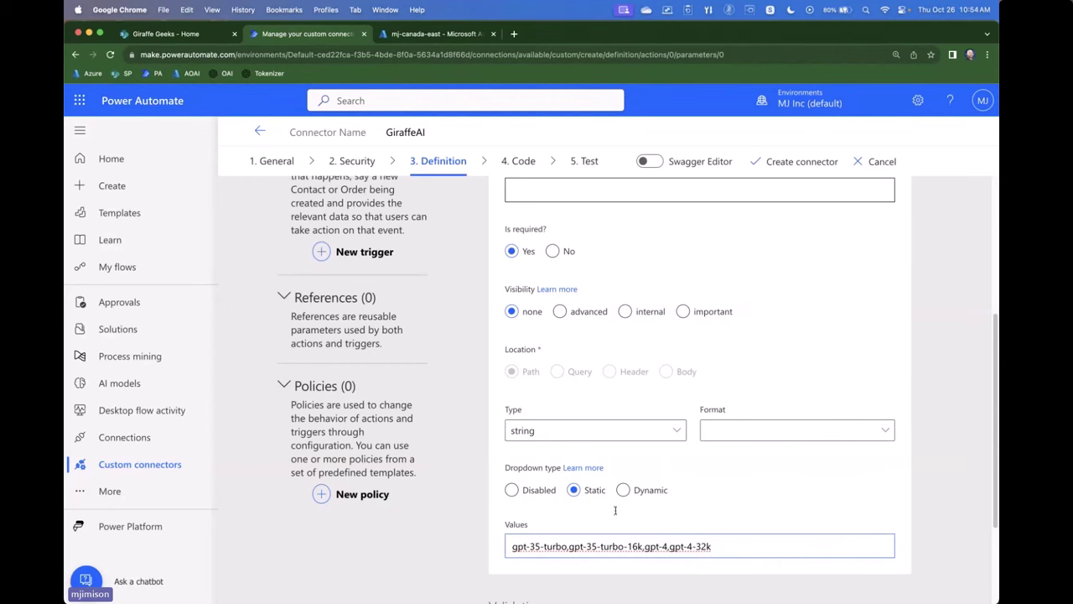
pyautogui.scroll(-1, 616, 507)
pyautogui.scroll(10, 679, 402)
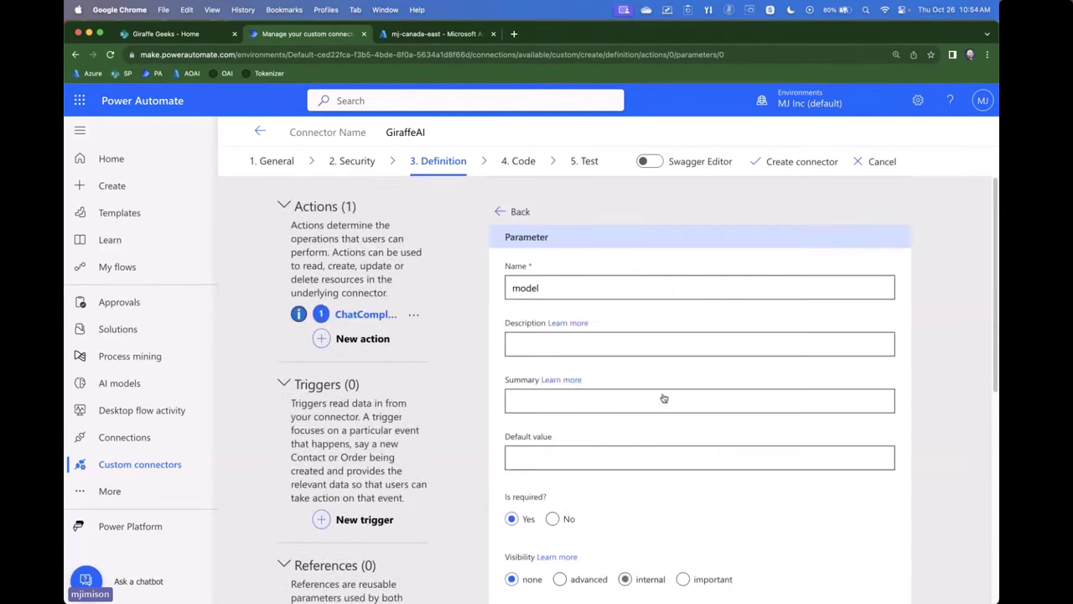
pyautogui.click(517, 213)
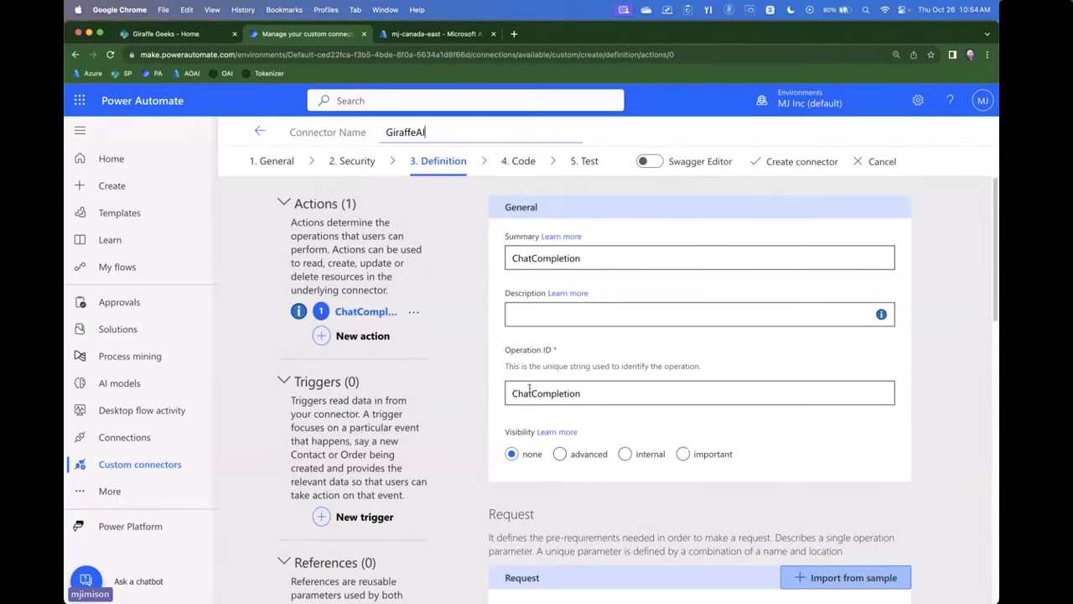
# Set the default value of the api-version query parameter to 2023-05-15
pyautogui.scroll(-5, 546, 426)
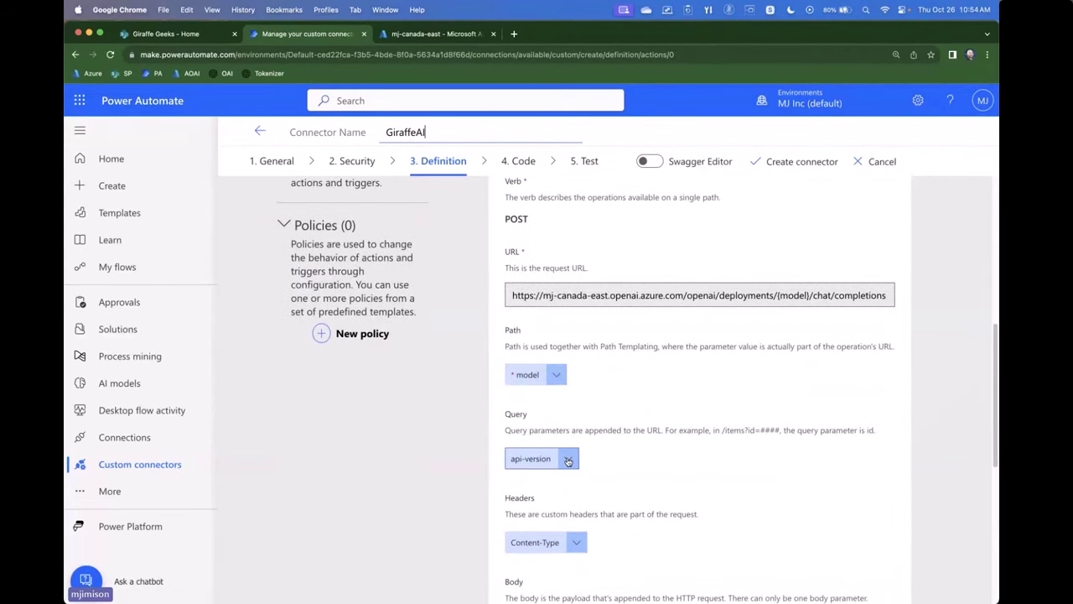
pyautogui.click(568, 457)
pyautogui.click(544, 480)
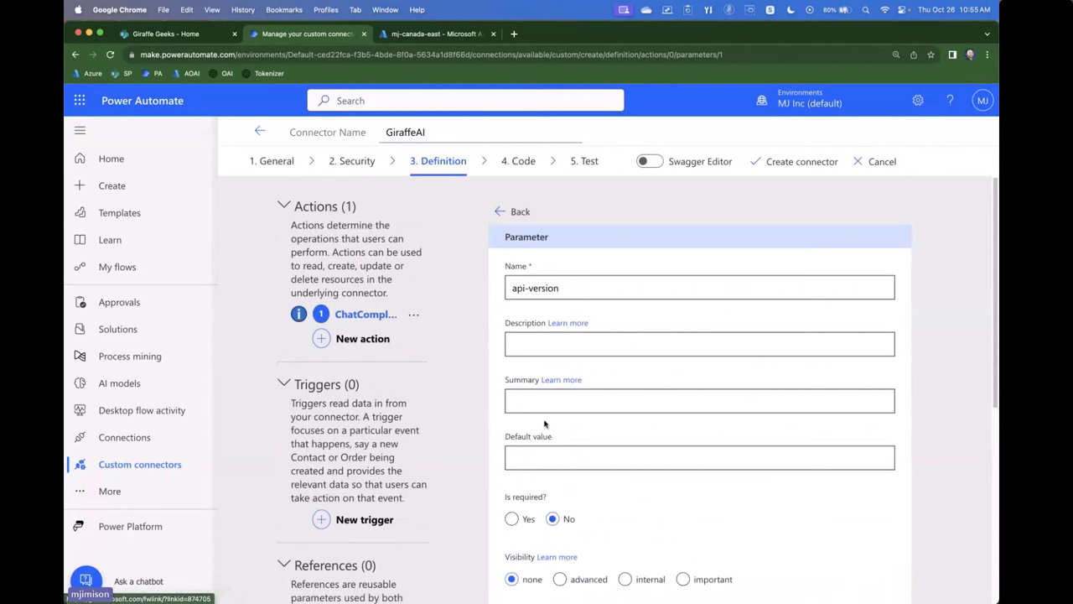
pyautogui.click(575, 457)
pyautogui.write('2023-')
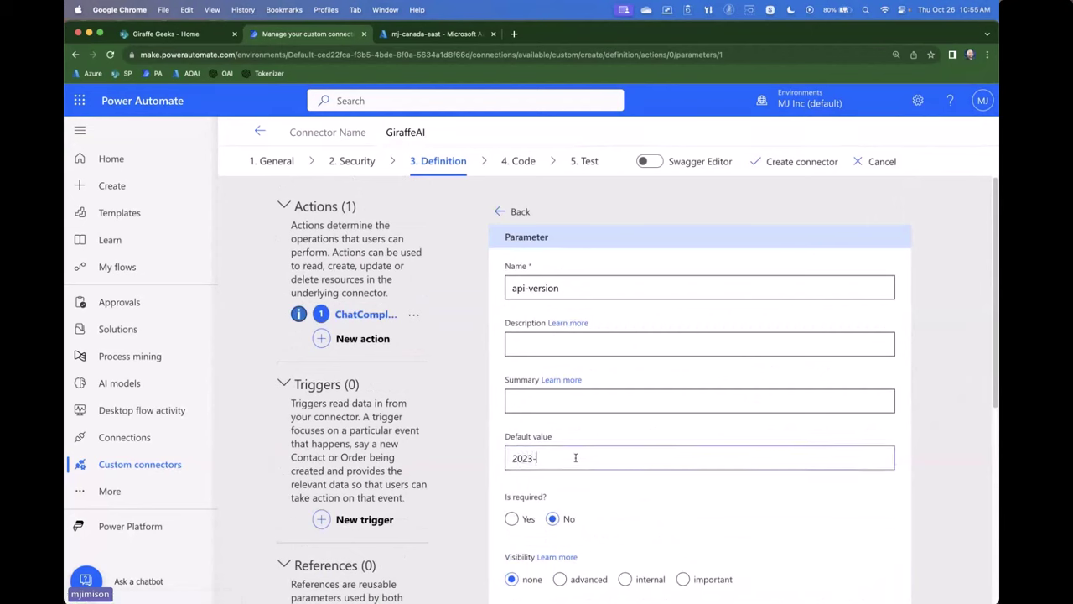
pyautogui.write('05-15')
# Make the api-version parameter required with advanced visibility and return to the action definition
pyautogui.scroll(-1, 570, 448)
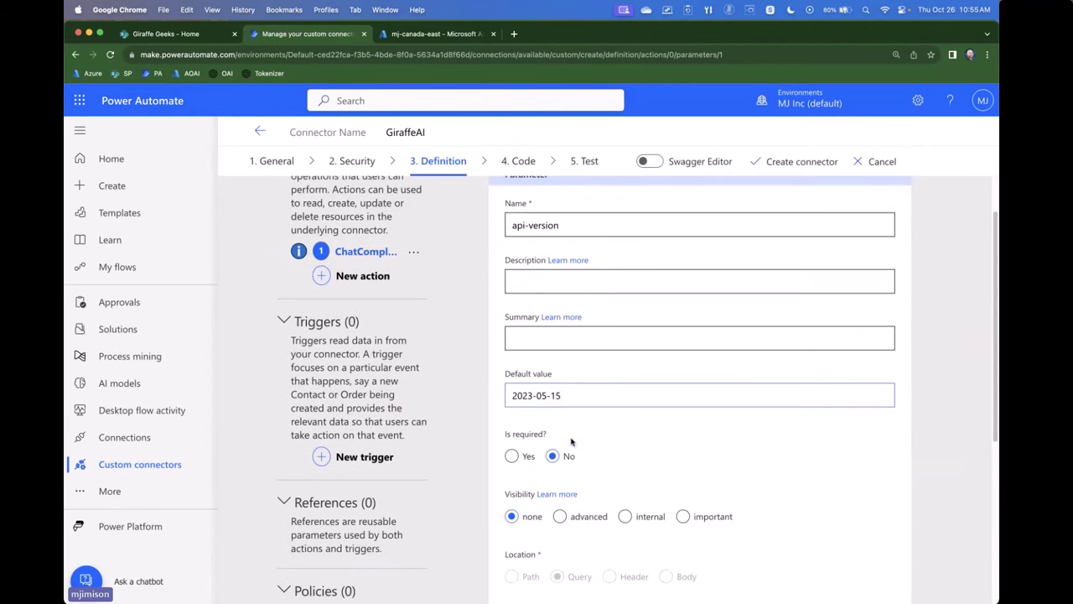
pyautogui.click(512, 452)
pyautogui.click(623, 512)
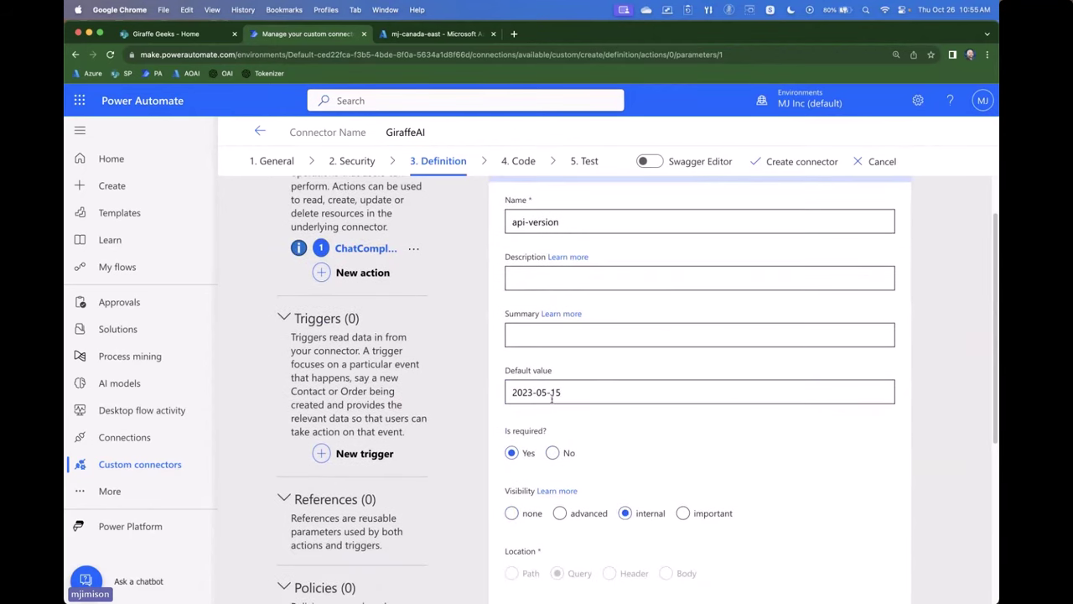
pyautogui.click(559, 512)
pyautogui.scroll(-3, 635, 419)
pyautogui.scroll(4, 635, 413)
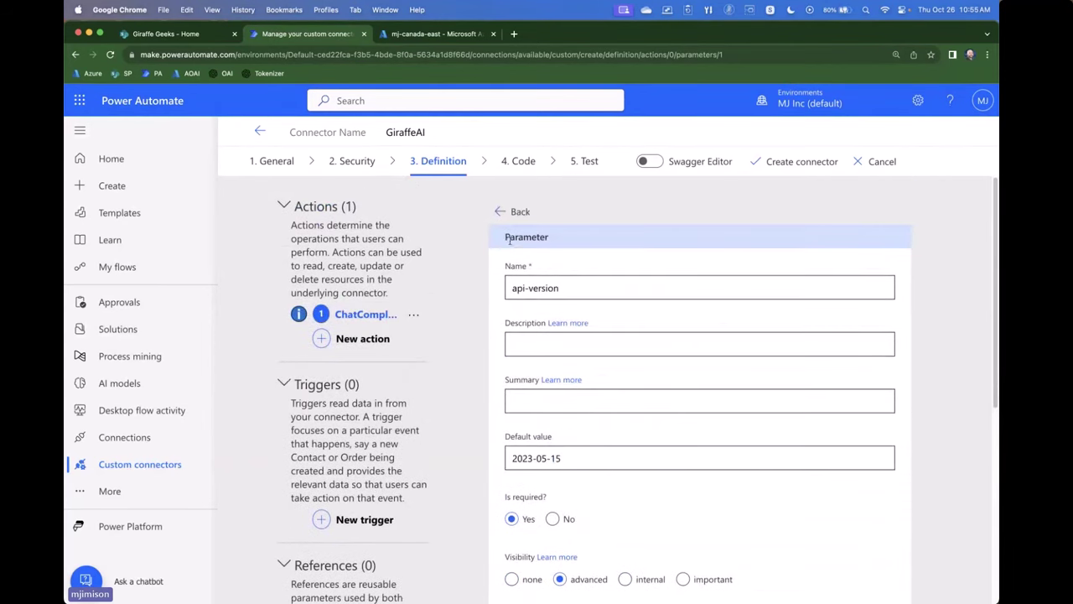
pyautogui.click(499, 211)
# Give the Content-Type header the default value application/json and make it required with internal visibility
pyautogui.scroll(-10, 573, 403)
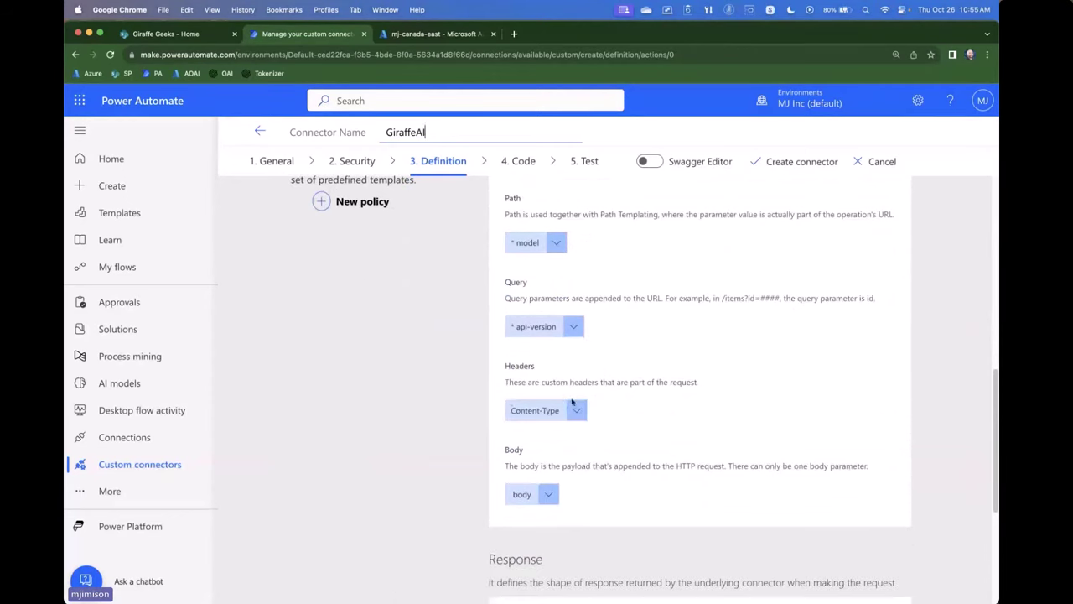
pyautogui.click(576, 409)
pyautogui.click(526, 434)
pyautogui.click(560, 448)
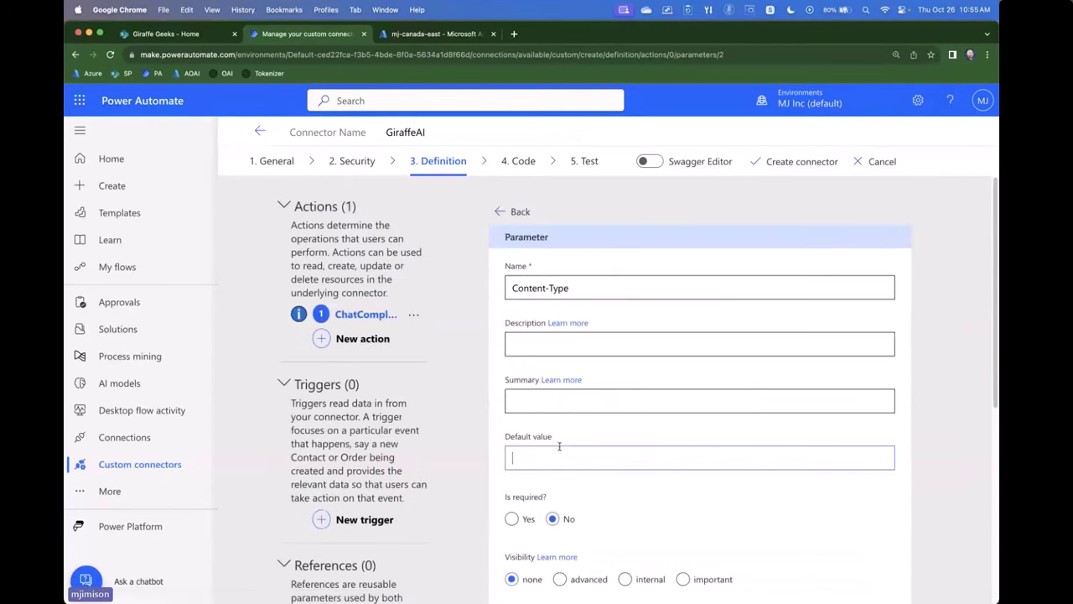
pyautogui.write('application/json')
pyautogui.click(511, 518)
pyautogui.scroll(-3, 530, 504)
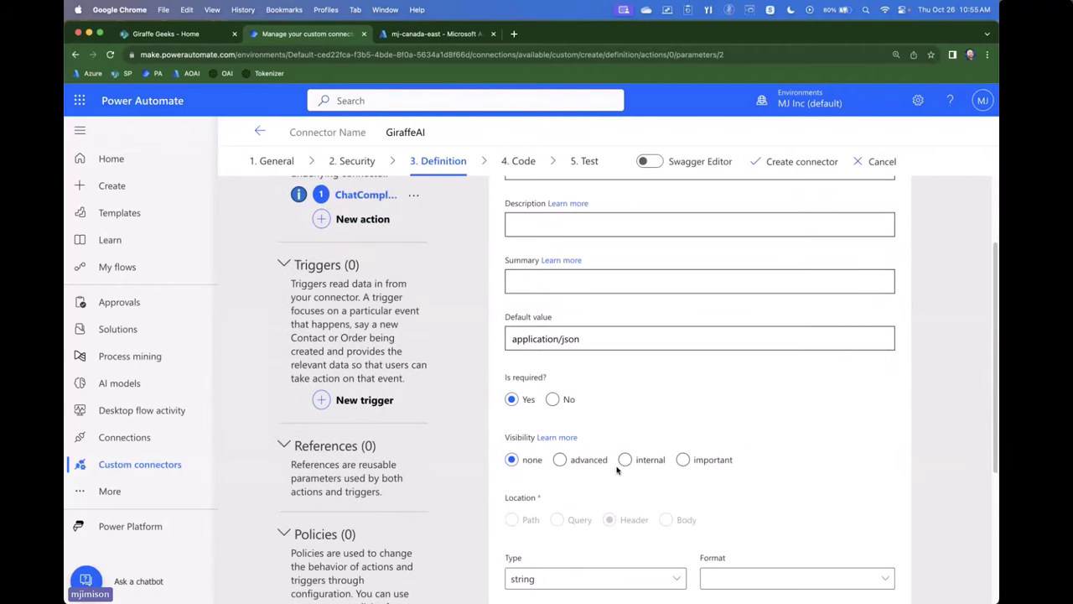
pyautogui.click(624, 460)
pyautogui.scroll(2, 621, 373)
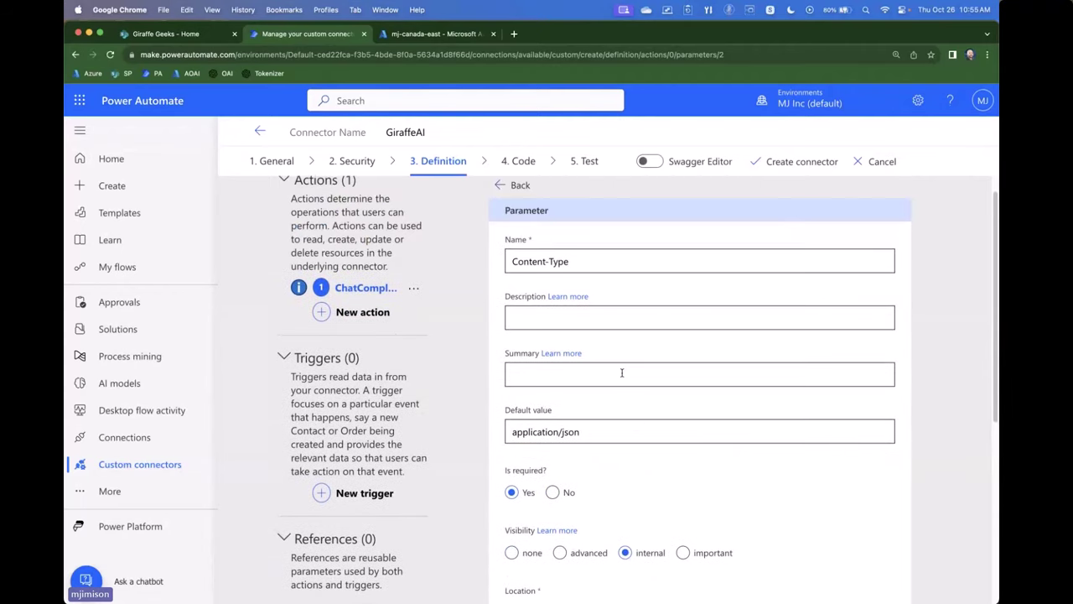
pyautogui.click(501, 186)
# Make the body parameter of the request required
pyautogui.scroll(-10, 611, 371)
pyautogui.scroll(-10, 611, 372)
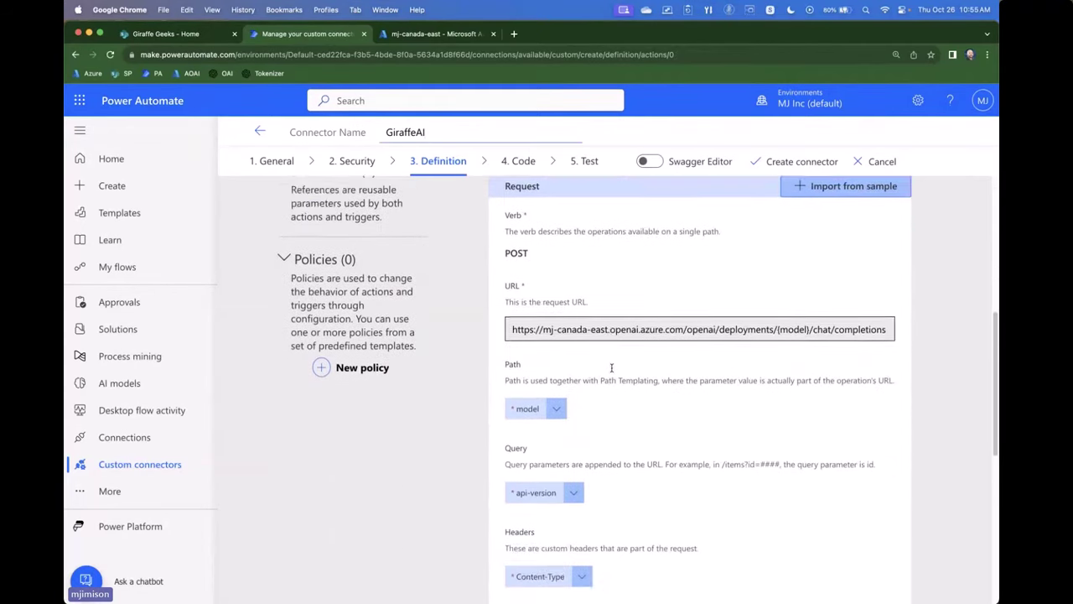
pyautogui.click(548, 291)
pyautogui.click(535, 315)
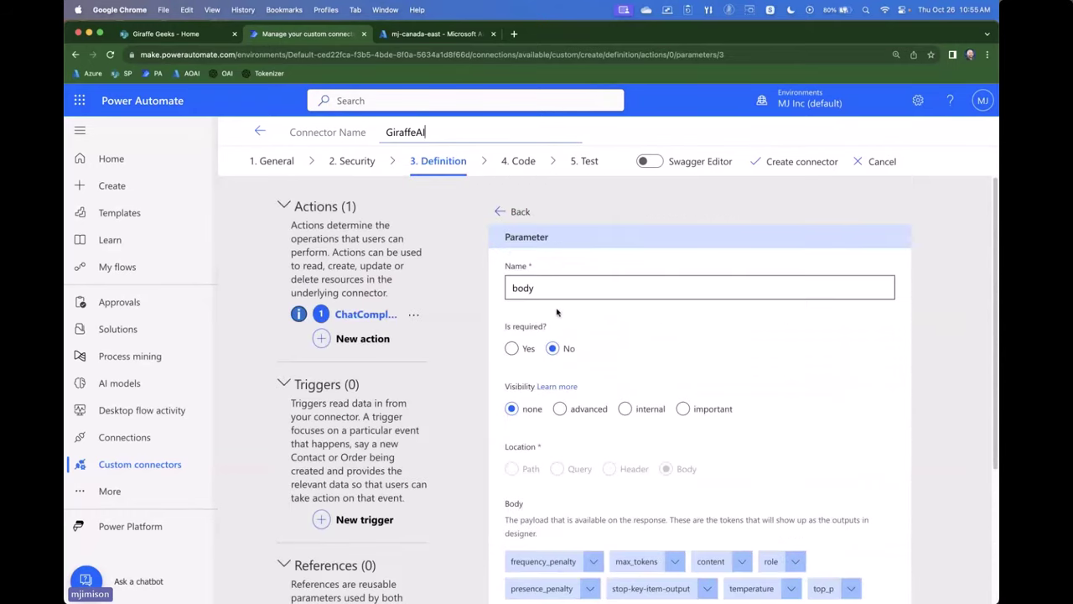
pyautogui.click(526, 347)
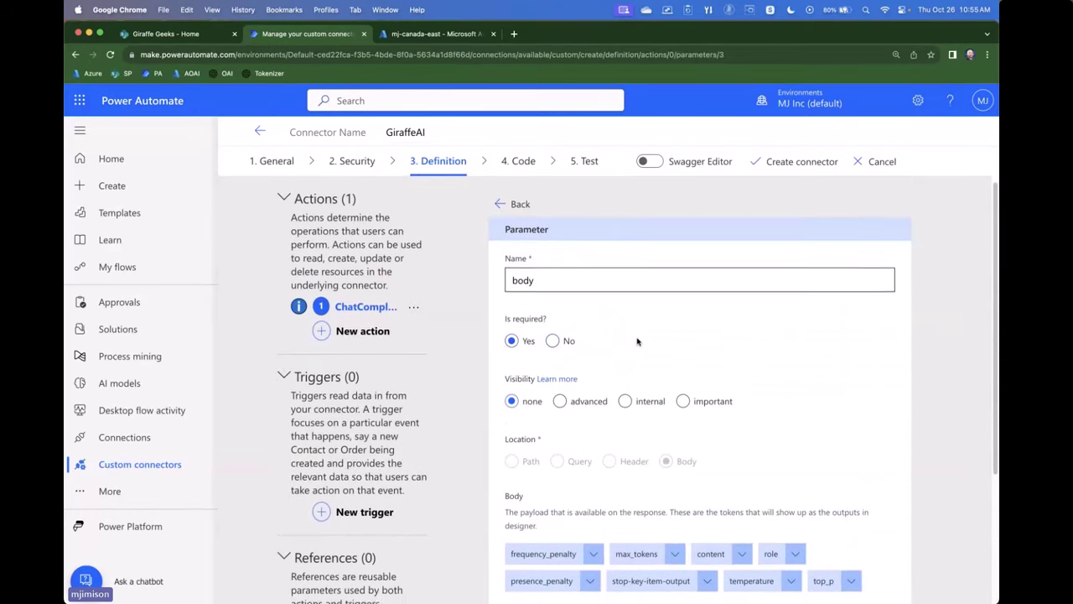
# Give the body's frequency_penalty property a default value of 0 and make it required with advanced visibility
pyautogui.scroll(-5, 540, 339)
pyautogui.click(592, 411)
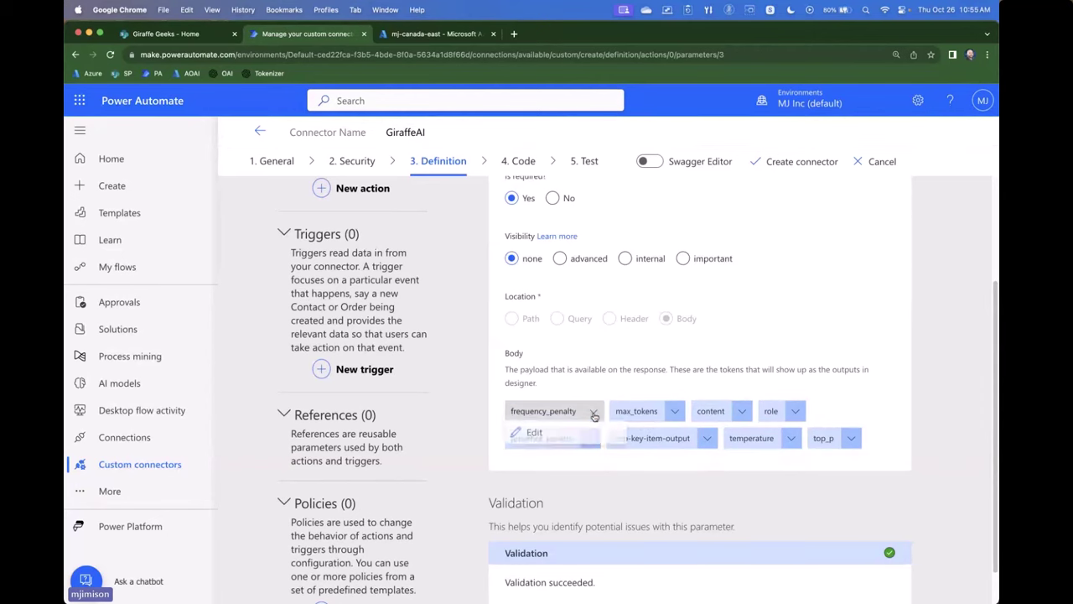
pyautogui.click(578, 409)
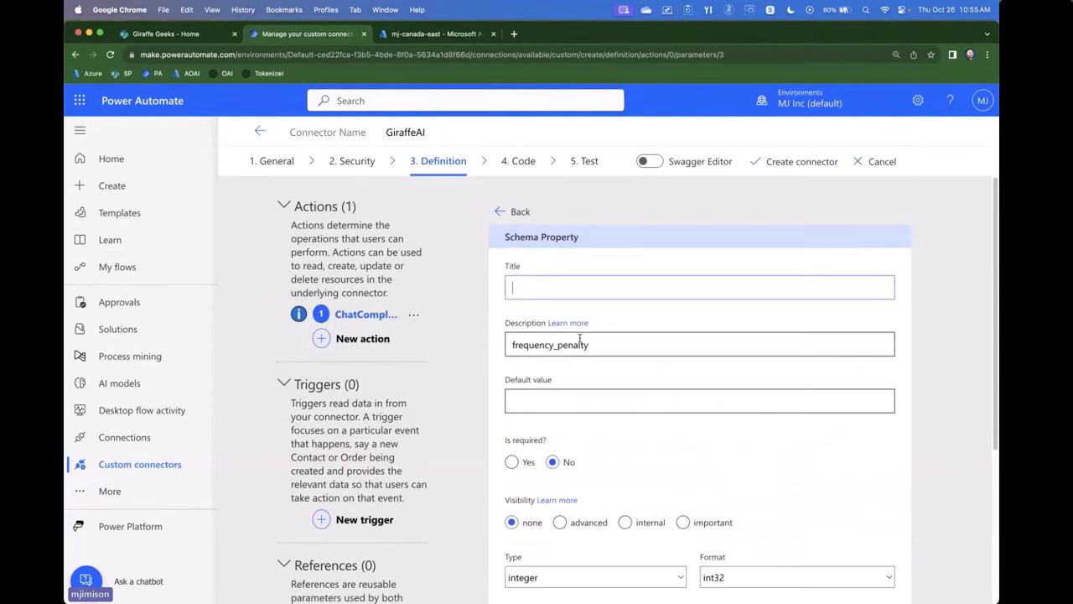
pyautogui.click(552, 395)
pyautogui.write('0')
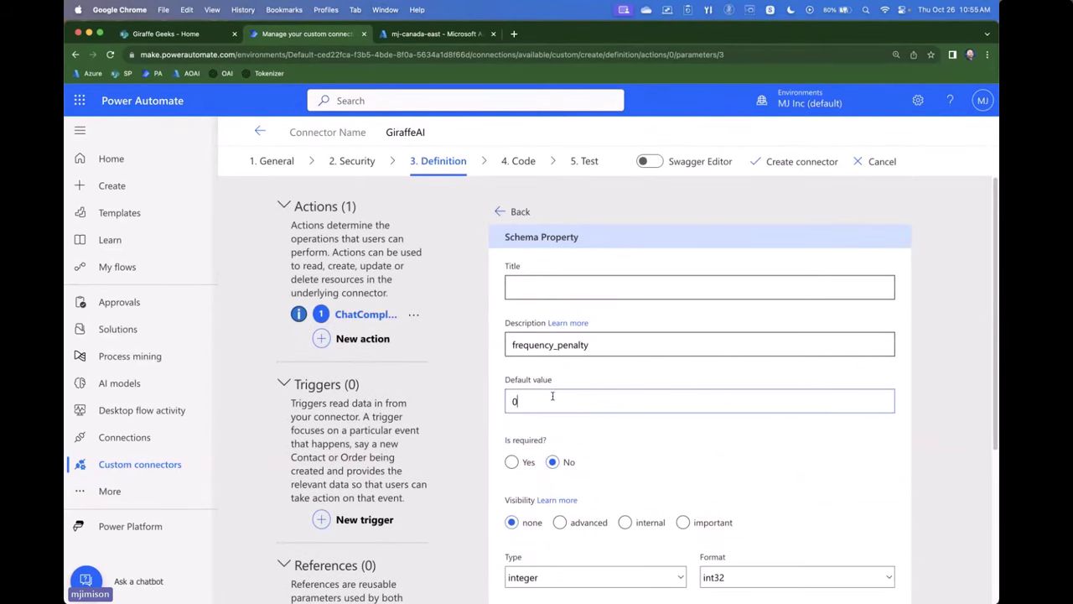
pyautogui.scroll(-1, 551, 457)
pyautogui.scroll(-2, 552, 439)
pyautogui.click(511, 383)
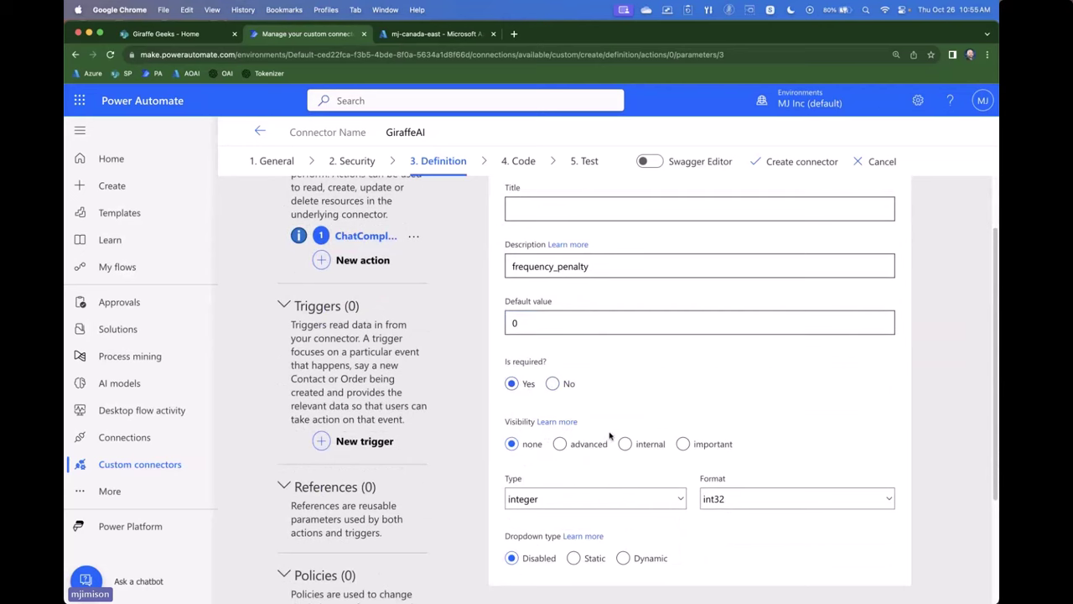
pyautogui.click(560, 443)
pyautogui.scroll(3, 598, 389)
pyautogui.click(501, 217)
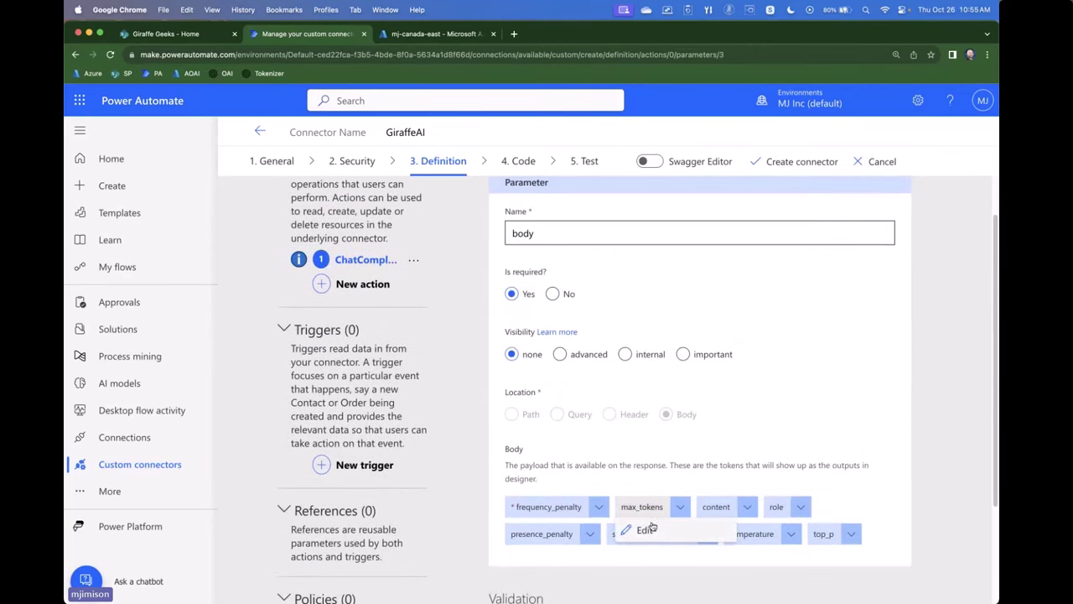
# Give the body's max_tokens property a default value of 2000 and make it required with advanced visibility
pyautogui.click(643, 507)
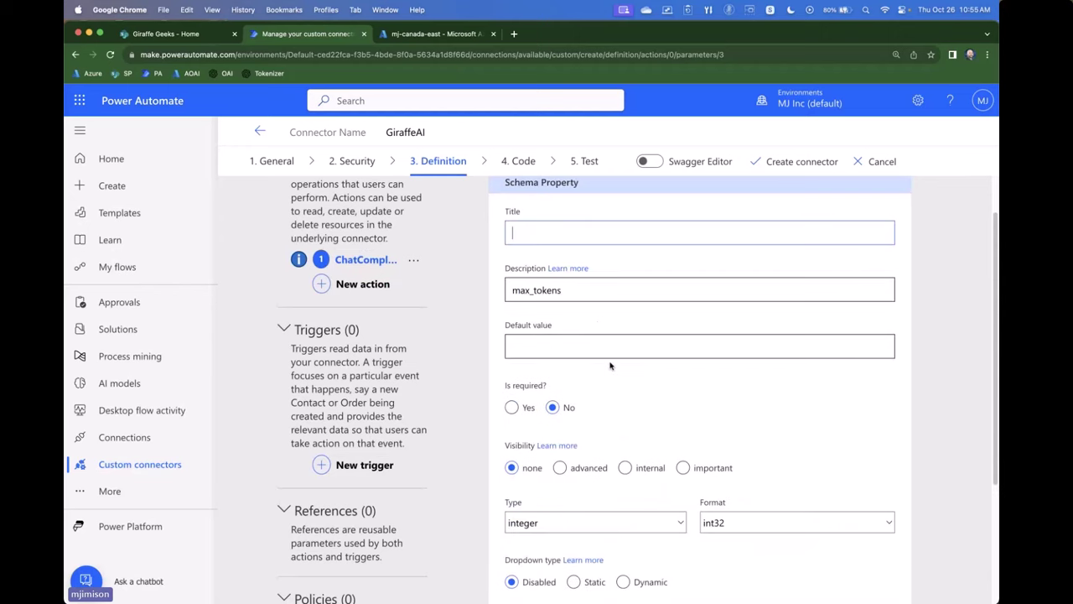
pyautogui.click(558, 347)
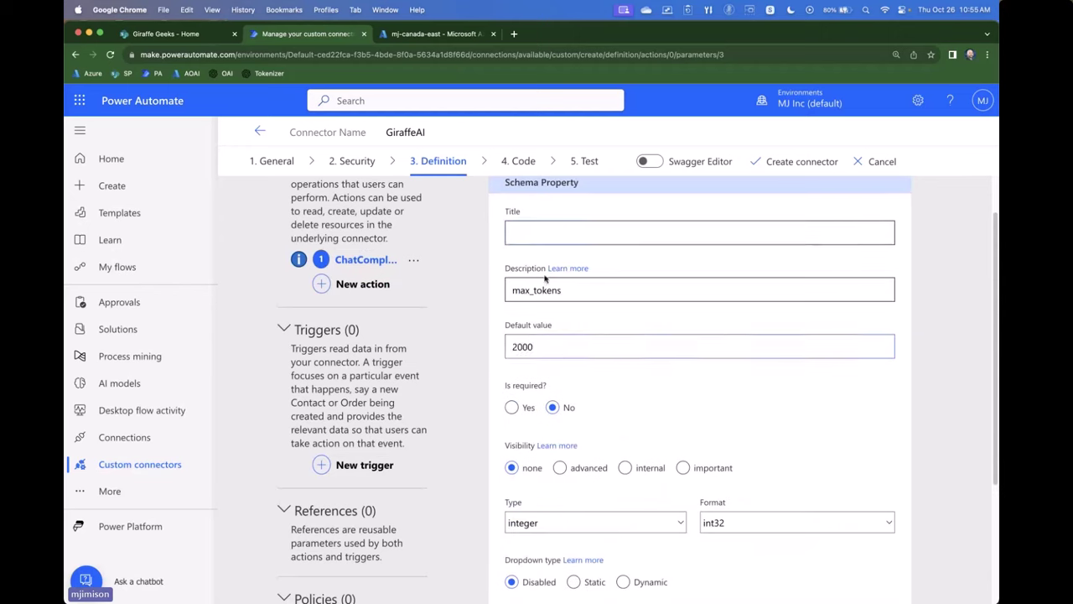
pyautogui.click(513, 407)
pyautogui.click(560, 469)
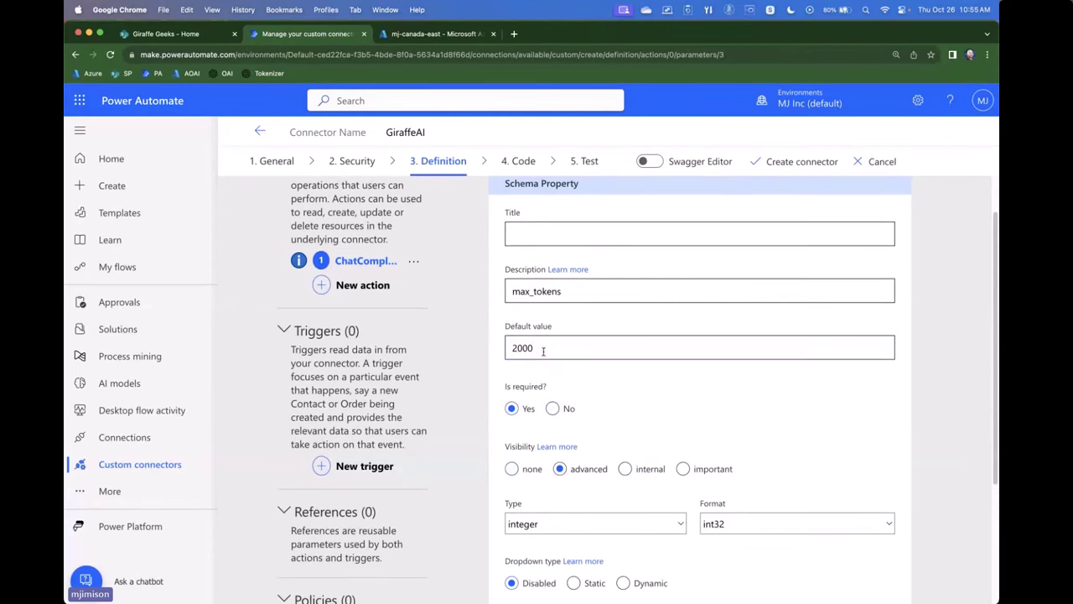
pyautogui.scroll(1, 592, 384)
pyautogui.click(515, 213)
# Make the body's content property required
pyautogui.scroll(-2, 528, 229)
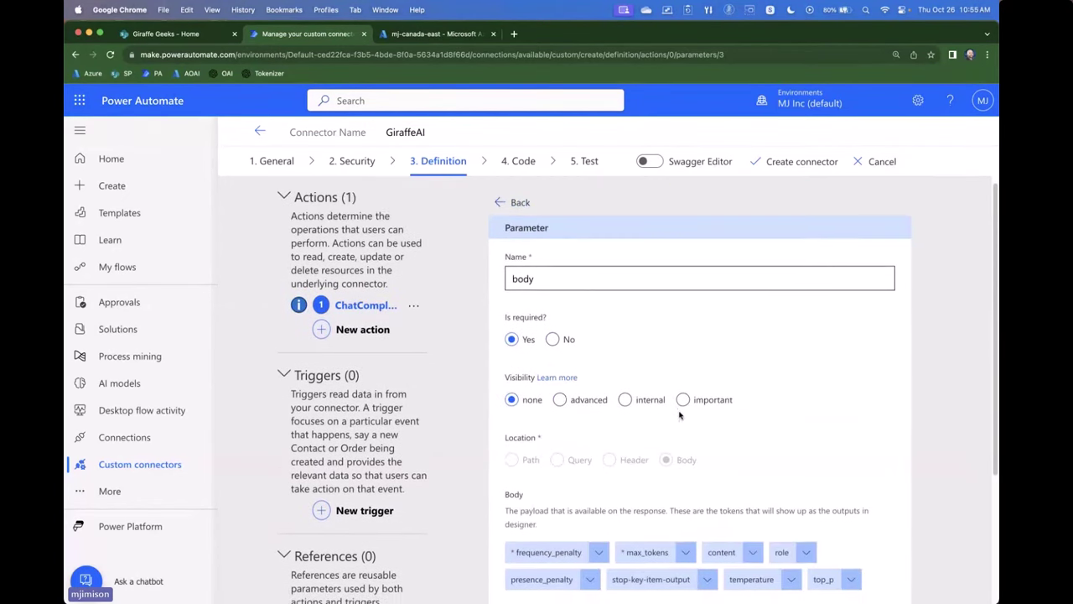
pyautogui.click(750, 488)
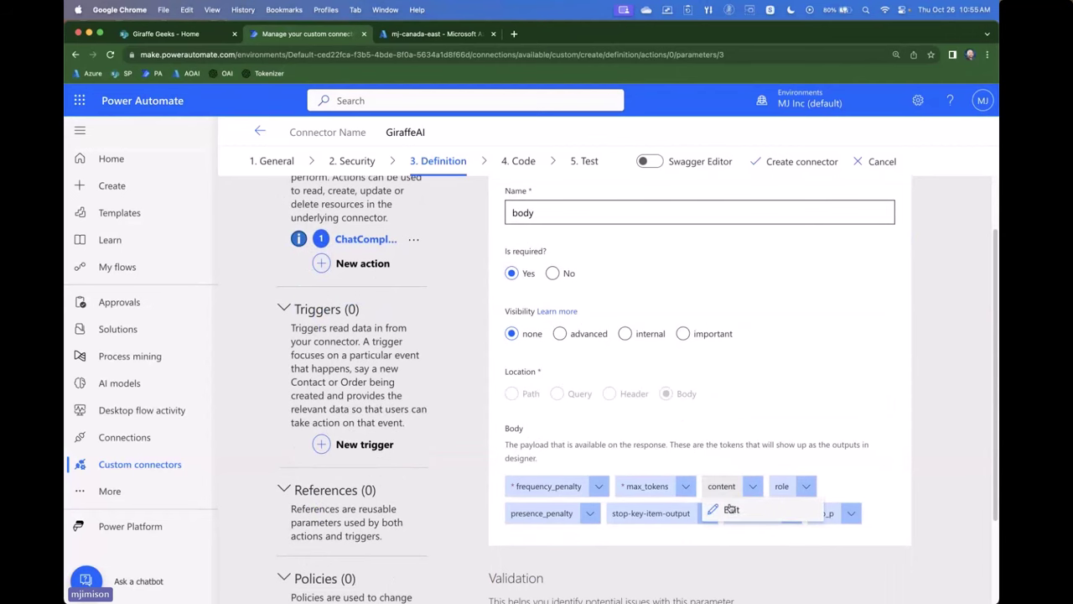
pyautogui.click(729, 509)
pyautogui.scroll(1, 545, 295)
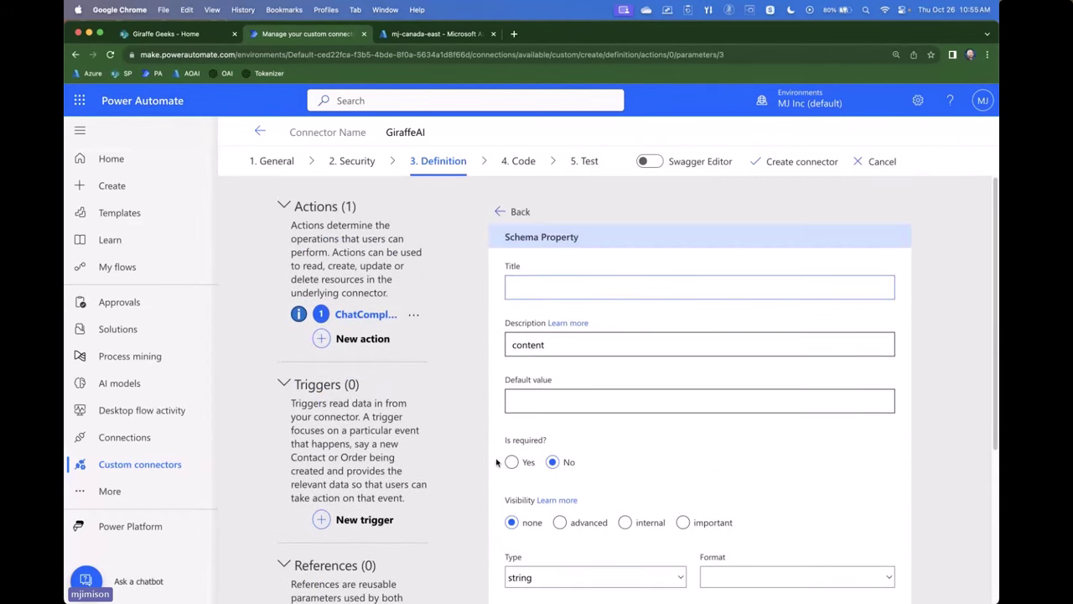
pyautogui.click(511, 462)
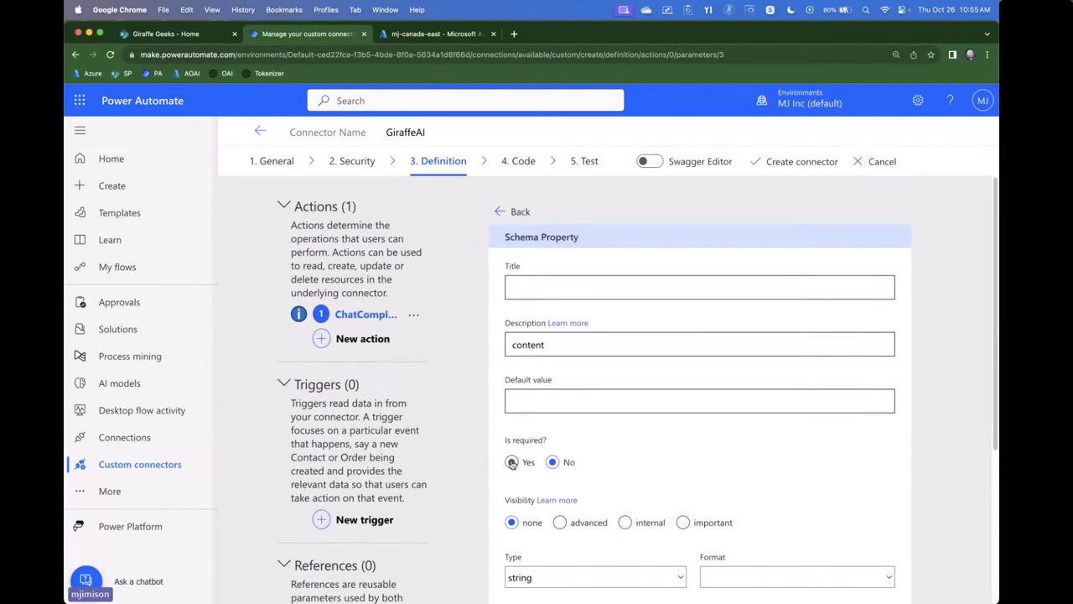
pyautogui.click(500, 212)
# Make the body's role property required
pyautogui.scroll(-1, 652, 359)
pyautogui.scroll(-2, 652, 359)
pyautogui.click(811, 467)
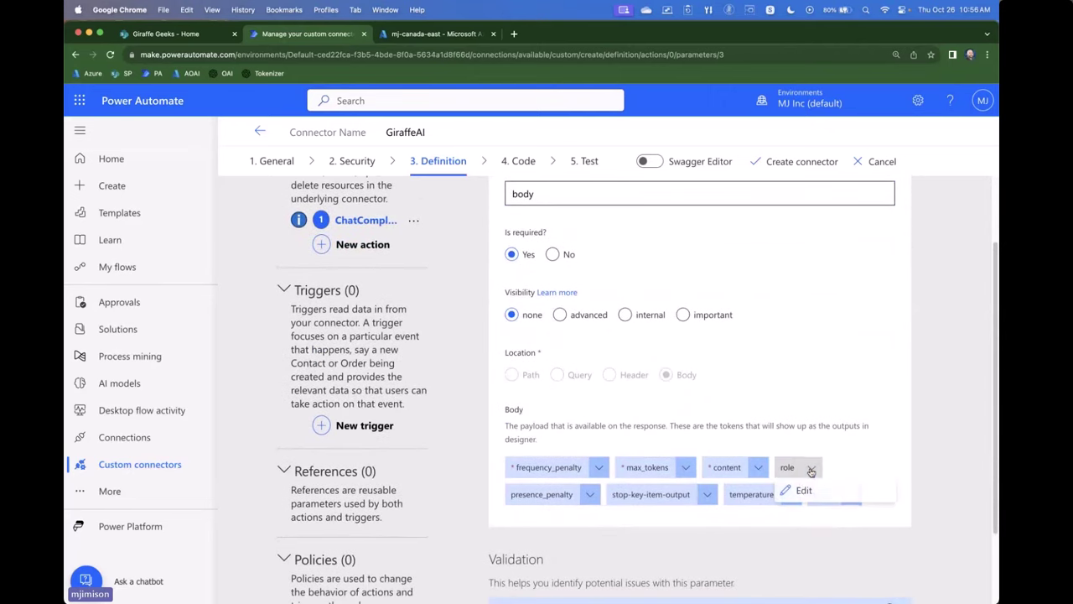
pyautogui.click(660, 337)
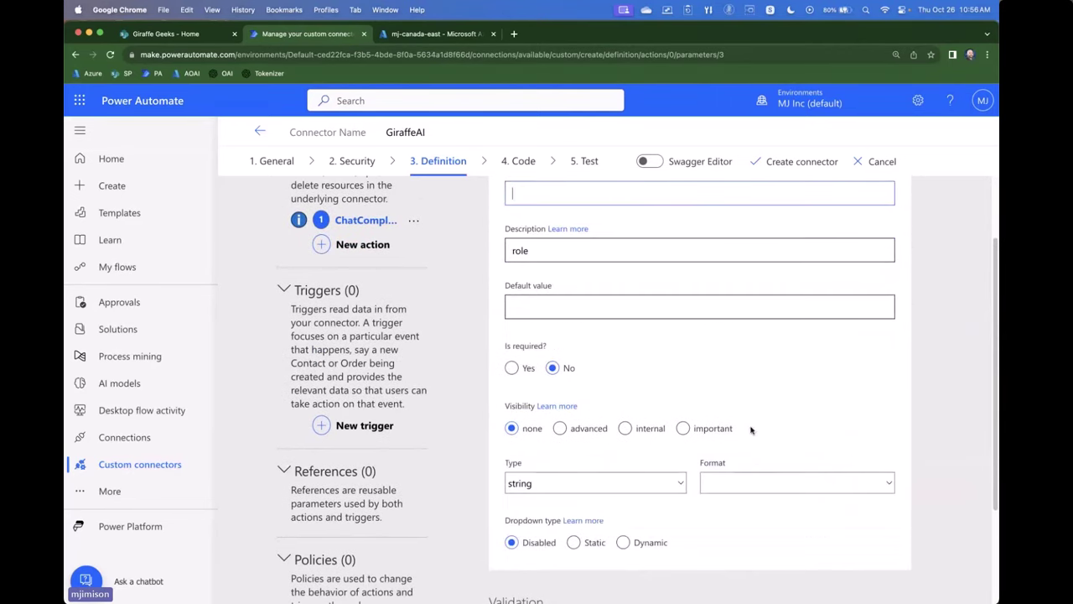
pyautogui.scroll(2, 658, 354)
pyautogui.click(512, 462)
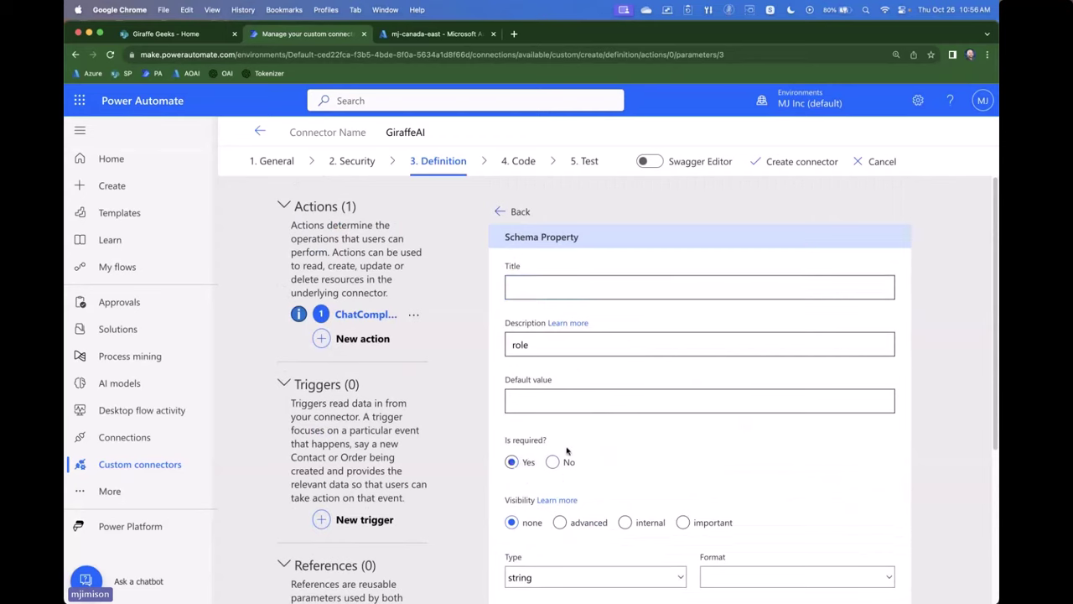
# Give the role property a static dropdown with the values system,user,assistant and return to the body parameter
pyautogui.scroll(-3, 587, 403)
pyautogui.scroll(-3, 605, 504)
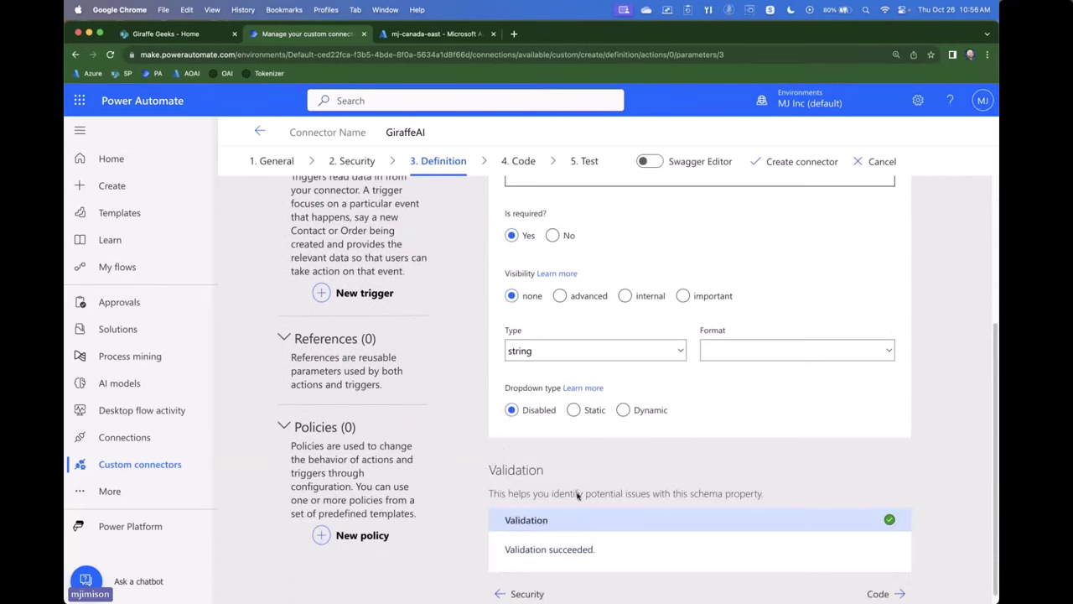
pyautogui.click(582, 409)
pyautogui.write('s')
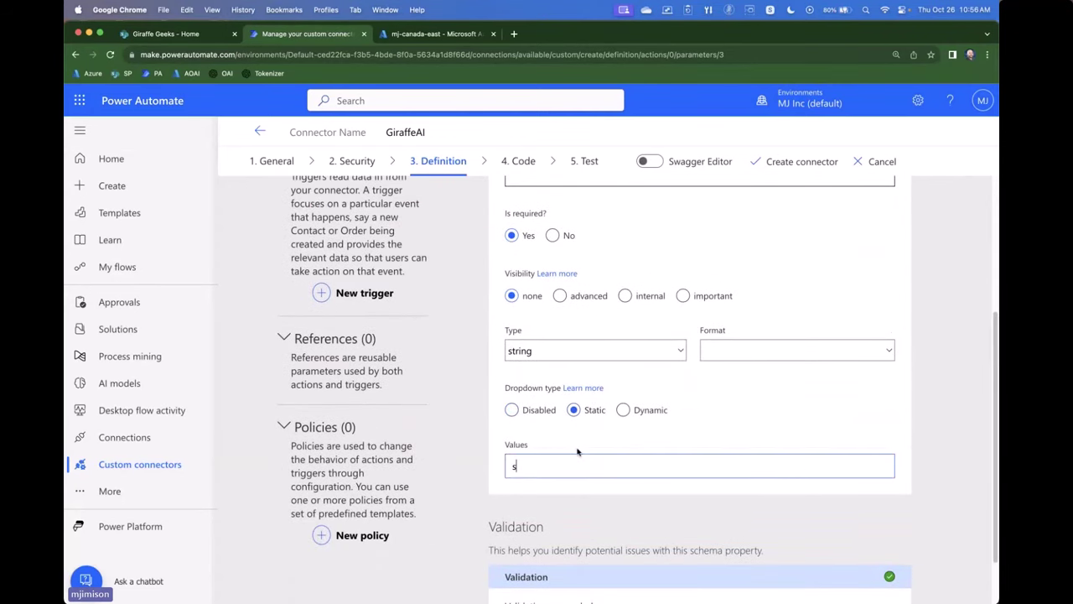
pyautogui.write('ystem,user,assistant')
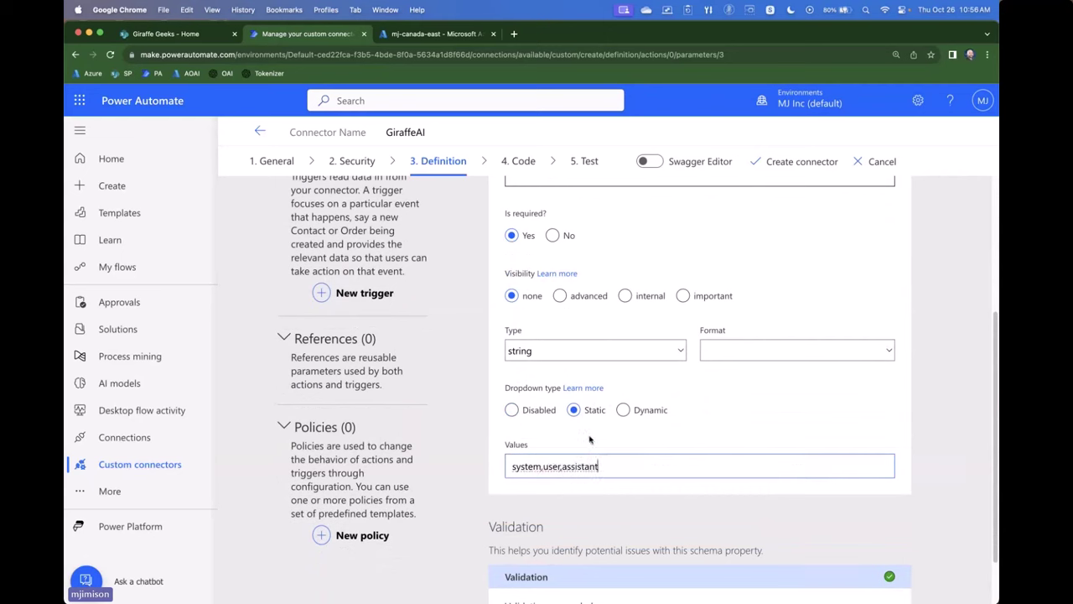
pyautogui.scroll(5, 652, 369)
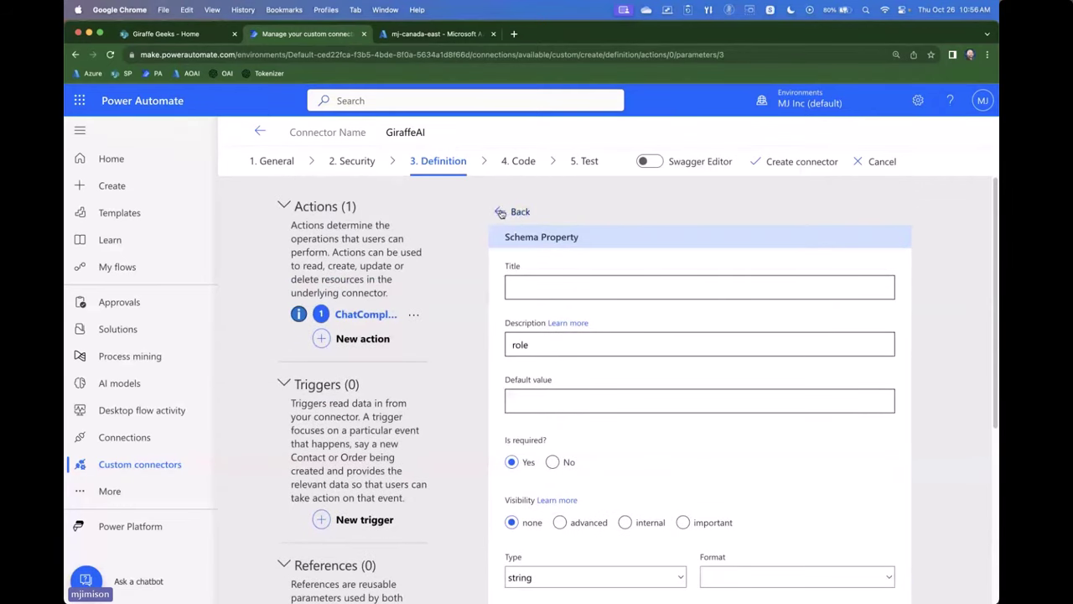
pyautogui.click(500, 212)
# Give the body's presence_penalty property a default value of 0 and make it required with advanced visibility
pyautogui.scroll(-2, 665, 350)
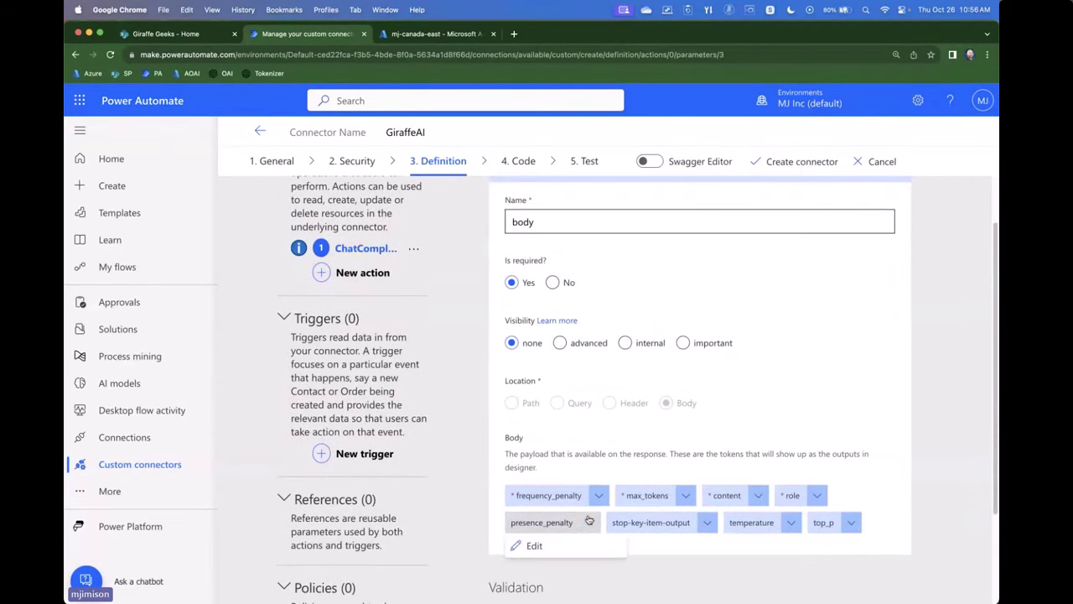
pyautogui.click(562, 525)
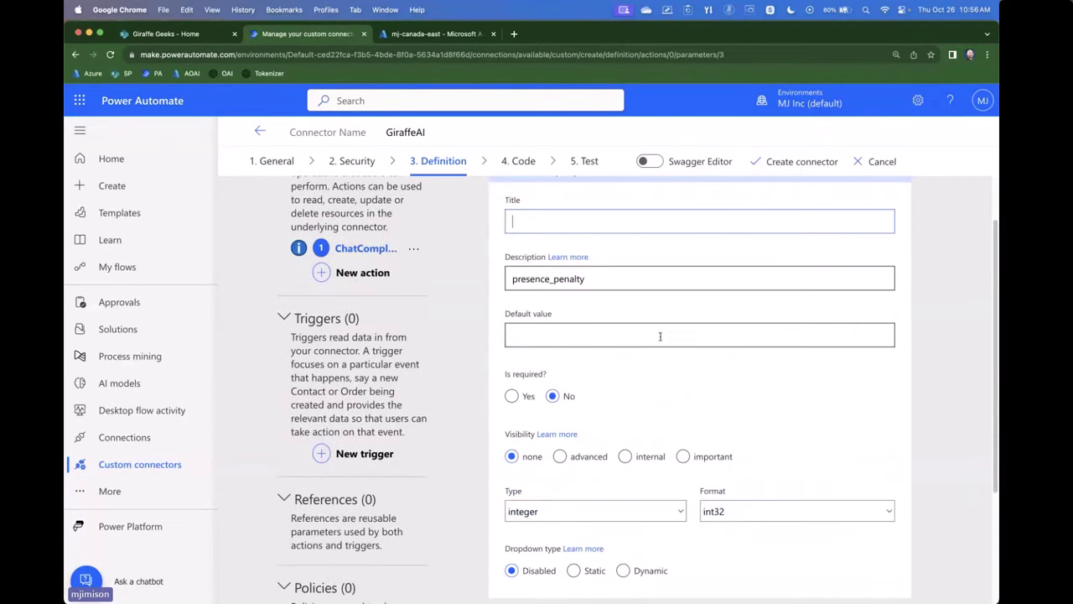
pyautogui.click(549, 336)
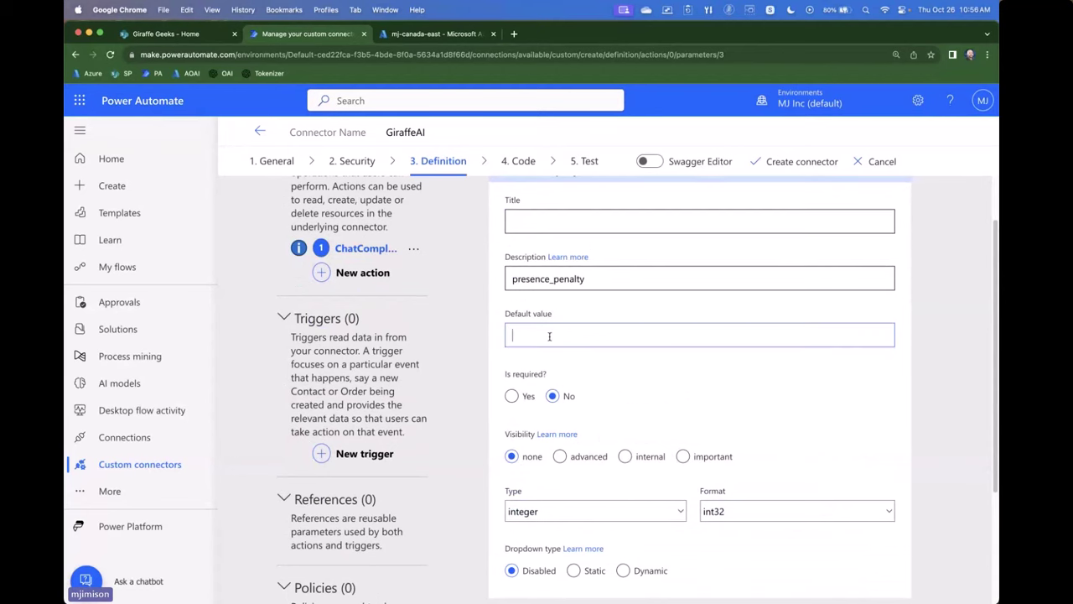
pyautogui.click(511, 396)
pyautogui.click(586, 456)
pyautogui.scroll(2, 517, 252)
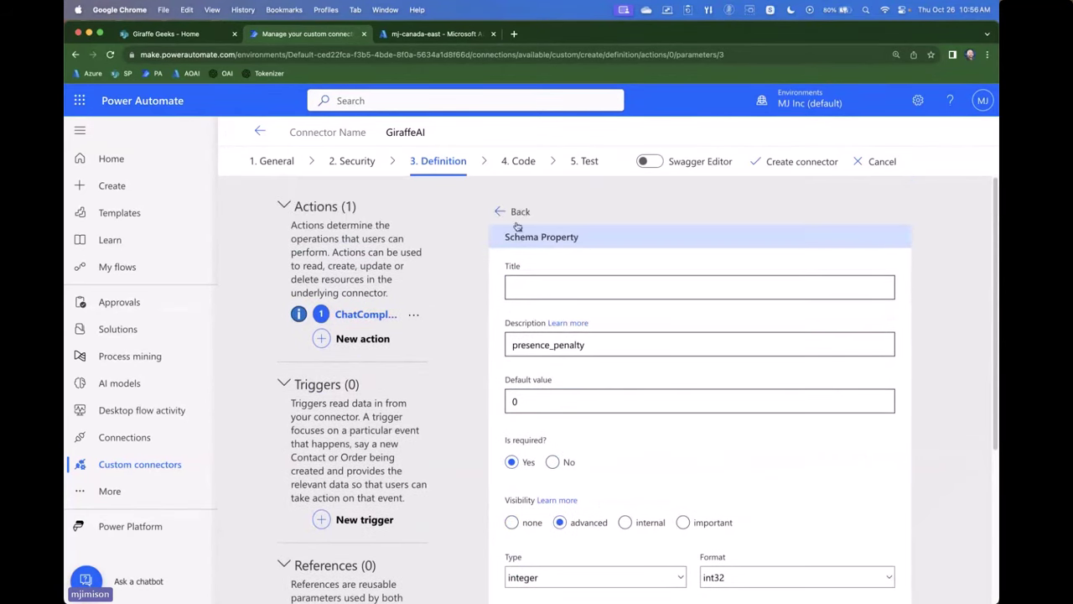
pyautogui.click(504, 212)
# Look at the settings of the body's stop-key-item-output property and return to the body parameter
pyautogui.scroll(-1, 637, 369)
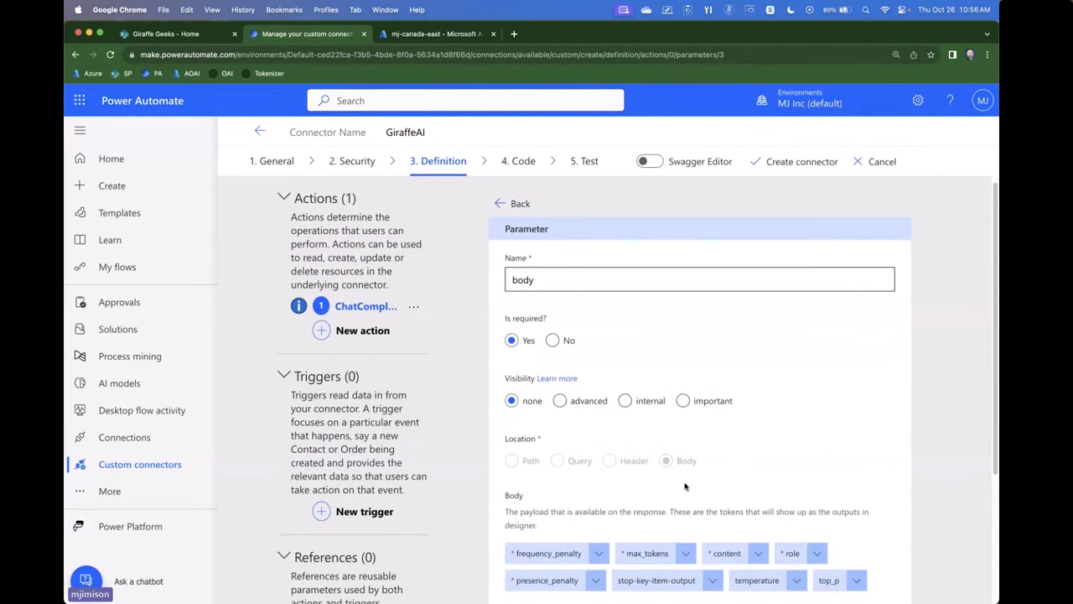
pyautogui.click(711, 580)
pyautogui.click(639, 558)
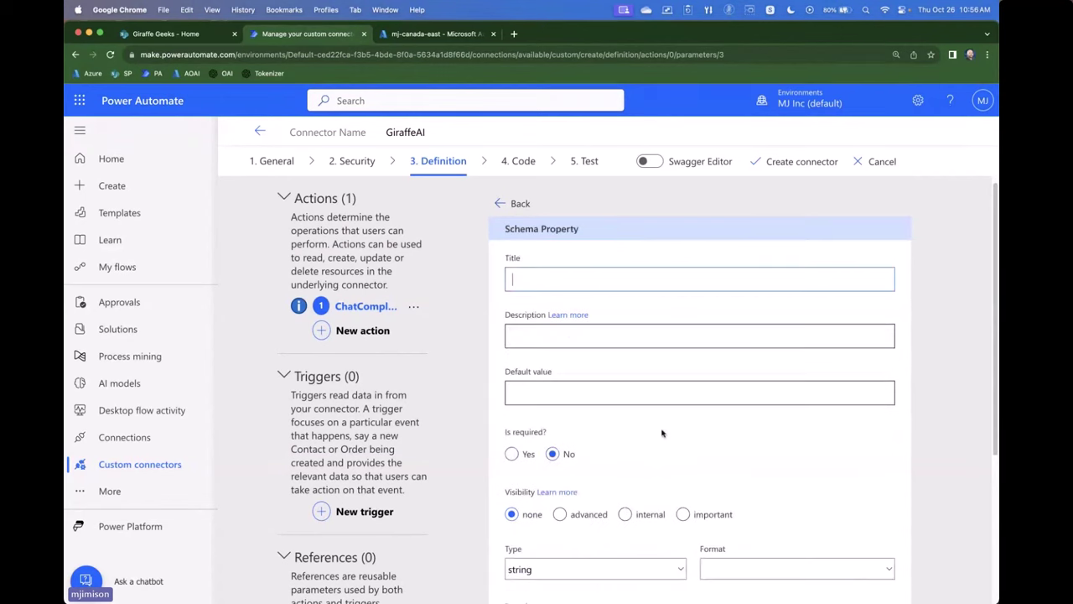
pyautogui.click(508, 204)
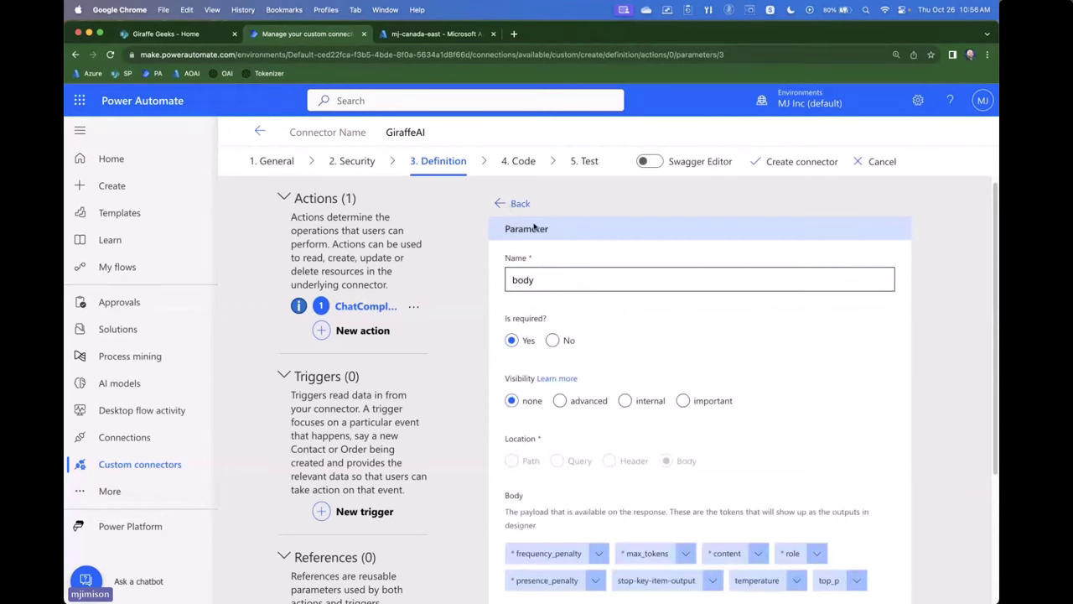
# Give the body's temperature property a default value of 0 and make it required with advanced visibility
pyautogui.scroll(-5, 587, 352)
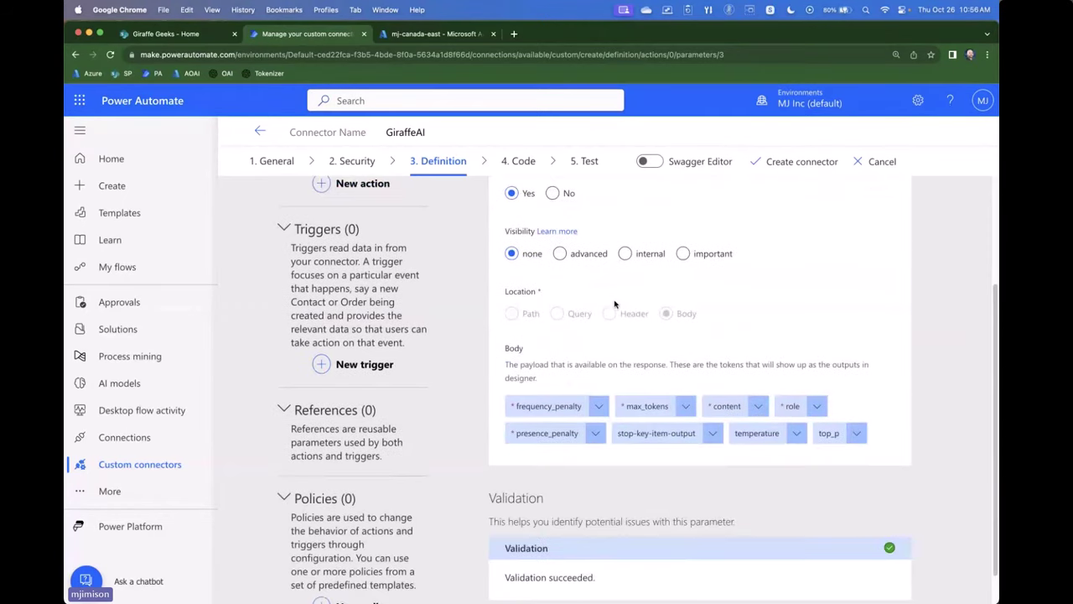
pyautogui.click(756, 436)
pyautogui.click(758, 461)
pyautogui.click(537, 402)
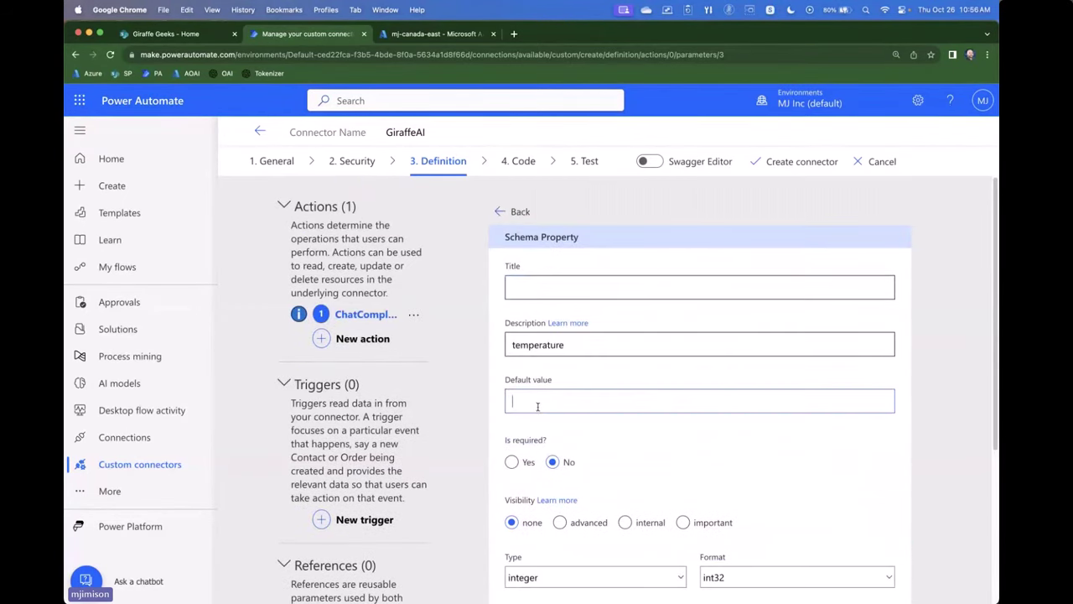
pyautogui.click(513, 462)
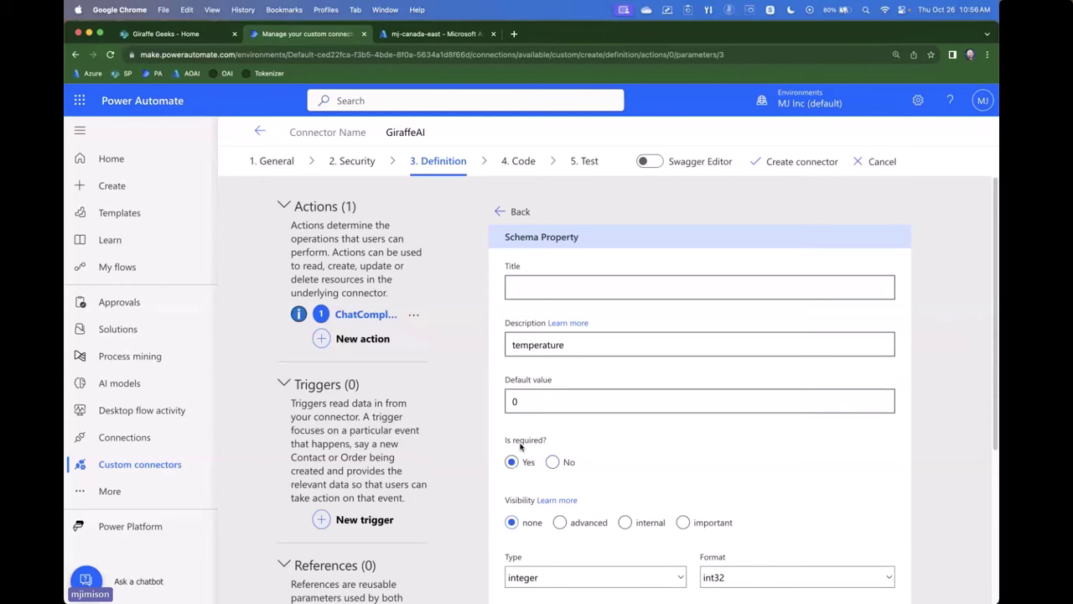
pyautogui.click(560, 522)
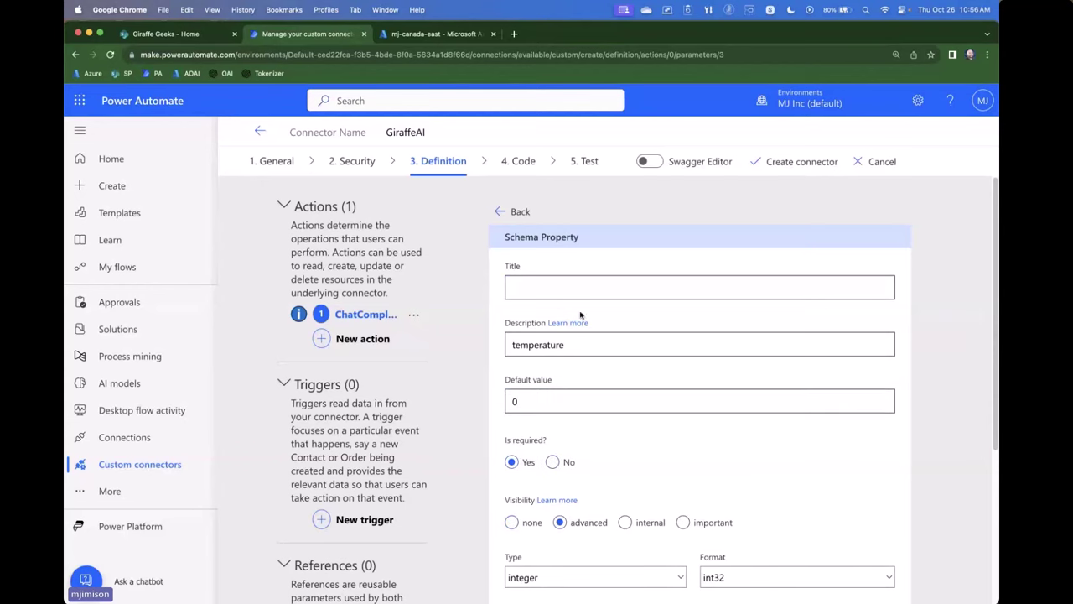
pyautogui.click(510, 212)
# Give the body's top_p property a default value of 1 and make it required with advanced visibility
pyautogui.scroll(-2, 712, 352)
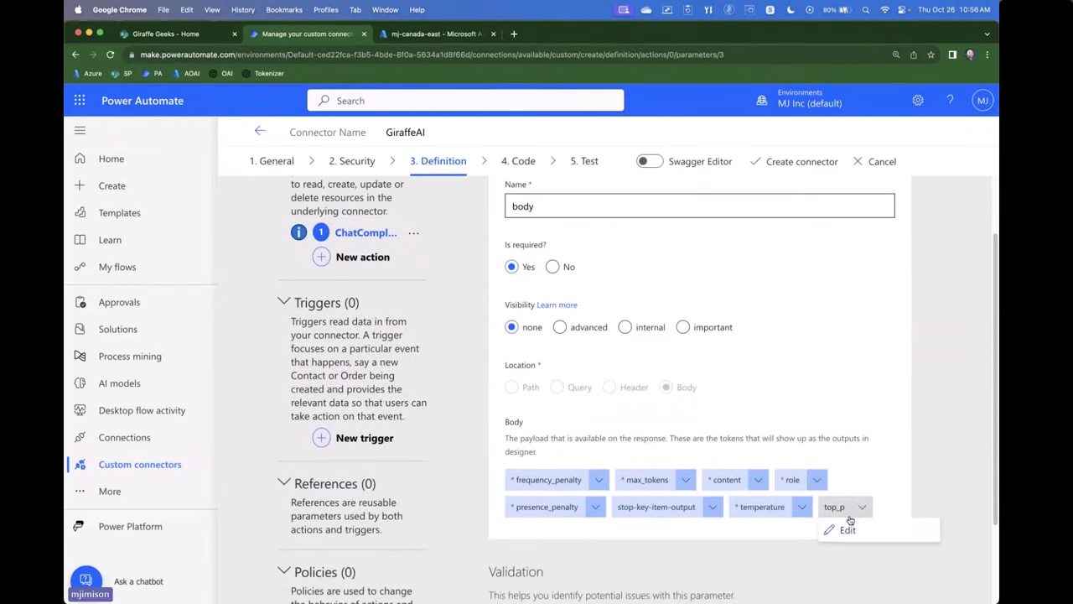
pyautogui.click(835, 508)
pyautogui.click(558, 311)
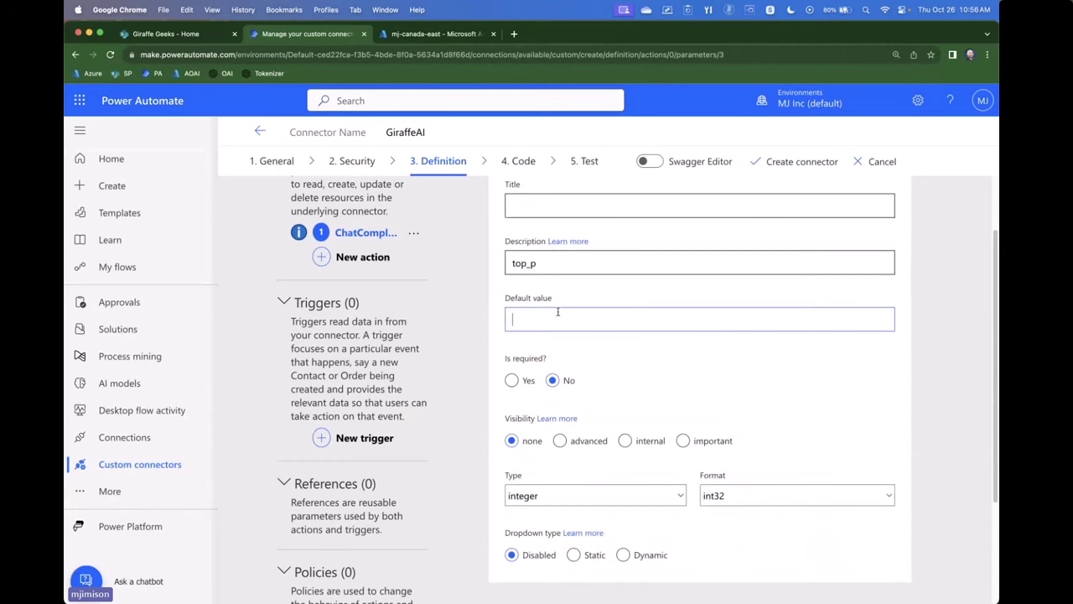
pyautogui.click(511, 380)
pyautogui.click(560, 440)
pyautogui.scroll(2, 617, 326)
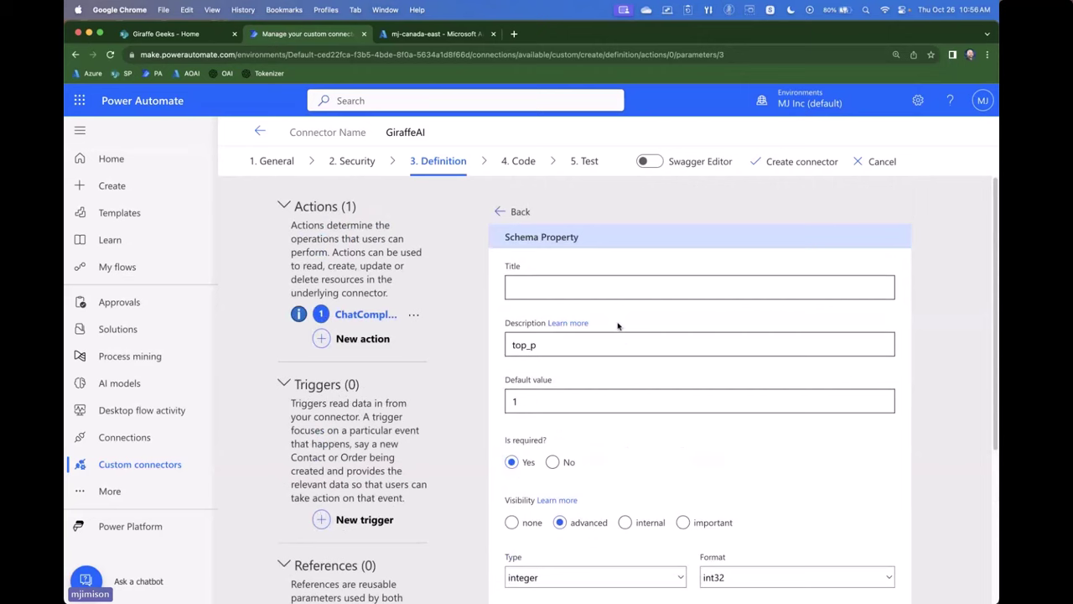
pyautogui.click(515, 213)
# Review the body's properties and create the GiraffeAI connector
pyautogui.scroll(-5, 705, 419)
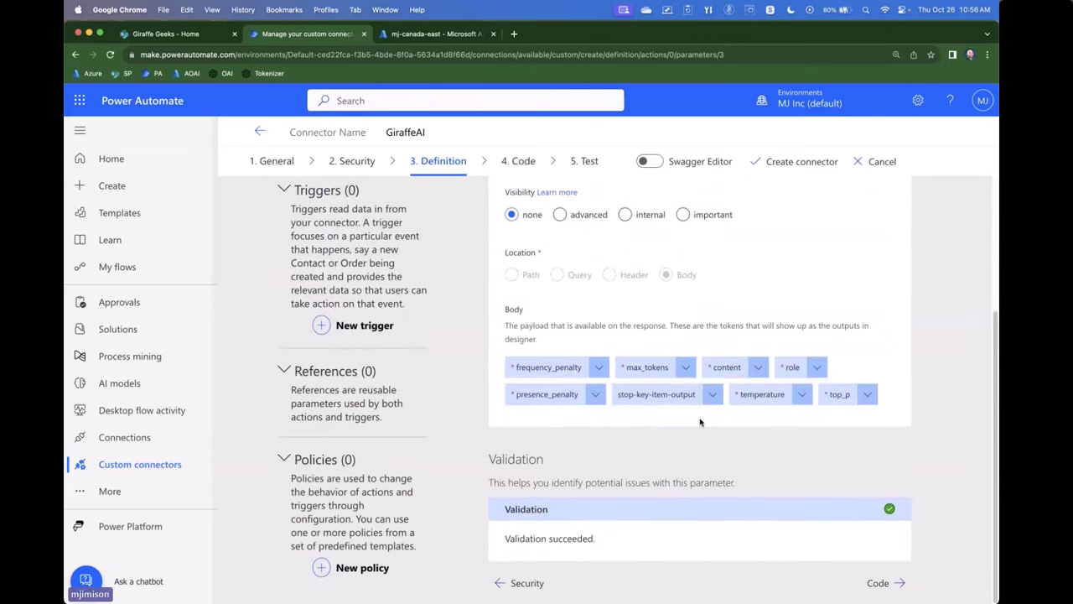
pyautogui.scroll(3, 662, 407)
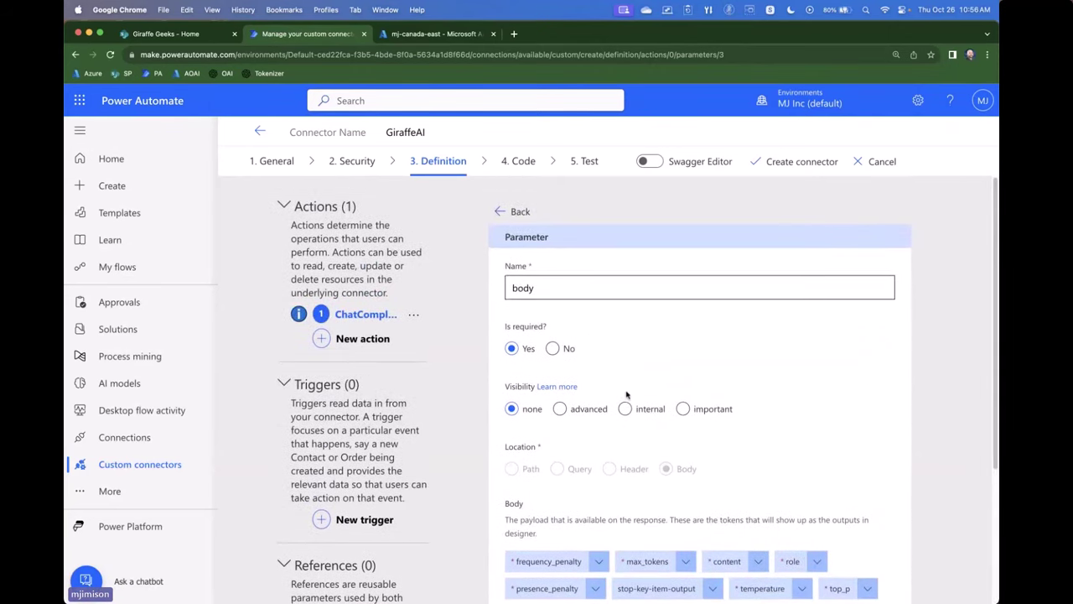
pyautogui.click(801, 161)
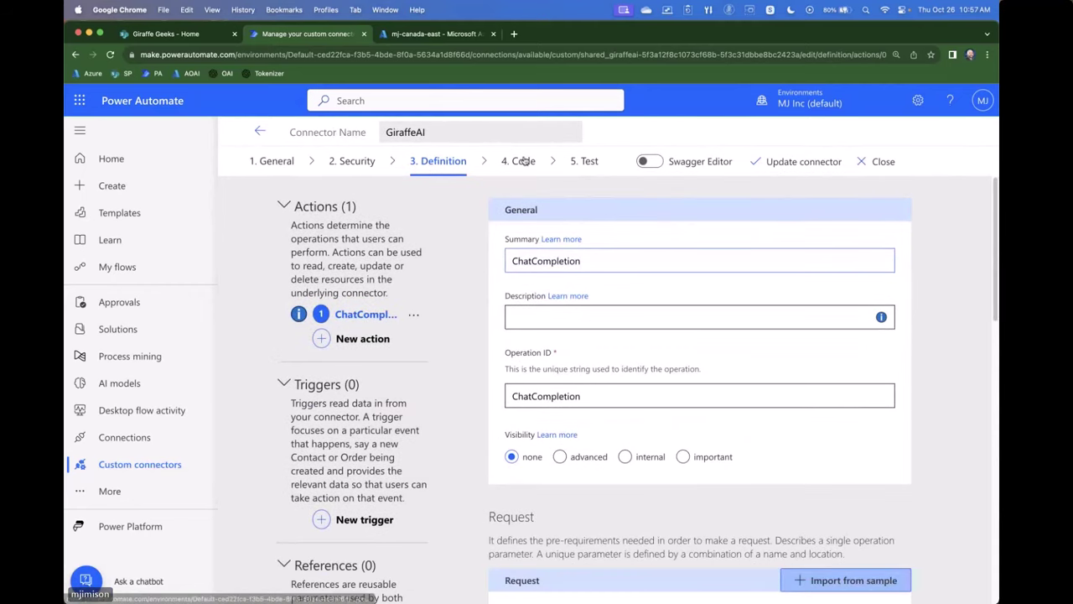
# Start a new connection for testing the connector and copy KEY 1 of the mj-canada-east resource in the Azure portal
pyautogui.click(579, 166)
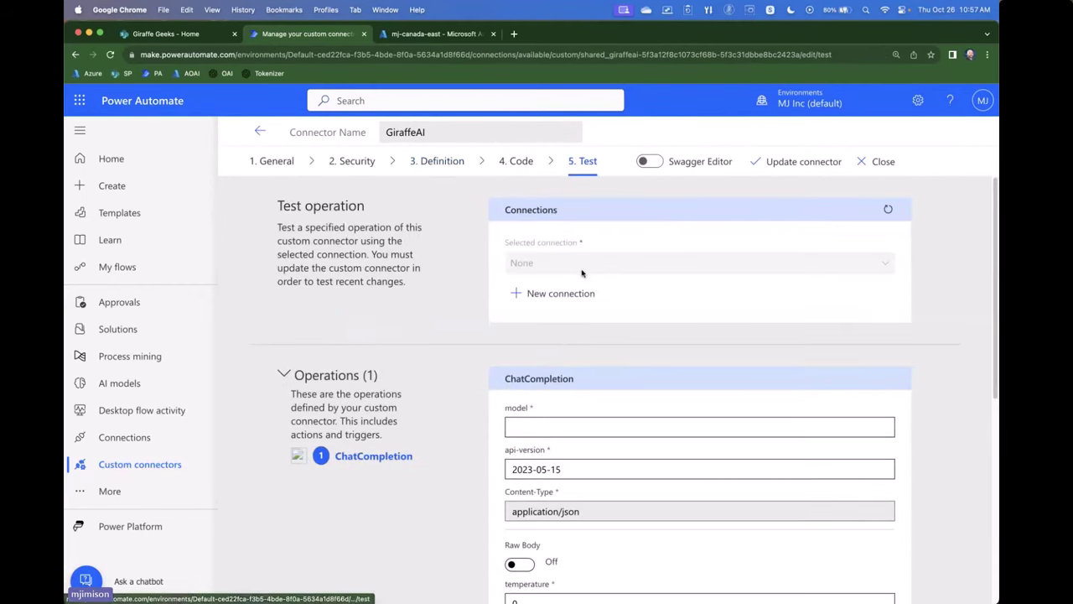
pyautogui.click(577, 295)
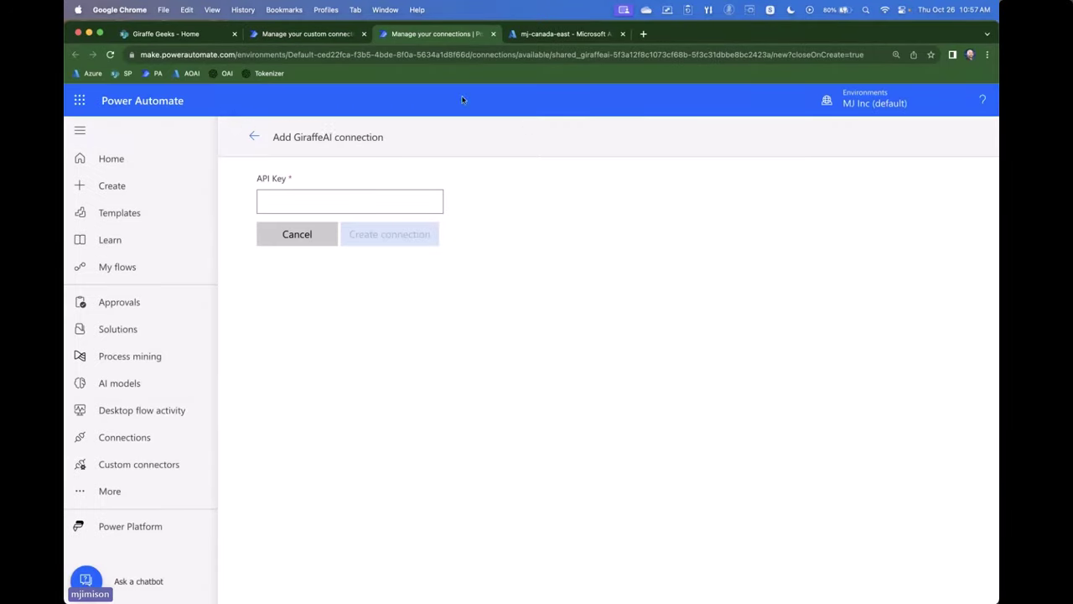
pyautogui.click(557, 34)
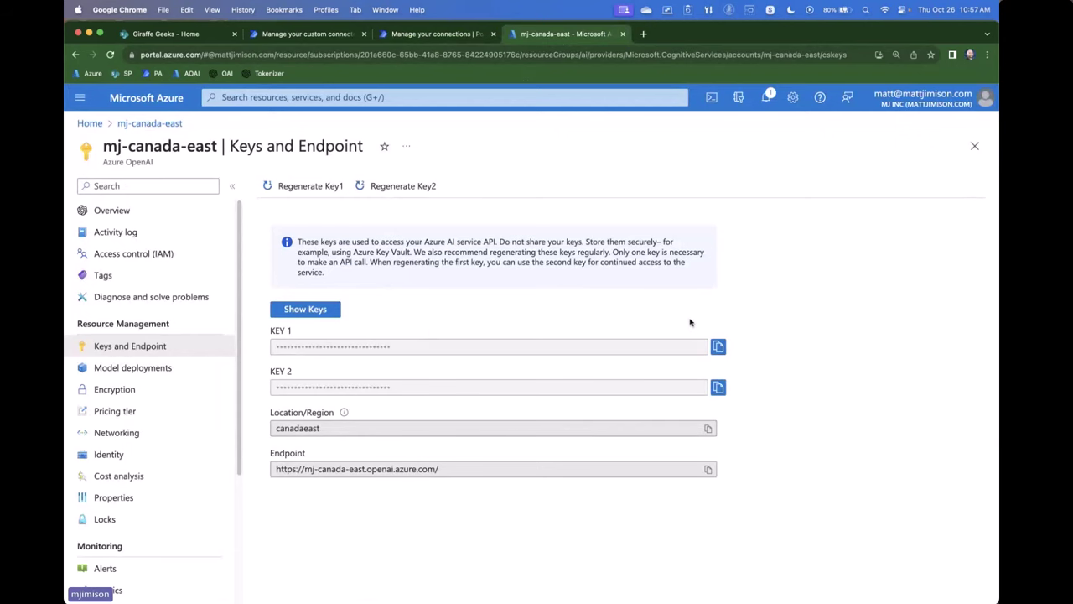
pyautogui.click(718, 346)
# Back in Power Automate, create the GiraffeAI connection with the copied API key and refresh the connector test's connections
pyautogui.click(409, 34)
pyautogui.click(322, 203)
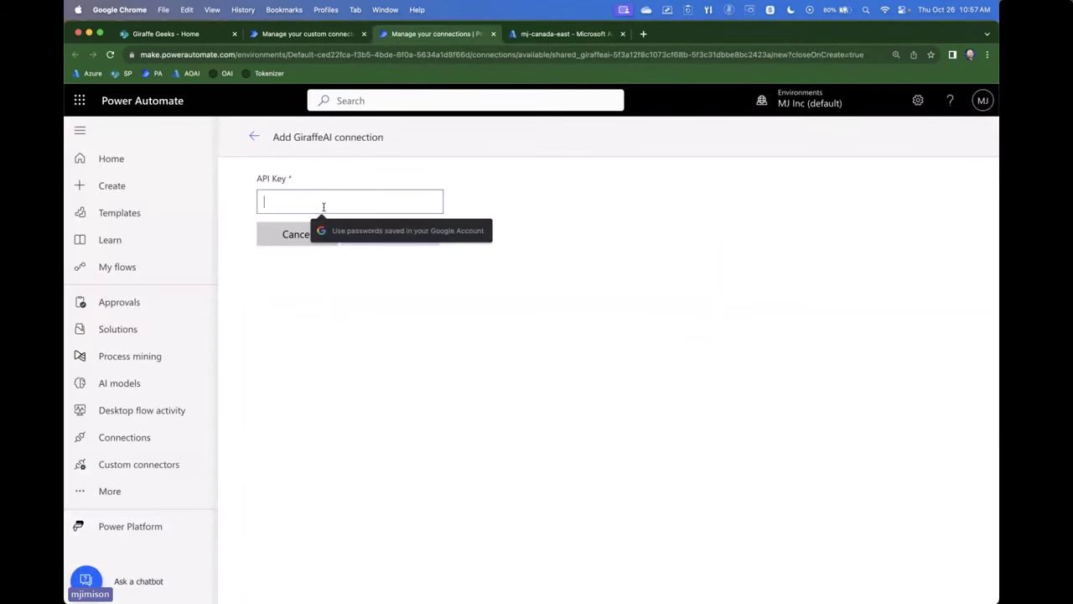
pyautogui.press('super+v')
pyautogui.click(378, 235)
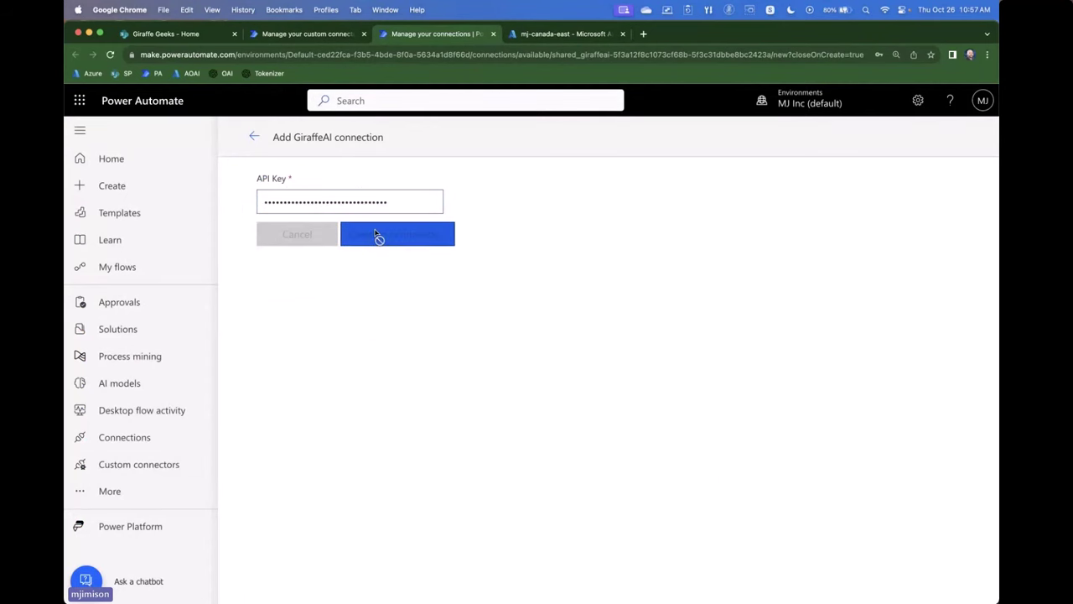
pyautogui.click(304, 37)
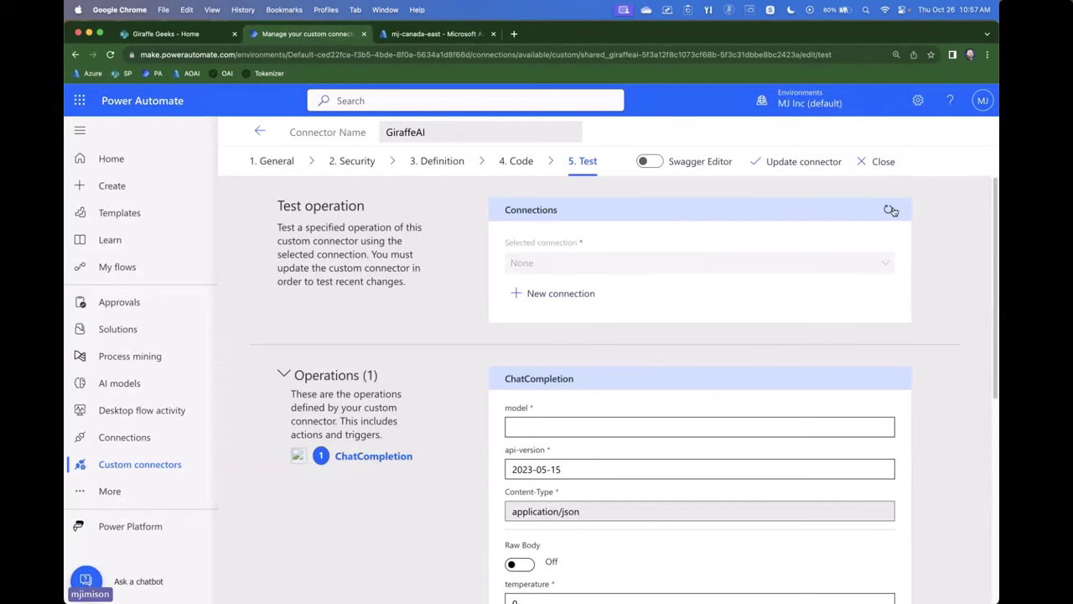
pyautogui.click(888, 209)
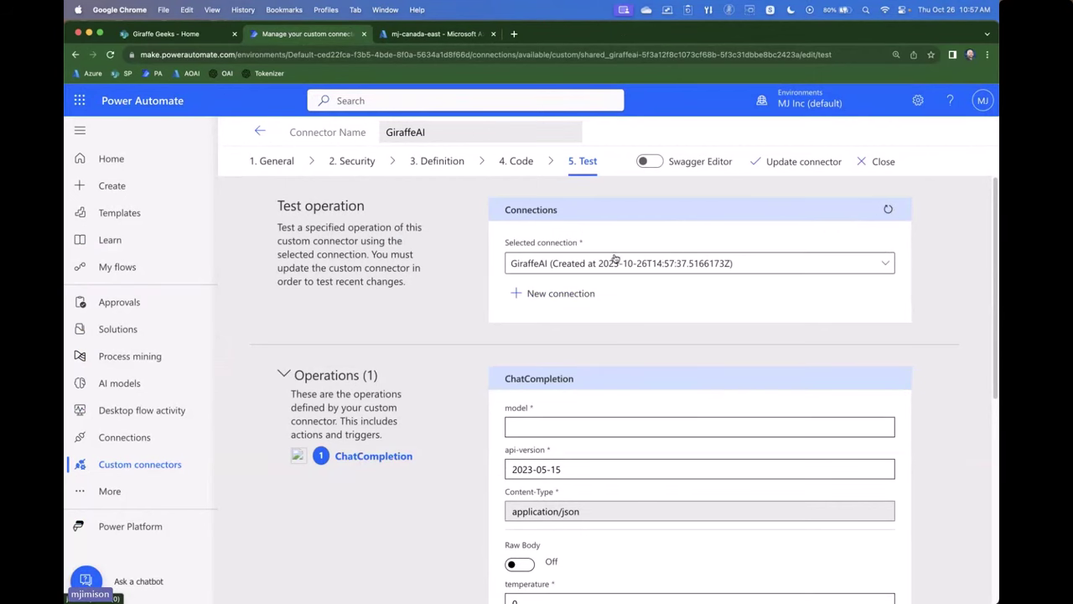
# Set the ChatCompletion test's model to gpt-35-turbo
pyautogui.scroll(-2, 613, 254)
pyautogui.click(567, 336)
pyautogui.write('gpt-356')
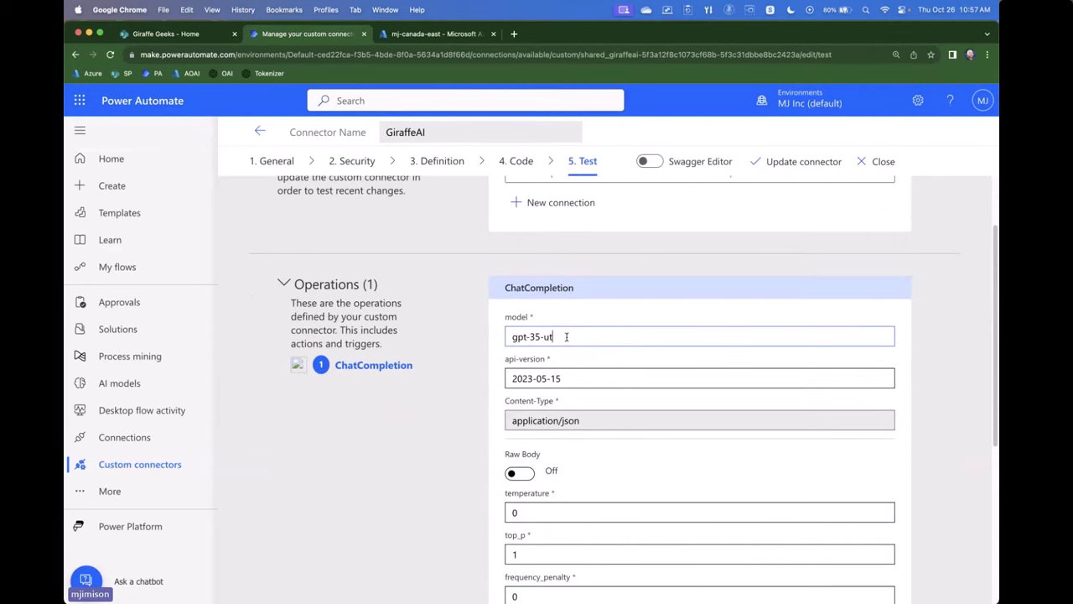
pyautogui.scroll(1, 349, 392)
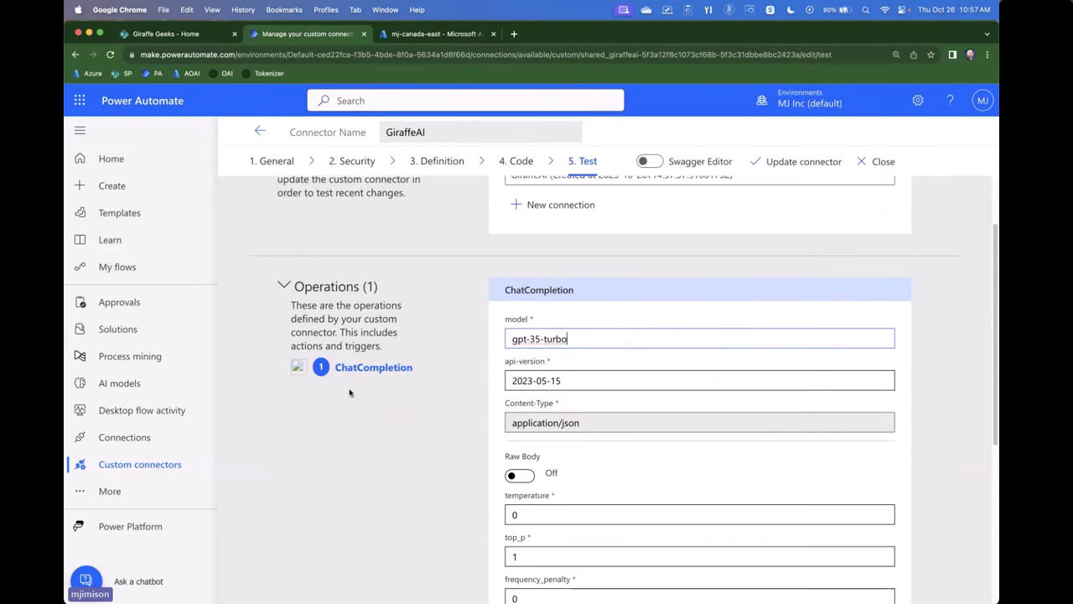
pyautogui.scroll(1, 554, 333)
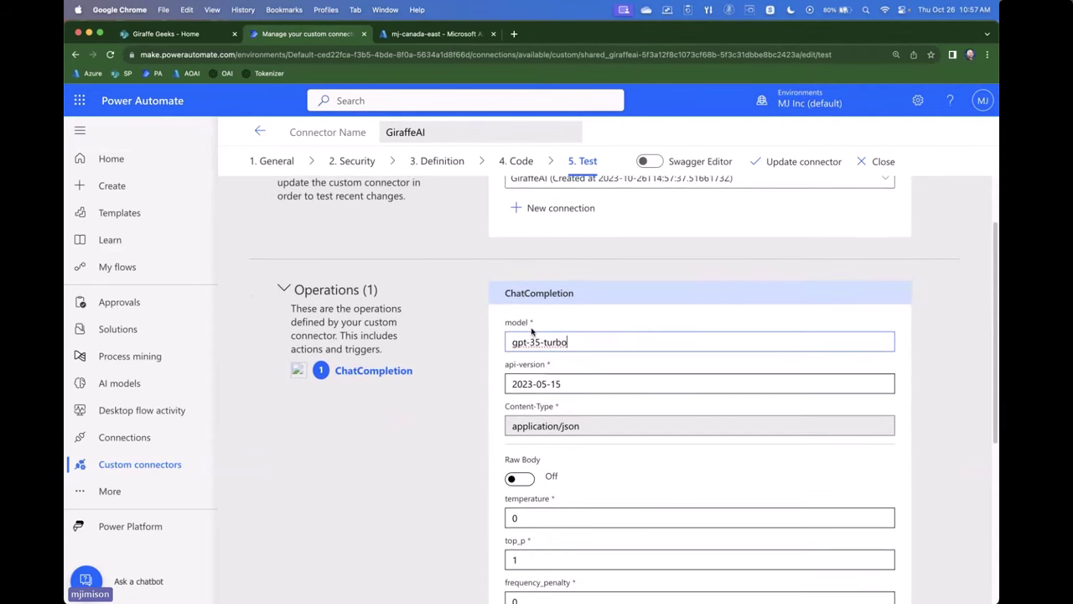
# Give the test message the role user and the content "how are you?", and run the test operation
pyautogui.scroll(-5, 536, 336)
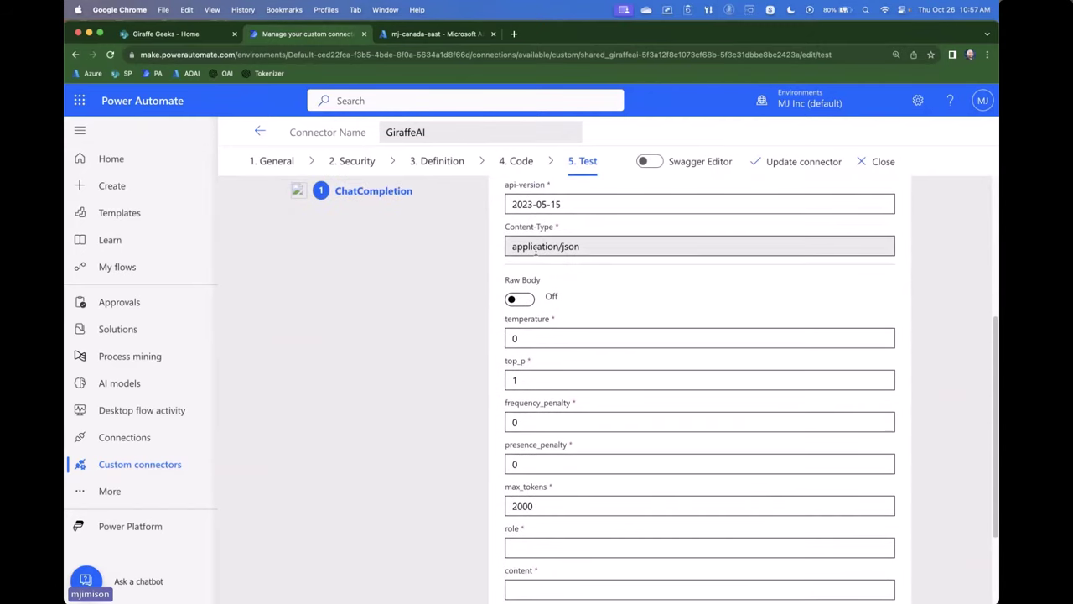
pyautogui.scroll(-1, 535, 250)
pyautogui.click(534, 528)
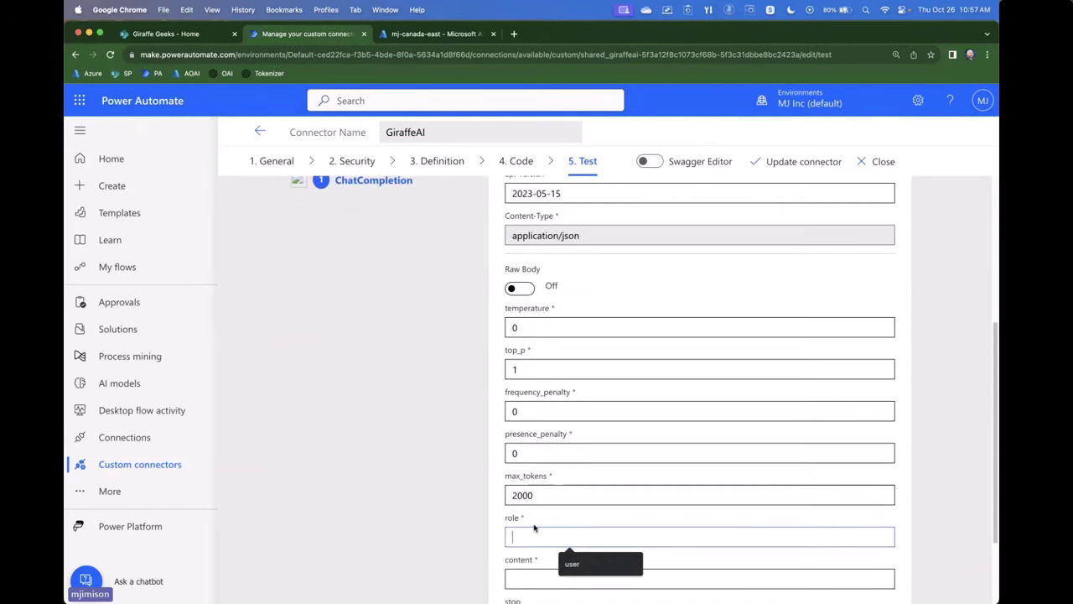
pyautogui.write('user')
pyautogui.press('Tab')
pyautogui.scroll(-3, 580, 516)
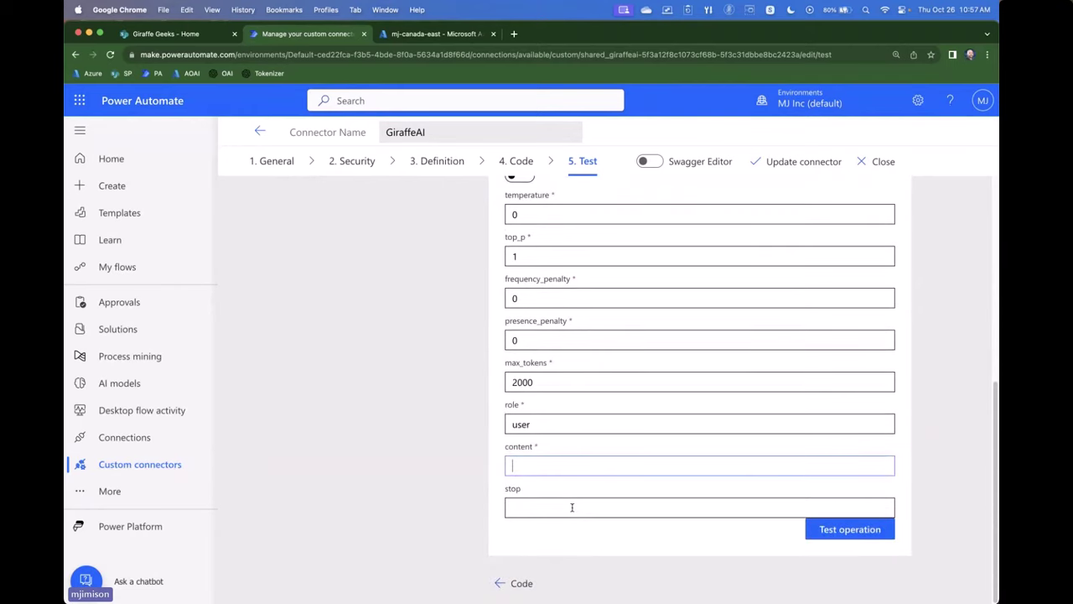
pyautogui.write('how are you?')
pyautogui.click(813, 537)
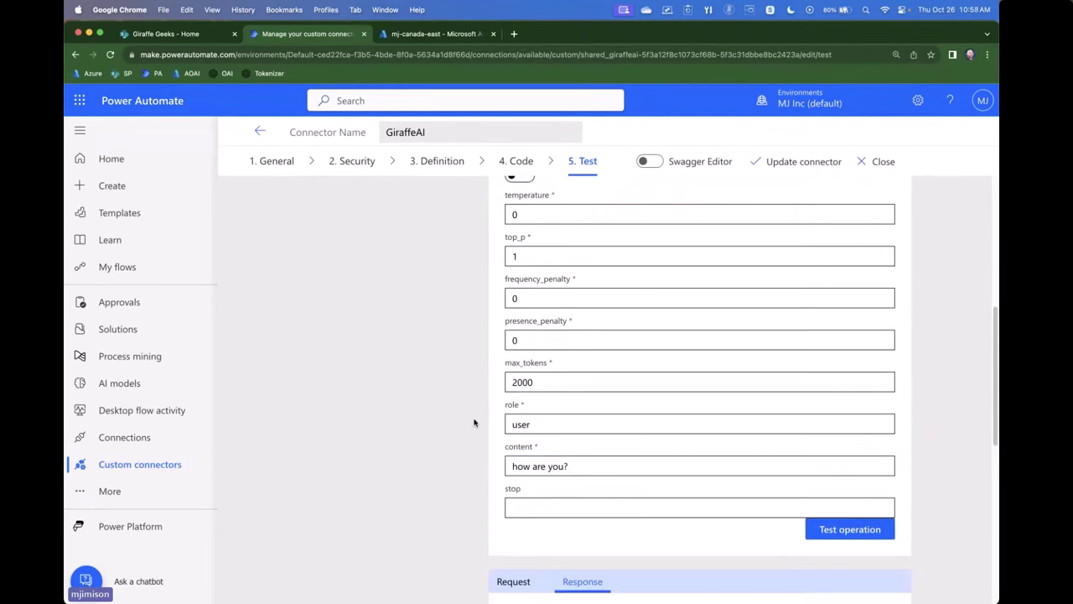
# Read through the test's response body, including the assistant's message content, and update the connector
pyautogui.scroll(-5, 474, 422)
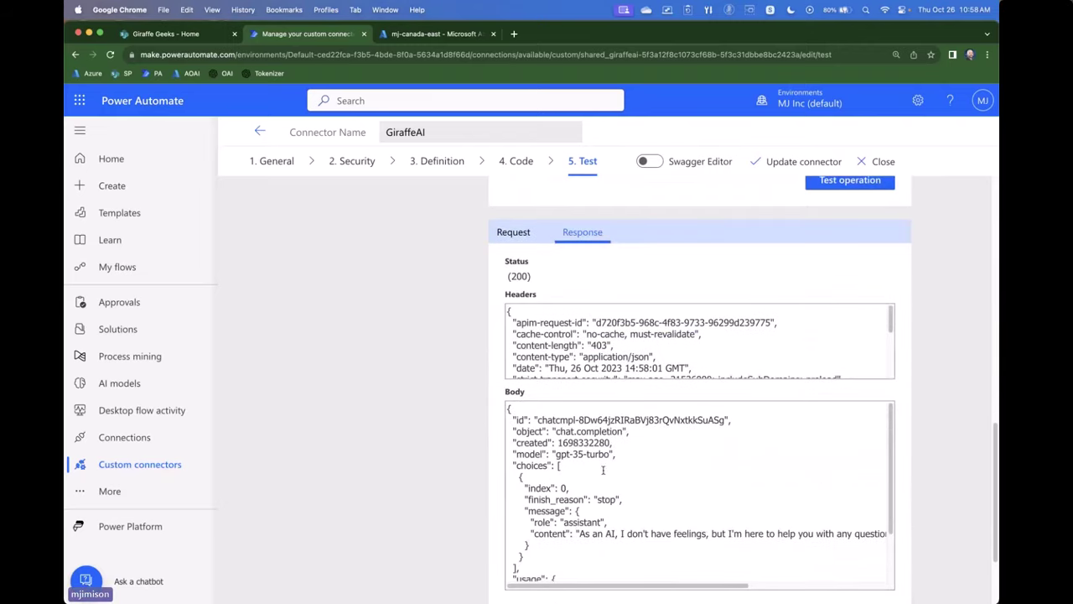
pyautogui.scroll(-2, 603, 470)
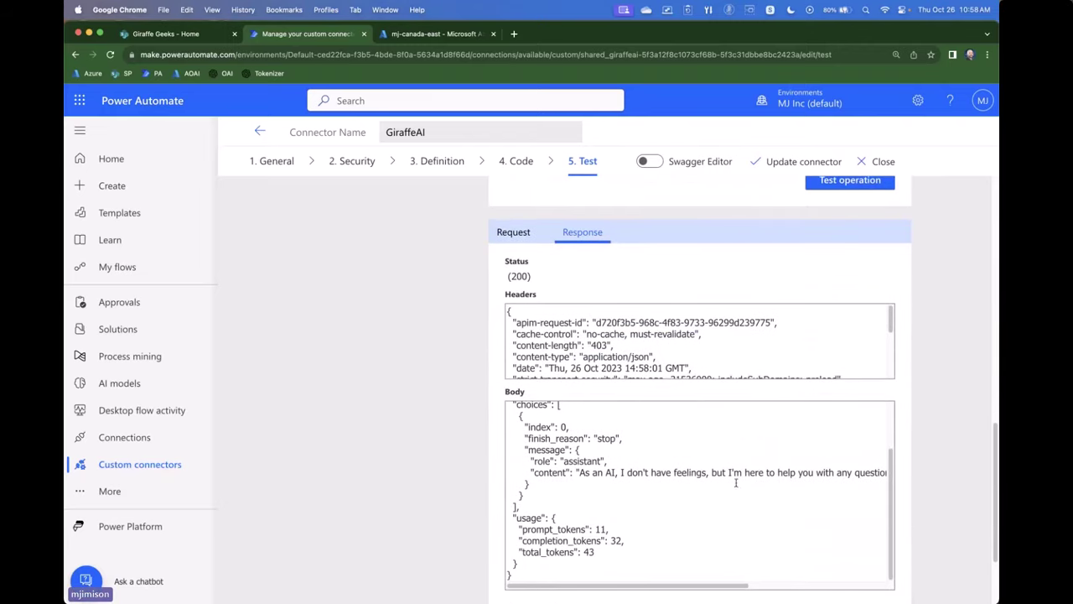
pyautogui.hscroll(5, 668, 576)
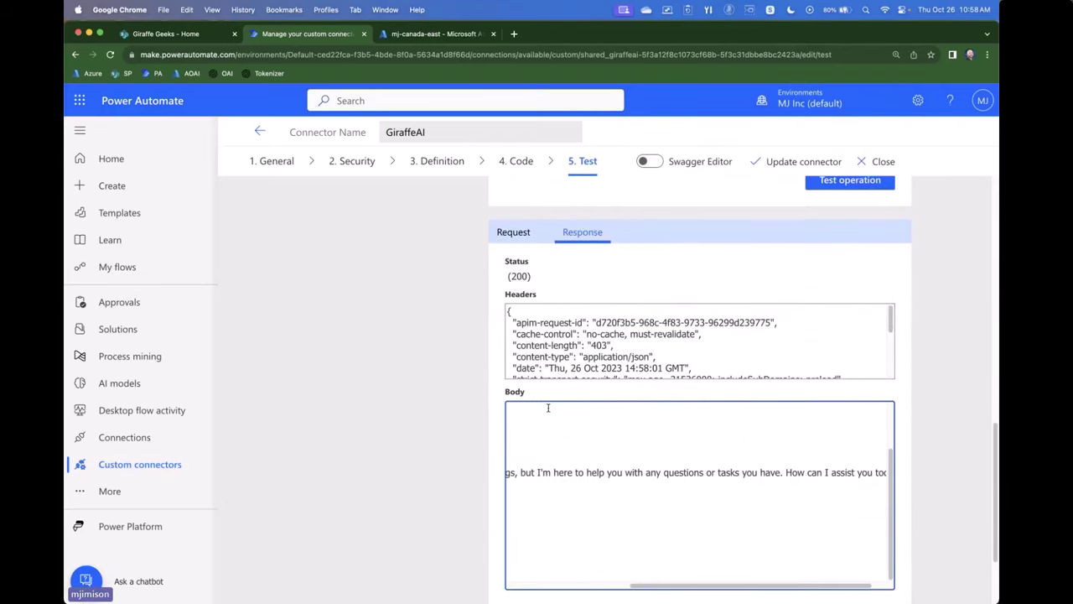
pyautogui.scroll(1, 497, 362)
pyautogui.scroll(3, 497, 362)
pyautogui.click(792, 165)
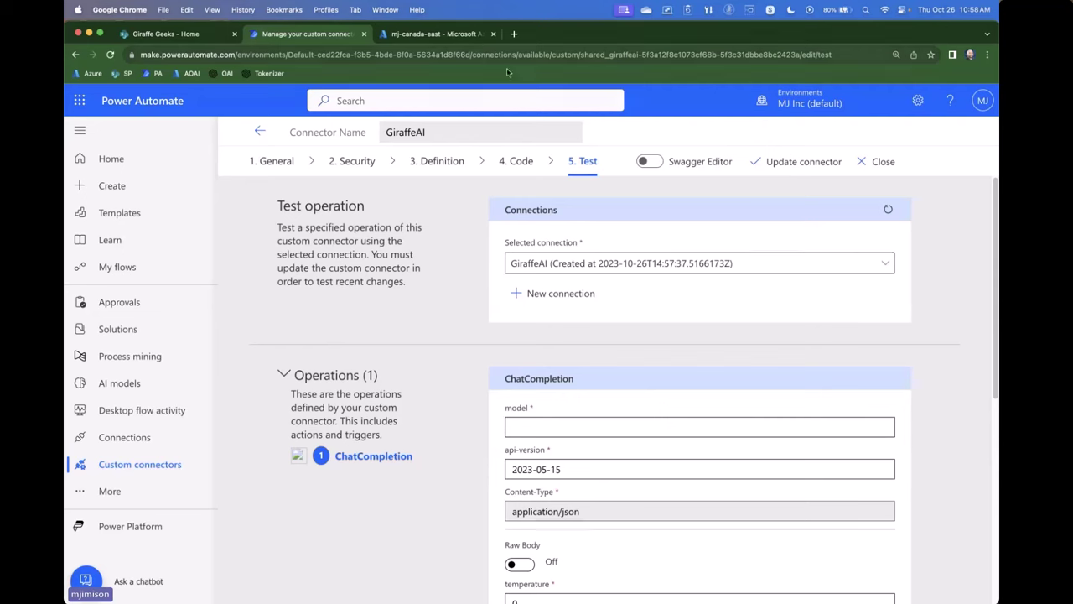
pyautogui.click(172, 35)
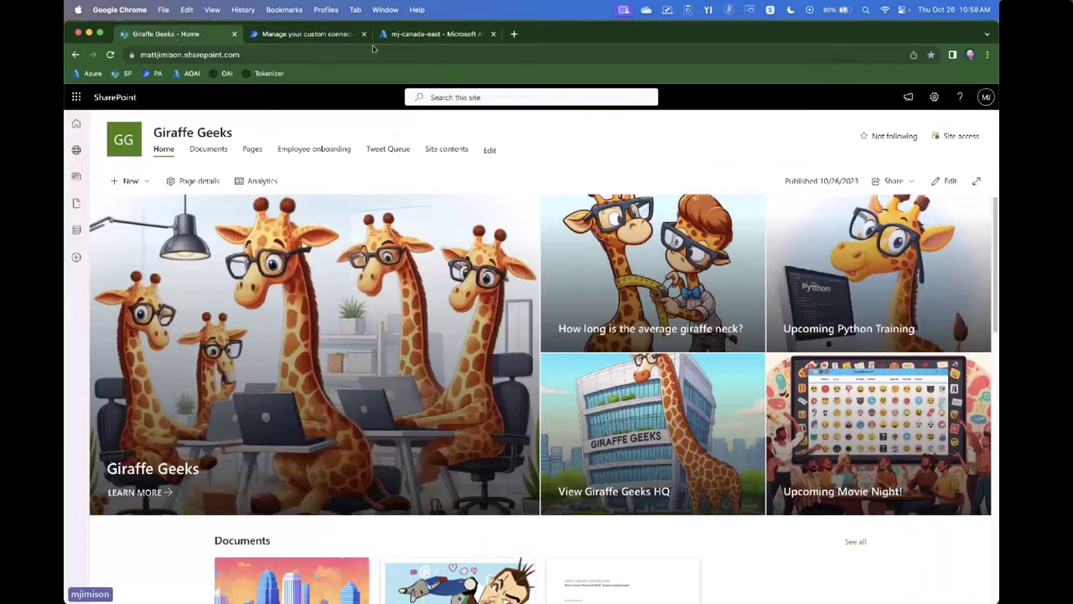
pyautogui.click(422, 35)
pyautogui.click(304, 35)
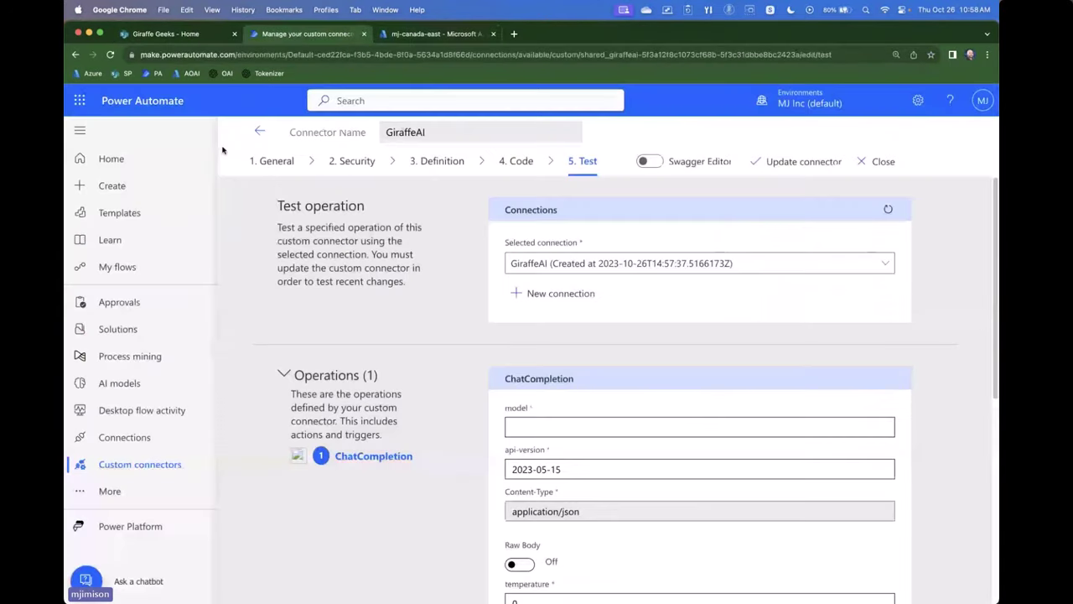
# Create an automated cloud flow named Tweets with SharePoint's "When an item is created" trigger
pyautogui.click(139, 265)
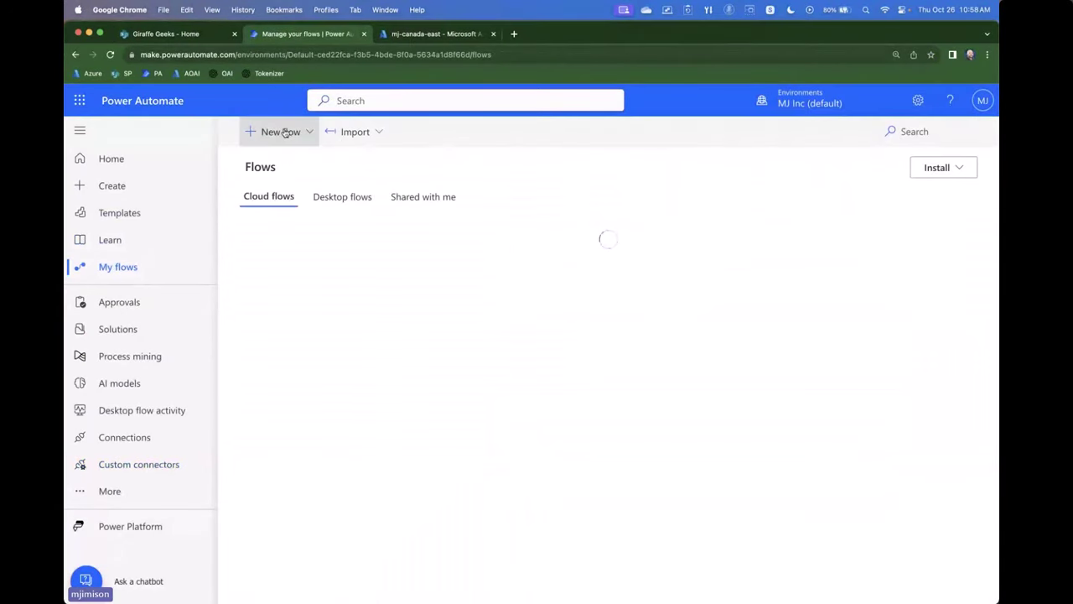
pyautogui.click(287, 131)
pyautogui.click(290, 257)
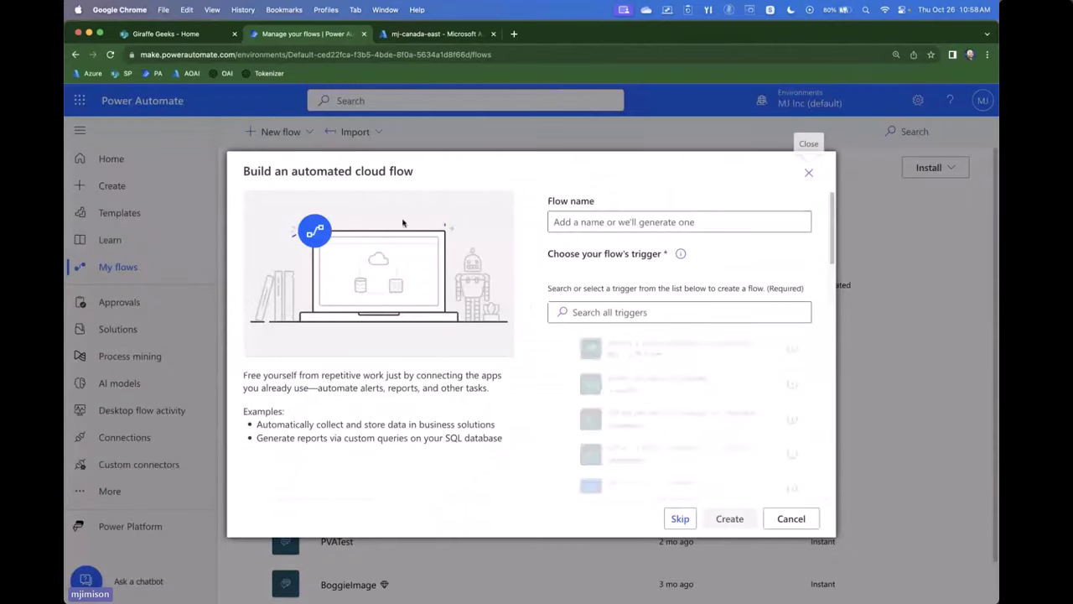
pyautogui.write('Tweets')
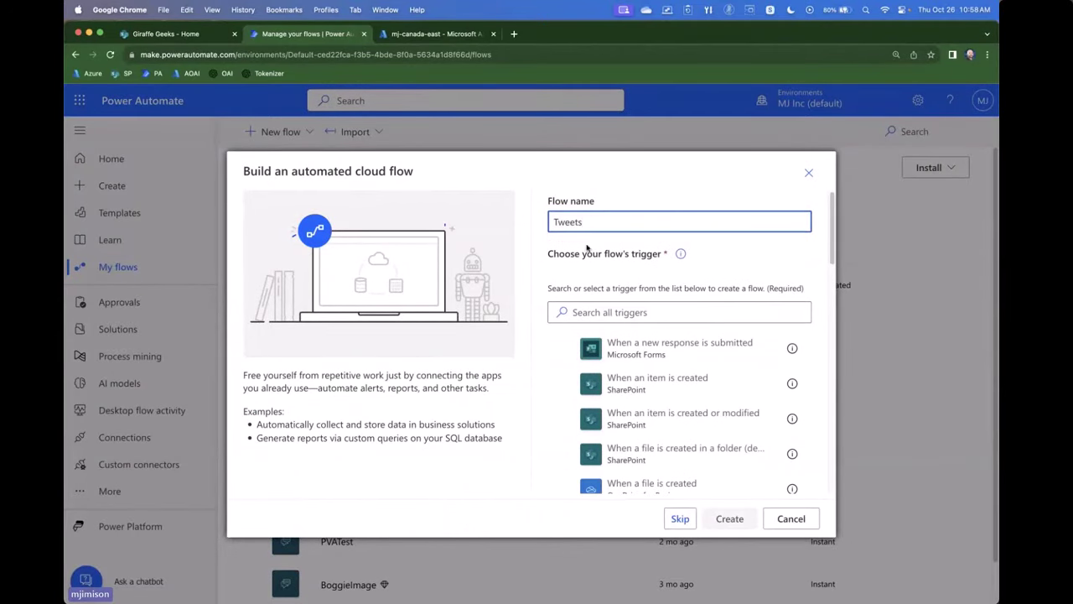
pyautogui.click(626, 388)
pyautogui.click(729, 518)
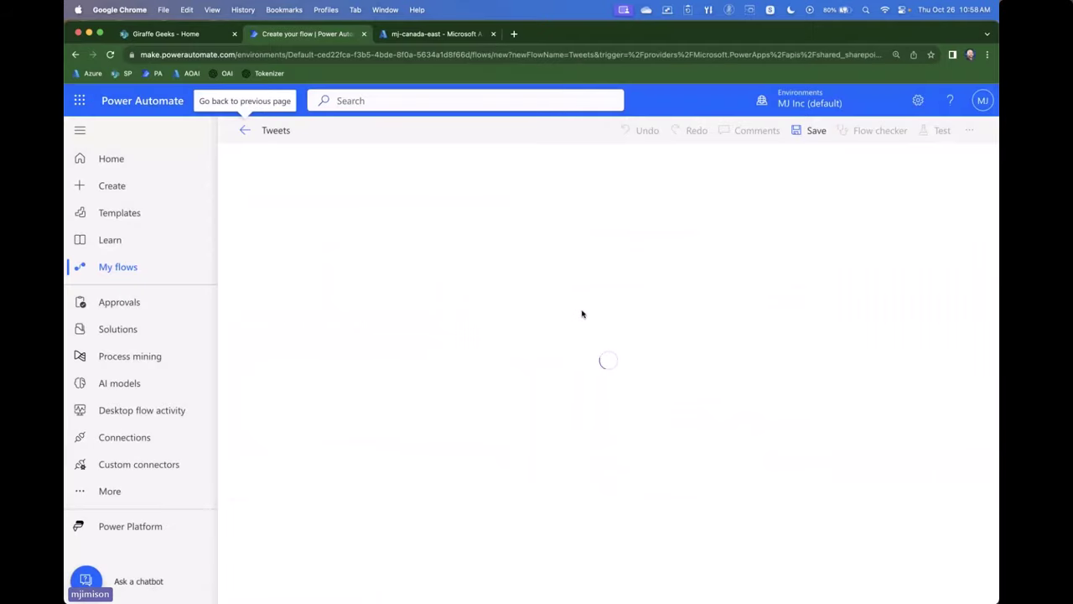
# Switch to the Giraffe Geeks SharePoint site, open its Tweet Queue list, and return to the Power Automate flow
pyautogui.press('super+1')
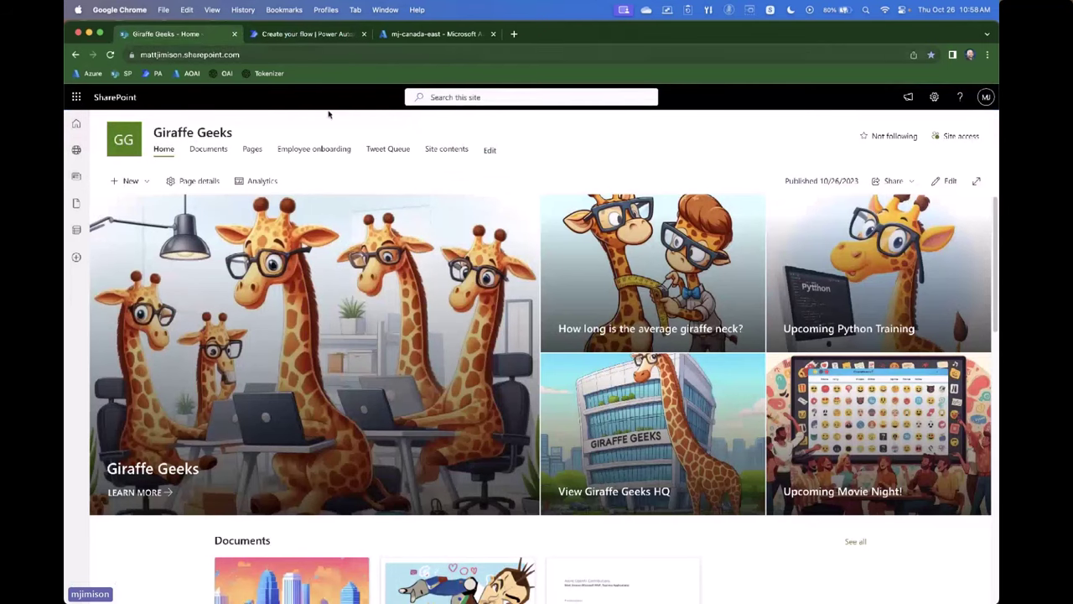
pyautogui.click(371, 151)
pyautogui.click(310, 35)
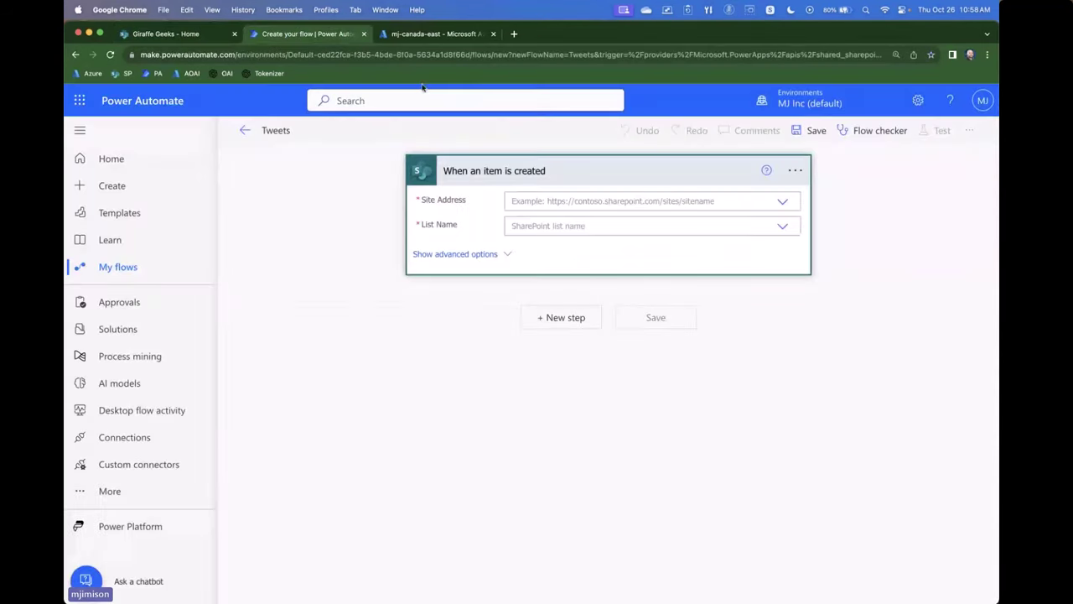
# Point the trigger at the Giraffe Geeks site and its Tweet Queue list
pyautogui.click(782, 203)
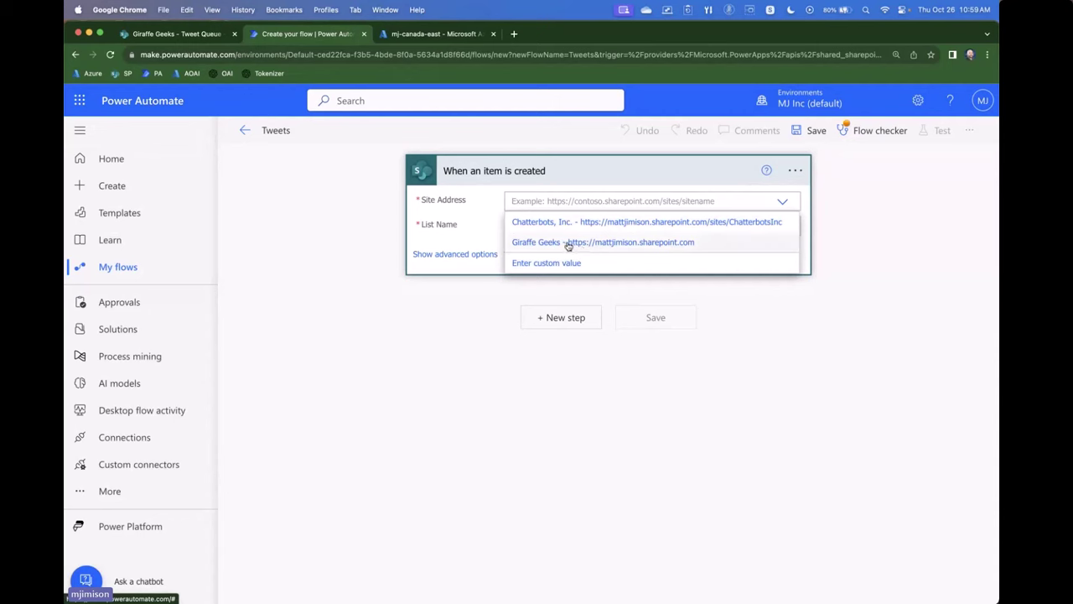
pyautogui.click(567, 243)
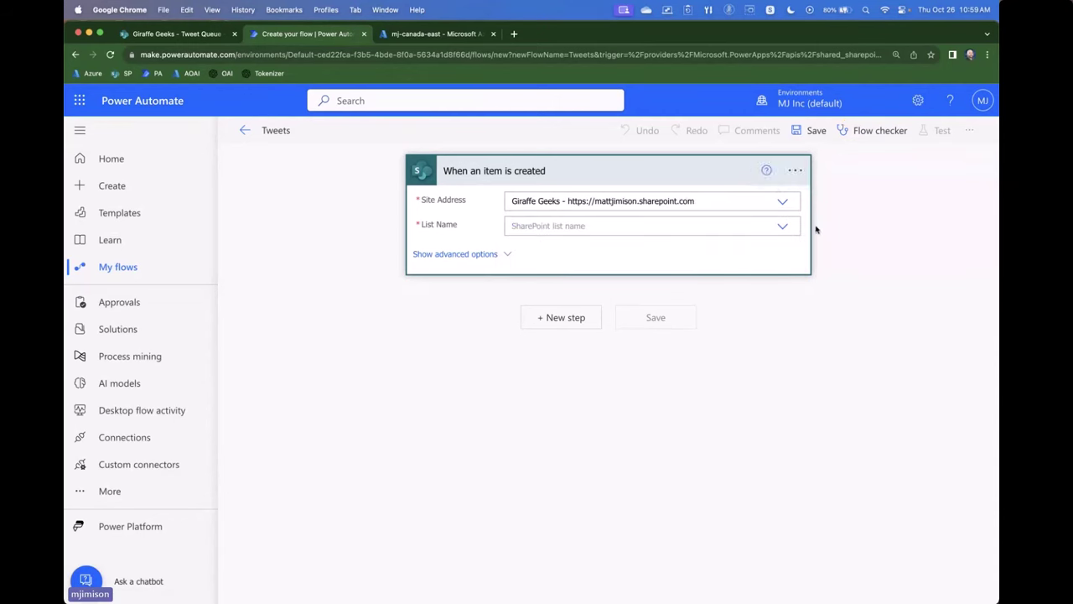
pyautogui.click(779, 227)
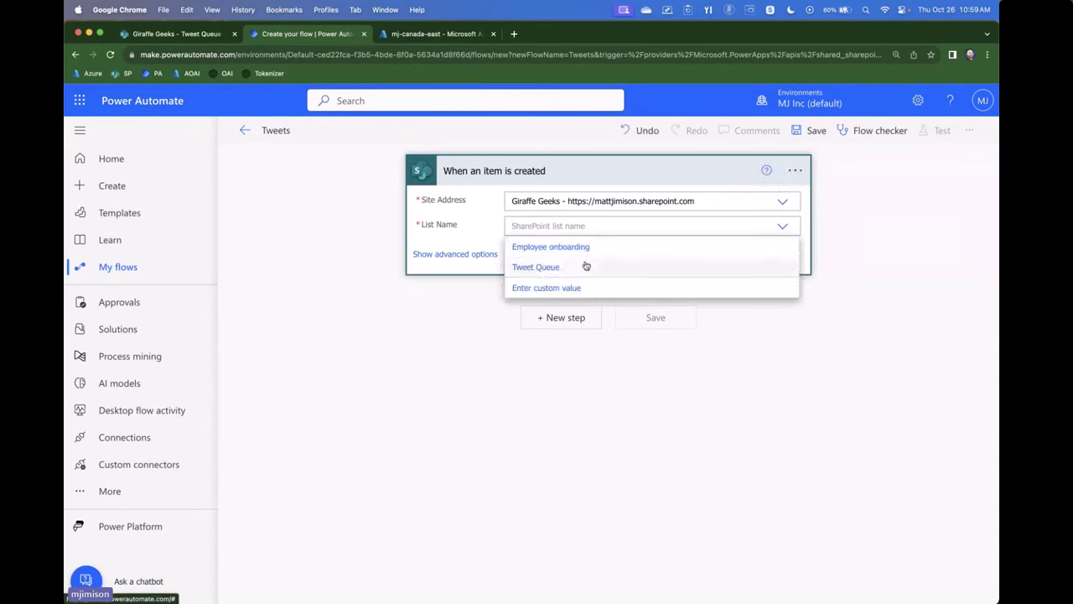
pyautogui.click(582, 266)
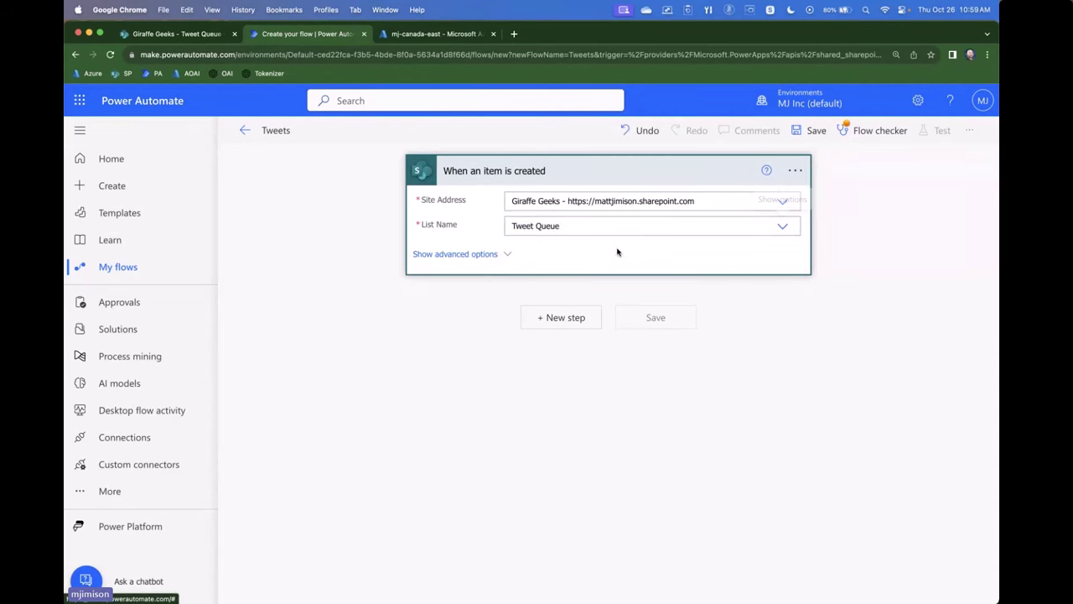
# Add the custom GiraffeAI connector's ChatCompletion action as the step after the trigger
pyautogui.click(549, 317)
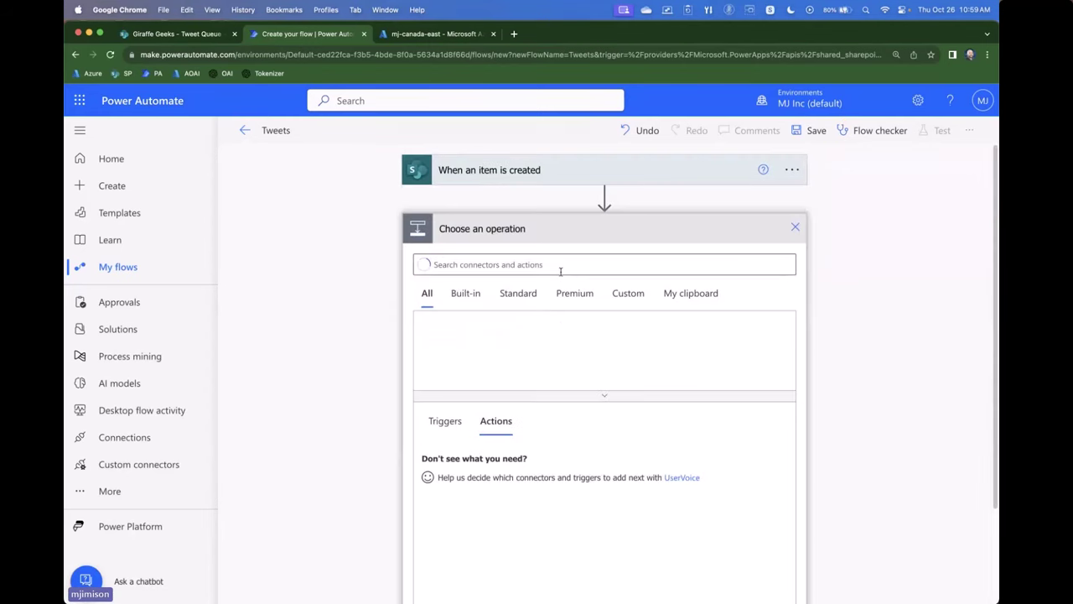
pyautogui.click(623, 297)
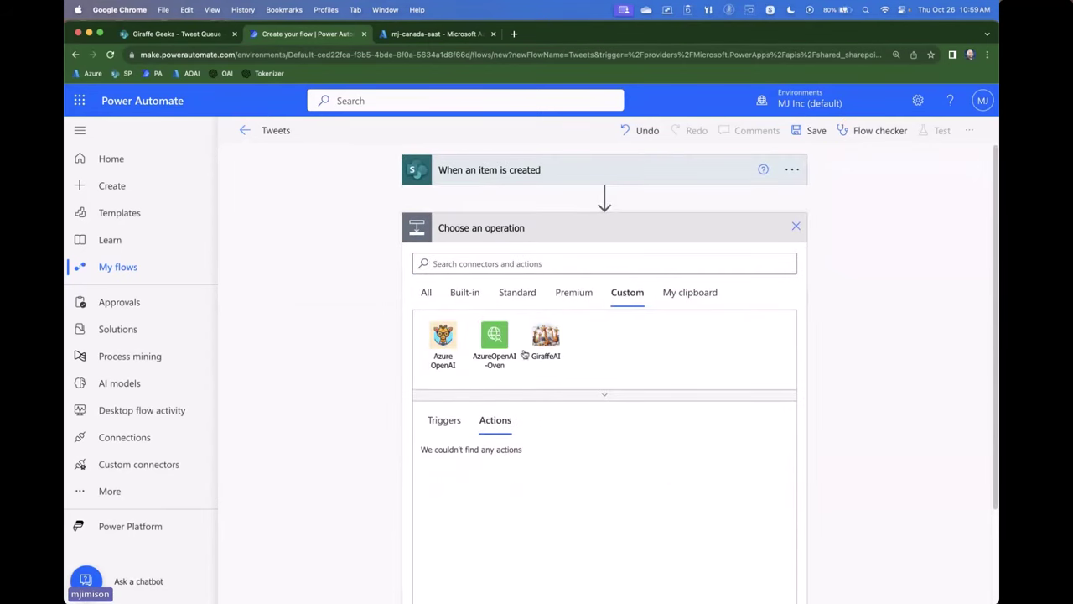
pyautogui.click(545, 344)
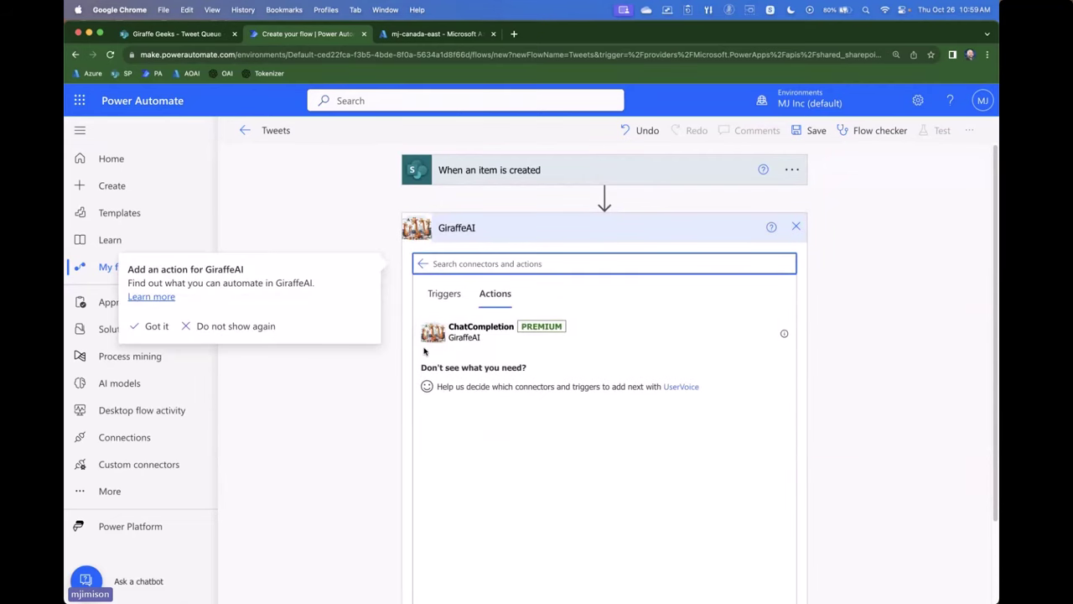
pyautogui.click(464, 335)
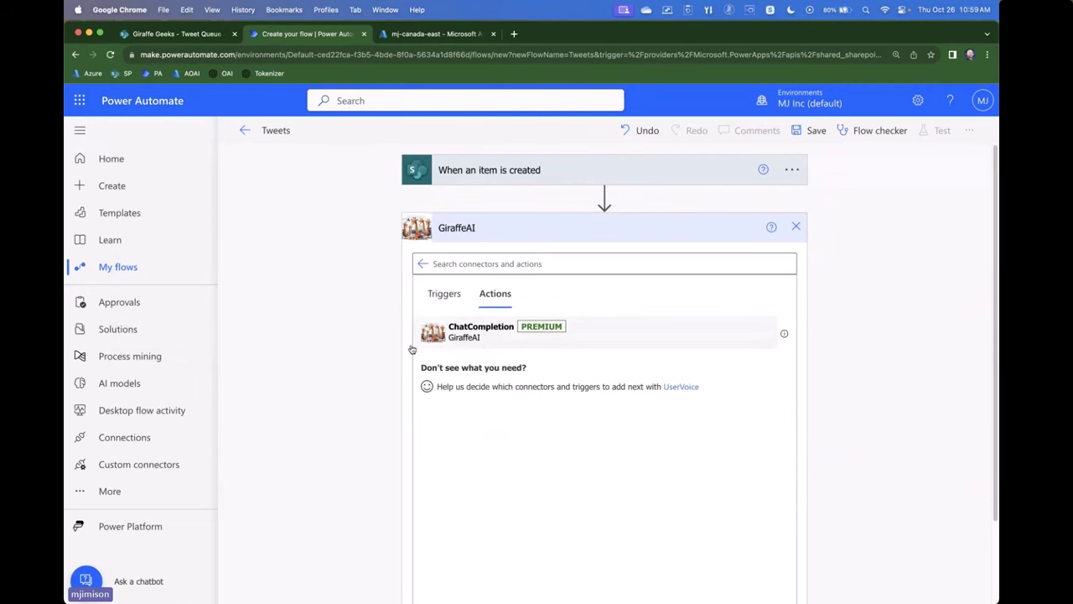
# Set the ChatCompletion action's model to gpt-35-turbo and the first message's role to user
pyautogui.click(664, 258)
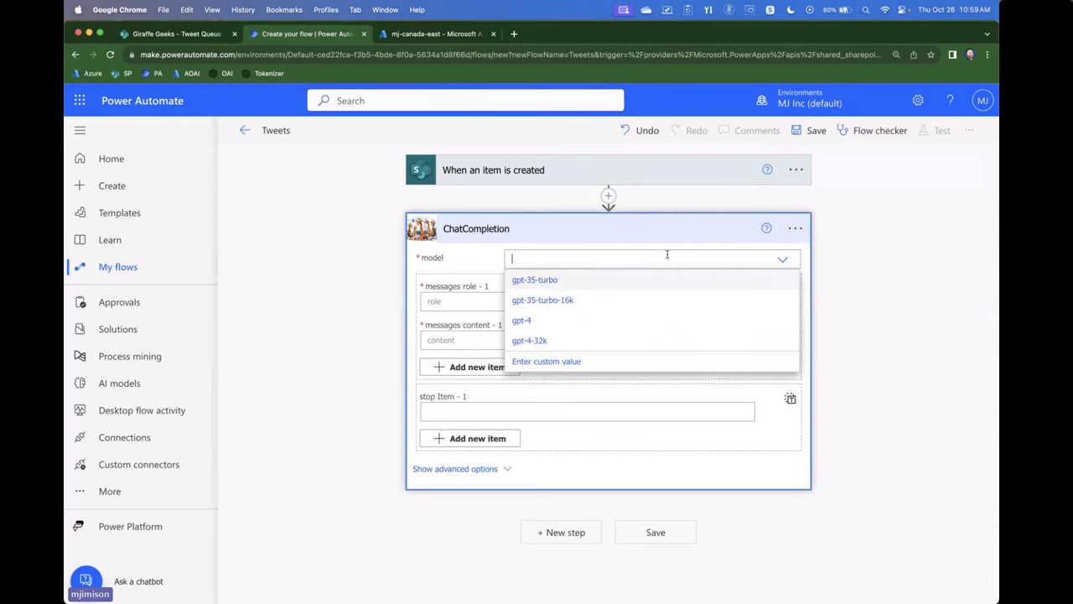
pyautogui.click(525, 282)
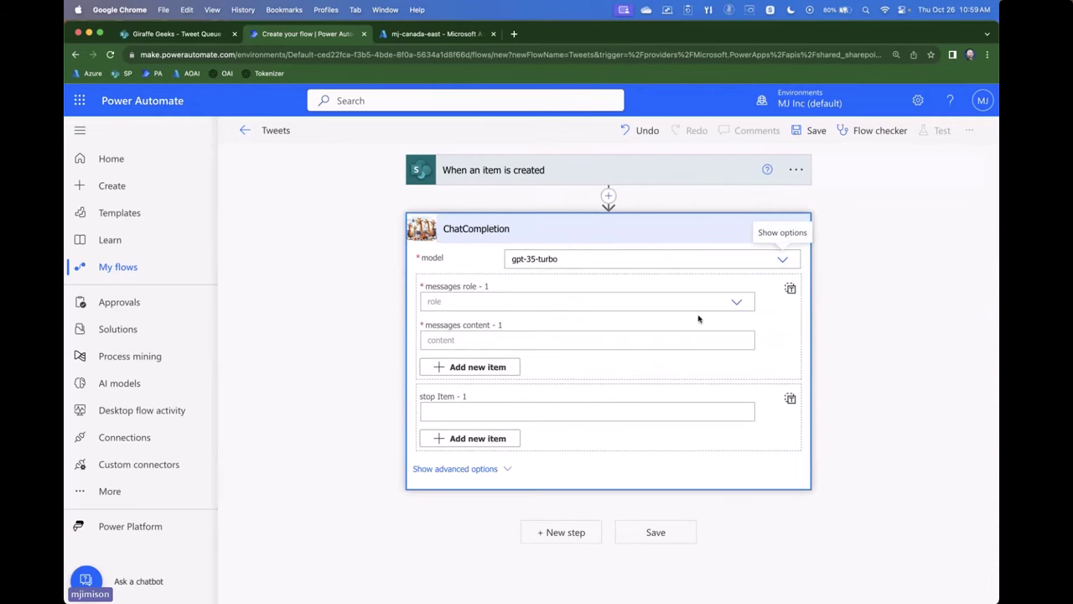
pyautogui.click(736, 303)
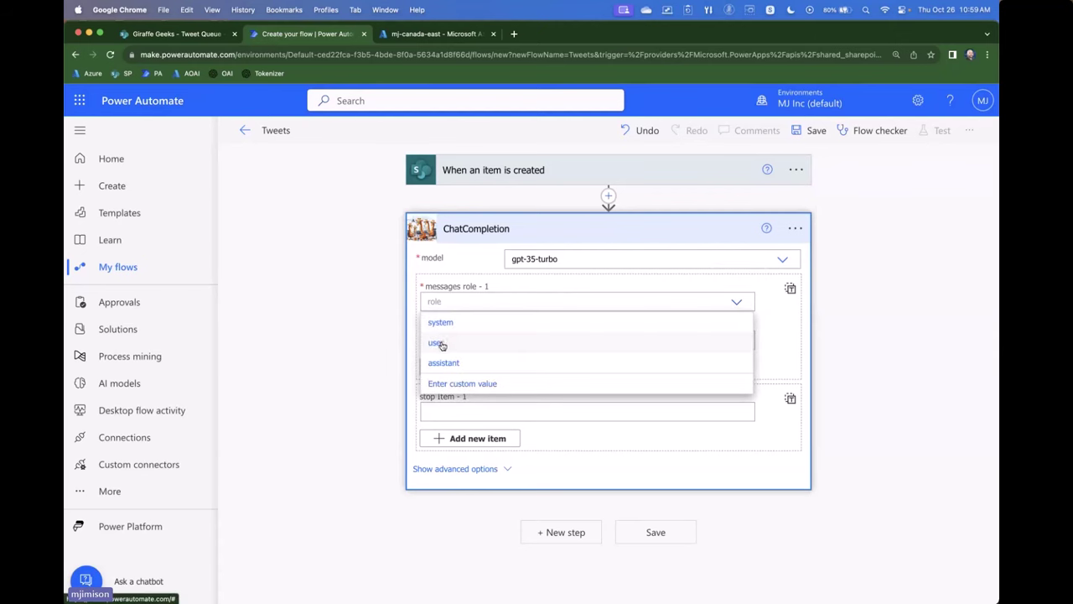
pyautogui.click(437, 342)
# Insert the trigger's Title into the first message's content, followed by a "-----" separator line
pyautogui.click(541, 341)
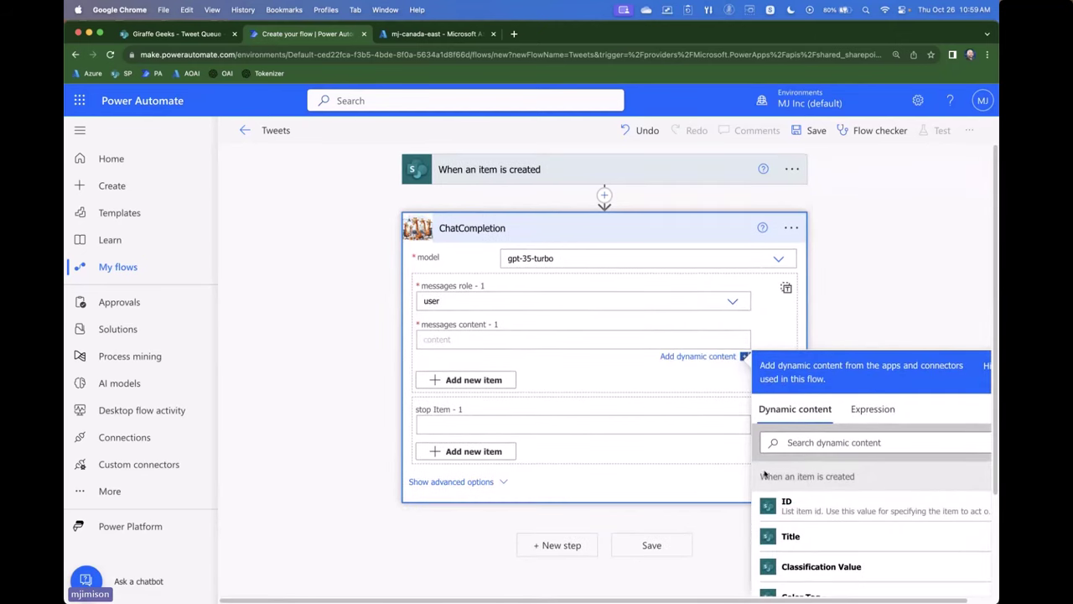
pyautogui.scroll(-3, 778, 486)
pyautogui.scroll(3, 780, 499)
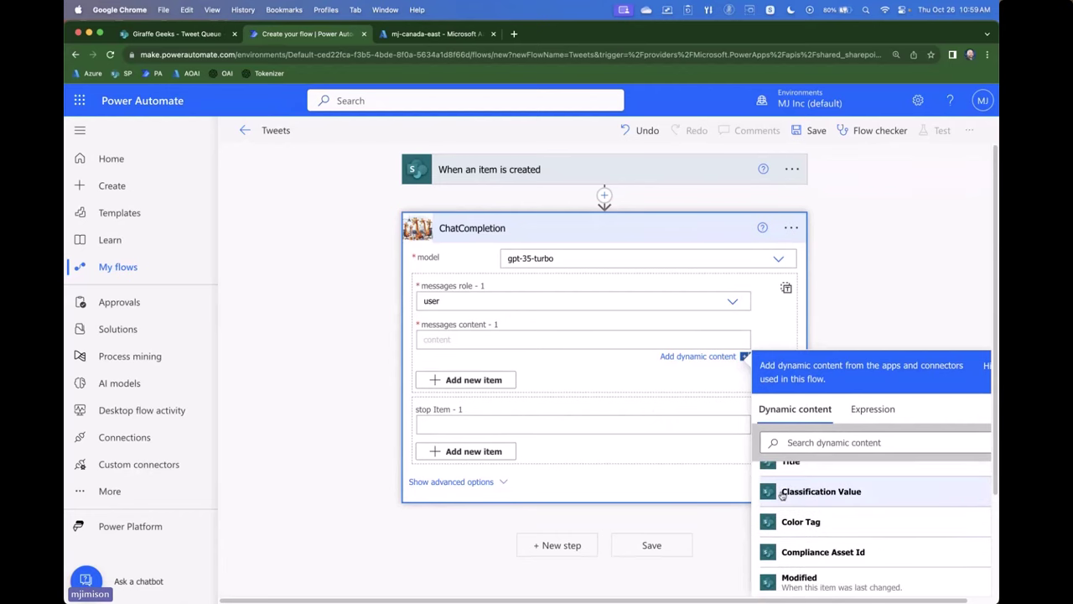
pyautogui.click(788, 536)
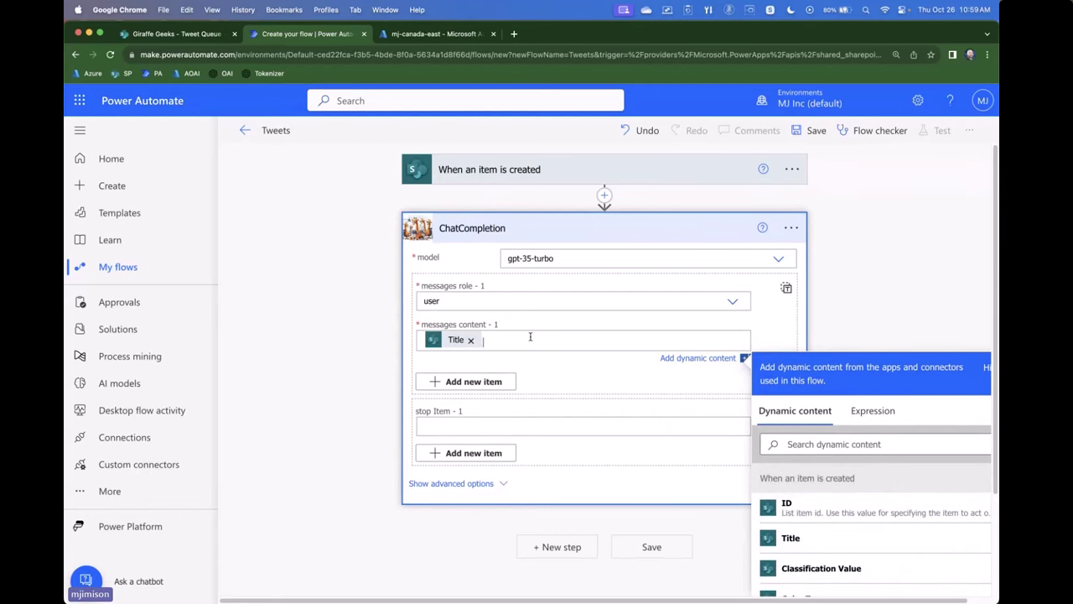
pyautogui.press('Return')
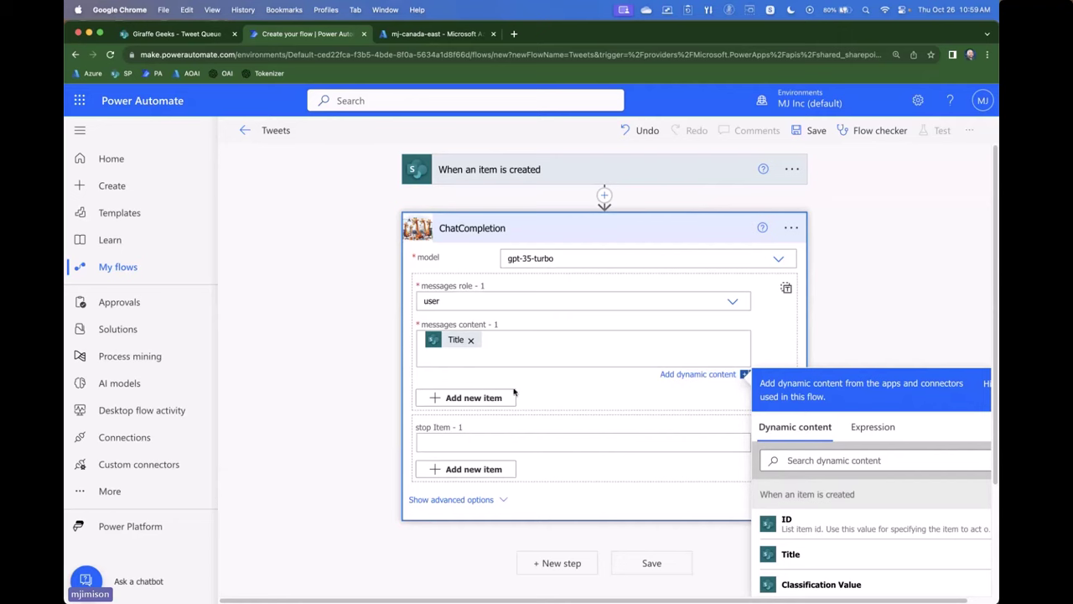
pyautogui.write('-----')
pyautogui.press('Return')
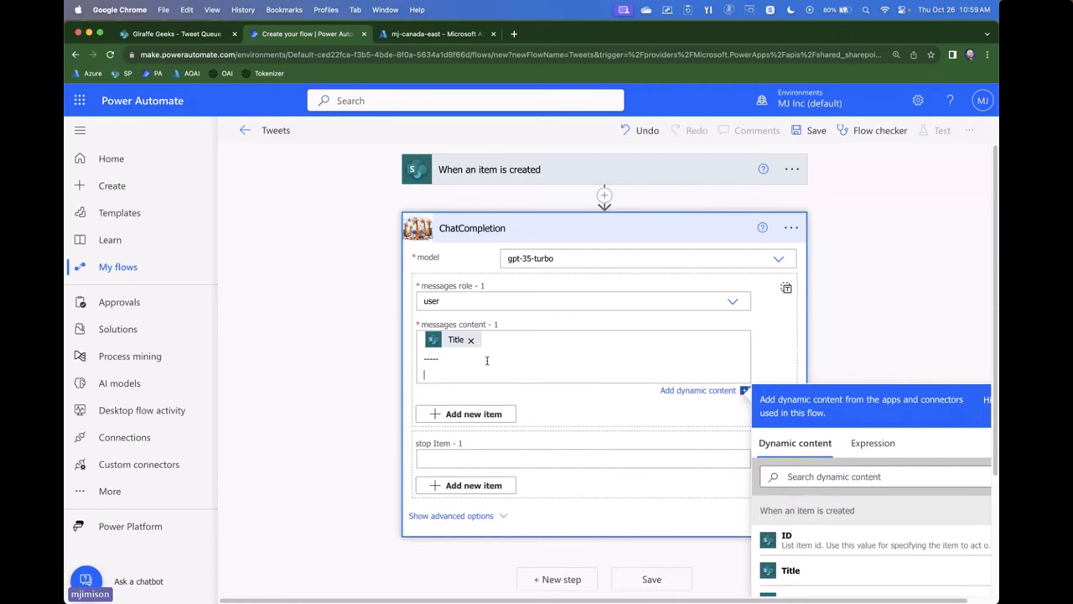
# Below the separator, add the instruction "Classify the above text as Positive, Negative, or Neutral. Only respond with one of these 3 values."
pyautogui.write('Calss')
pyautogui.write('sfi')
pyautogui.write(' above text as P')
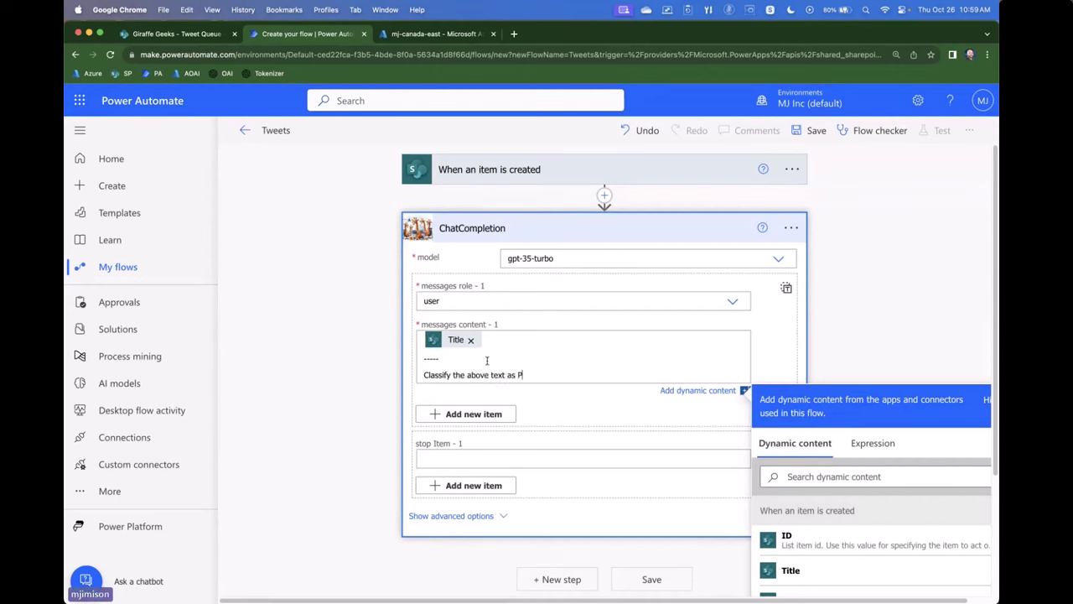
pyautogui.write('ositive, Negative, or Neutral. Only respond with one')
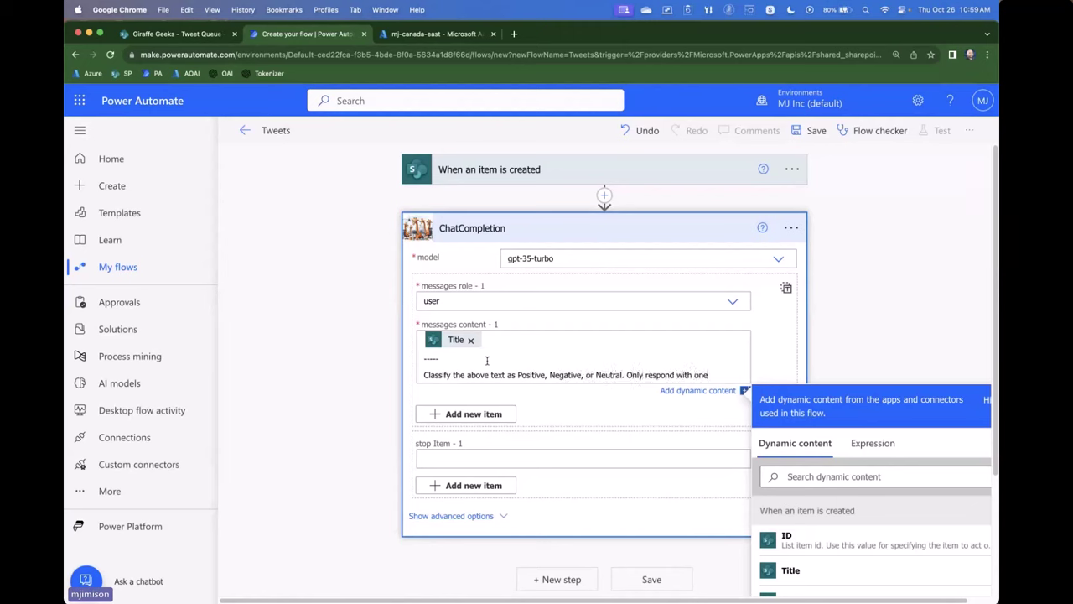
pyautogui.write(' of these 3 values.')
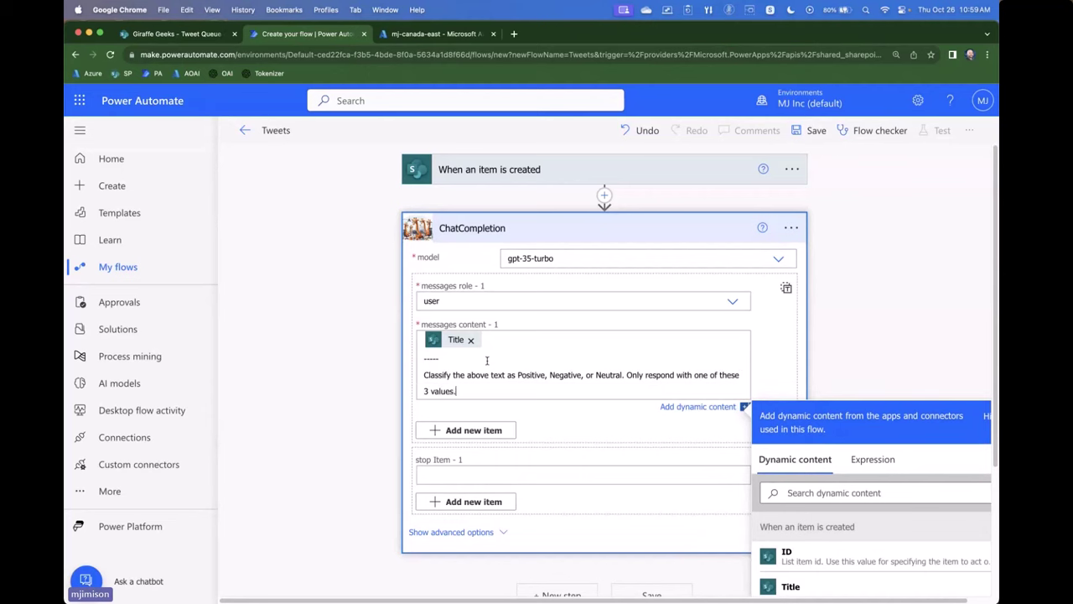
pyautogui.scroll(-1, 500, 411)
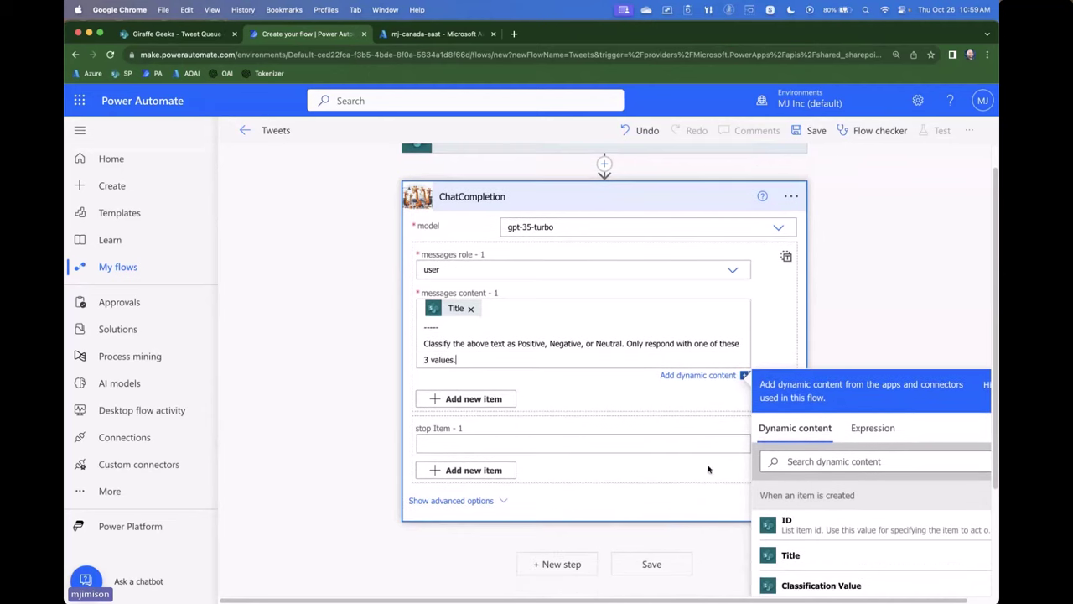
pyautogui.click(809, 325)
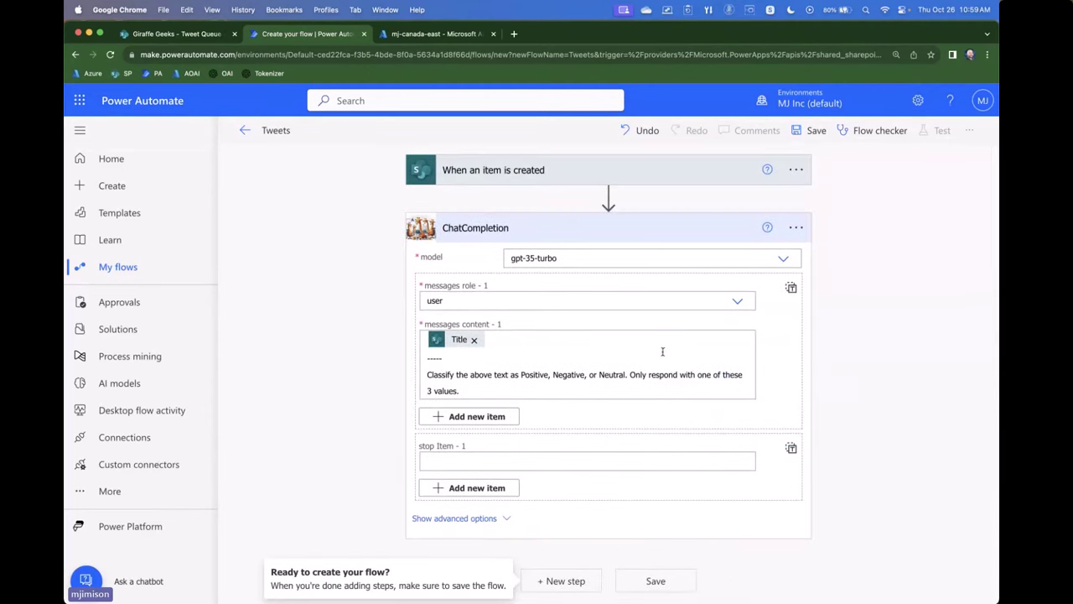
# Find SharePoint's Update item action and add it as the step after ChatCompletion
pyautogui.click(578, 573)
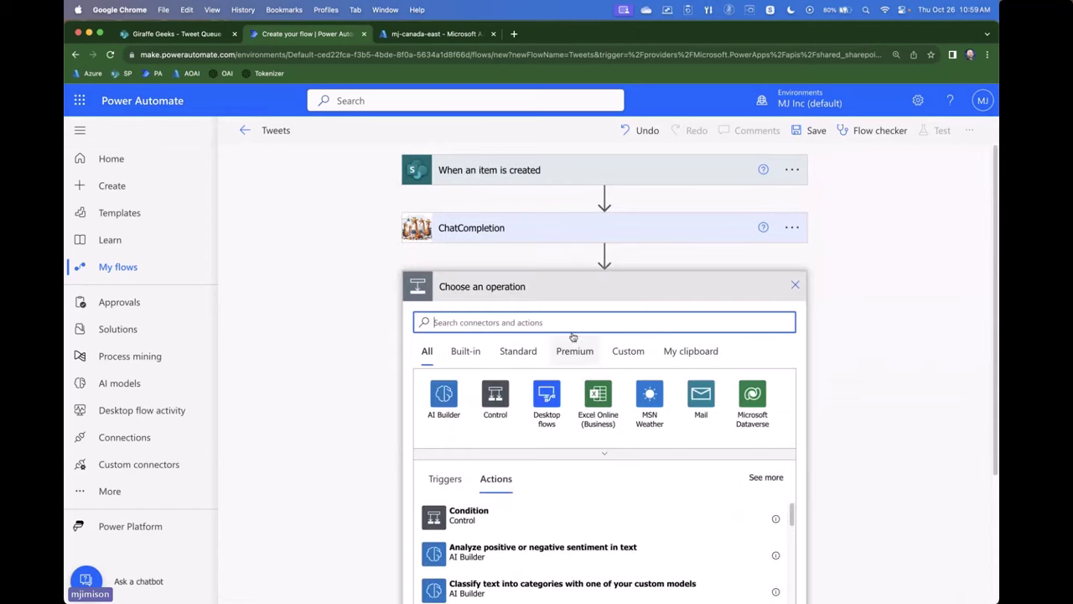
pyautogui.write('update item')
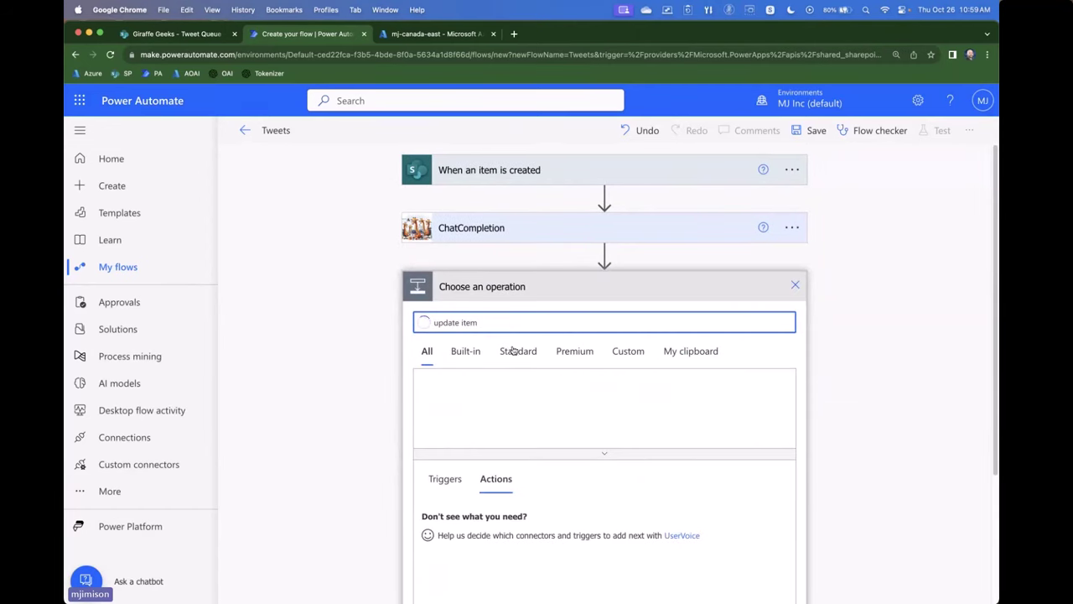
pyautogui.scroll(-1, 495, 338)
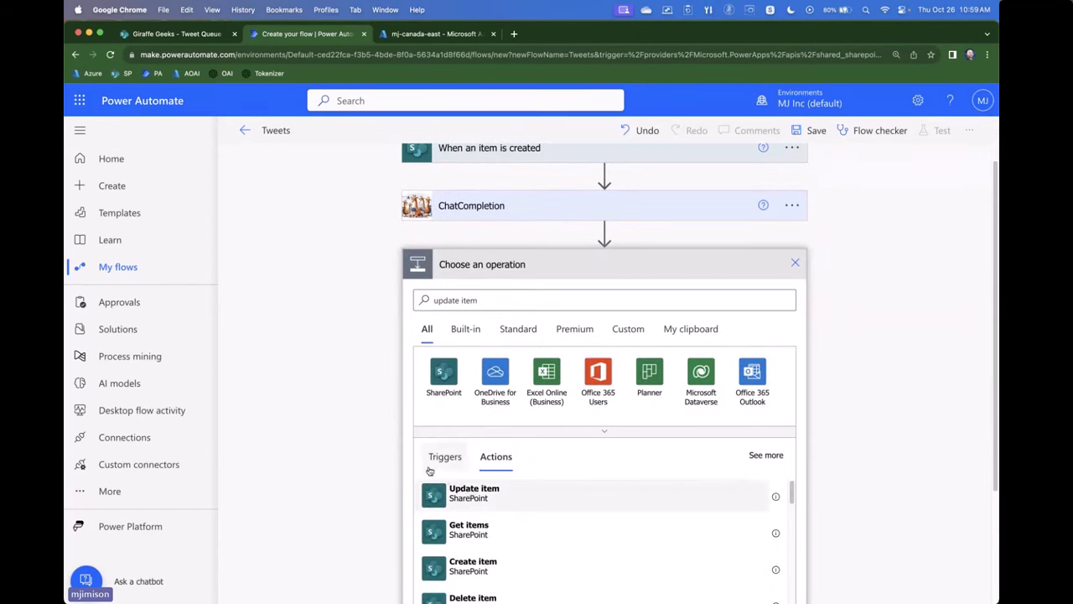
pyautogui.click(446, 501)
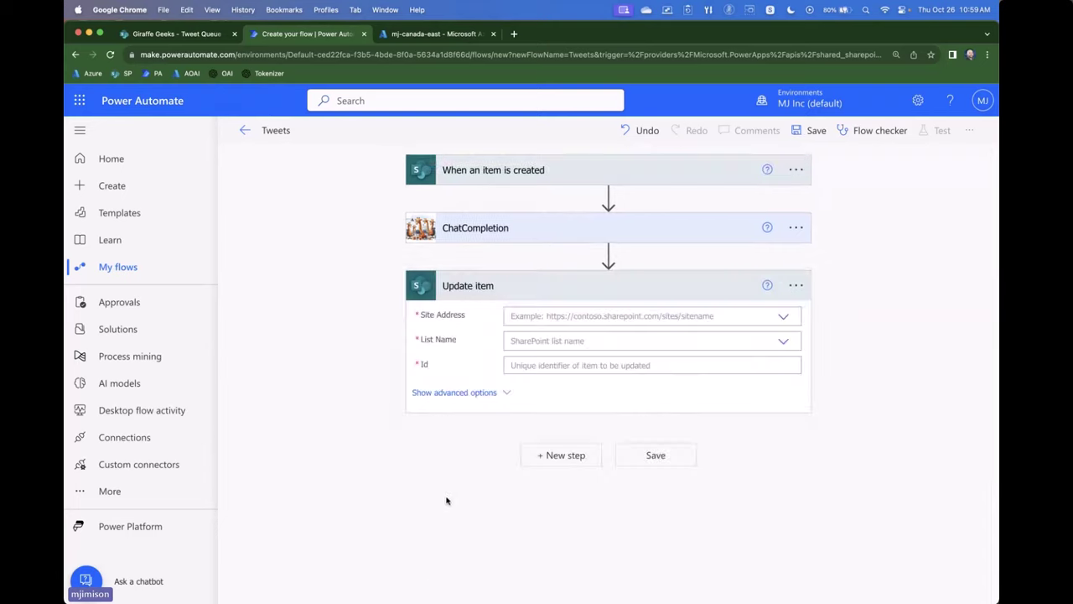
# Point Update item at the Giraffe Geeks site's Tweet Queue list and set its Id to the trigger's ID
pyautogui.click(783, 316)
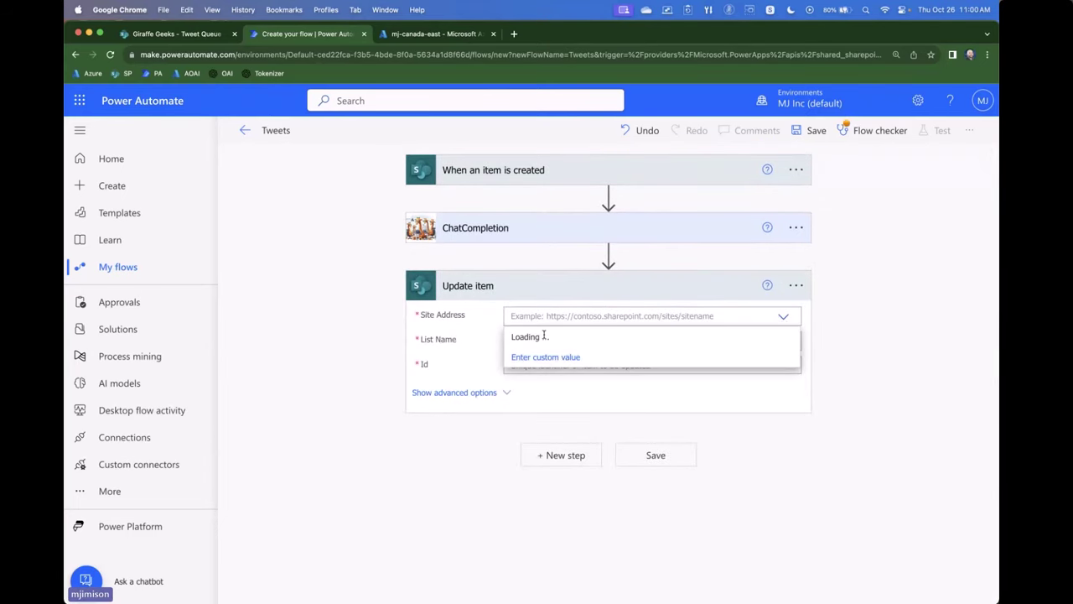
pyautogui.click(573, 360)
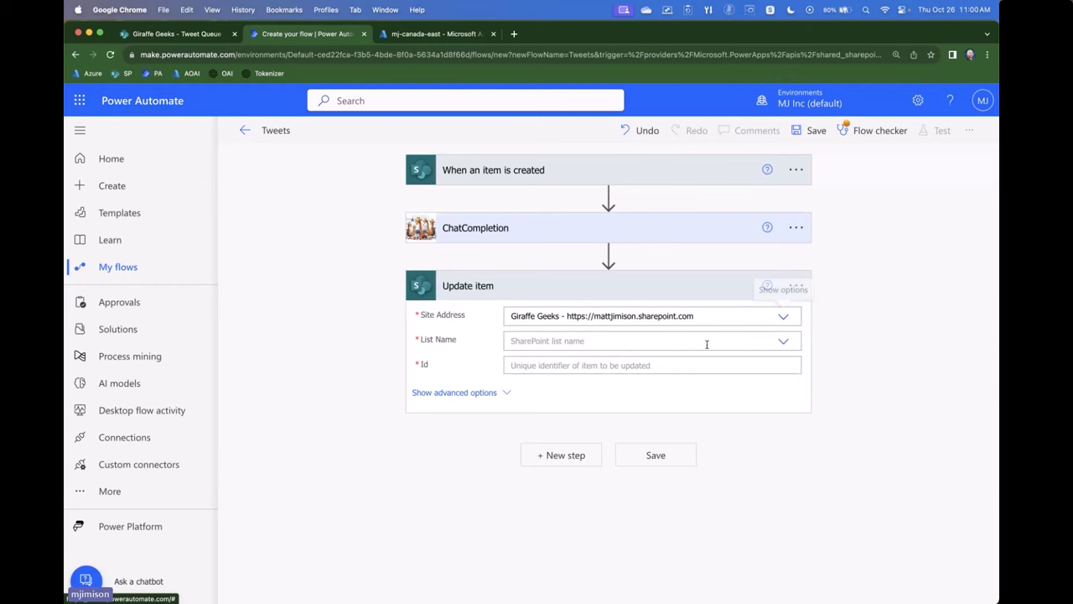
pyautogui.click(783, 341)
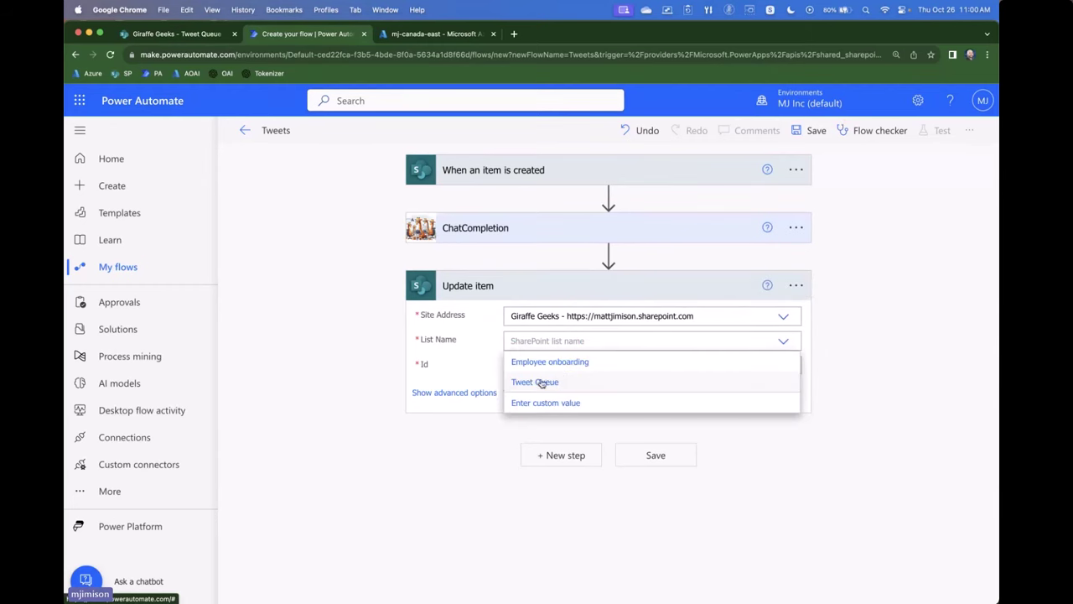
pyautogui.click(541, 382)
pyautogui.click(557, 367)
pyautogui.scroll(-3, 664, 386)
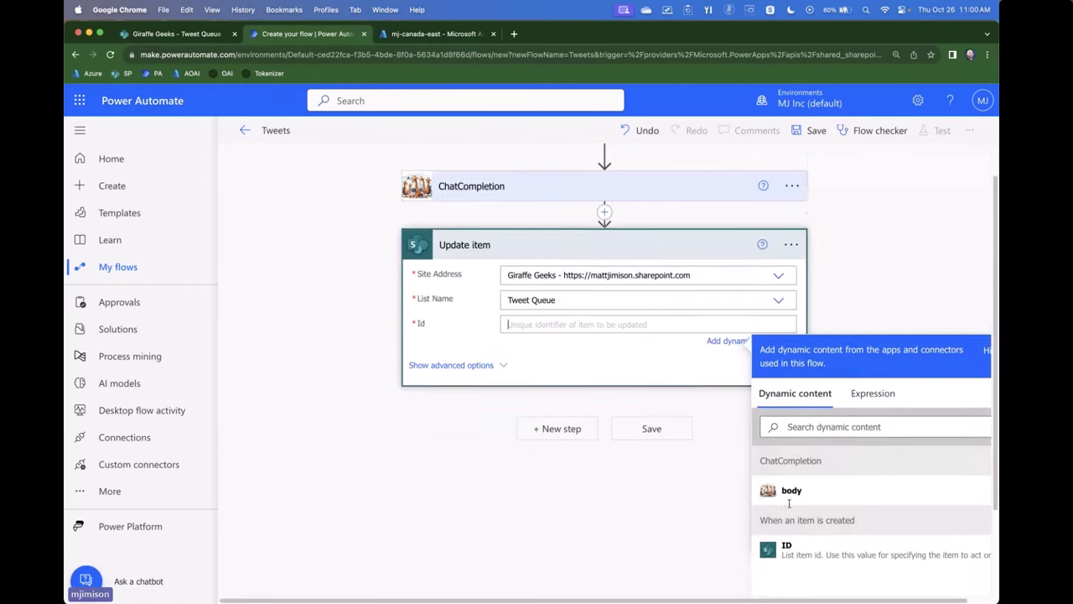
pyautogui.click(784, 461)
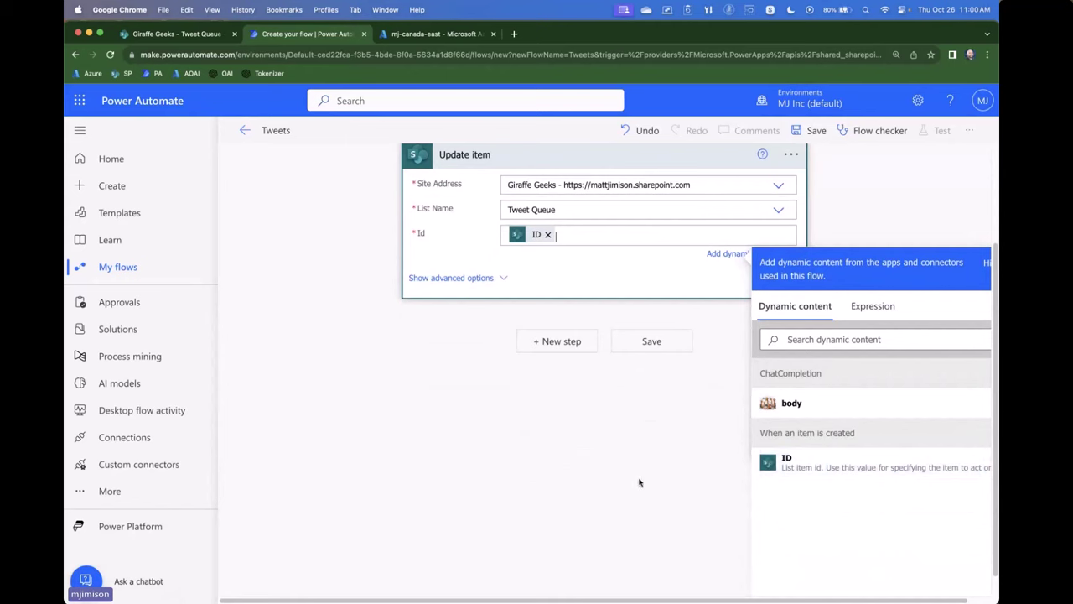
# Save the Tweets flow and start a manual test run
pyautogui.click(814, 134)
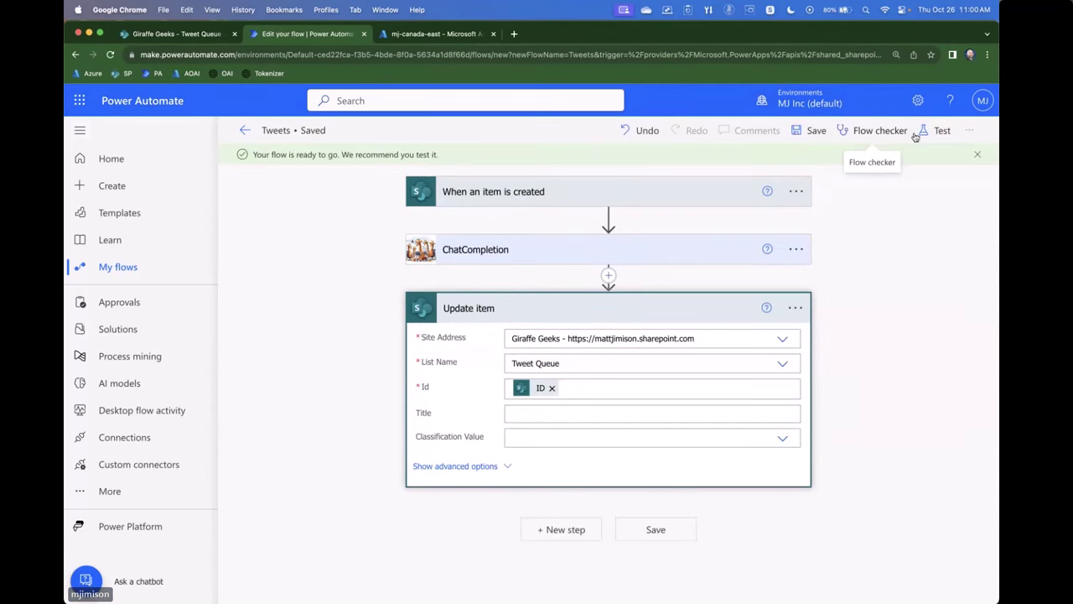
pyautogui.click(937, 132)
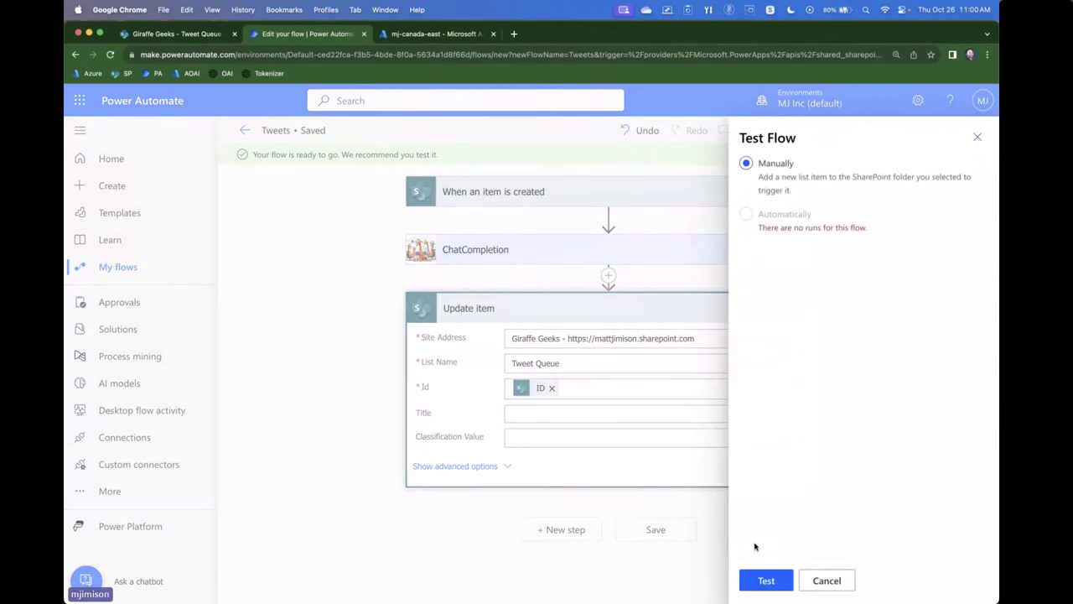
pyautogui.click(765, 580)
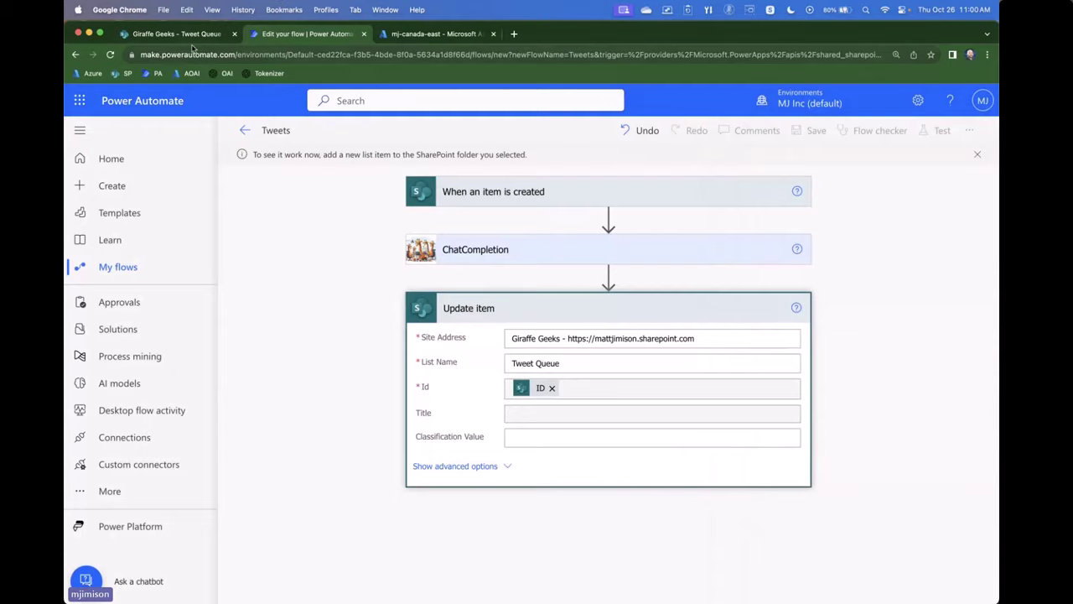
# Switch to SharePoint and add a Tweet Queue item titled "Let us know what you think about our new movie - we think it stinks!"
pyautogui.click(190, 34)
pyautogui.click(133, 180)
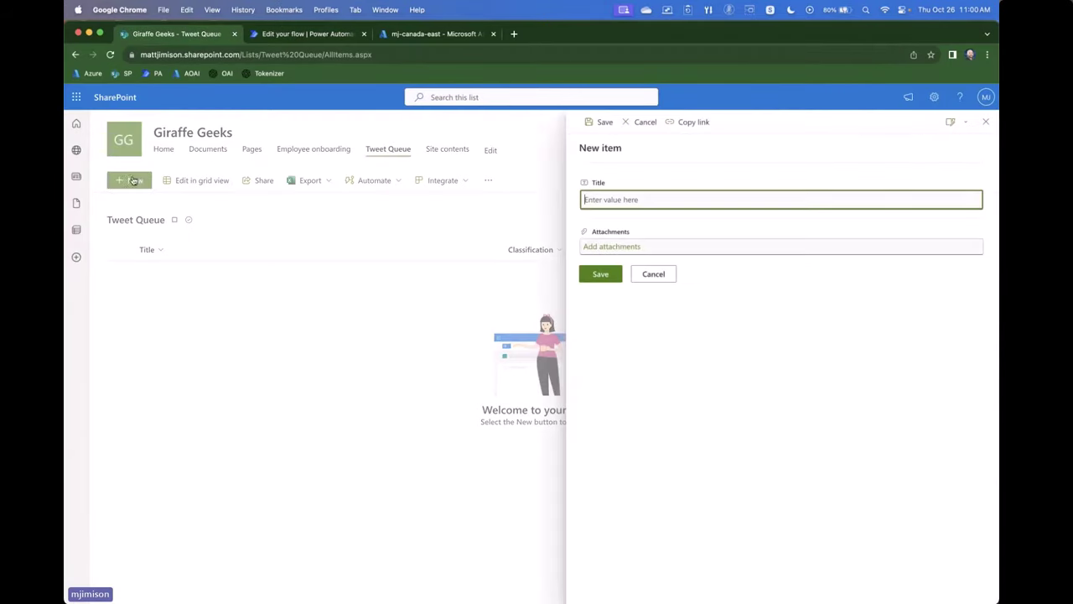
pyautogui.write('If')
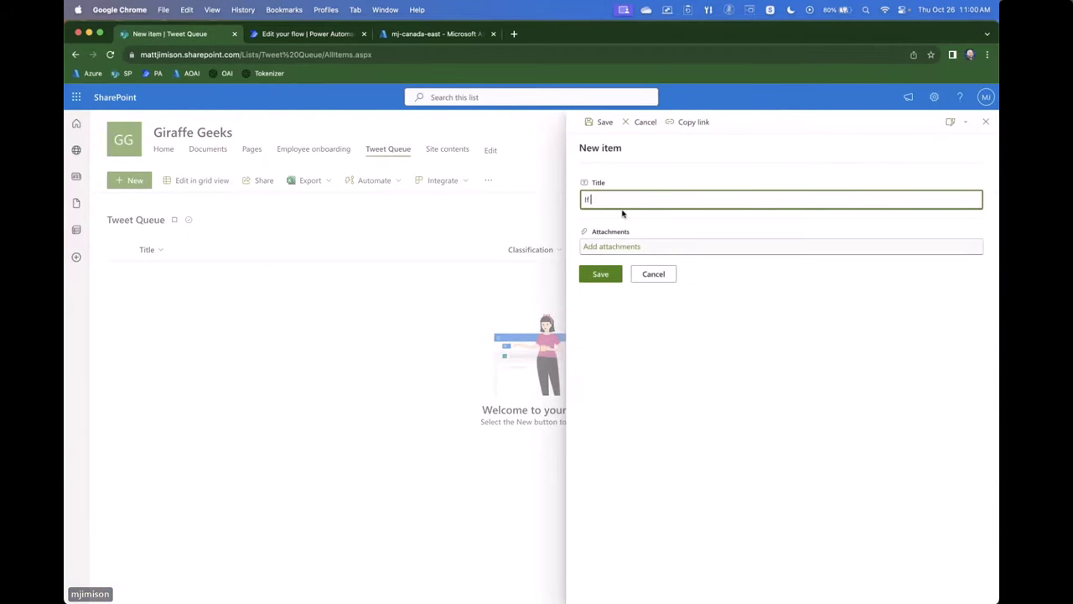
pyautogui.write('Let us know what you think about our new omvie')
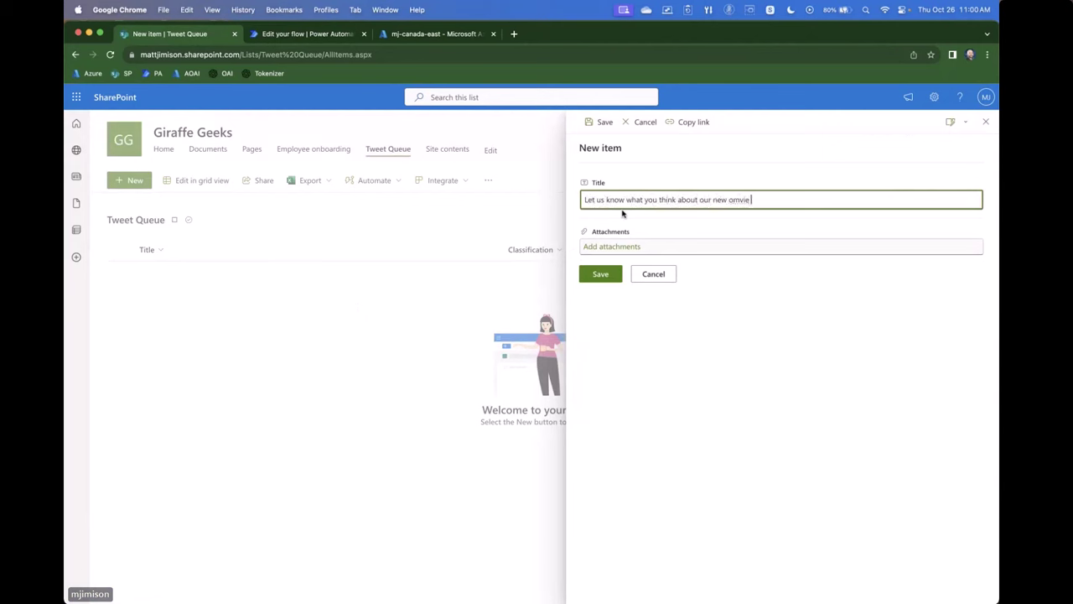
pyautogui.press('BackSpace')
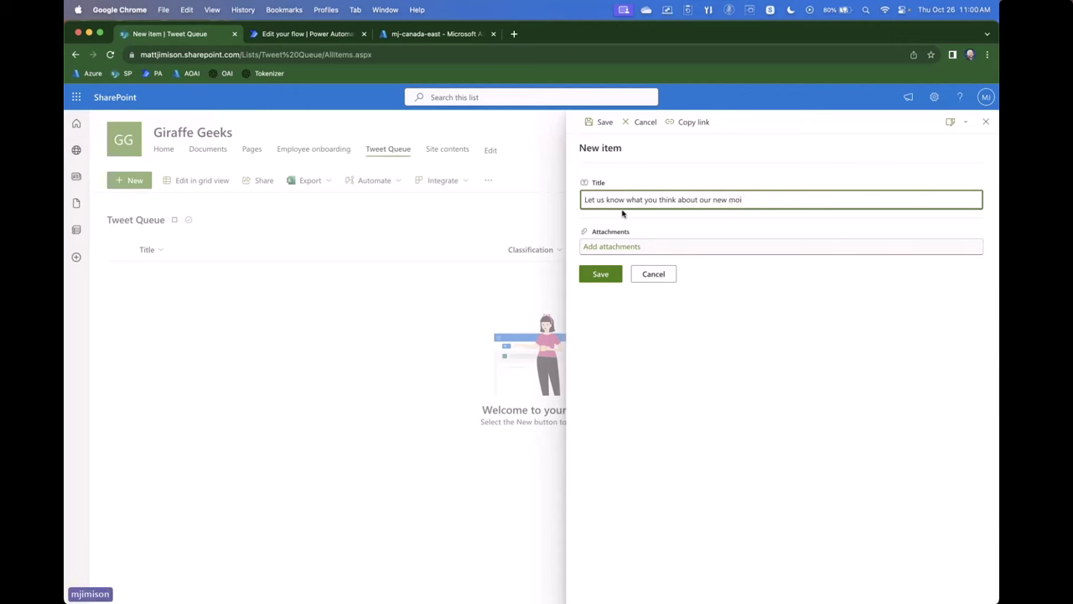
pyautogui.write('e - we think it stinks!')
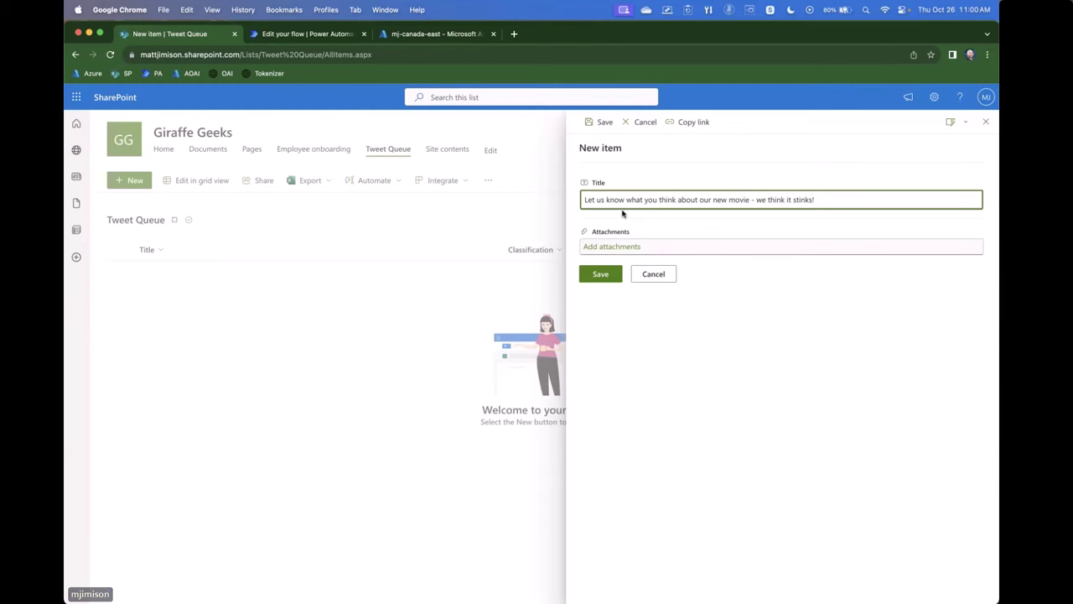
pyautogui.click(599, 274)
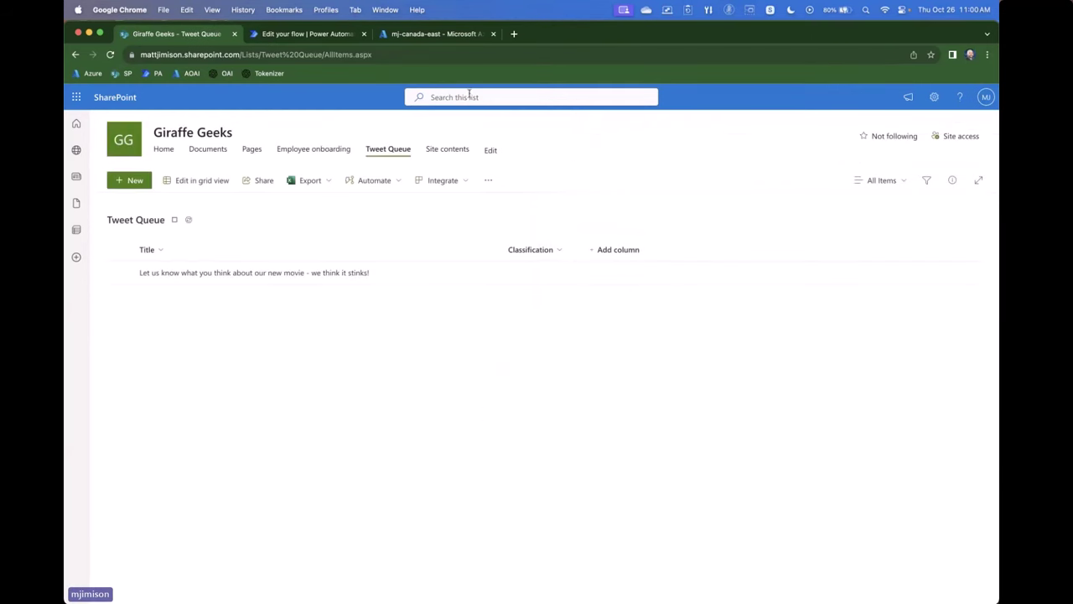
# Return to the Power Automate test run and examine ChatCompletion's input messages and the assistant's reply in its output body
pyautogui.click(323, 34)
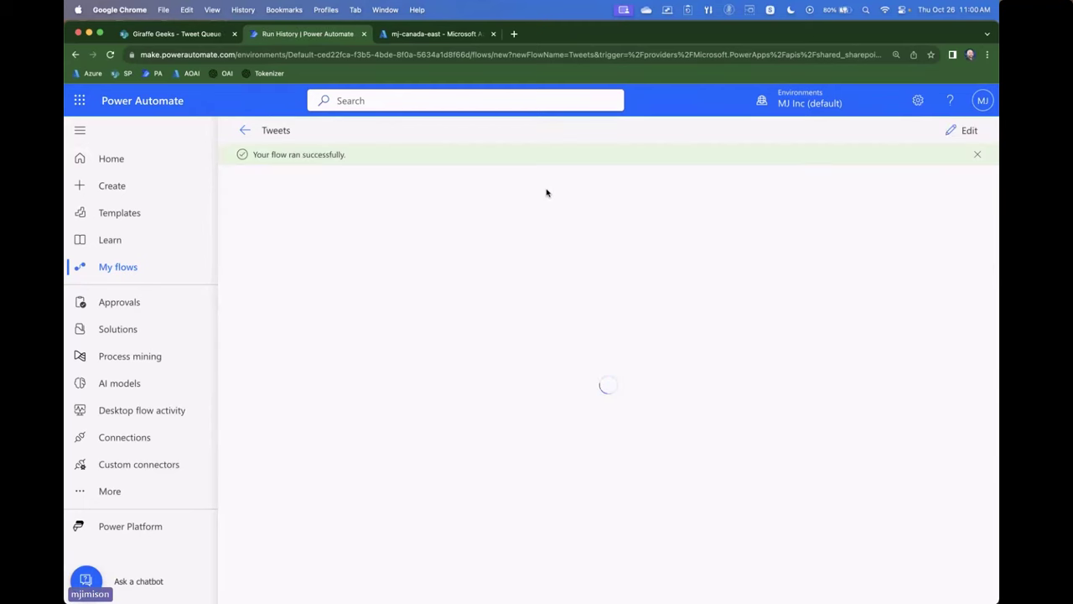
pyautogui.click(531, 269)
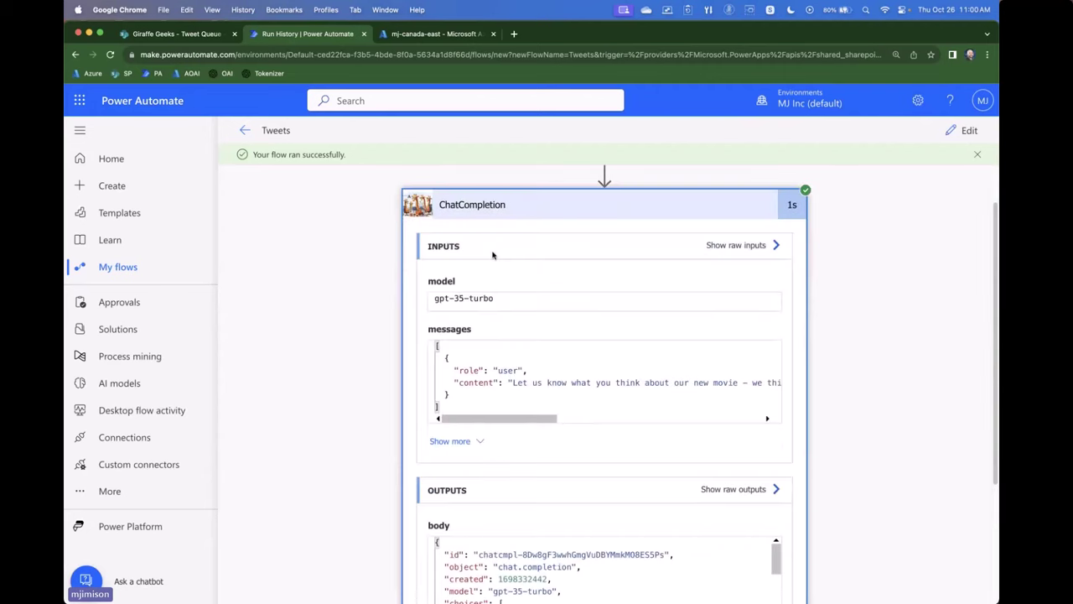
pyautogui.scroll(-1, 493, 255)
pyautogui.moveTo(521, 383); pyautogui.dragTo(495, 383)
pyautogui.scroll(-3, 402, 349)
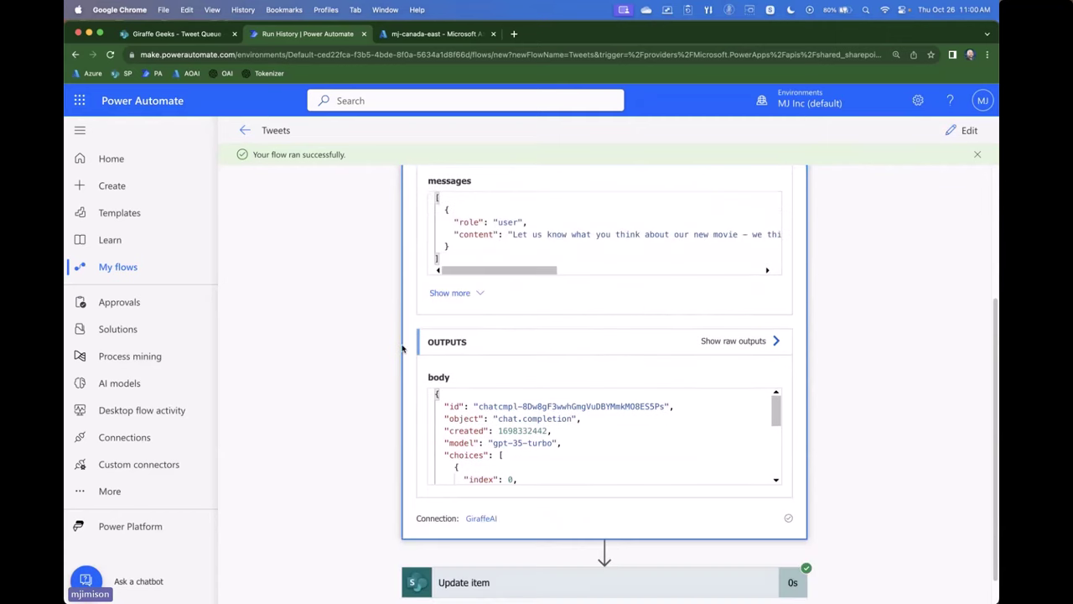
pyautogui.scroll(-1, 402, 349)
pyautogui.scroll(-5, 508, 408)
pyautogui.scroll(5, 510, 407)
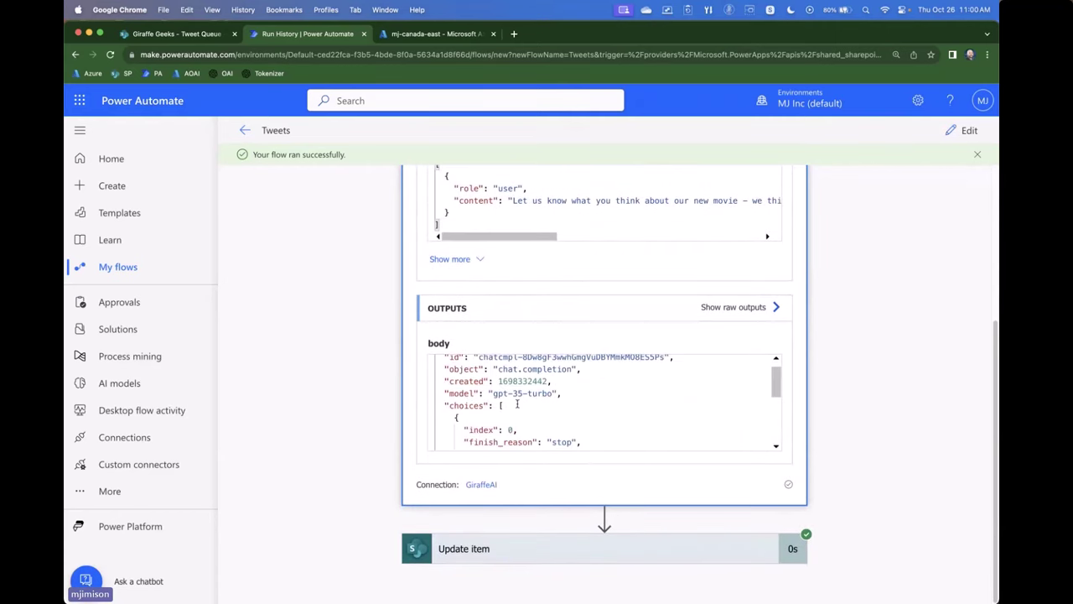
pyautogui.scroll(-2, 517, 403)
pyautogui.doubleClick(553, 413)
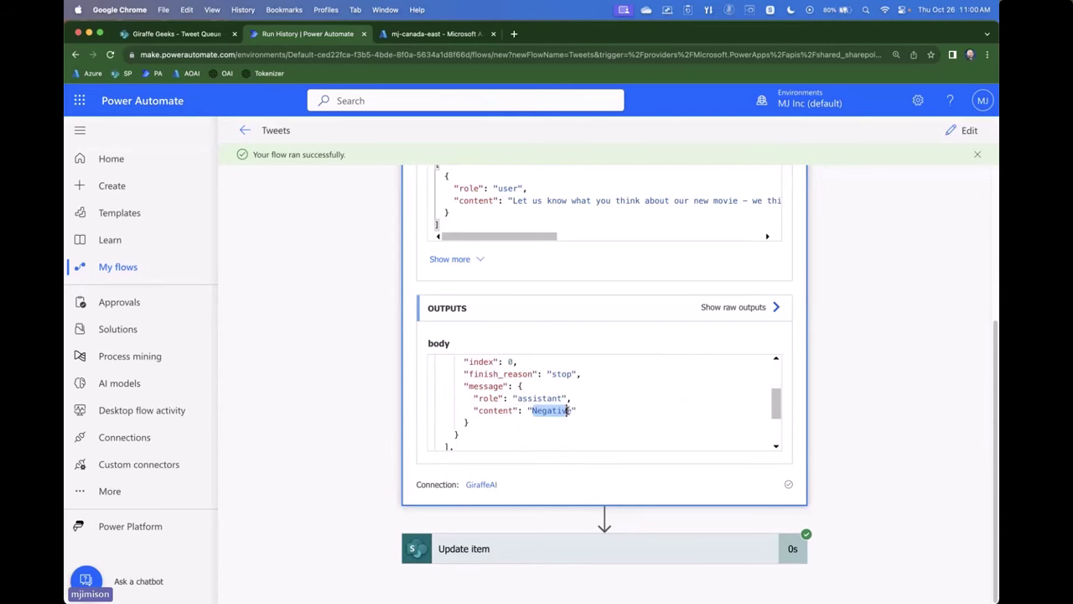
# Expand the run's Update item step and switch to the Tweet Queue list in SharePoint
pyautogui.click(451, 541)
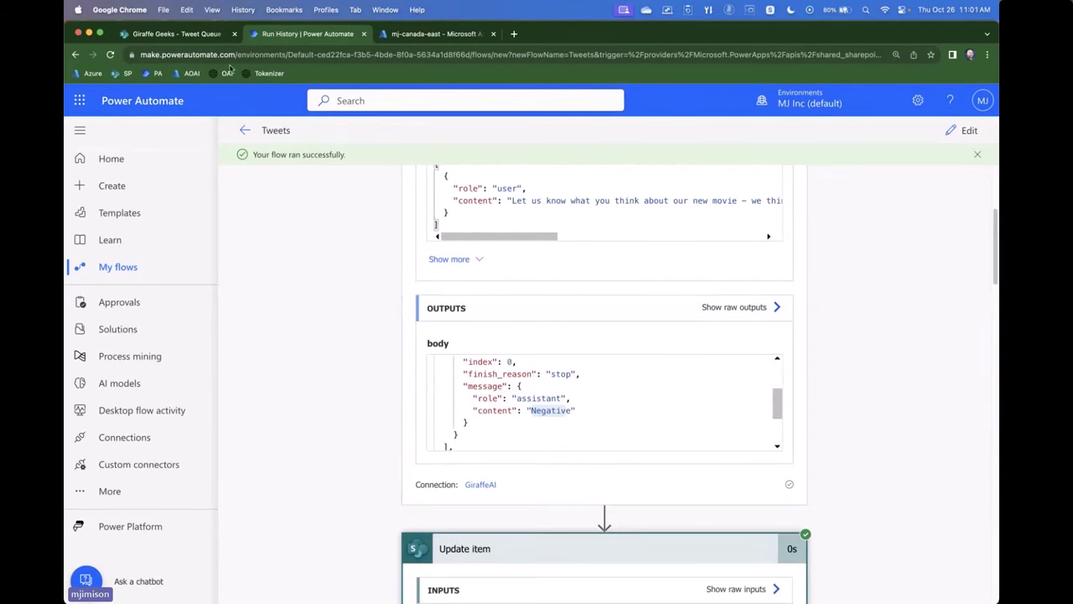
pyautogui.hotkey('ctrl', 'shift', 'Tab')
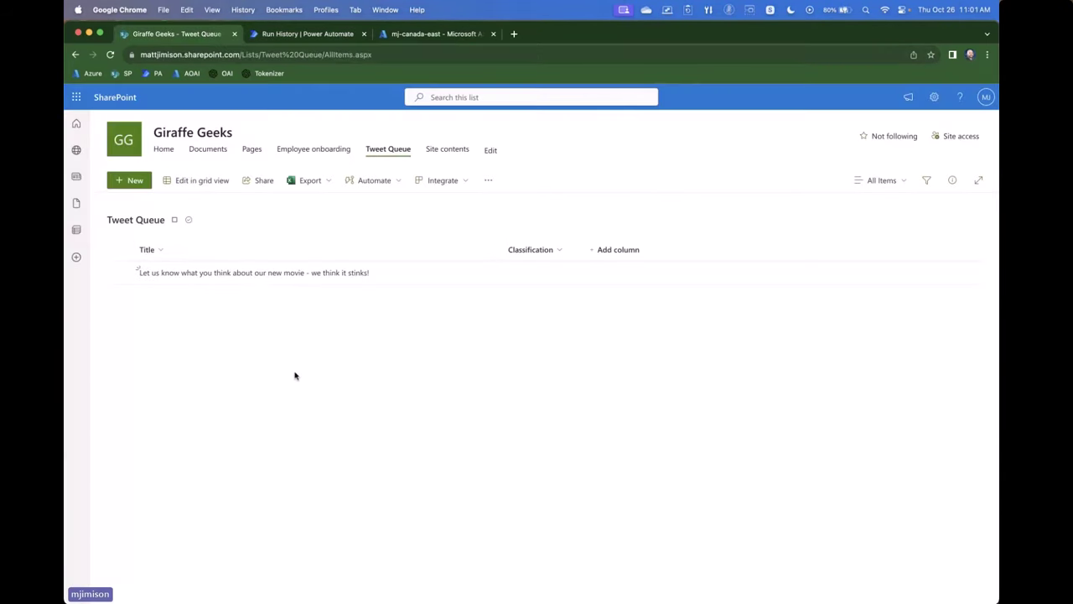
# Reload the Tweet Queue list in SharePoint to check the new item's Classification
pyautogui.click(223, 54)
pyautogui.press('Return')
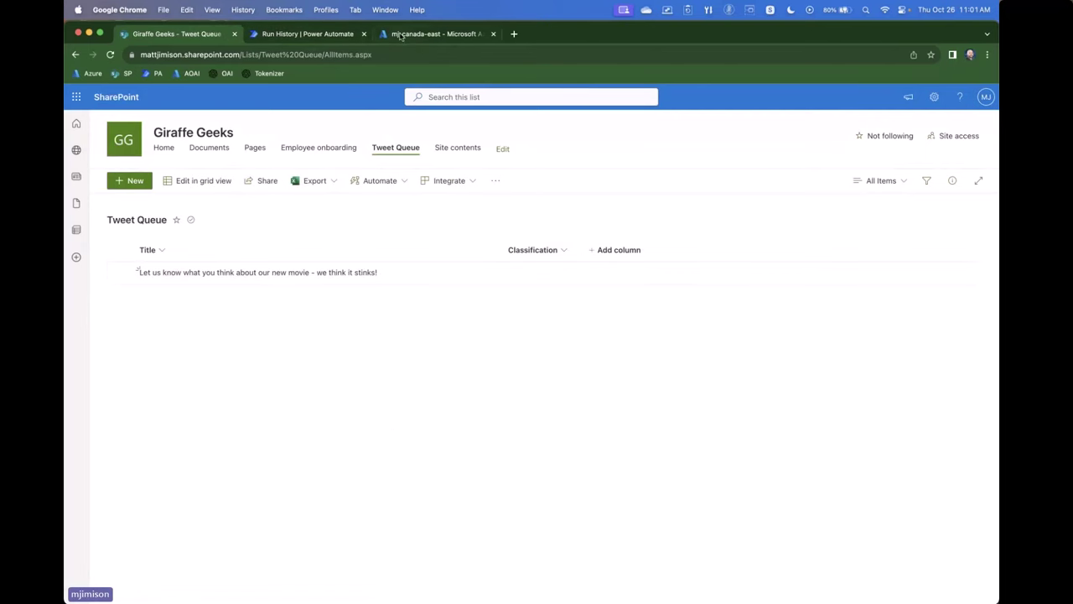
# Return to the Tweets flow run in Power Automate and open the flow for editing
pyautogui.click(401, 35)
pyautogui.click(333, 36)
pyautogui.scroll(-2, 333, 440)
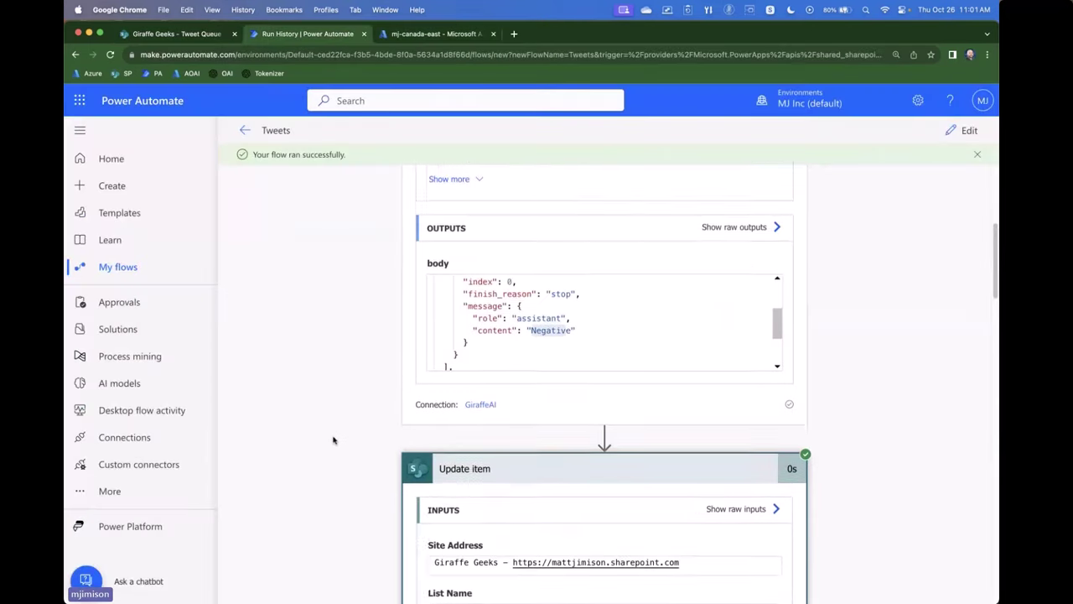
pyautogui.scroll(-3, 333, 440)
pyautogui.click(962, 130)
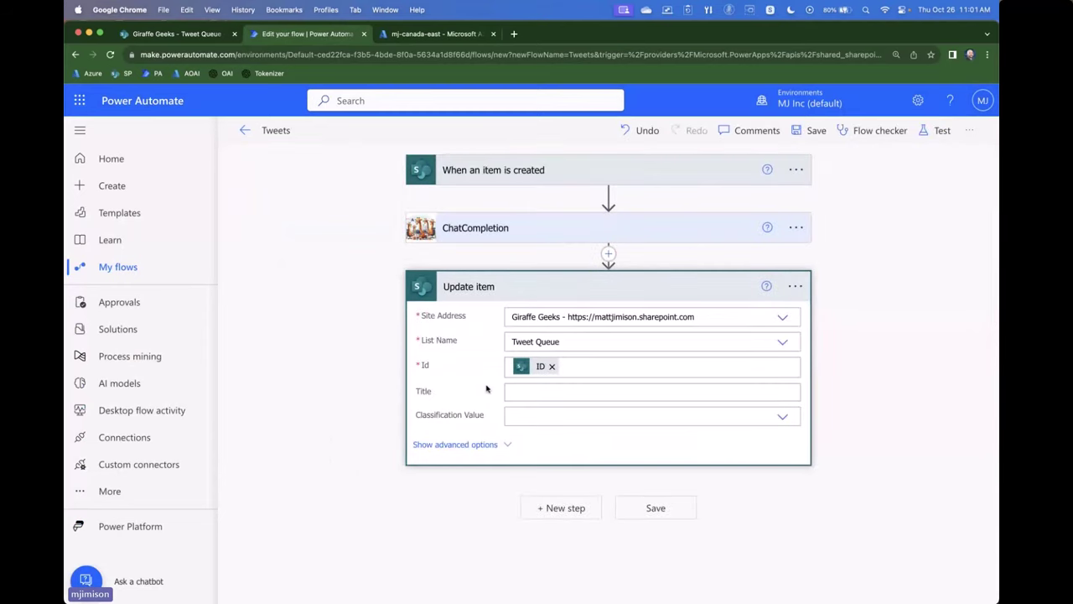
# Switch the Classification Value of the Update item action to custom value entry
pyautogui.click(561, 417)
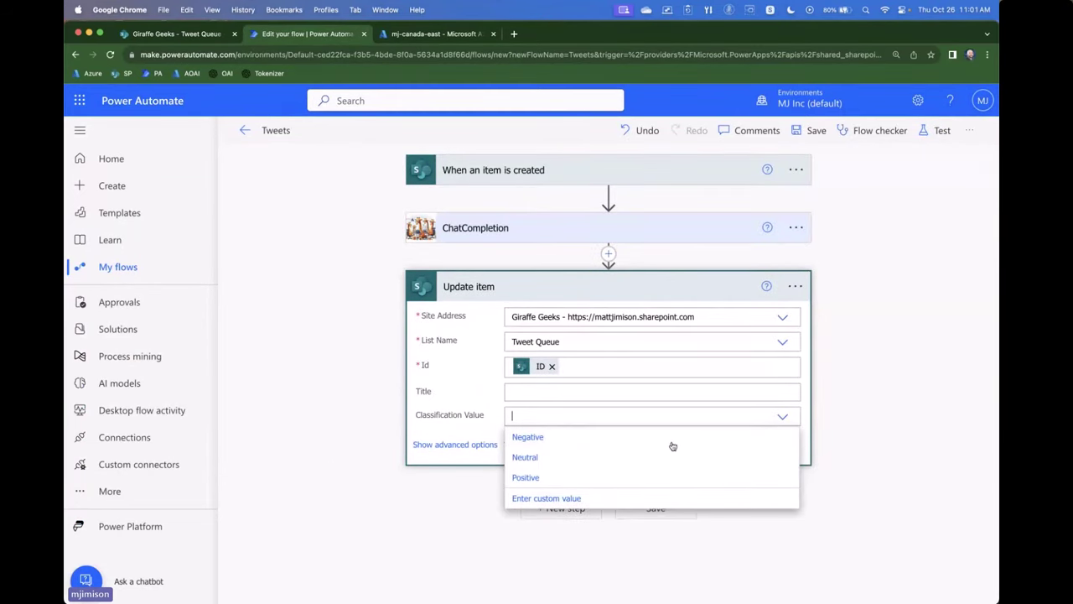
pyautogui.click(829, 456)
pyautogui.click(525, 417)
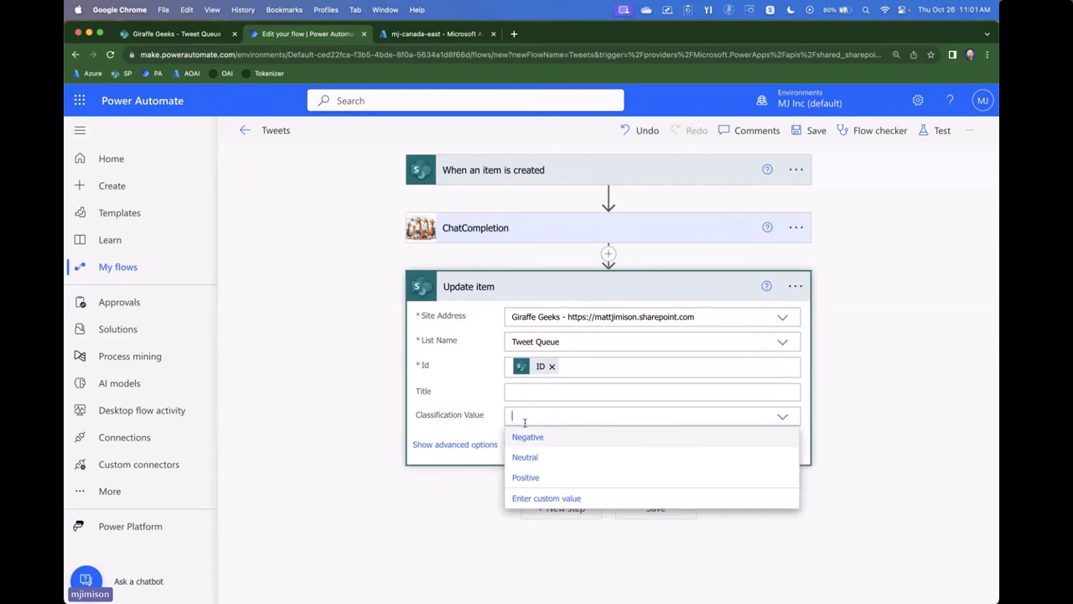
pyautogui.click(526, 498)
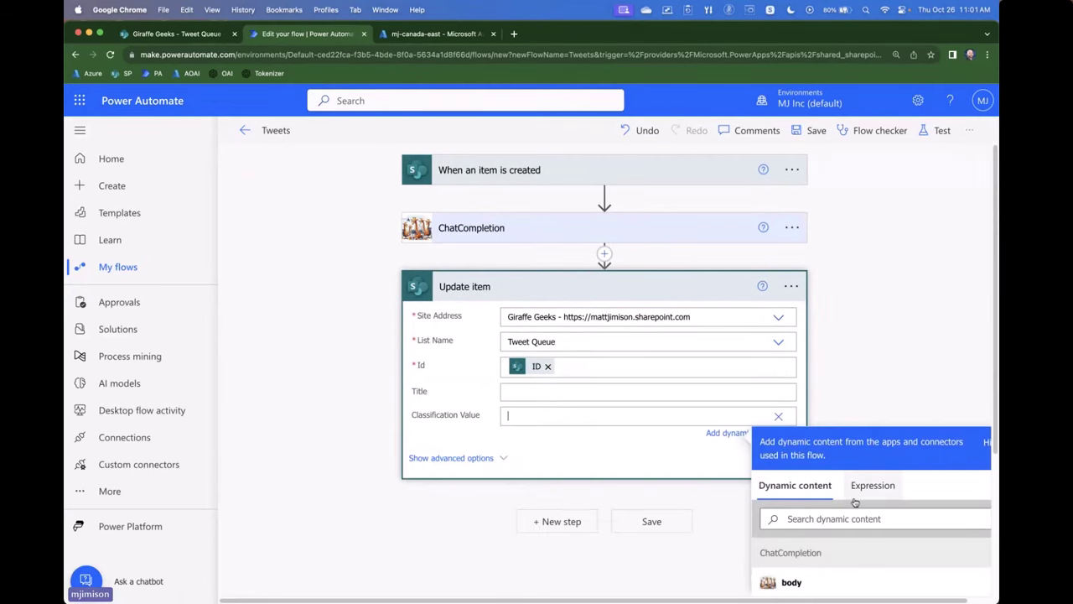
# Look through the dynamic content available for Classification Value from ChatCompletion and the item-created trigger, then close the list
pyautogui.scroll(-5, 818, 553)
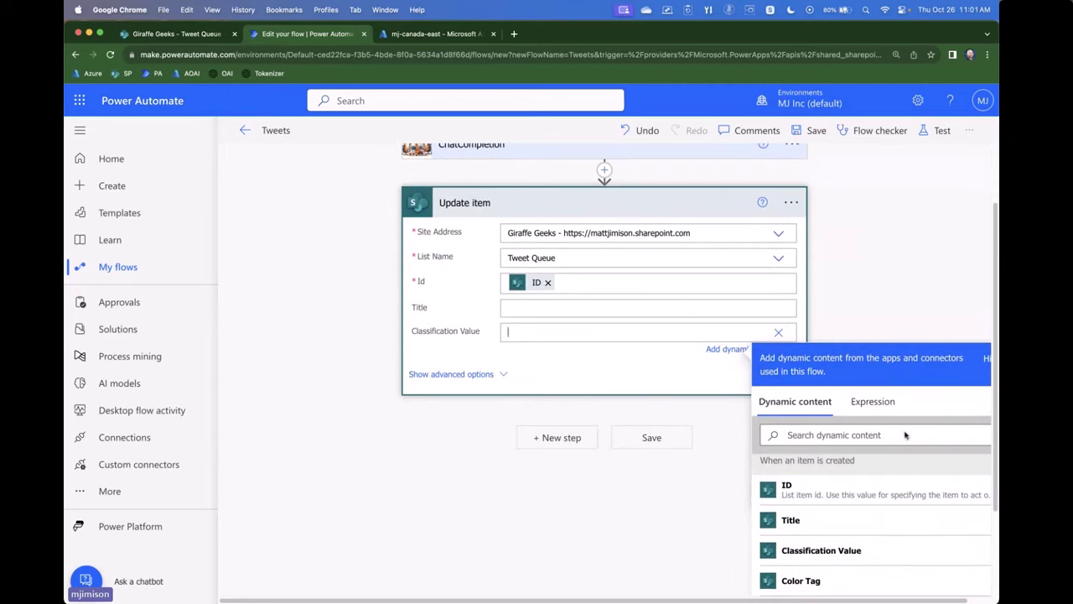
pyautogui.scroll(-10, 906, 434)
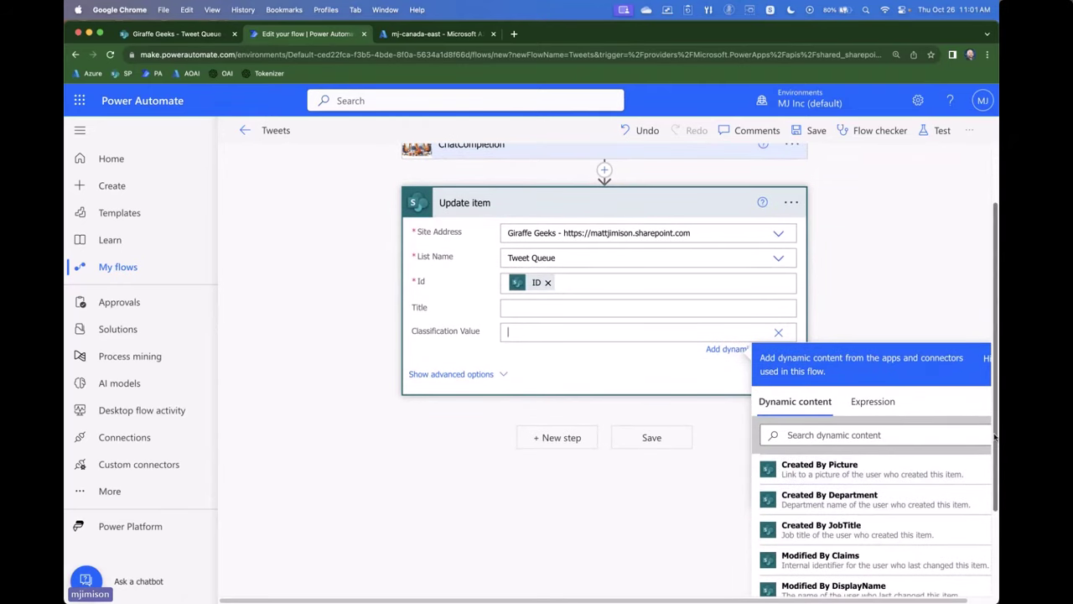
pyautogui.scroll(-5, 905, 445)
pyautogui.scroll(15, 892, 439)
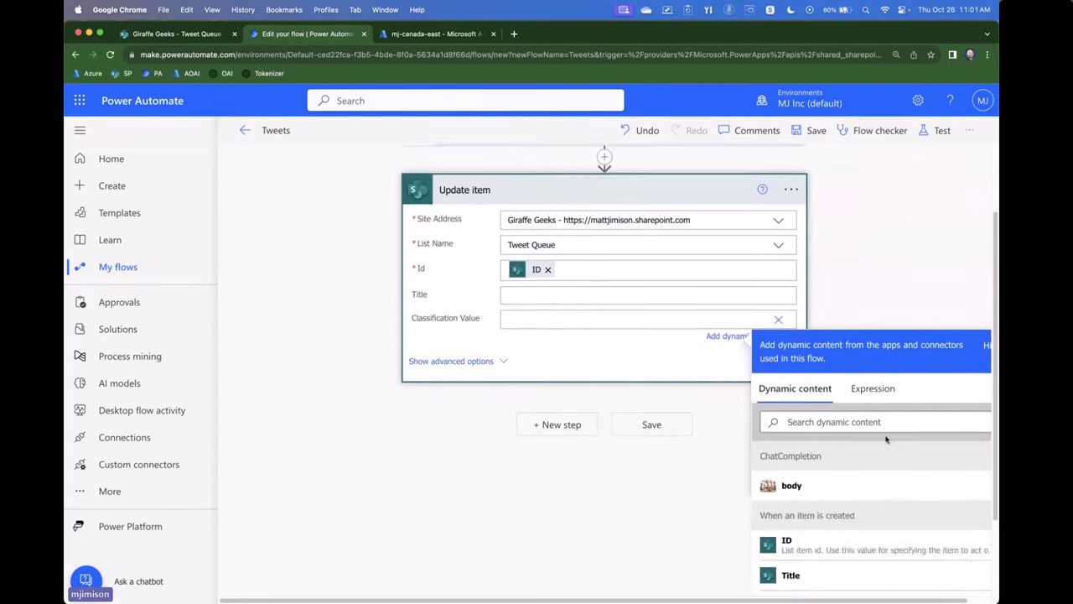
pyautogui.scroll(-15, 981, 461)
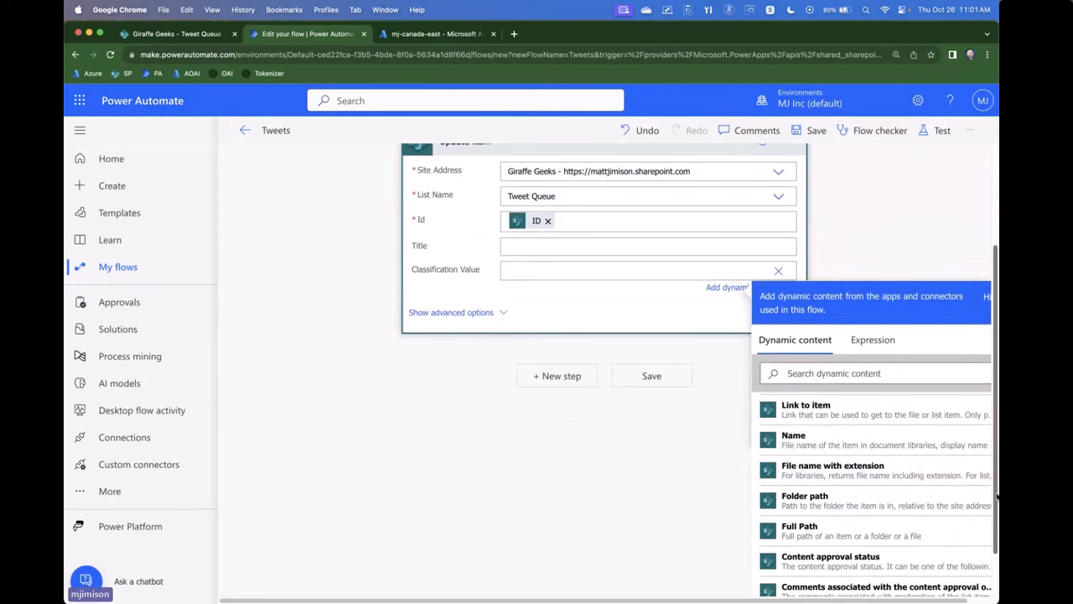
pyautogui.scroll(-2, 997, 499)
pyautogui.click(653, 492)
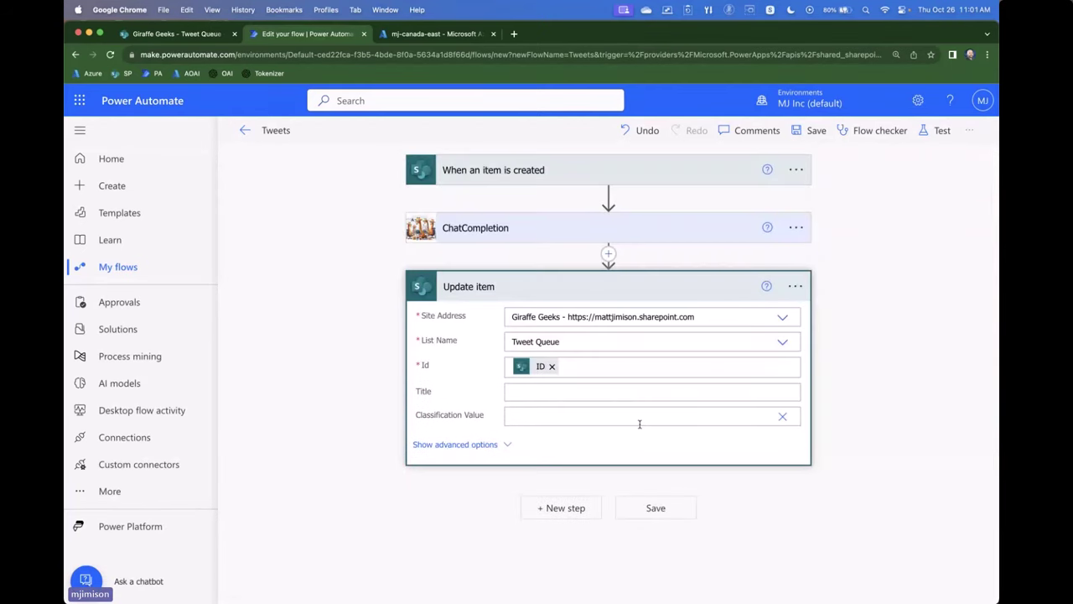